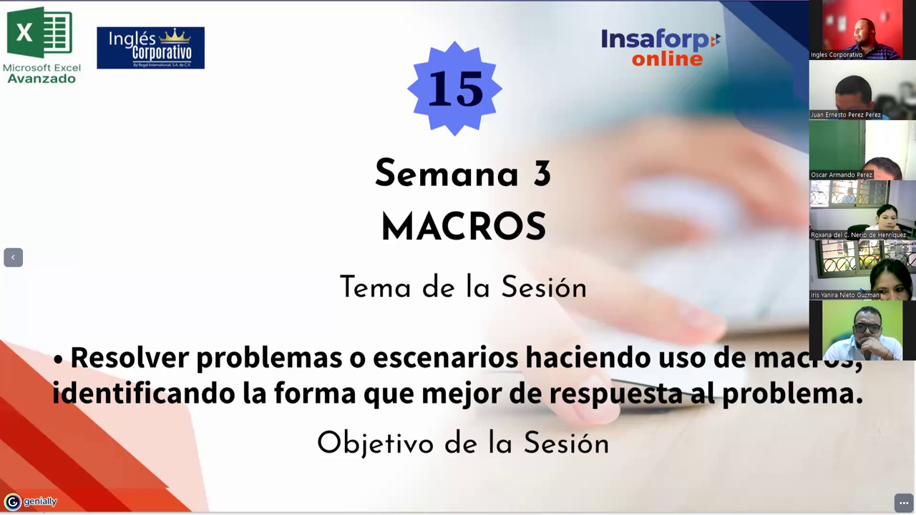
Step: Advance the Genially deck from the Semana 3 MACROS title to the Introducción slide
key(Right)
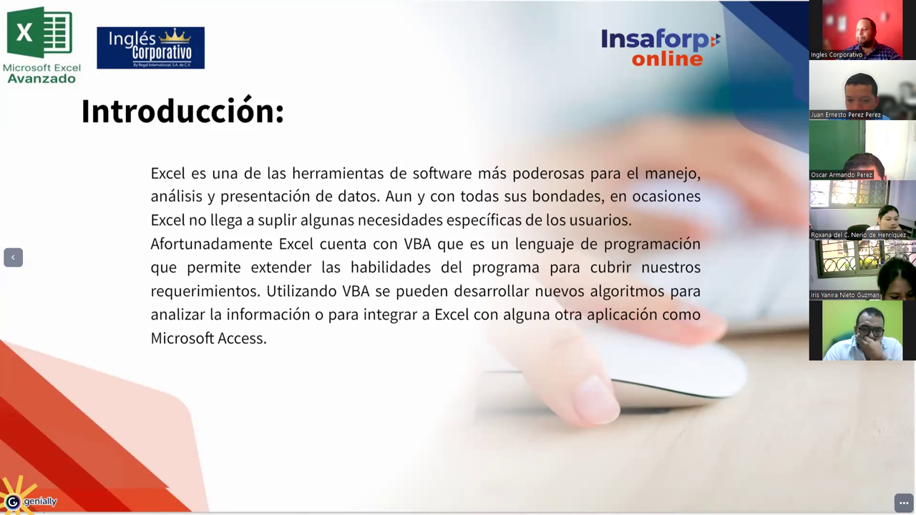
drag(518, 244, 704, 247)
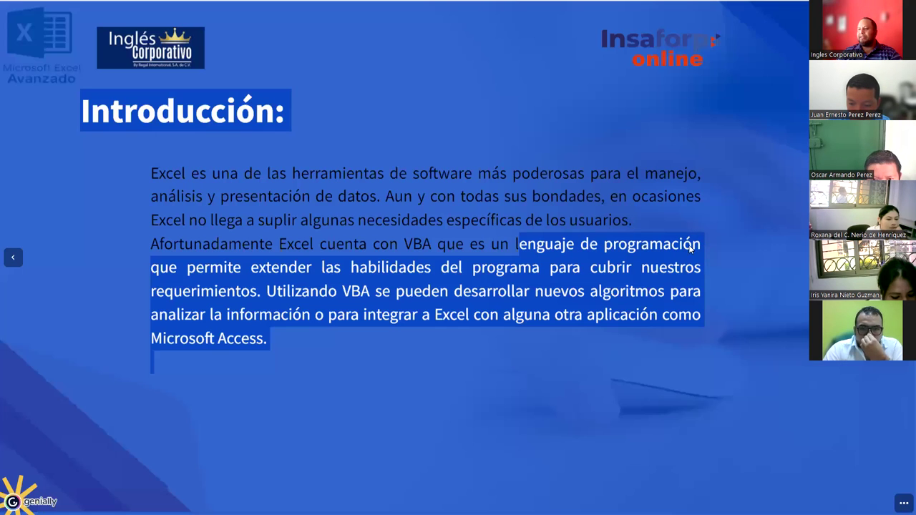
click(182, 278)
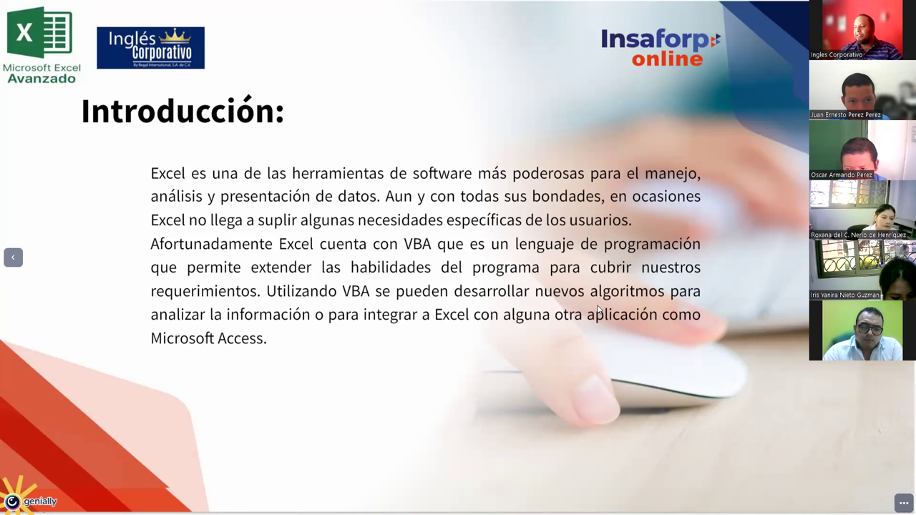
drag(590, 292, 667, 297)
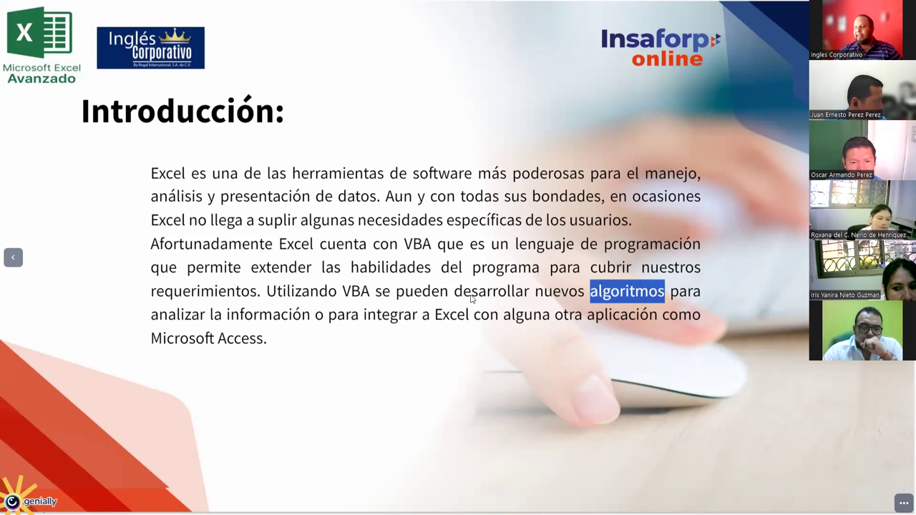
Step: Highlight 'desarrollar nuevos algoritmos', 'analizar la información' and 'Microsoft Access', then advance a slide
drag(462, 295, 666, 299)
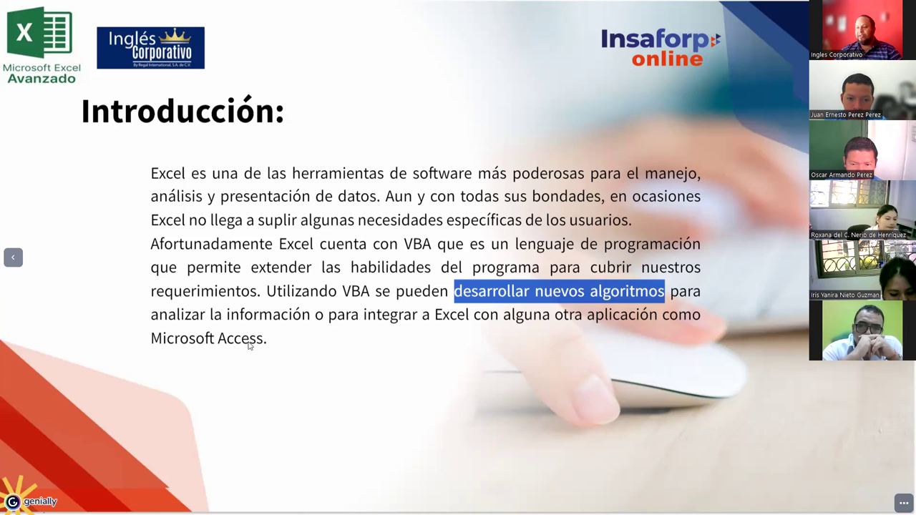
click(573, 298)
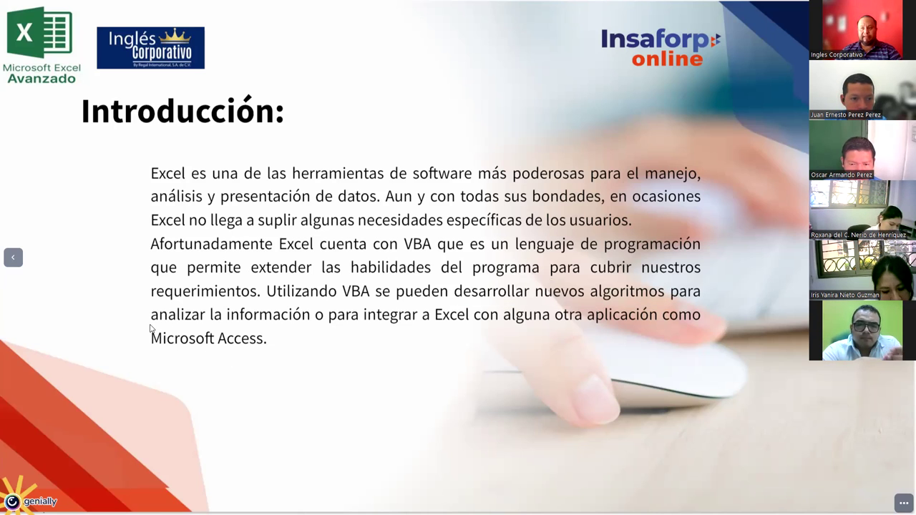
drag(150, 315, 345, 328)
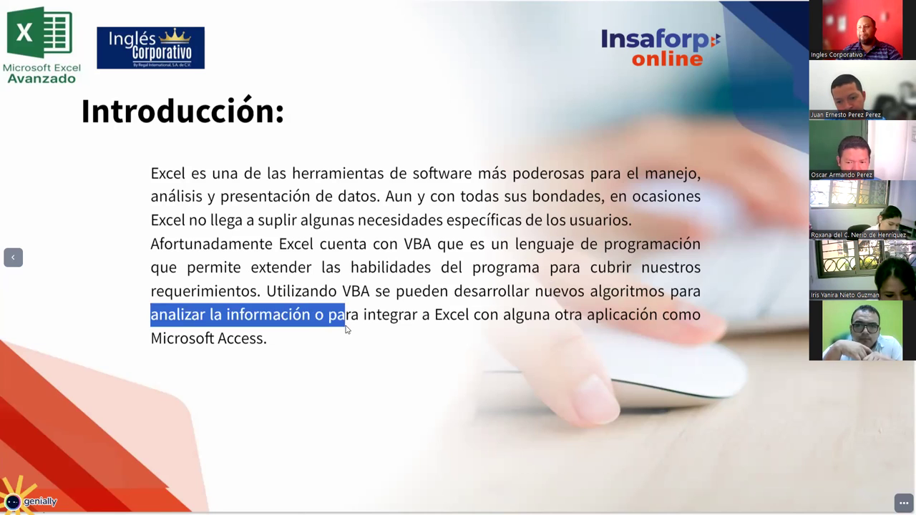
click(373, 326)
mouse_move(403, 325)
mouse_down()
mouse_move(545, 333)
mouse_move(664, 323)
mouse_up()
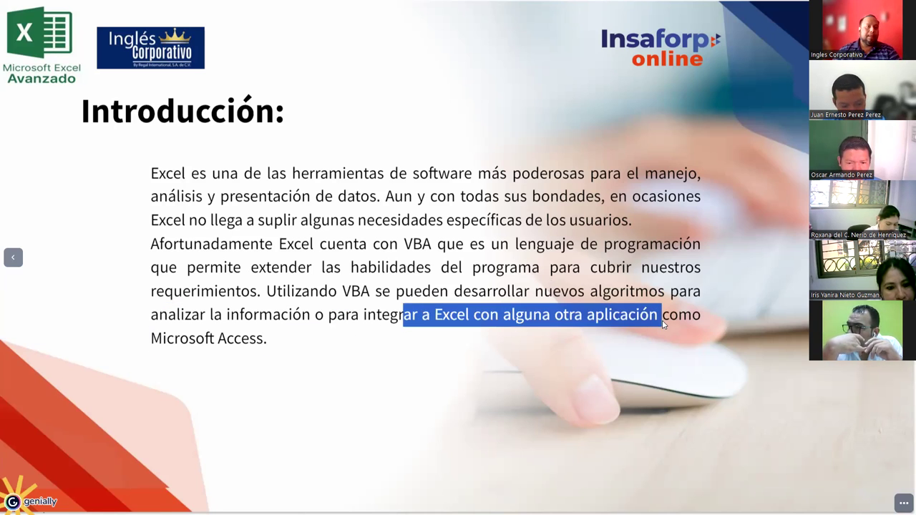
drag(152, 343, 268, 348)
click(248, 354)
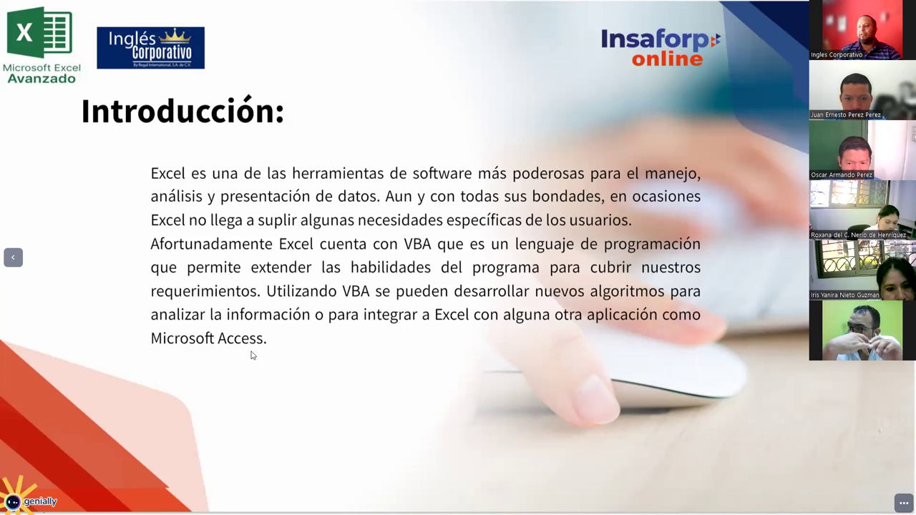
mouse_move(273, 344)
mouse_down()
mouse_move(152, 340)
mouse_move(270, 341)
mouse_up()
click(153, 338)
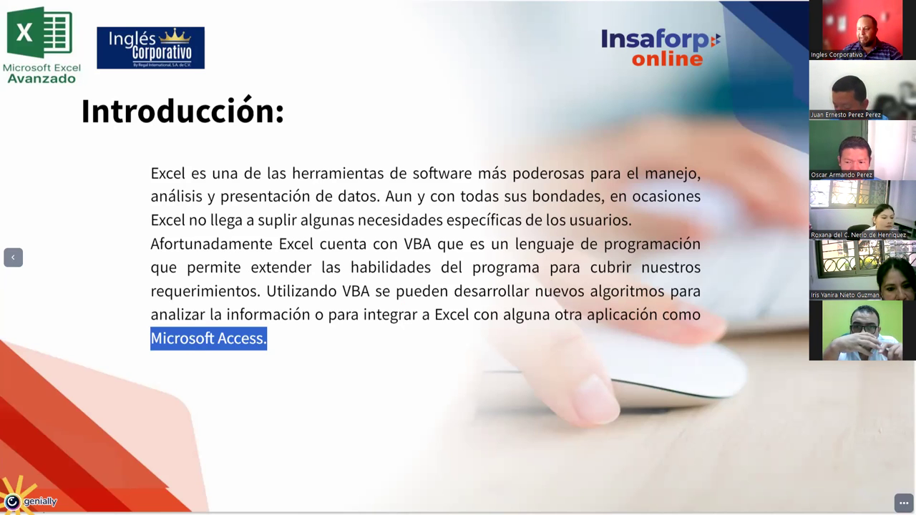
key(Right)
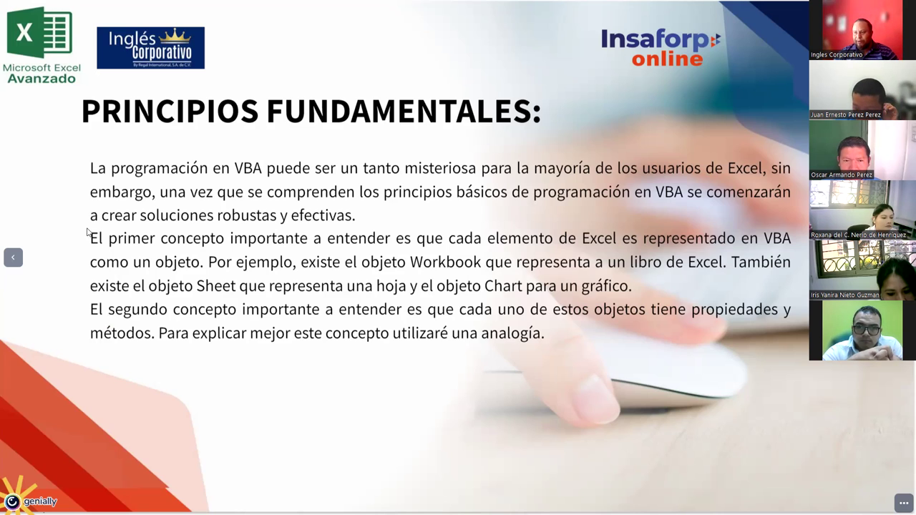
Step: Highlight 'crear soluciones robustas' and the Workbook phrase, then switch to a blank board
drag(103, 223, 365, 224)
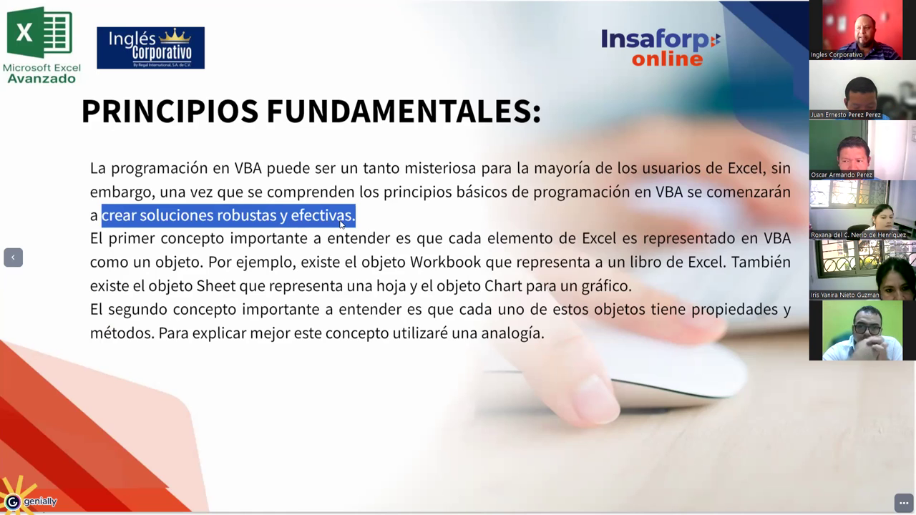
drag(272, 219, 278, 221)
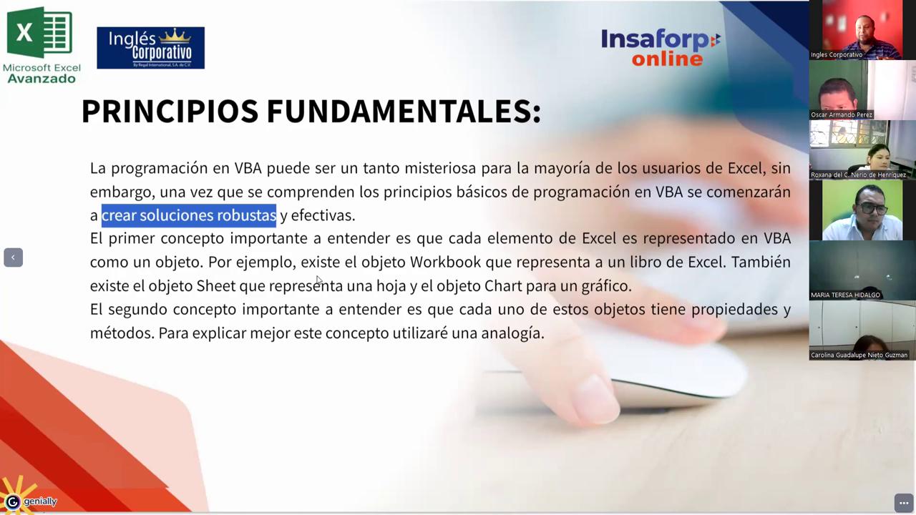
drag(319, 262, 482, 265)
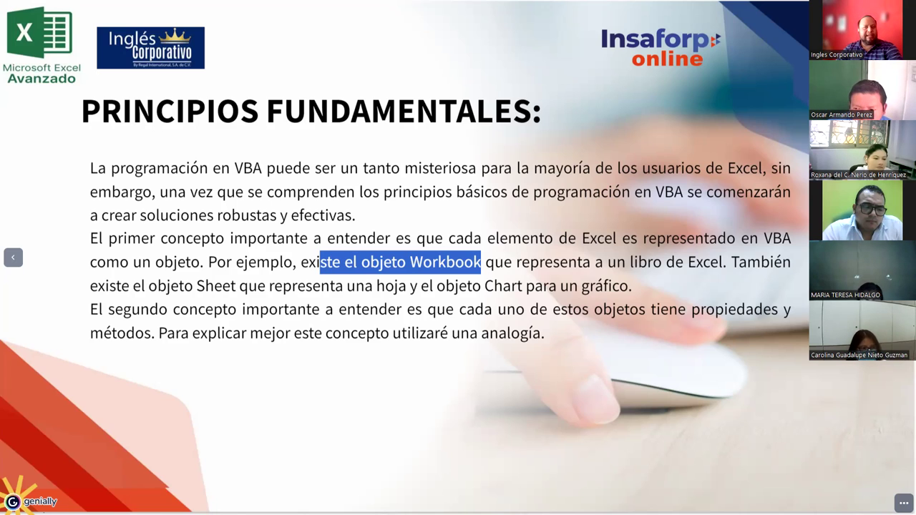
key(alt+Tab)
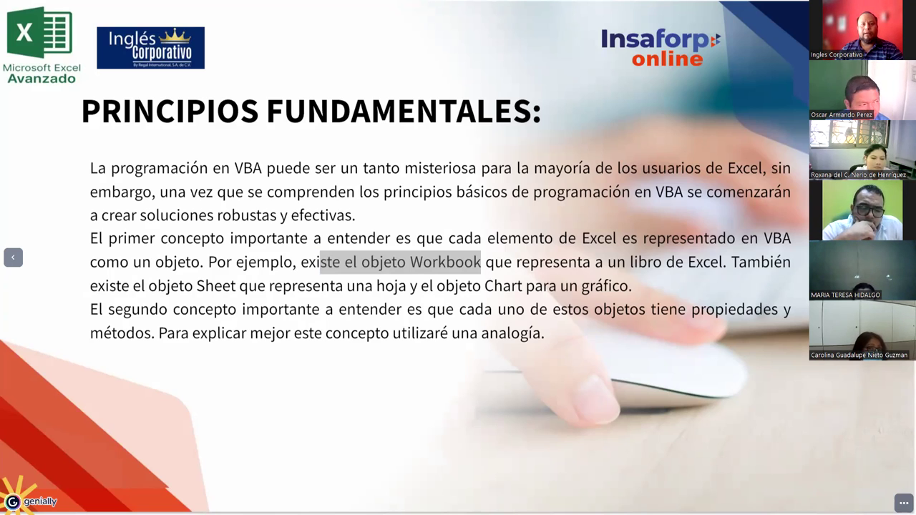
key(Right)
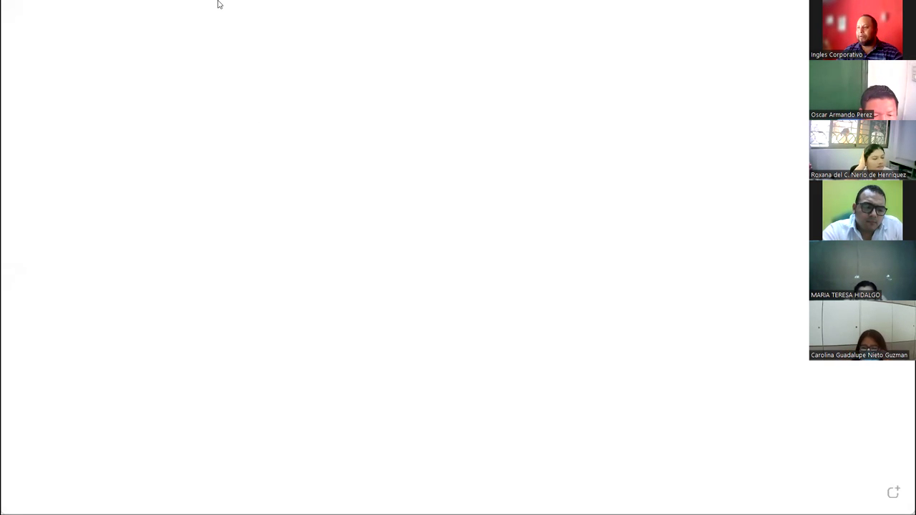
Step: Hand-write Wb at the top left, Ws in the middle and Rg at the right
mouse_move(93, 56)
mouse_down()
mouse_move(141, 49)
mouse_move(149, 94)
mouse_up()
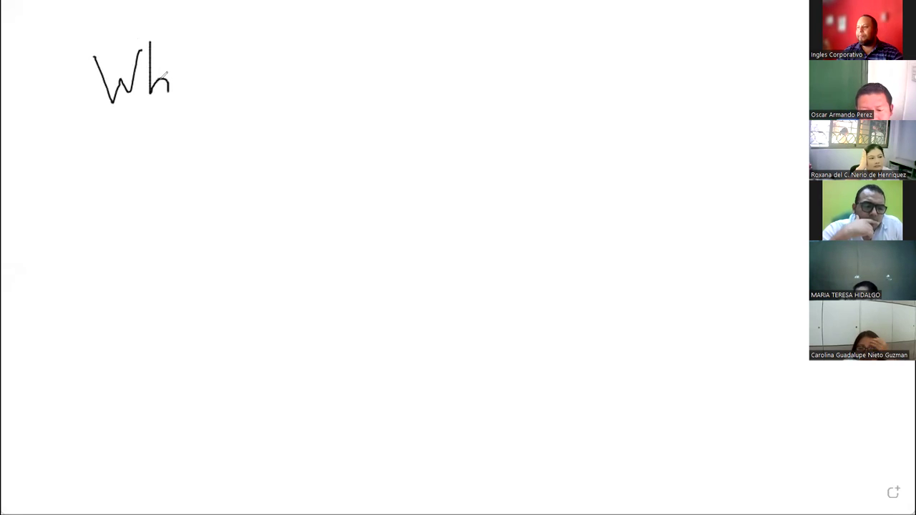
mouse_move(364, 56)
mouse_down()
mouse_move(380, 79)
mouse_move(414, 42)
mouse_up()
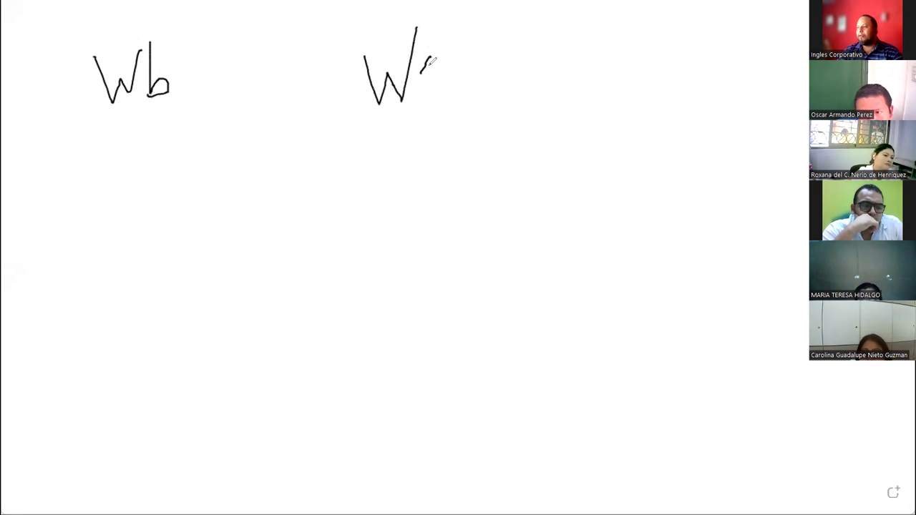
drag(620, 41, 620, 75)
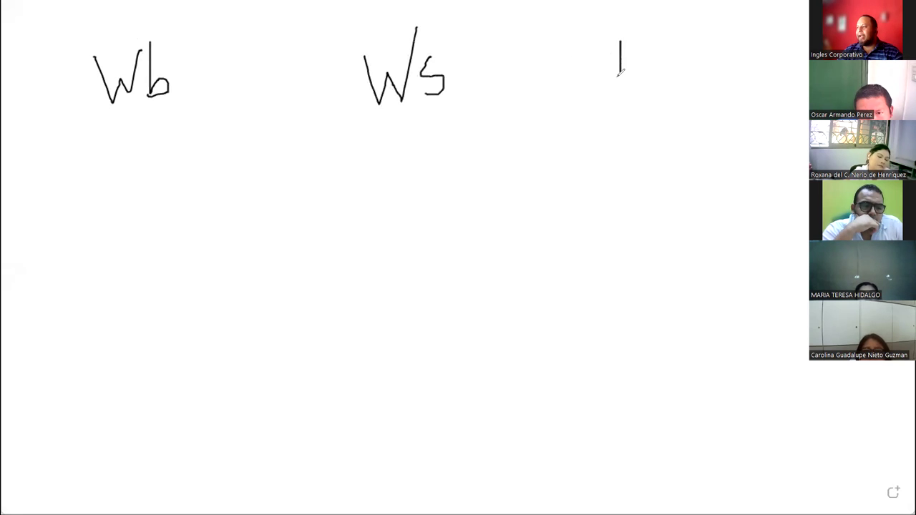
drag(621, 43, 623, 68)
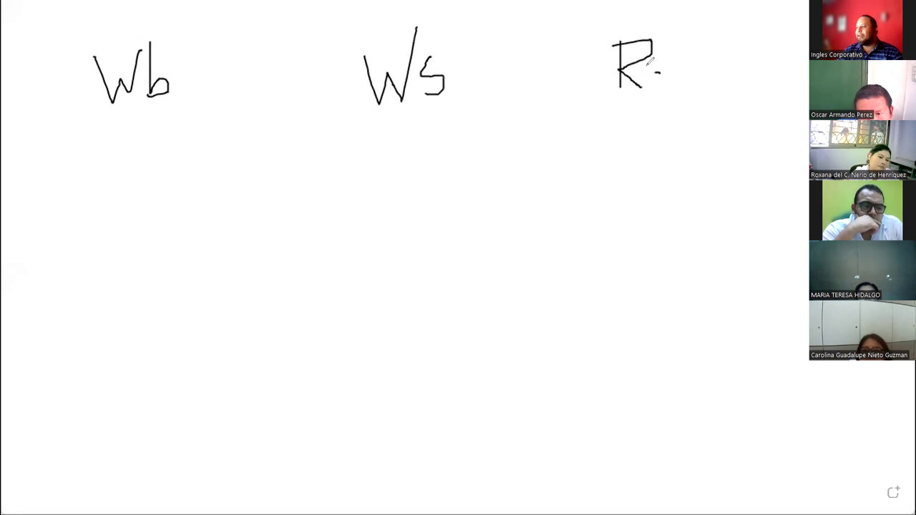
drag(673, 99, 653, 116)
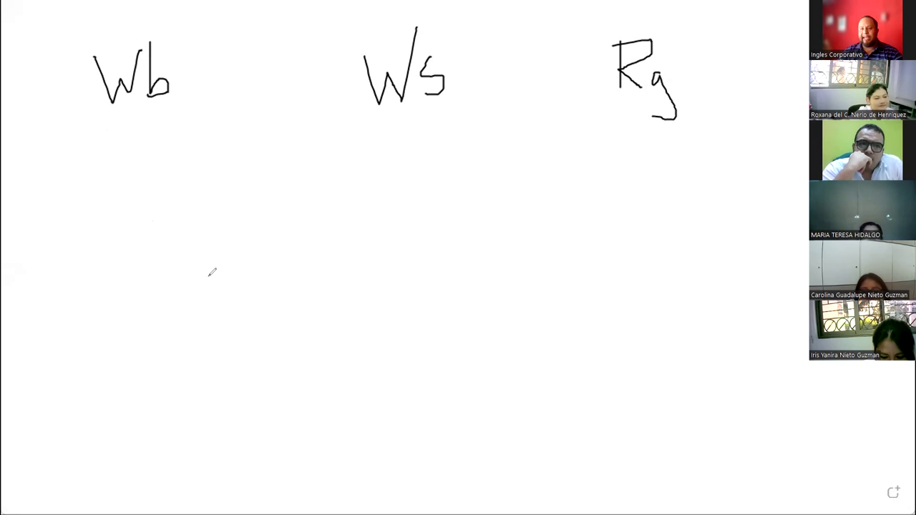
Step: Draw two diverging branch lines below each of Wb, Ws and Rg
drag(129, 122, 86, 227)
drag(156, 126, 208, 212)
drag(390, 126, 344, 225)
drag(422, 127, 513, 233)
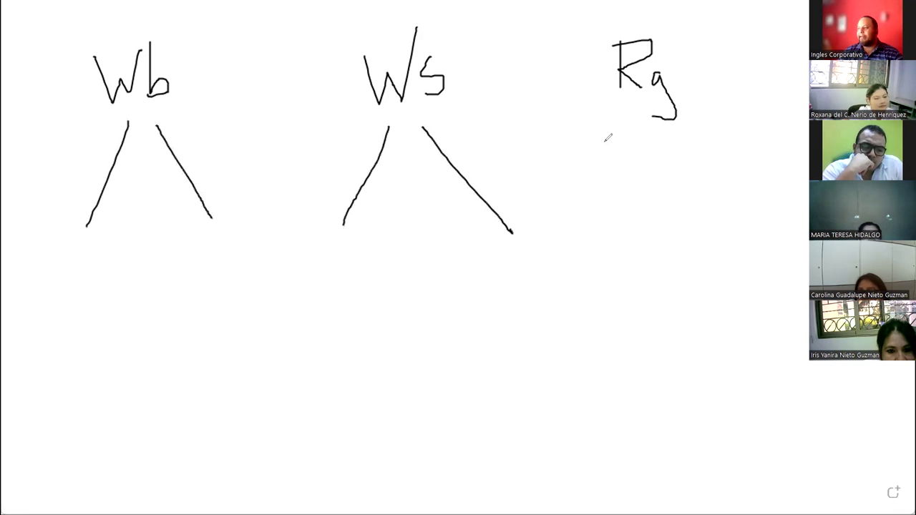
drag(640, 114, 610, 215)
drag(682, 129, 745, 204)
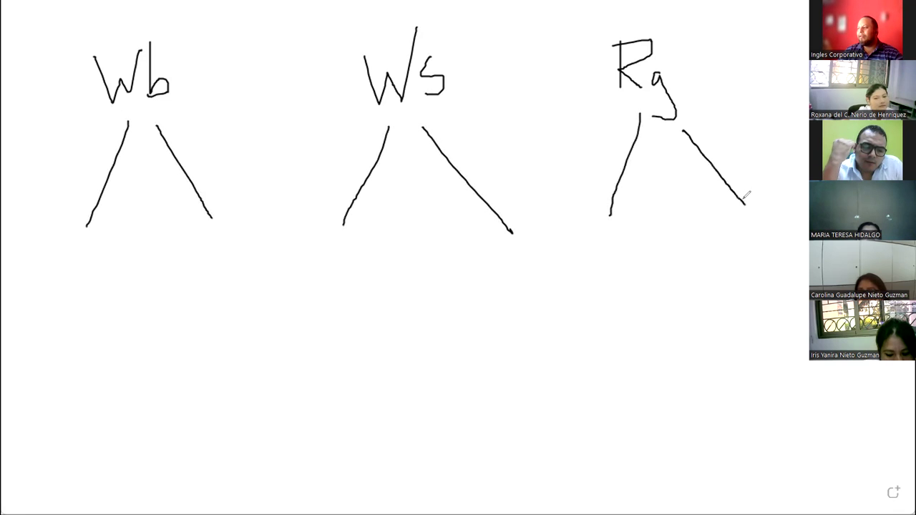
Step: Write M under each left branch and P under each right branch
mouse_move(61, 252)
mouse_down()
mouse_move(62, 281)
mouse_move(91, 249)
mouse_up()
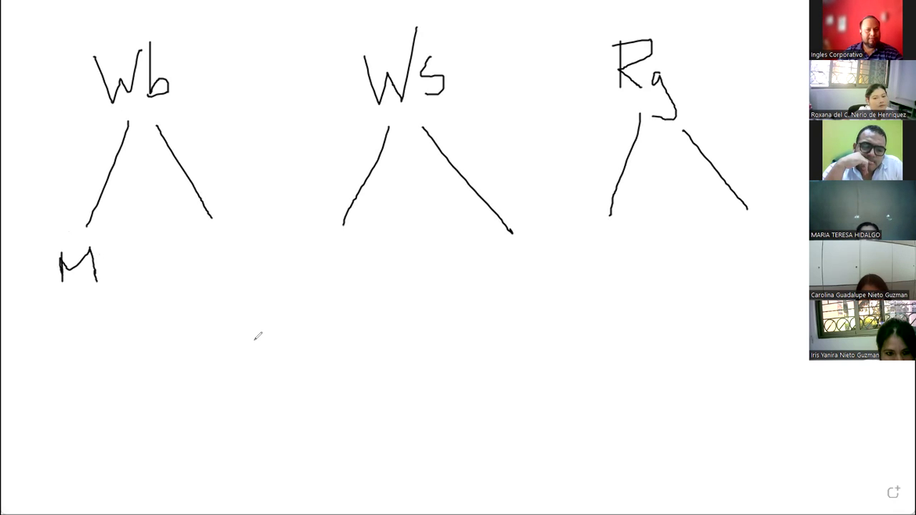
mouse_move(326, 246)
mouse_down()
mouse_move(327, 277)
mouse_move(348, 252)
mouse_move(361, 270)
mouse_up()
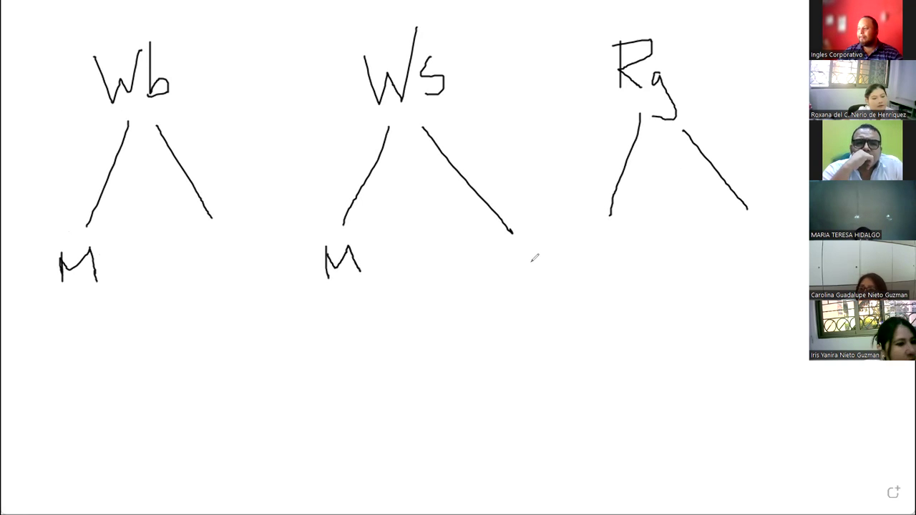
mouse_move(596, 240)
mouse_down()
mouse_move(598, 264)
mouse_move(611, 237)
mouse_move(625, 262)
mouse_up()
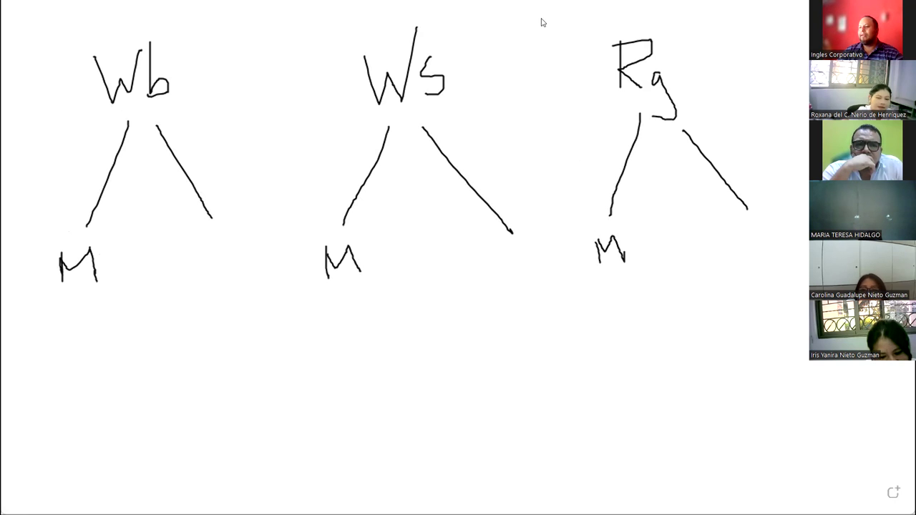
mouse_move(203, 242)
mouse_down()
mouse_move(205, 295)
mouse_move(209, 238)
mouse_move(205, 265)
mouse_up()
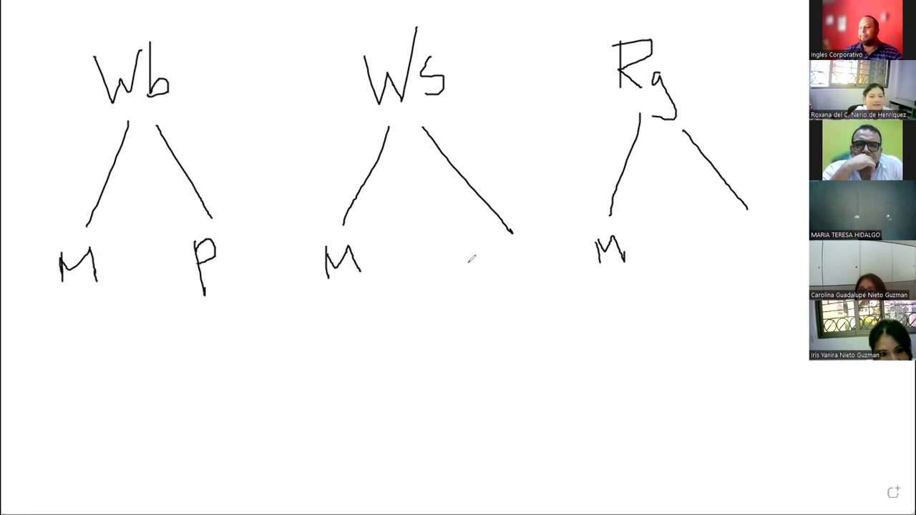
drag(505, 245, 510, 285)
drag(500, 245, 507, 265)
drag(733, 231, 737, 252)
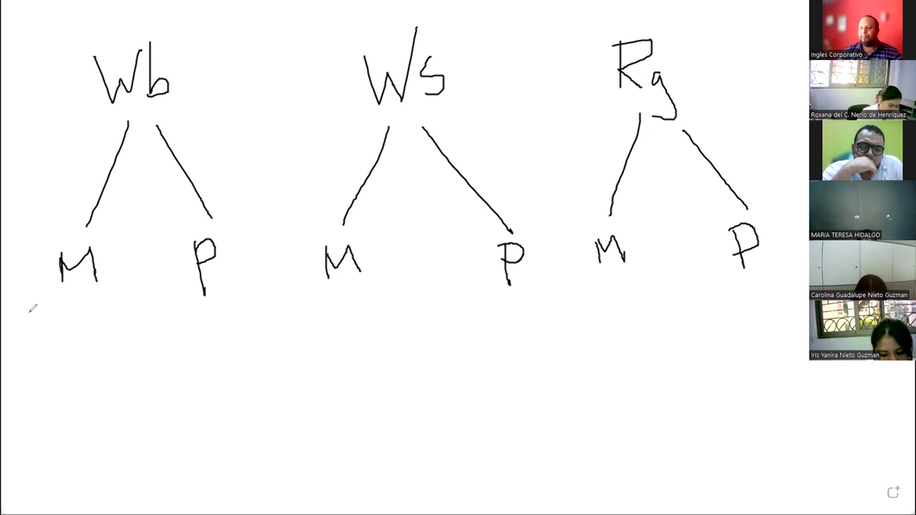
Step: Add a dotted blank line with () under Wb's M, a line under P, and a spanning brace
drag(31, 321, 38, 319)
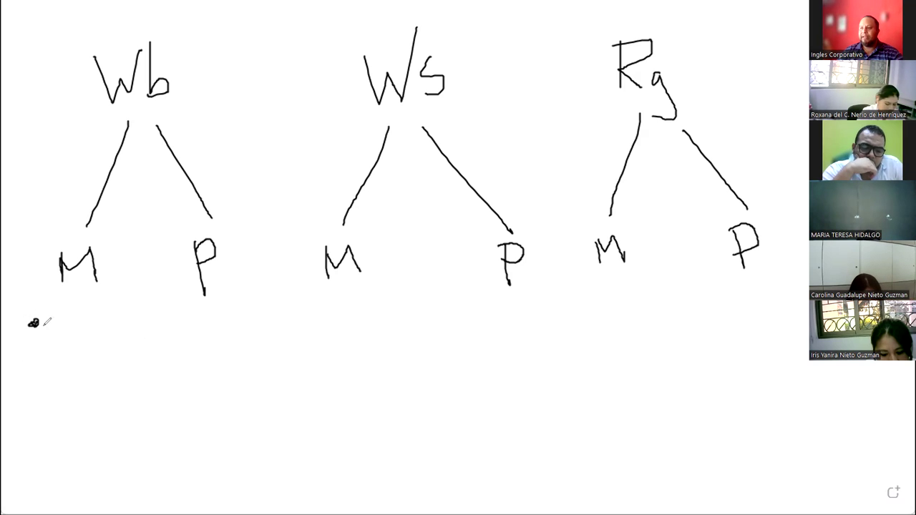
drag(45, 316, 98, 313)
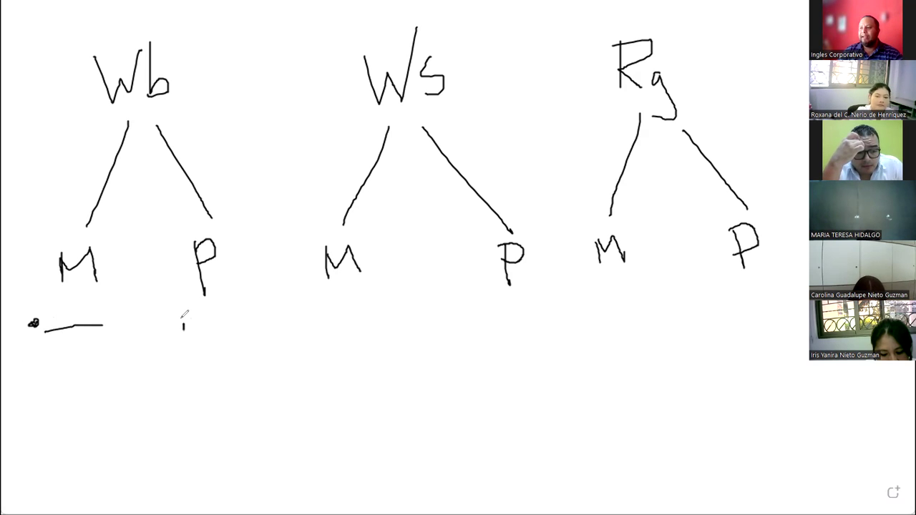
drag(194, 315, 257, 315)
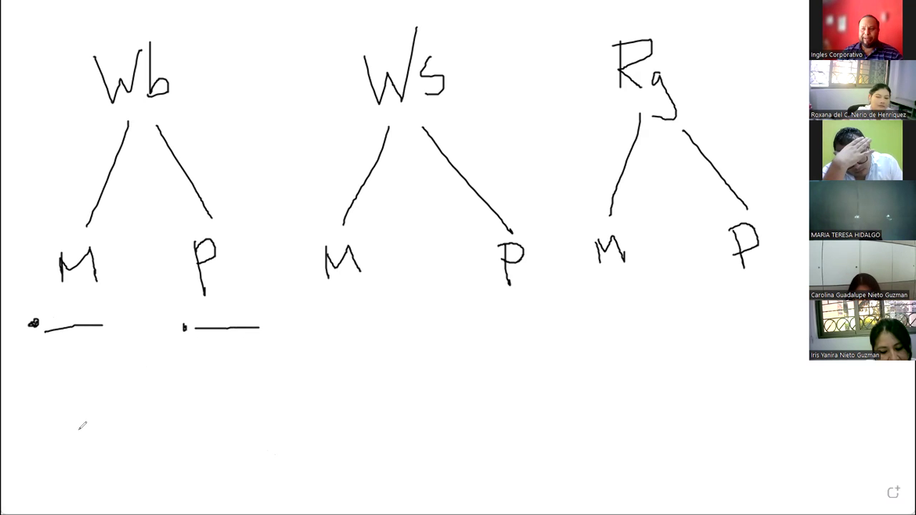
drag(111, 295, 113, 327)
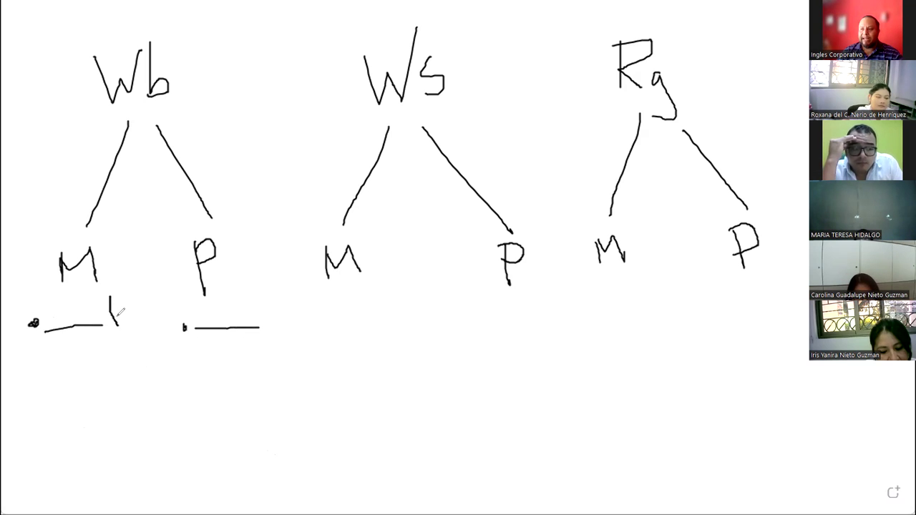
drag(127, 293, 133, 331)
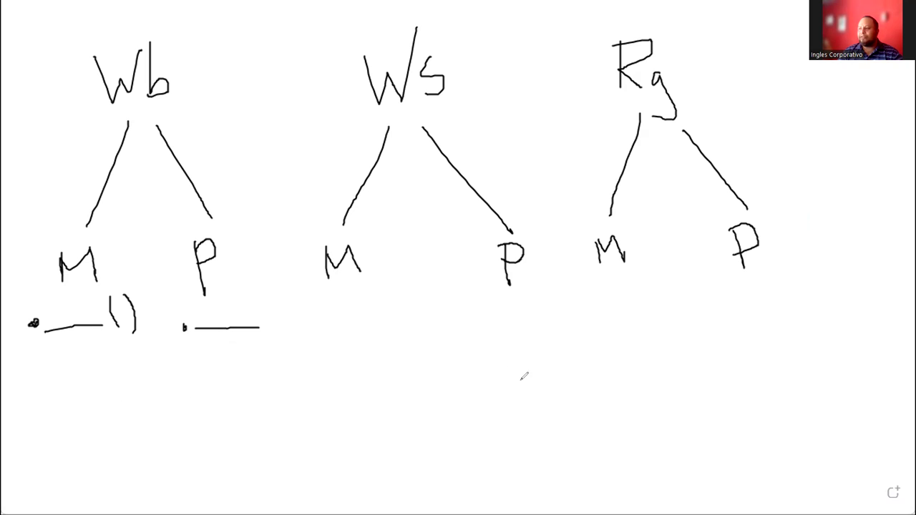
mouse_move(47, 358)
mouse_down()
mouse_move(409, 343)
mouse_move(770, 301)
mouse_up()
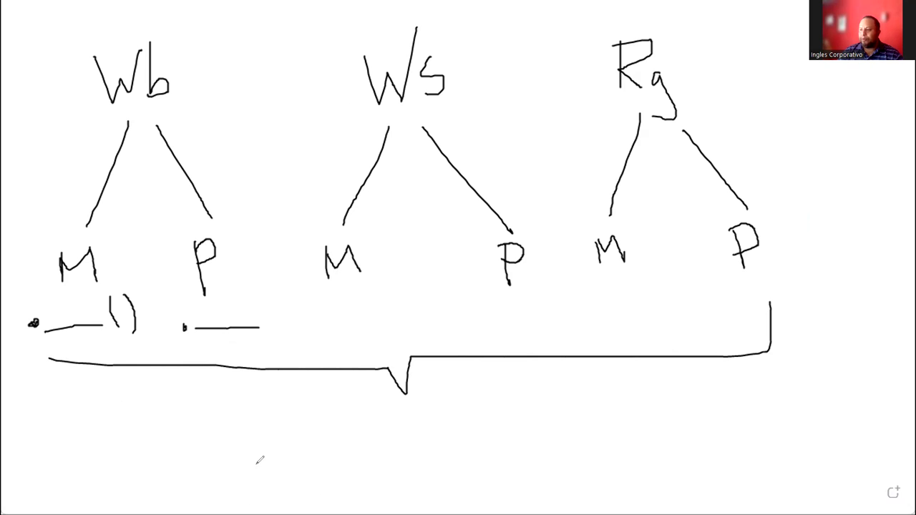
Step: Hand-write a bullet dot followed by 'merge' beneath the brace
click(249, 427)
mouse_move(249, 424)
mouse_down()
mouse_move(274, 432)
mouse_move(284, 421)
mouse_move(307, 434)
mouse_move(315, 415)
mouse_move(323, 441)
mouse_move(351, 424)
mouse_move(350, 440)
mouse_move(367, 461)
mouse_up()
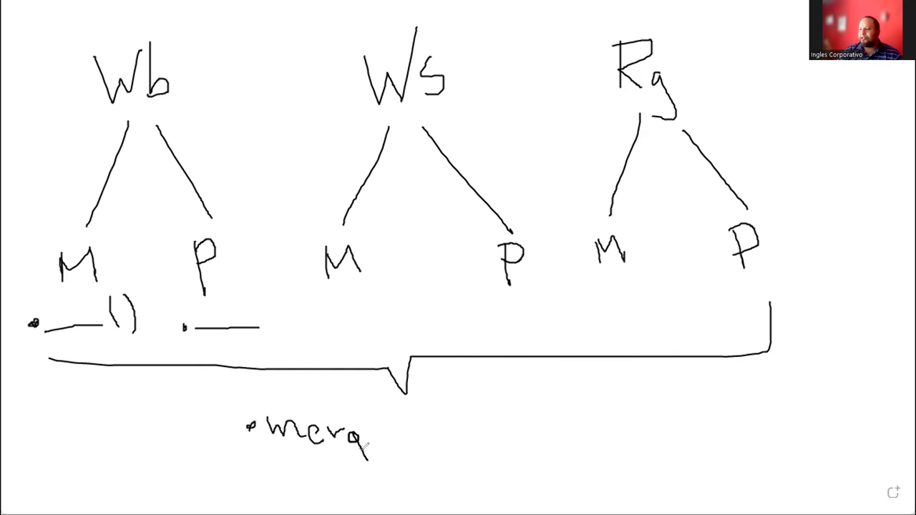
drag(370, 427, 387, 445)
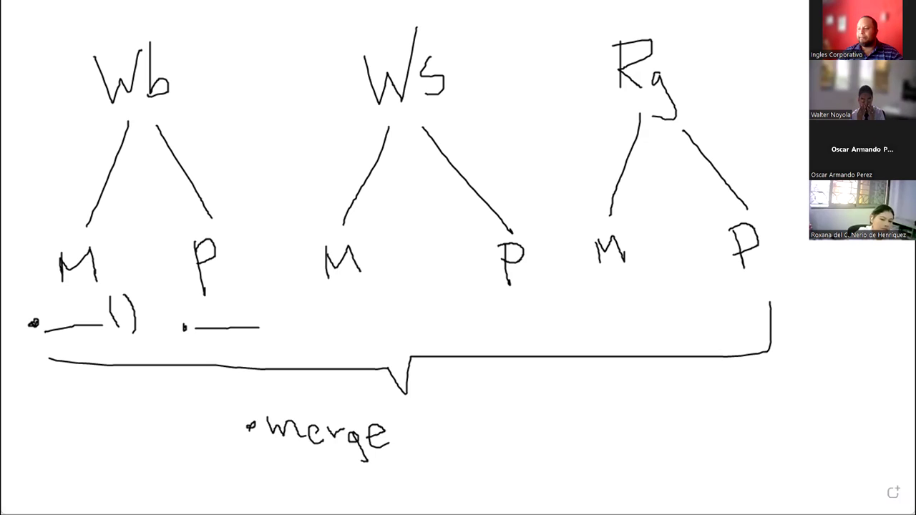
Step: Sketch a three-cell row, circle 'merge', and draw one long merged bar below the row
drag(510, 425, 538, 423)
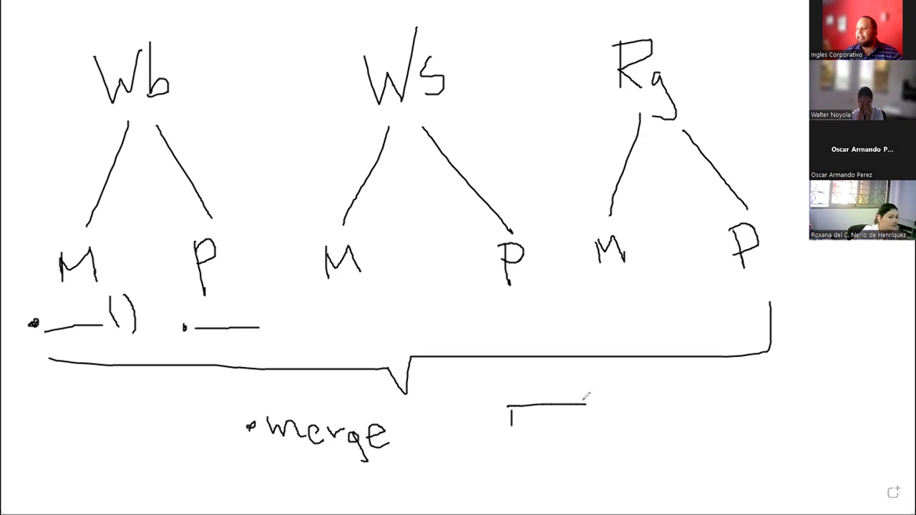
mouse_move(587, 407)
mouse_down()
mouse_move(752, 413)
mouse_move(613, 430)
mouse_move(587, 424)
mouse_up()
drag(683, 408, 685, 431)
mouse_move(286, 412)
mouse_down()
mouse_move(393, 474)
mouse_move(288, 387)
mouse_move(263, 388)
mouse_up()
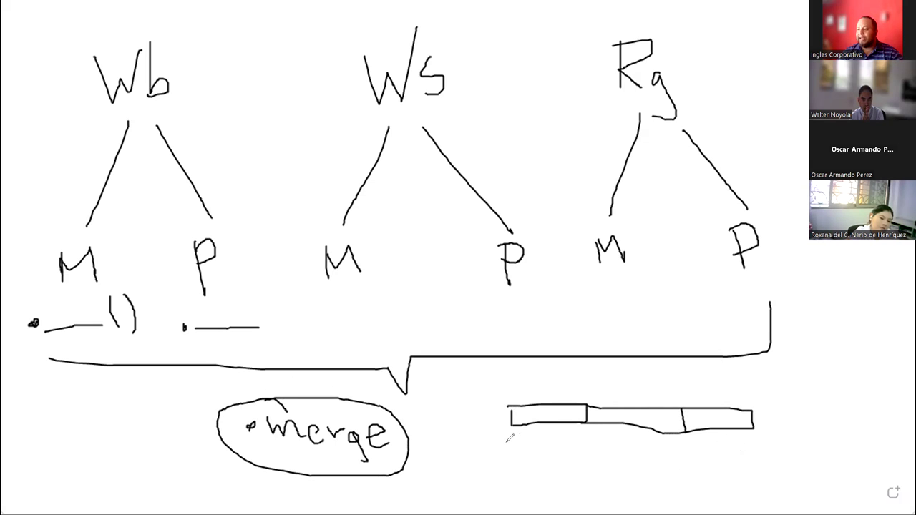
mouse_move(512, 456)
mouse_down()
mouse_move(516, 490)
mouse_move(675, 456)
mouse_move(745, 456)
mouse_move(686, 473)
mouse_move(513, 474)
mouse_up()
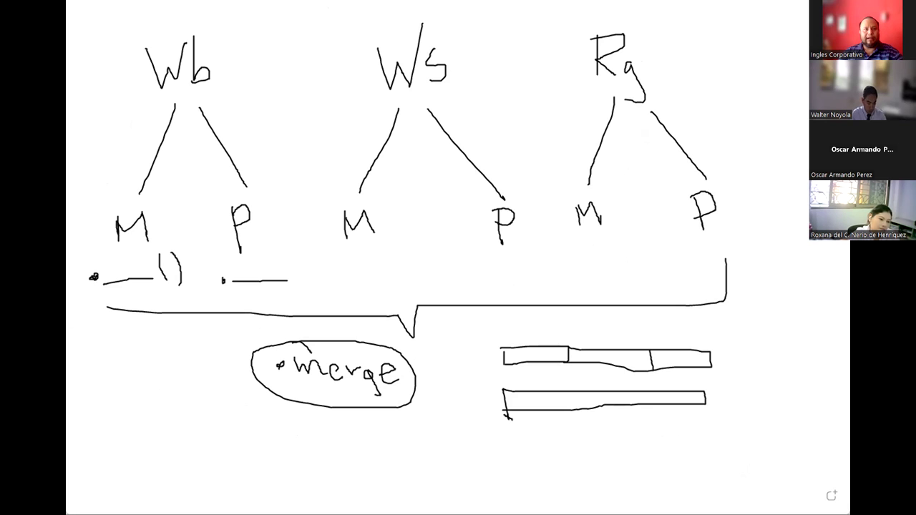
Step: Type Range("A1:D1").Merge in a text box below the circled word and commit it
click(199, 458)
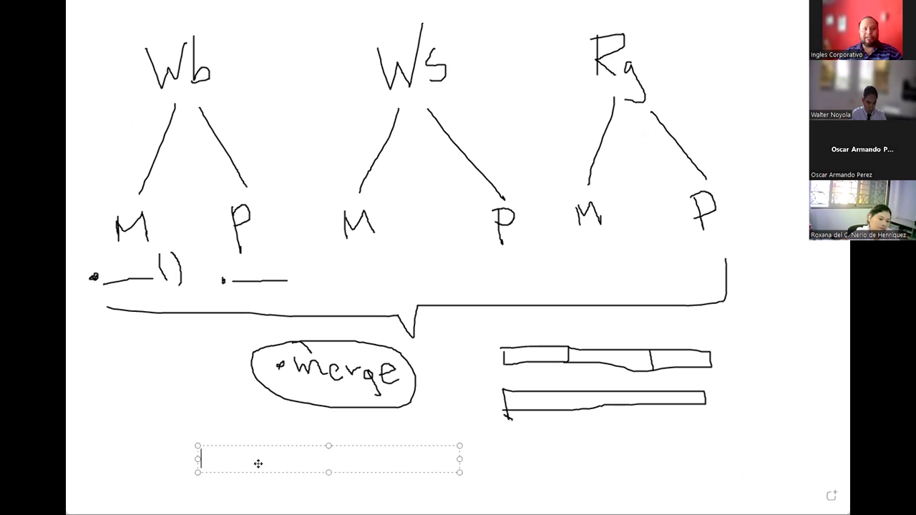
text(Range()
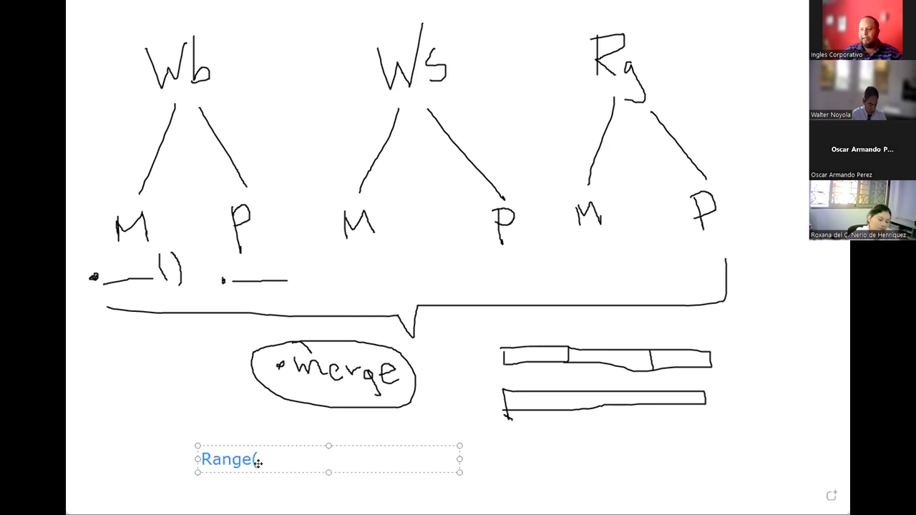
text("A)
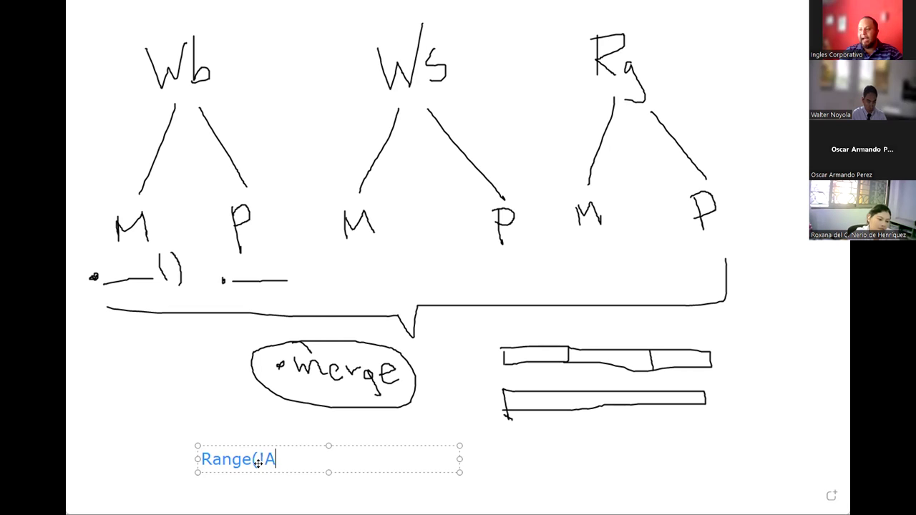
key(BackSpace)
key(BackSpace)
key(BackSpace)
text(()
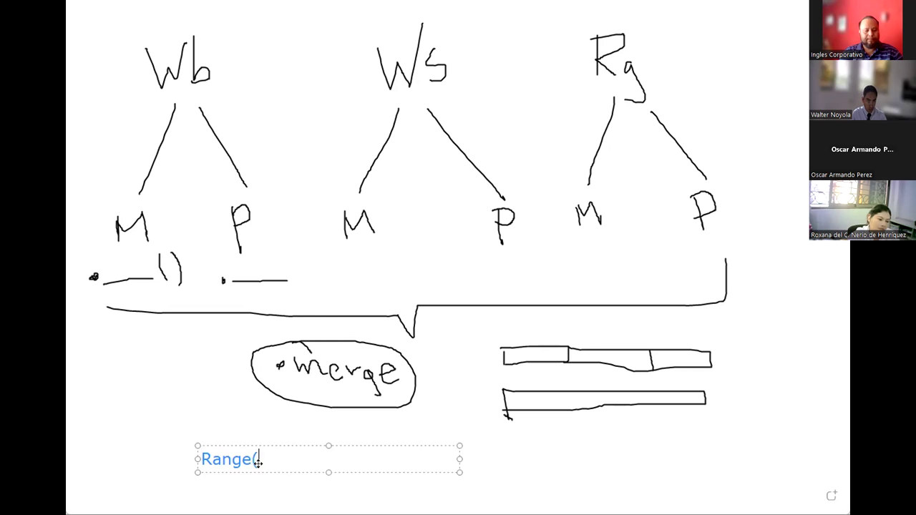
text("A1:D1"))
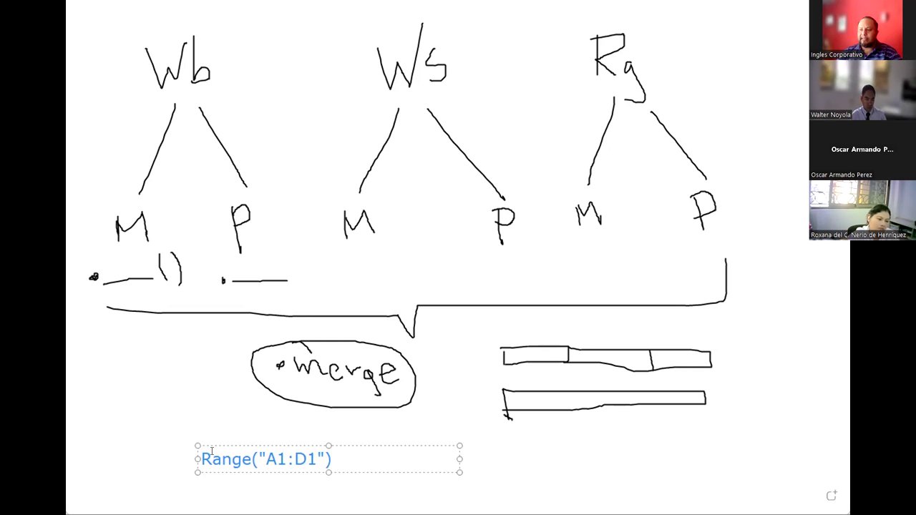
drag(202, 452, 326, 474)
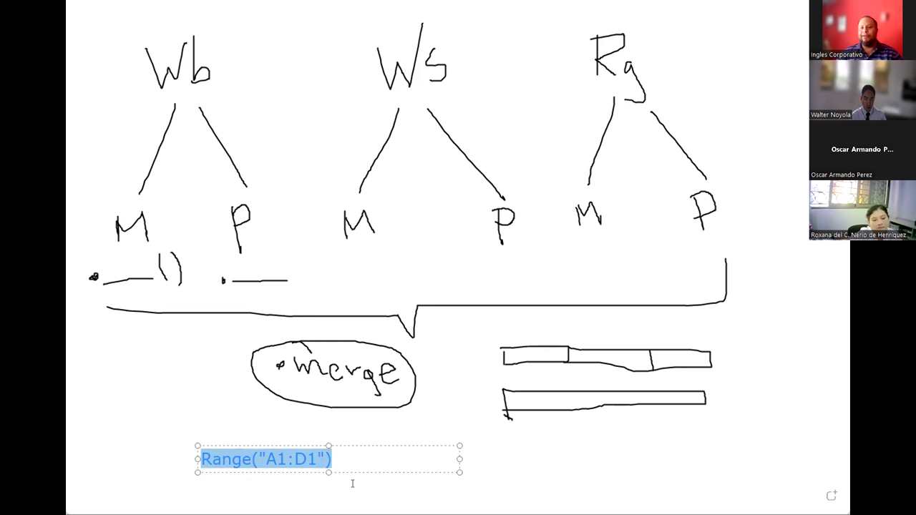
click(346, 473)
text(.)
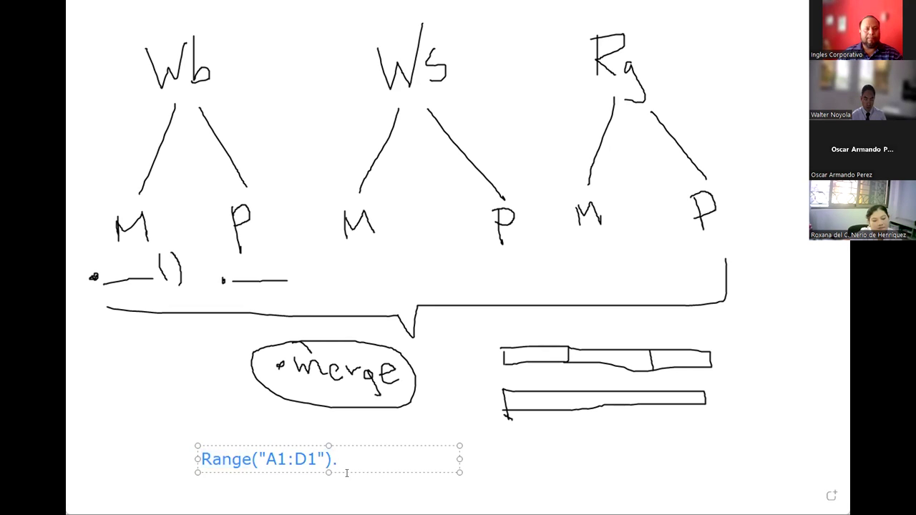
text(Merge)
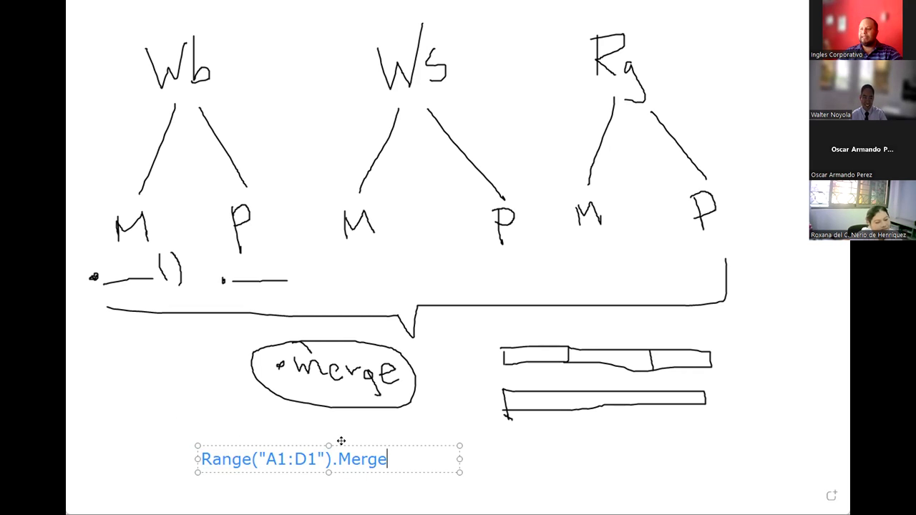
drag(343, 419, 346, 398)
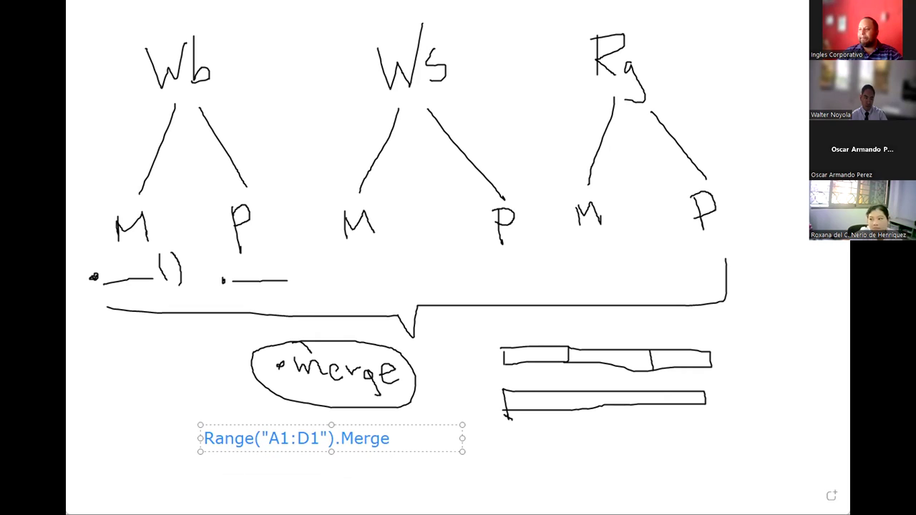
click(530, 291)
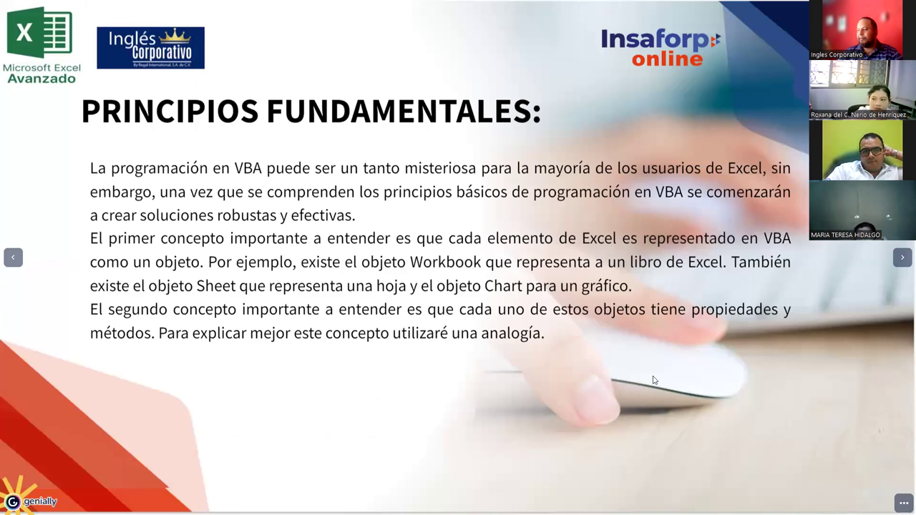
Step: Highlight 'propiedades' and 'métodos', then advance to the Propiedades y métodos slide
drag(687, 313, 779, 312)
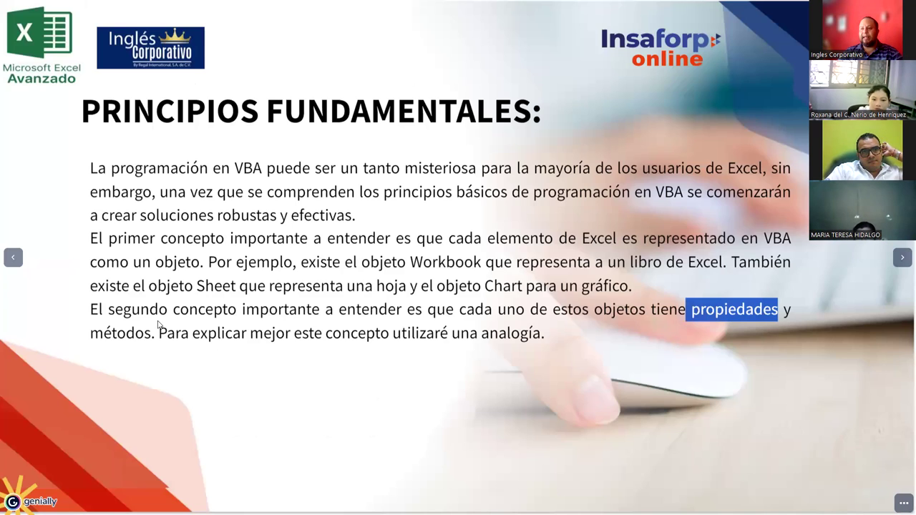
double_click(98, 337)
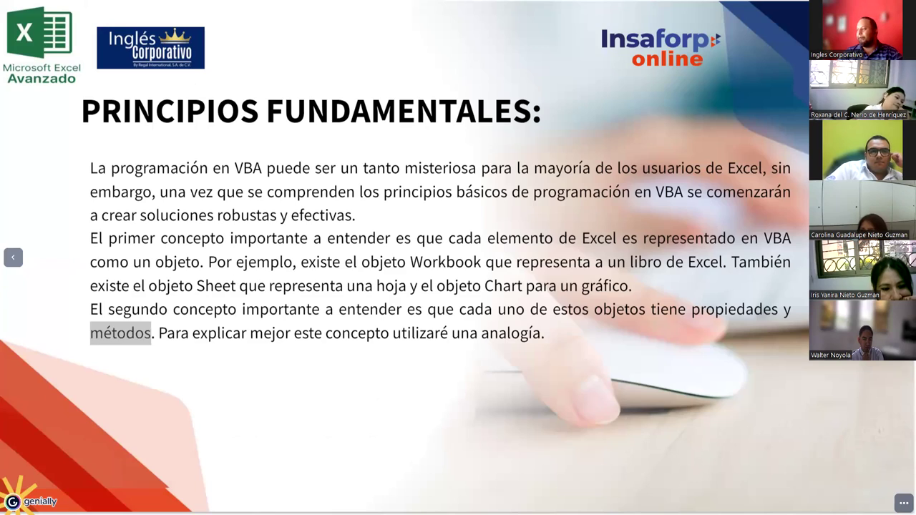
key(Right)
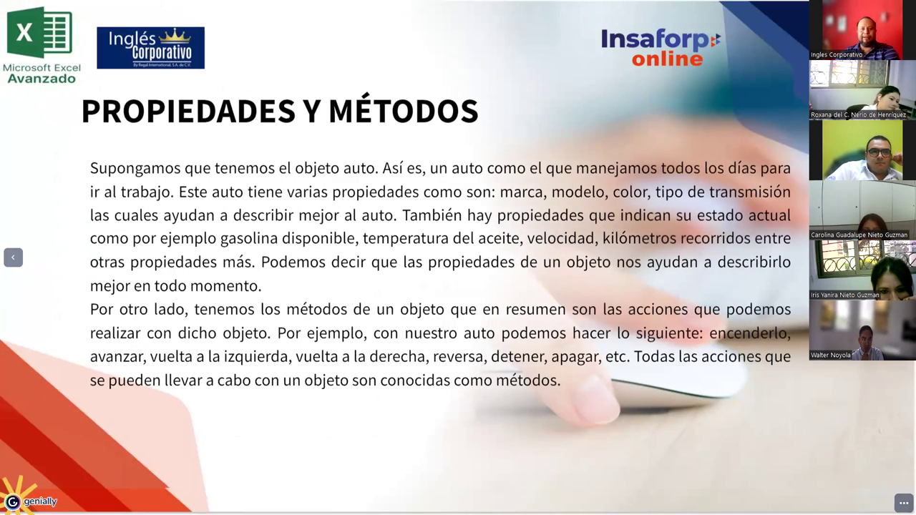
key(Left)
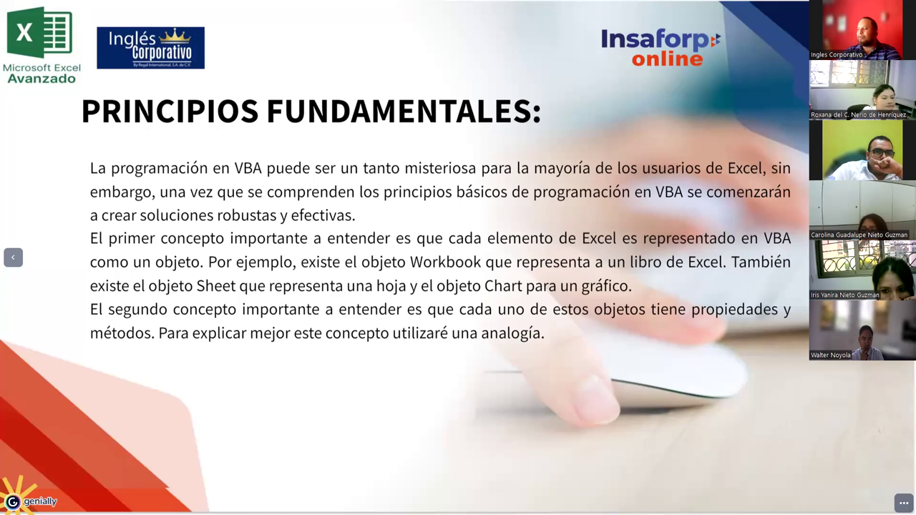
key(Right)
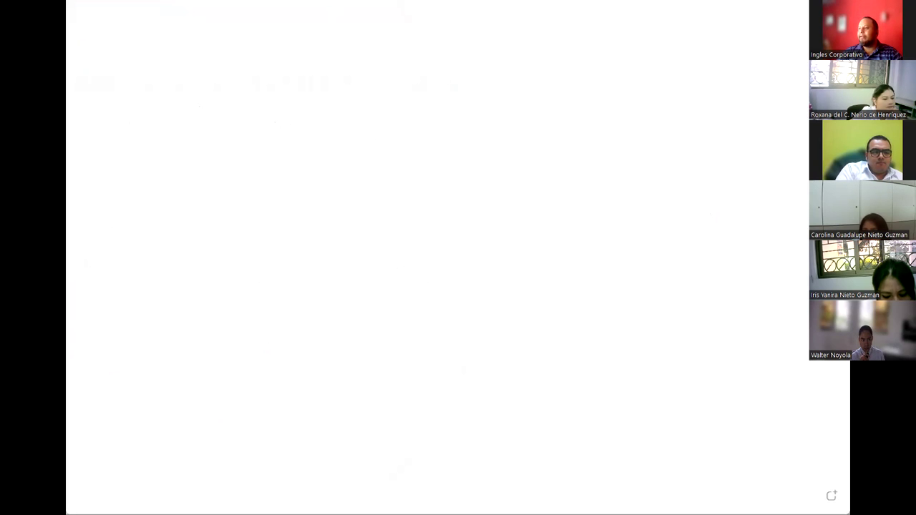
Step: Sketch a couple of test strokes near the top of the board and undo them
drag(355, 26, 367, 56)
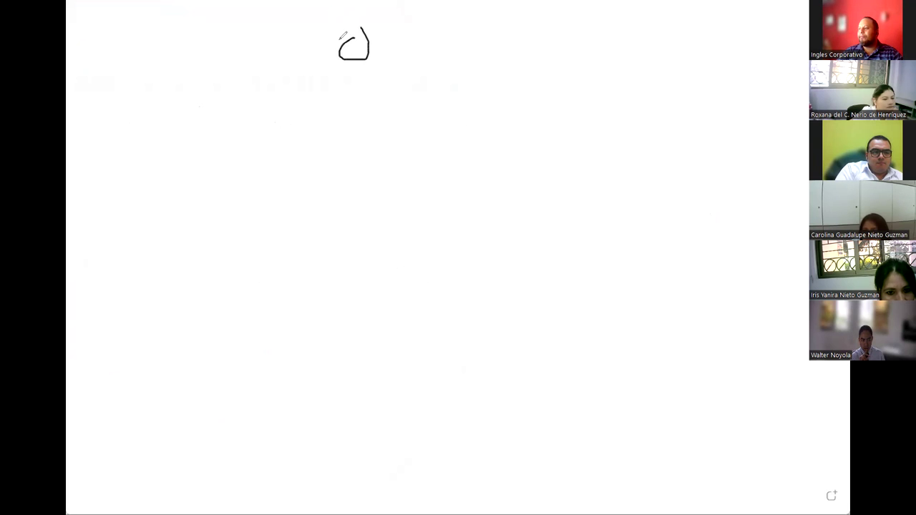
mouse_move(373, 19)
mouse_down()
mouse_move(393, 32)
mouse_move(374, 44)
mouse_up()
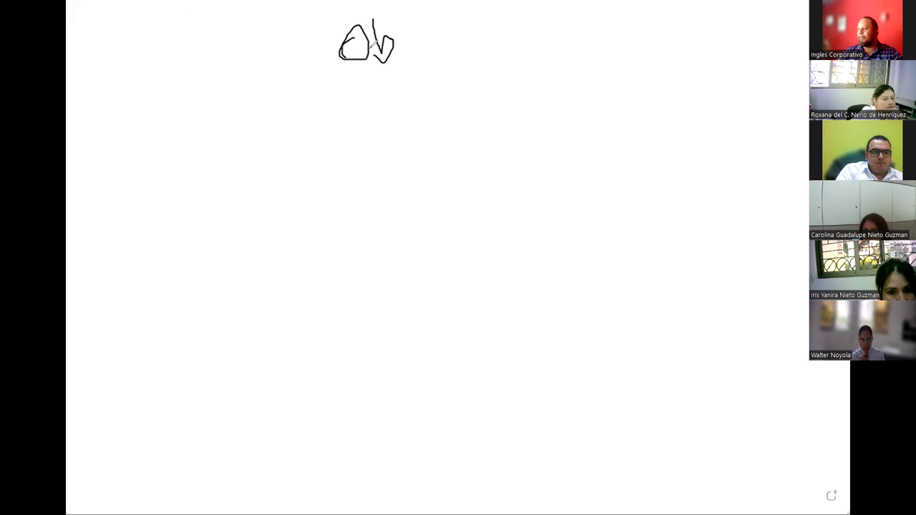
key(ctrl+z)
key(ctrl+z)
key(ctrl+z)
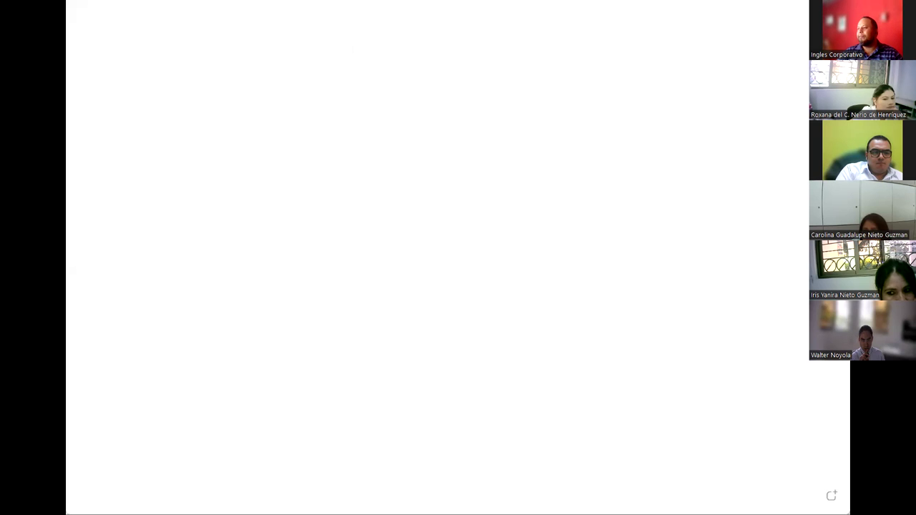
Step: Type the heading 'OBJETO' with 'AUTOMOVIL' on the line below, near the top centre
click(304, 35)
text(OBJKET)
key(BackSpace)
key(BackSpace)
key(BackSpace)
text(ETO)
key(Return)
key(Return)
text(AUTOMOVIL)
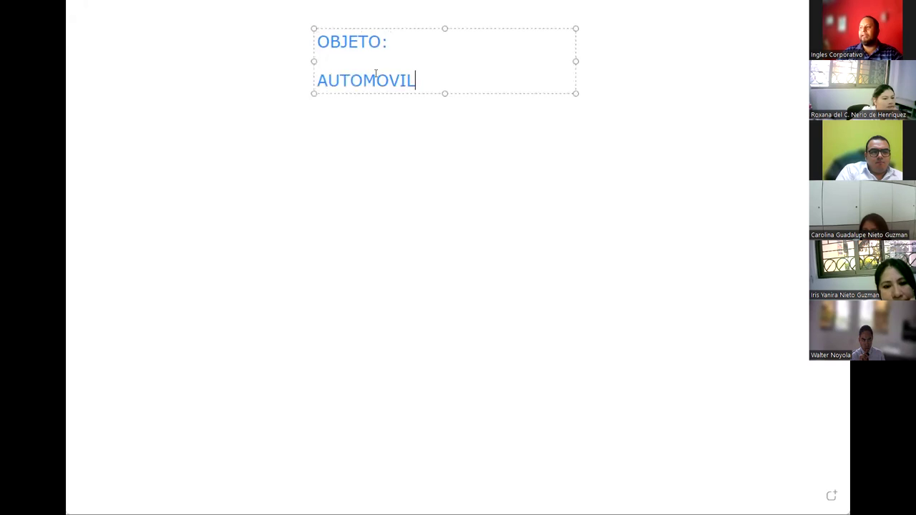
click(365, 136)
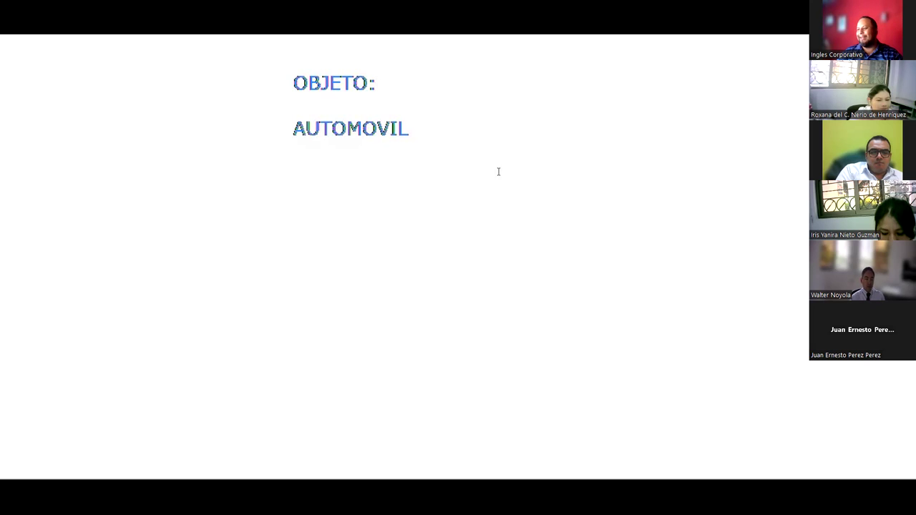
Step: Right of AUTOMOVIL, list Marca, Modelo, Color and Tipo de Transmisión on separate lines
click(528, 120)
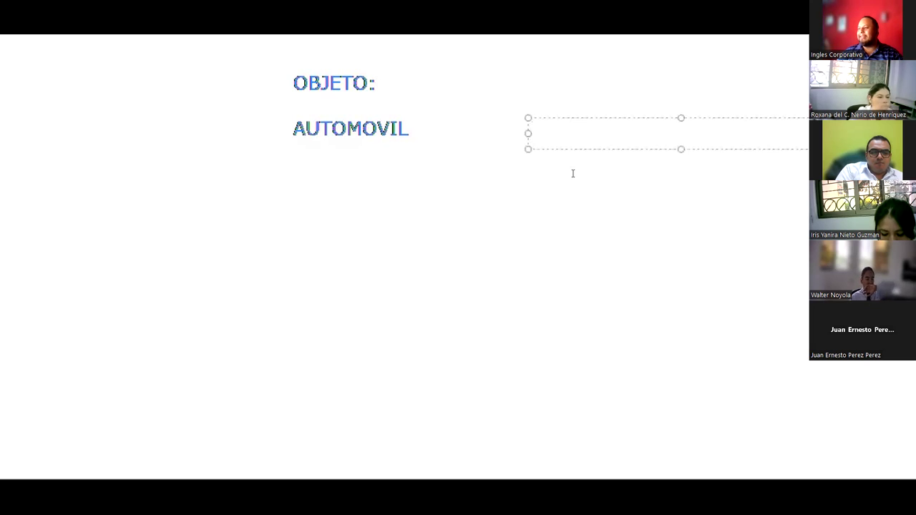
text(Marca)
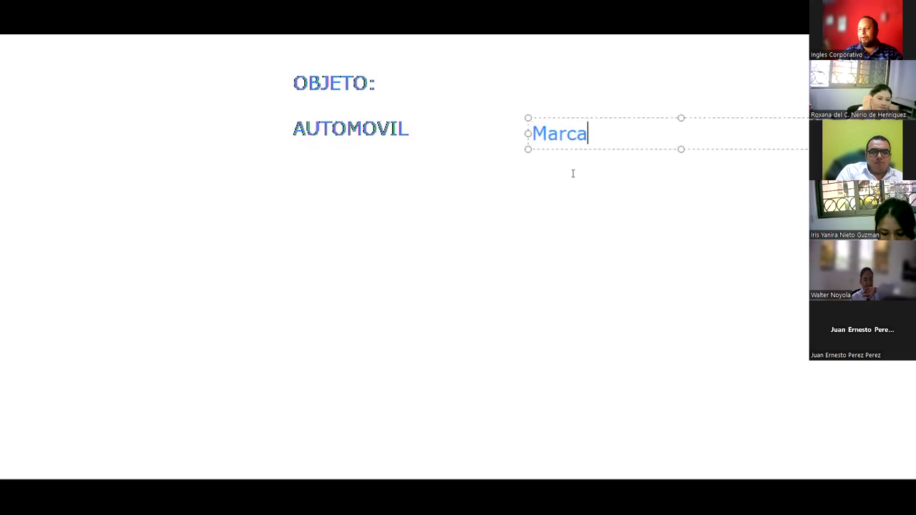
key(Return)
text(Modelo)
key(Return)
text(Color)
key(Return)
text(Tipo de )
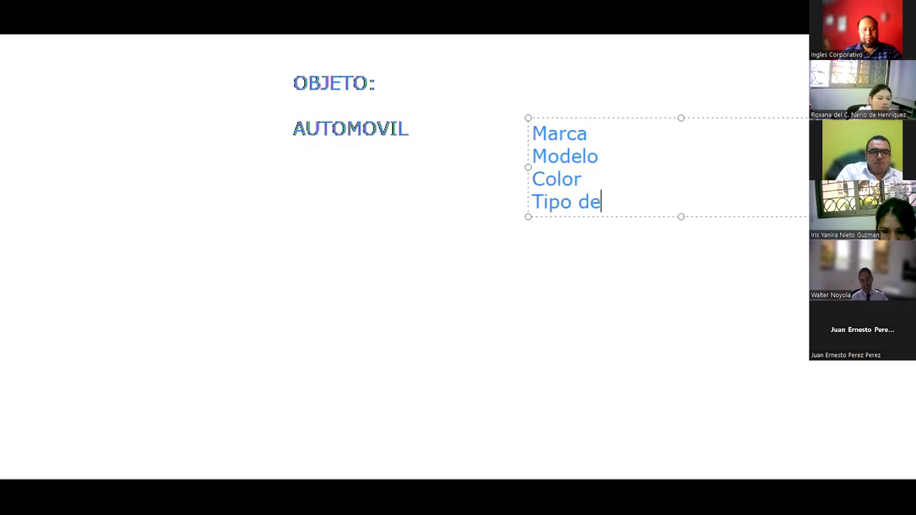
text(Transmisión)
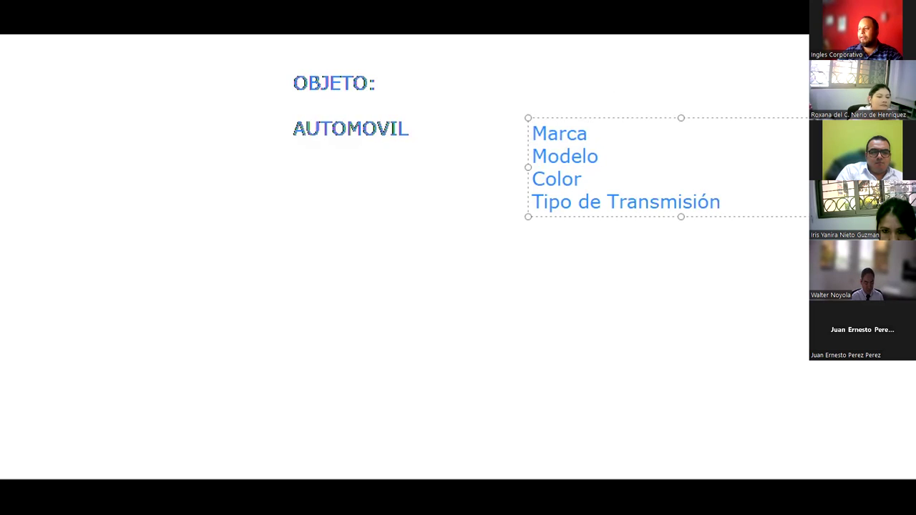
click(590, 47)
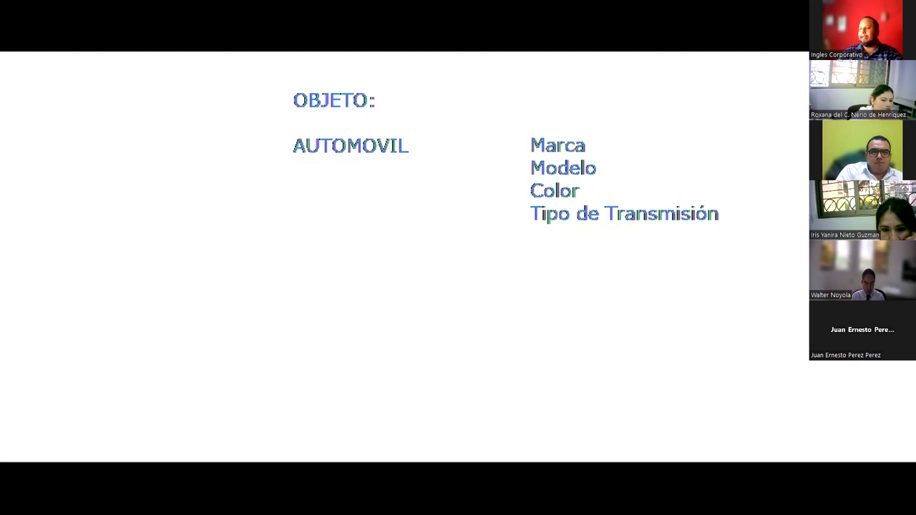
Step: Type the label 'Nivel Gasolina' in a new text box, fixing the stray letters
text(Ga)
key(BackSpace)
key(BackSpace)
text(MN)
key(BackSpace)
key(BackSpace)
text(Nivel Gasolina)
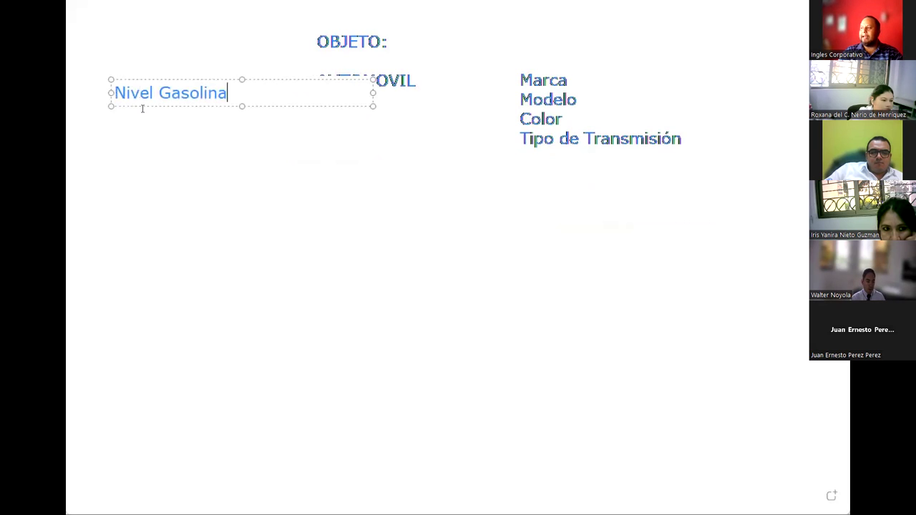
Step: Below Nivel Gasolina, list Temperatur del Aceite, Velocidad and Kilometraje, then nudge the box up-left
click(269, 210)
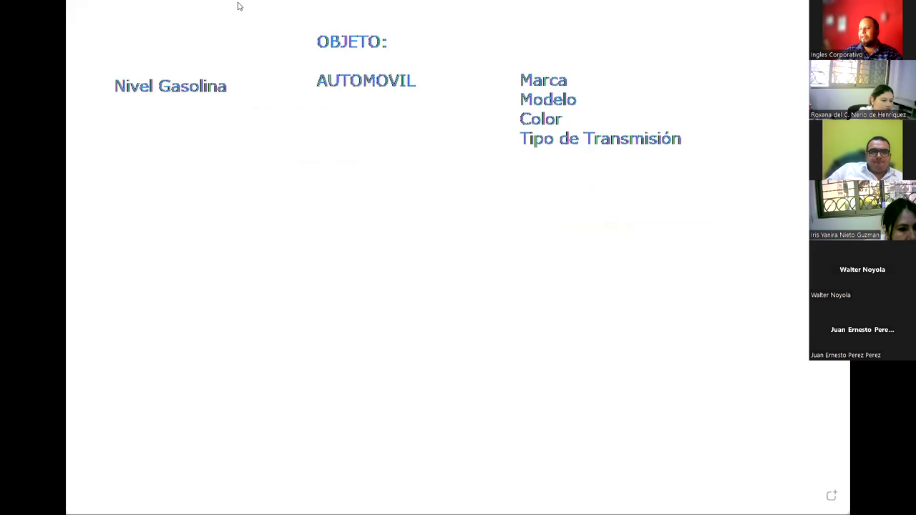
key(shift+F5)
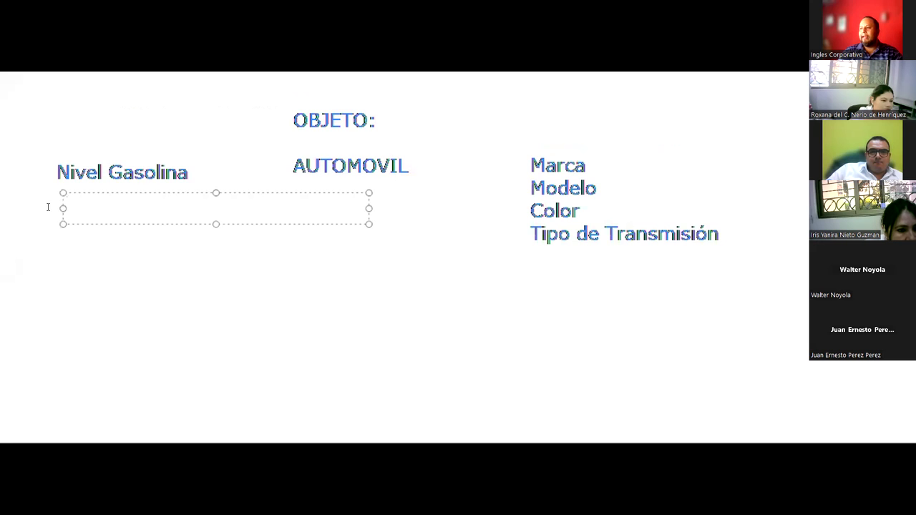
text(Tempetarut)
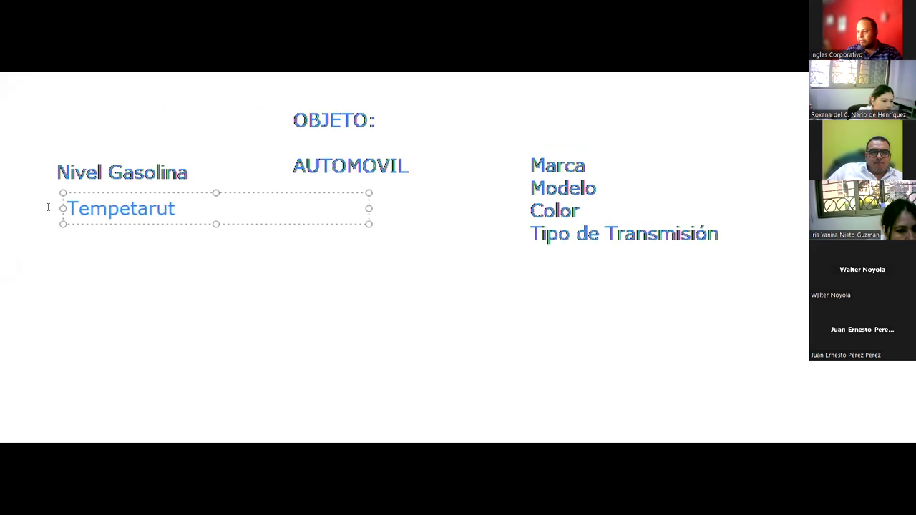
key(BackSpace)
key(BackSpace)
key(BackSpace)
text(ratur del Aceite)
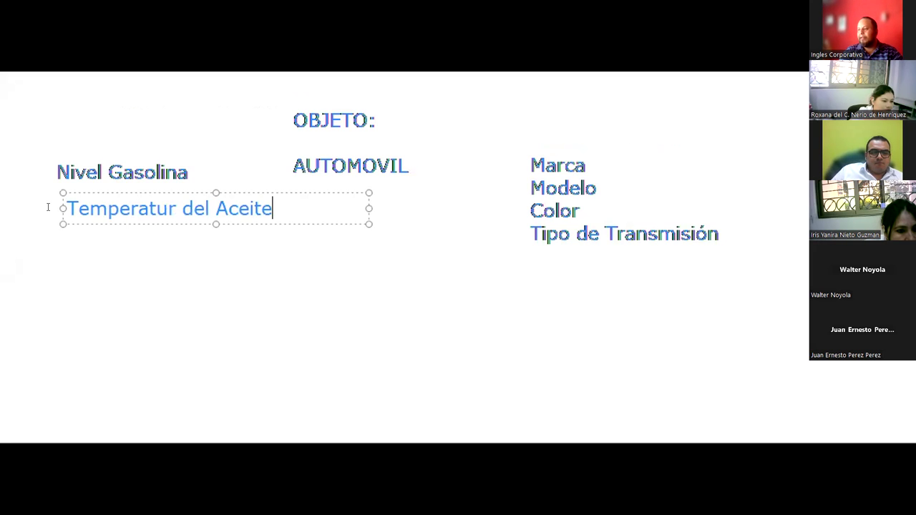
key(Return)
text(Velo)
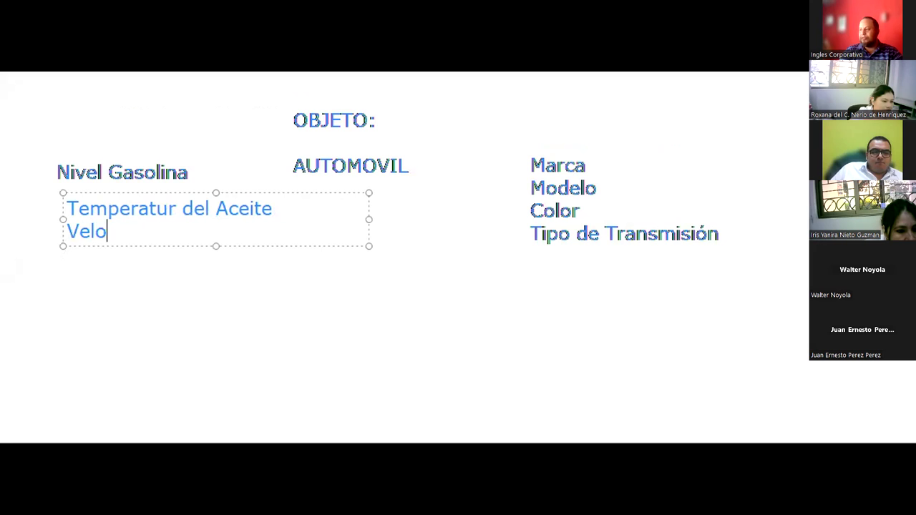
text(cidad)
key(Return)
text(Kilometraje)
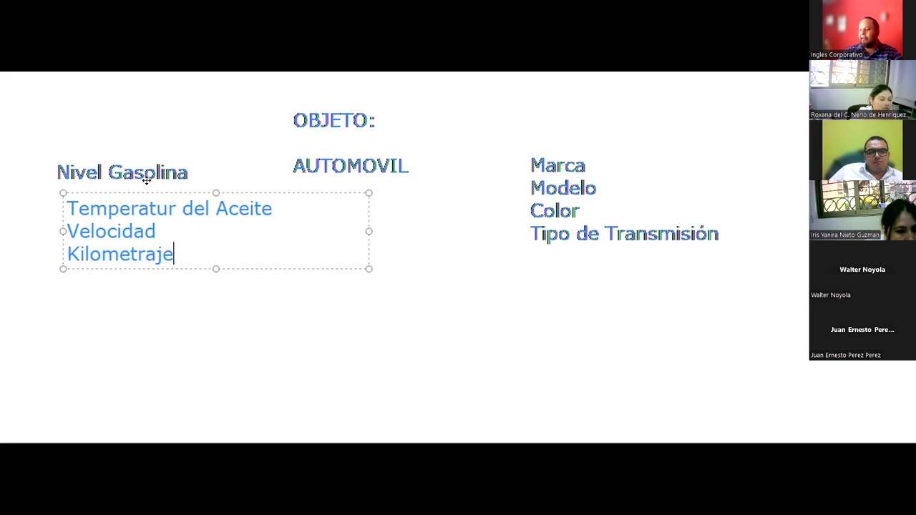
drag(146, 180, 137, 171)
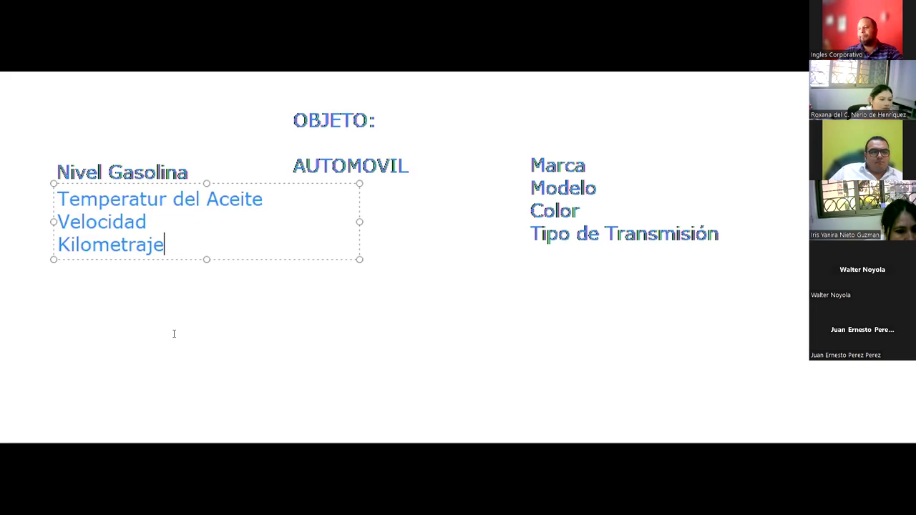
Step: Deselect the Temperatur del Aceite / Velocidad / Kilometraje list to finish editing it
click(173, 331)
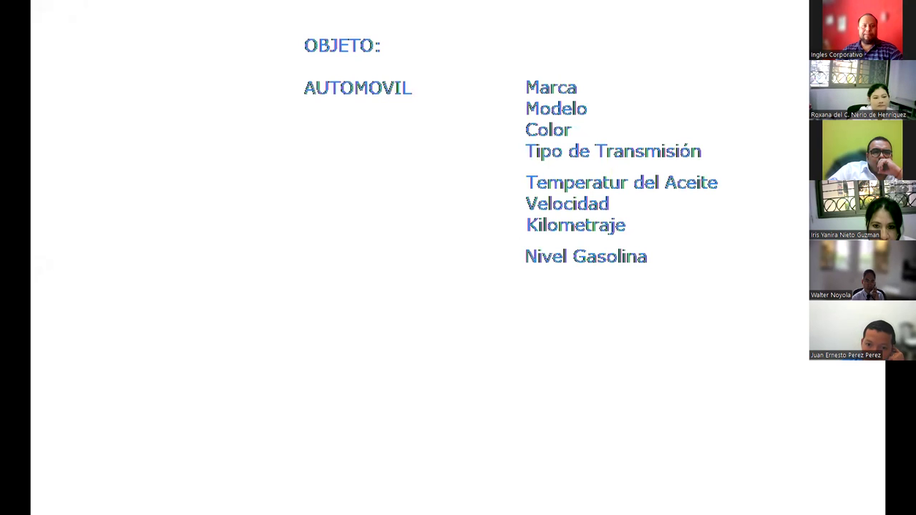
Step: Write the heading 'Propiedades' above Marca in the property column
click(495, 48)
text(Propiedades)
click(494, 108)
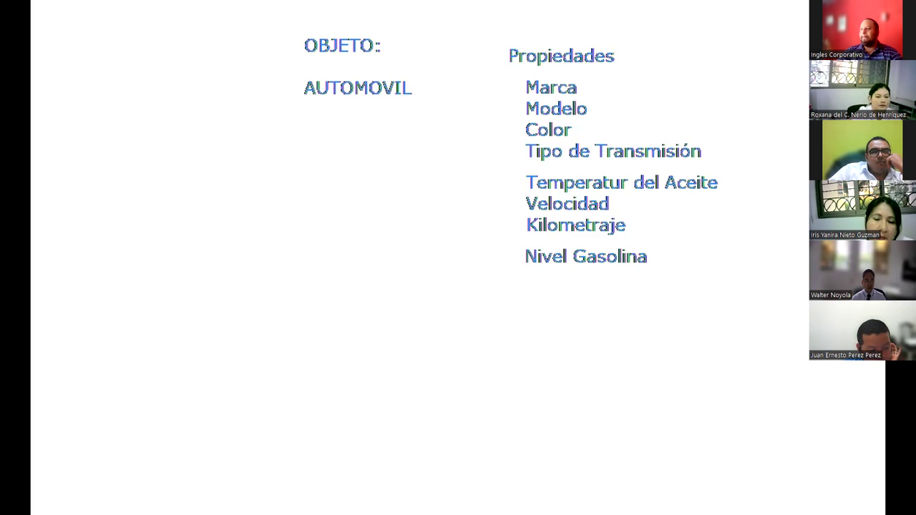
Step: Type the heading 'Métodos' on the left side of the board
click(118, 54)
text(Met)
key(BackSpace)
key(BackSpace)
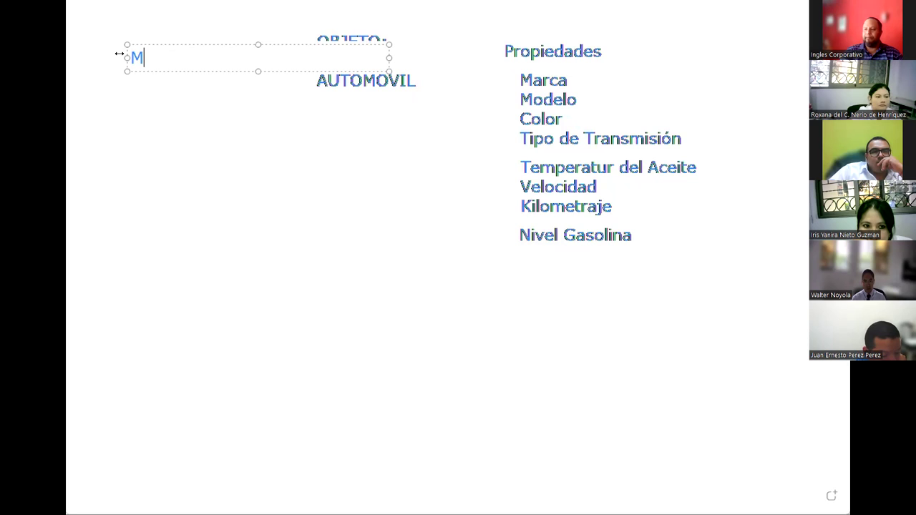
text(étodos)
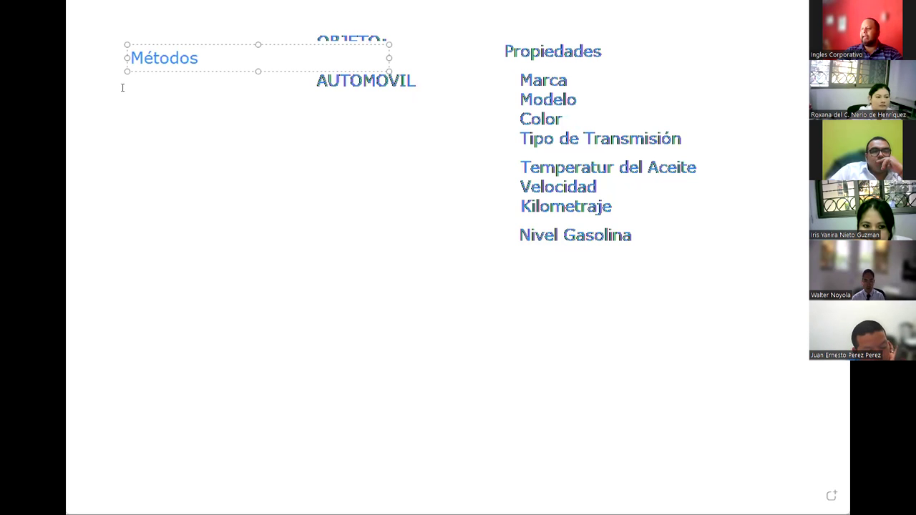
click(122, 87)
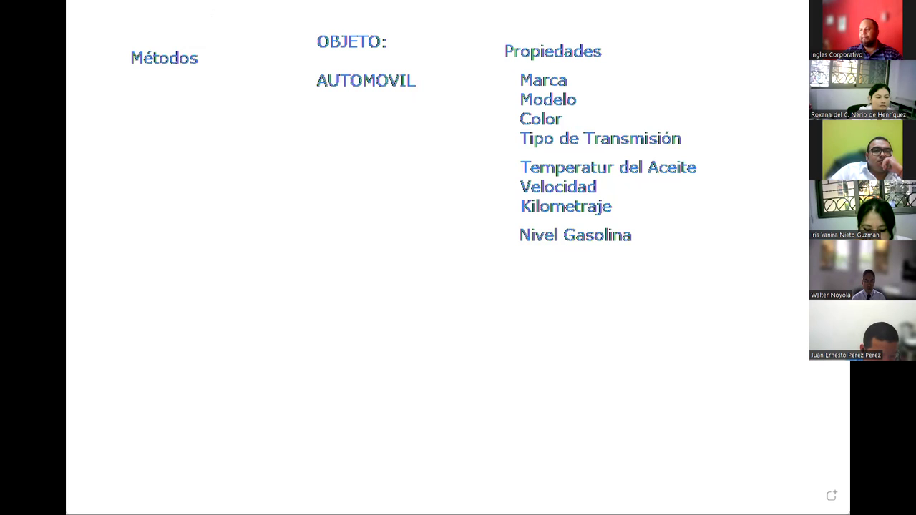
Step: Under Métodos, start a list with Encender, Apagar and Avanzar on separate lines
click(143, 100)
text(Encender)
key(Return)
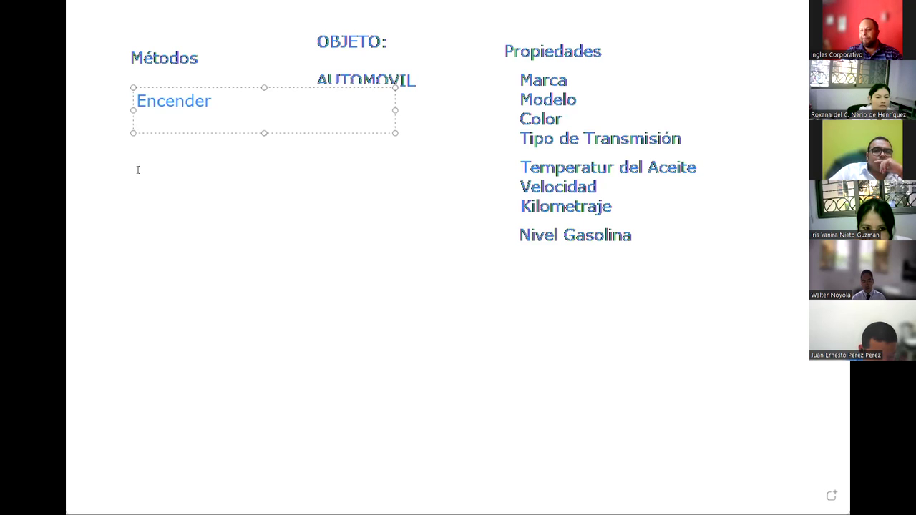
text(Apagar)
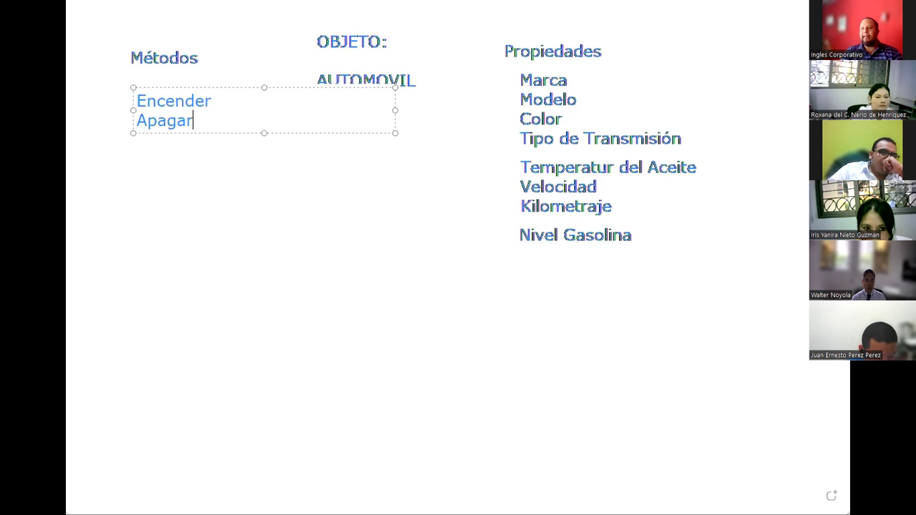
key(Return)
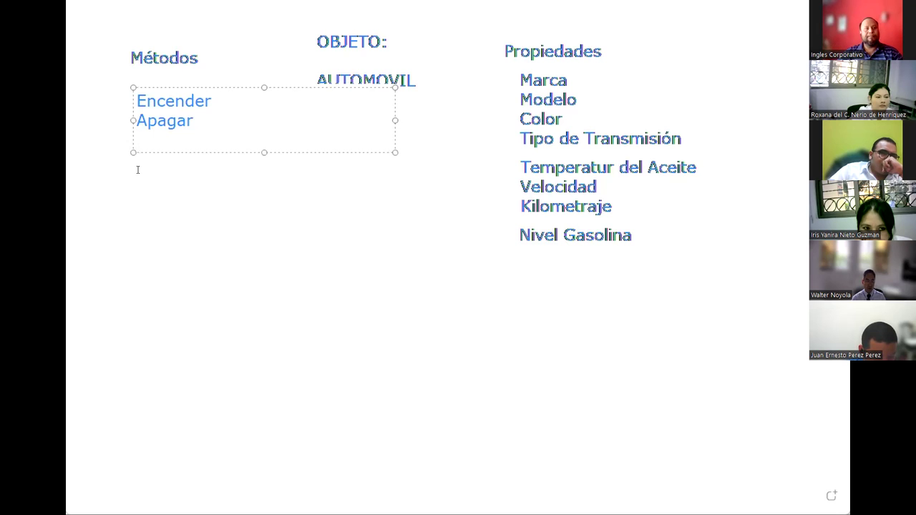
text(Avanzar)
key(Return)
Step: Add Ir a la Izquierda, Ir a la Derecha, Frenar and Retroceder to the methods list
text(Ir a la Izquierda)
text(r a)
key(BackSpace)
key(BackSpace)
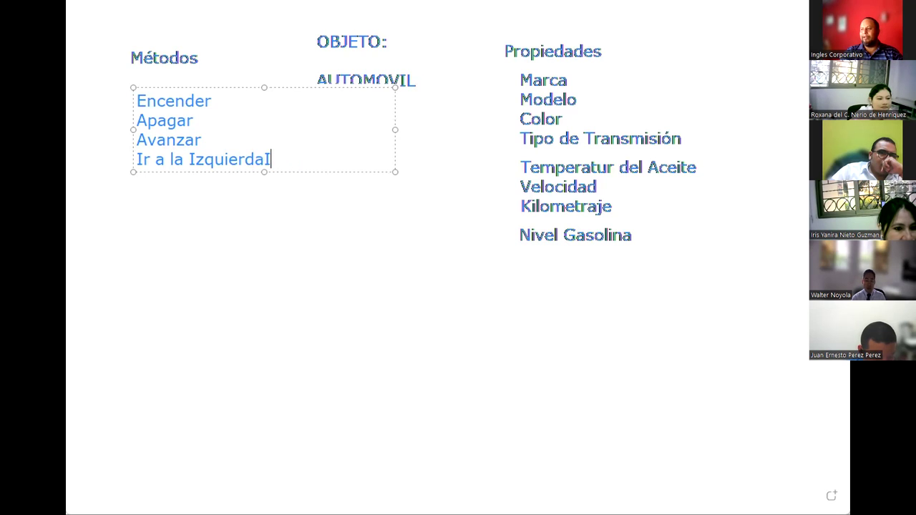
key(Return)
text(Ir a la Derecha)
key(Return)
text(Fre)
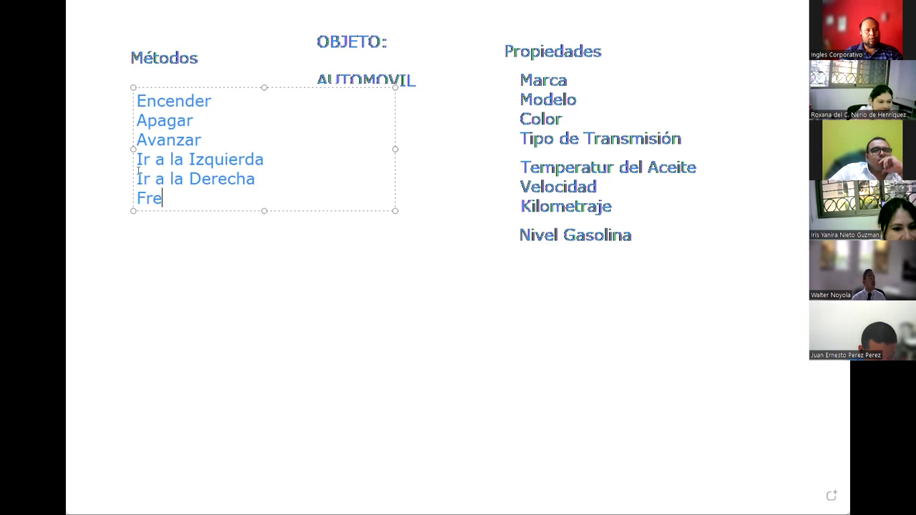
text(nar)
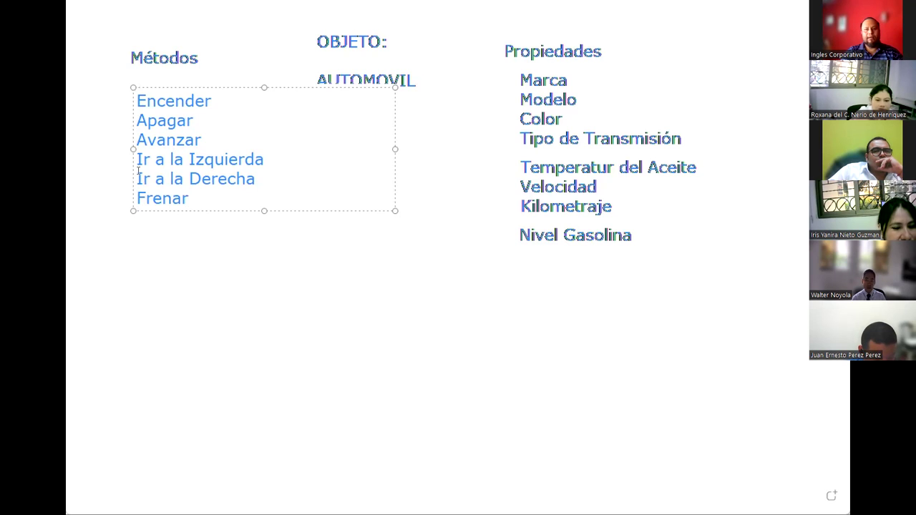
key(Return)
text(Retroceder)
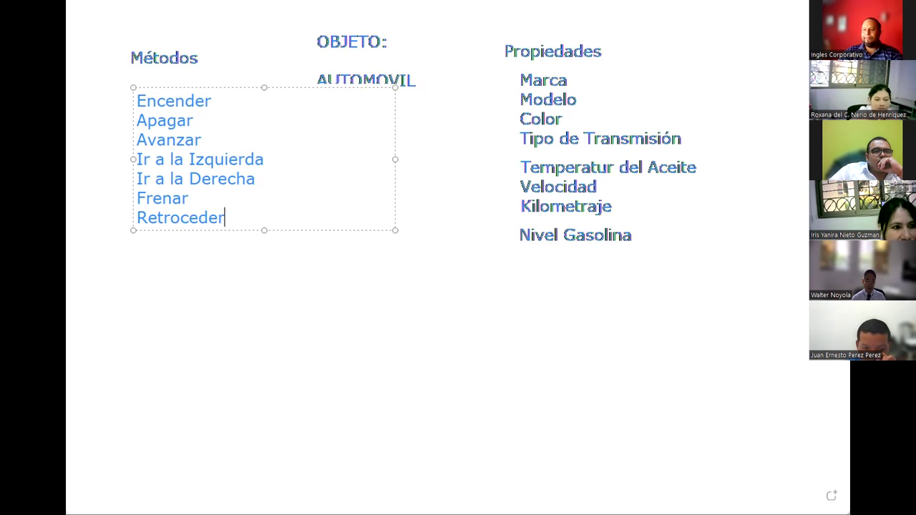
click(356, 277)
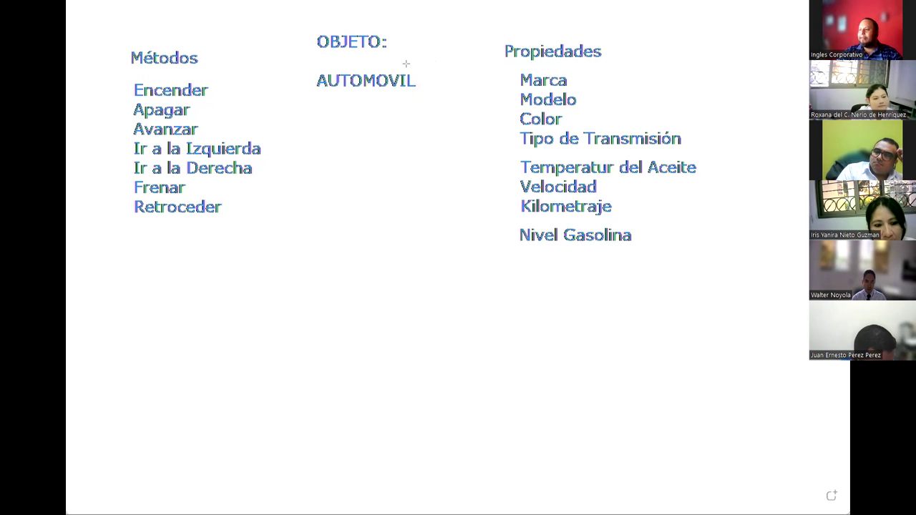
Step: Draw lines around AUTOMOVIL, deleting the crooked top line
mouse_move(409, 63)
mouse_down()
mouse_move(313, 96)
mouse_move(424, 100)
mouse_up()
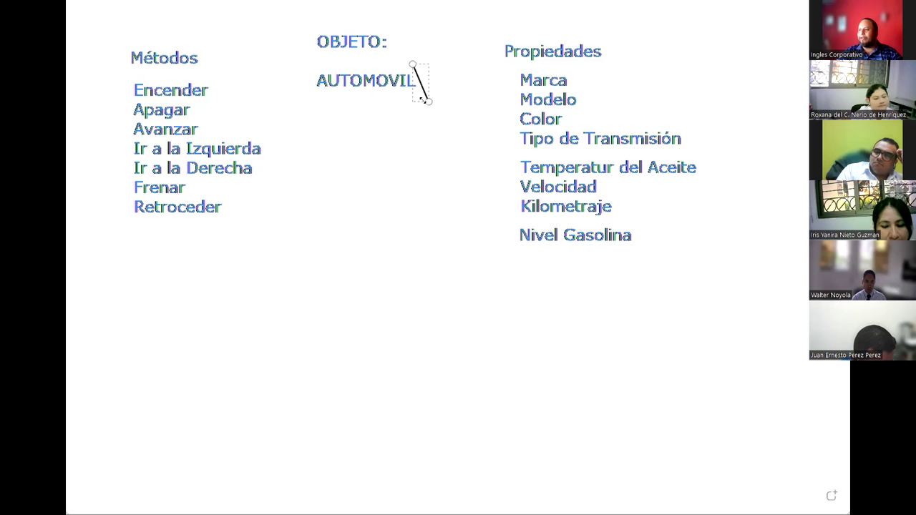
mouse_move(295, 63)
mouse_down()
mouse_move(313, 105)
mouse_move(461, 107)
mouse_up()
drag(282, 63, 428, 65)
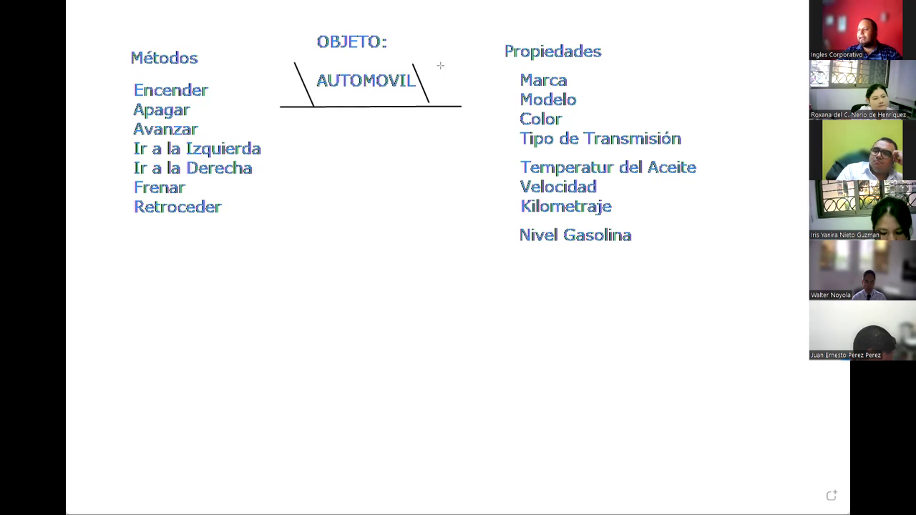
drag(265, 65, 489, 50)
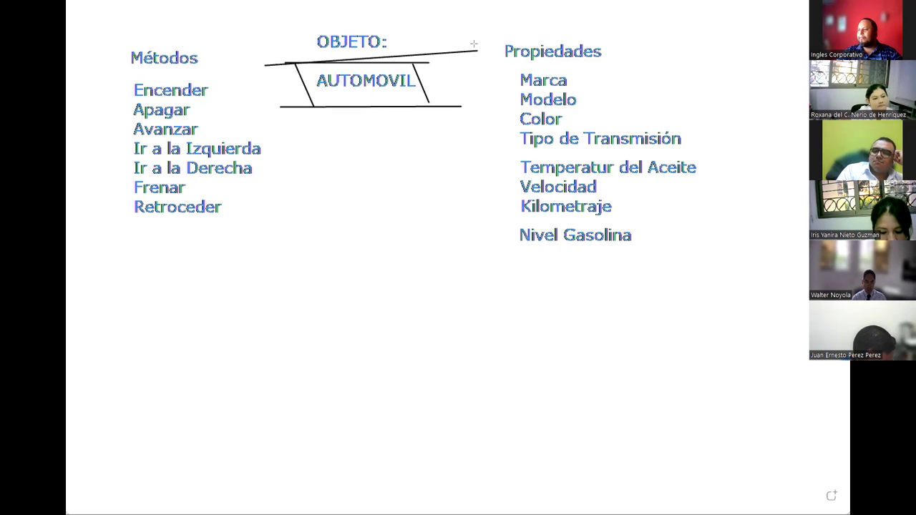
key(Delete)
Step: Connect AUTOMOVIL to Marca, Modelo, Color, Tipo de Transmisión, Nivel Gasolina and Kilometraje with lines
drag(485, 52, 514, 78)
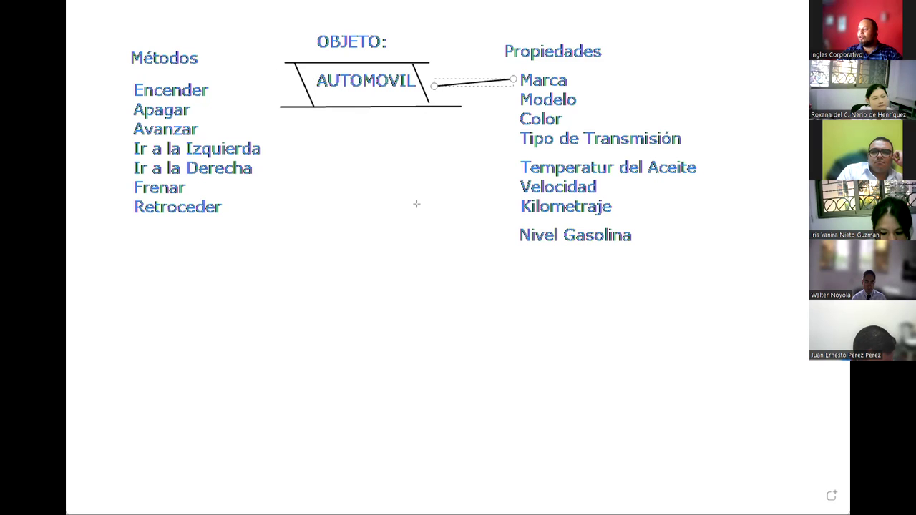
drag(431, 87, 434, 89)
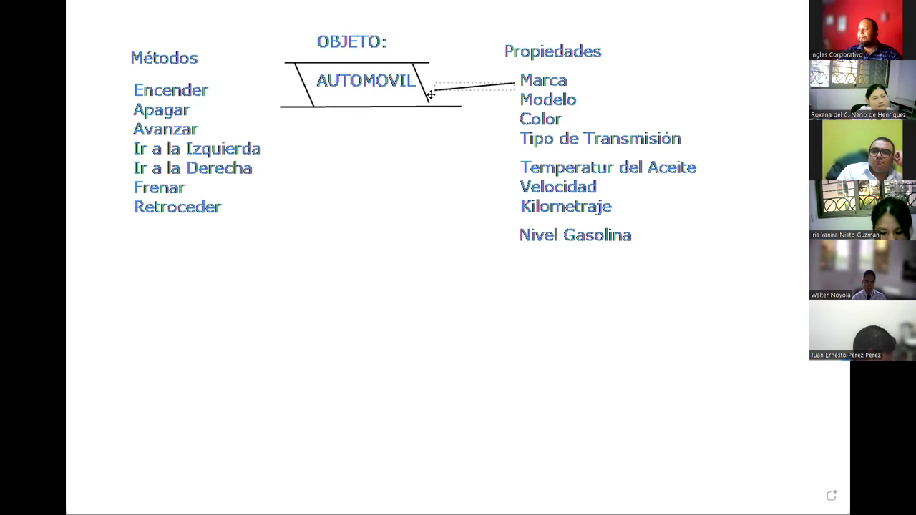
drag(515, 94, 511, 100)
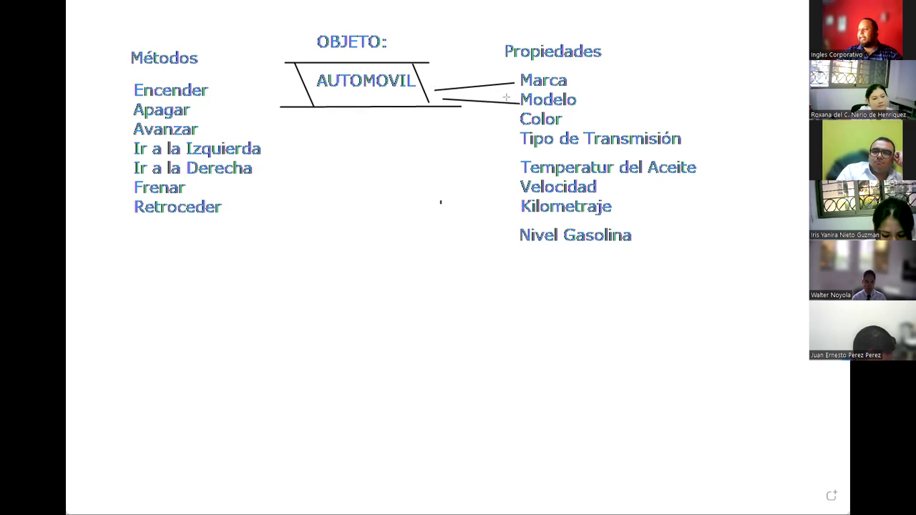
drag(449, 110, 516, 123)
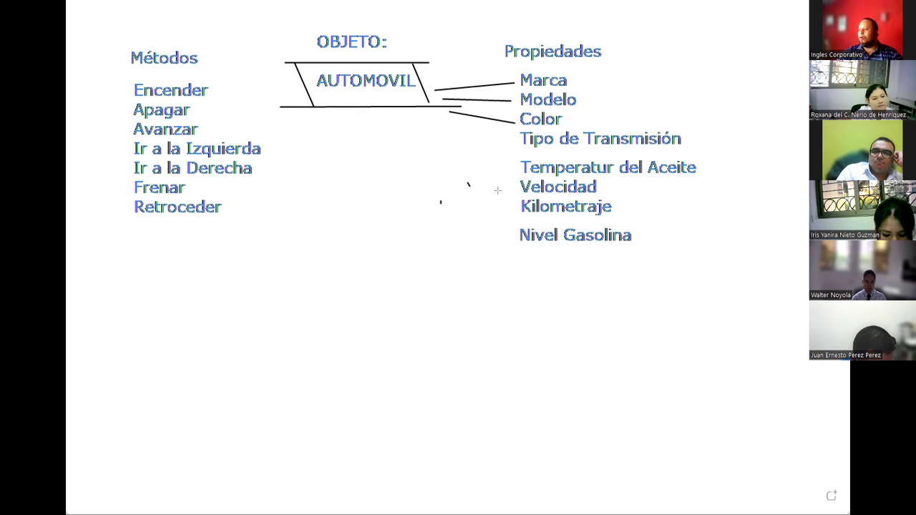
drag(451, 126, 515, 141)
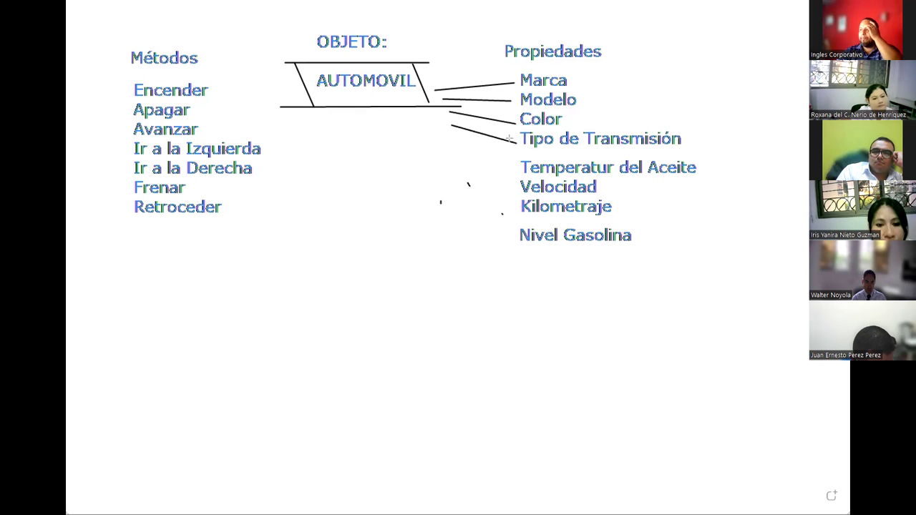
drag(511, 234, 449, 132)
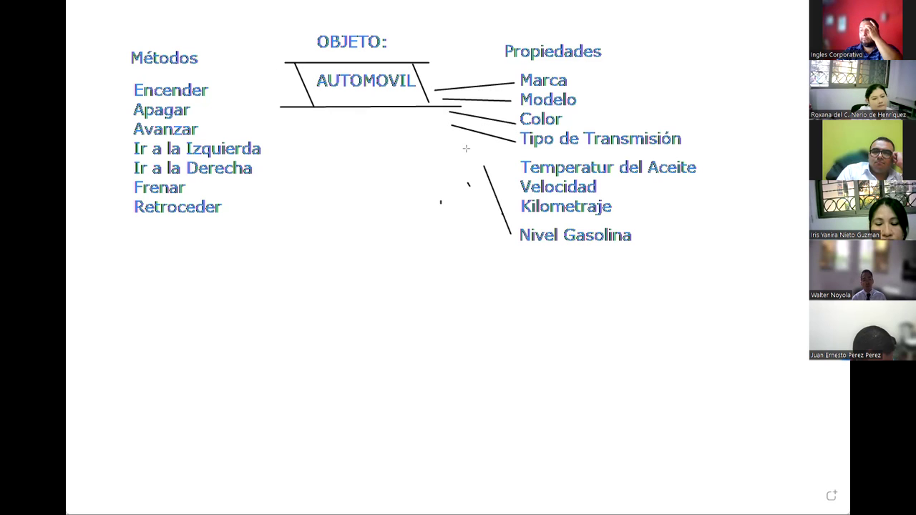
click(505, 313)
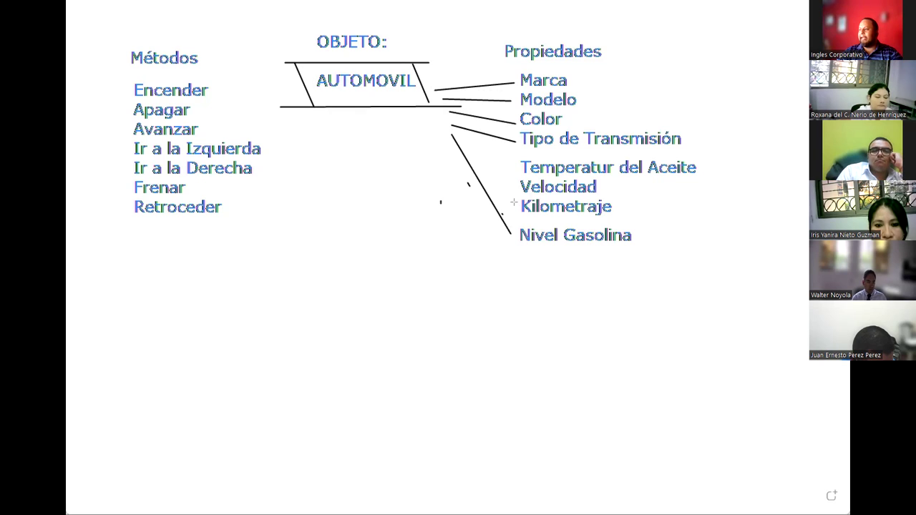
mouse_move(519, 208)
mouse_down()
mouse_move(466, 136)
mouse_move(520, 169)
mouse_move(487, 131)
mouse_move(439, 109)
mouse_up()
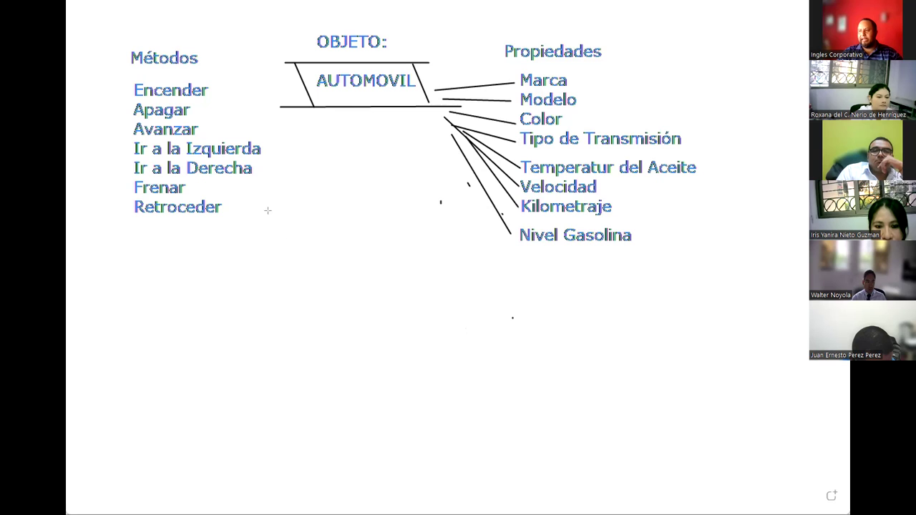
Step: Draw lines from Retroceder, Encender, Avanzar, Ir a la Izquierda, Ir a la Derecha and Frenar to AUTOMOVIL
drag(229, 212, 319, 115)
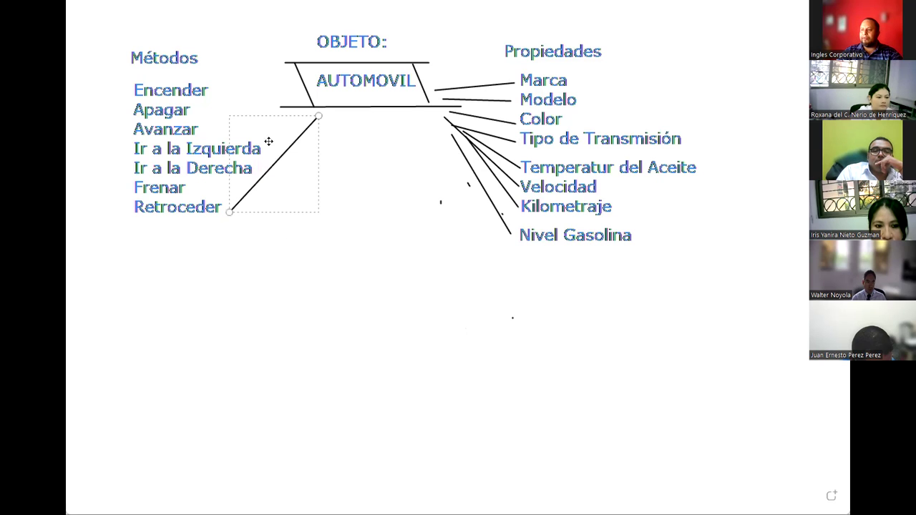
drag(208, 84, 300, 106)
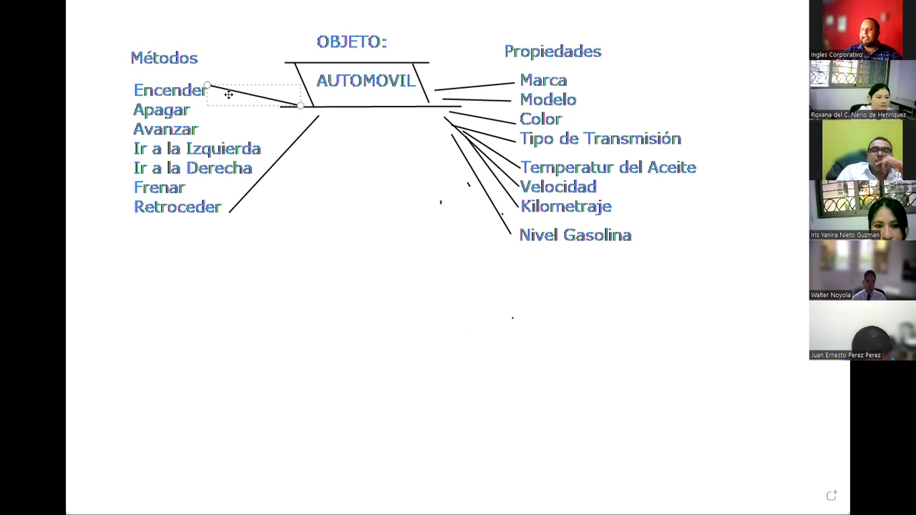
drag(204, 133, 318, 108)
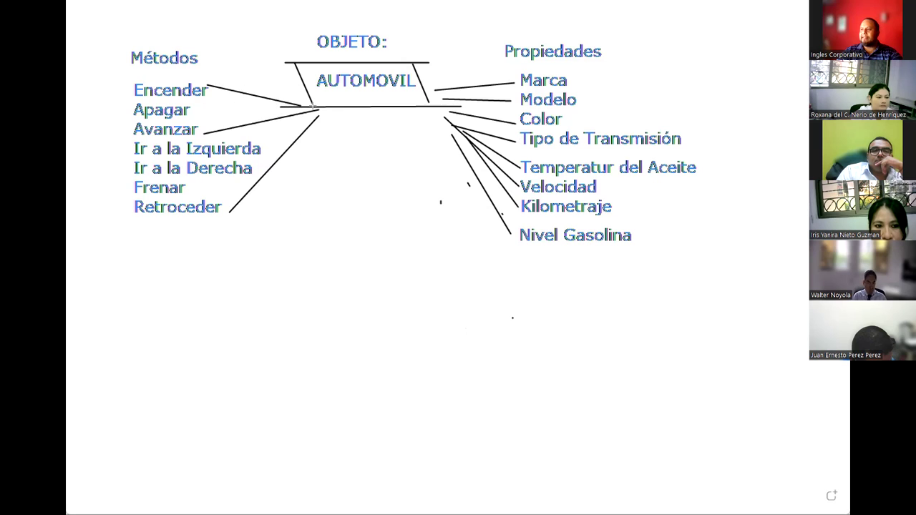
drag(215, 131, 300, 106)
click(224, 95)
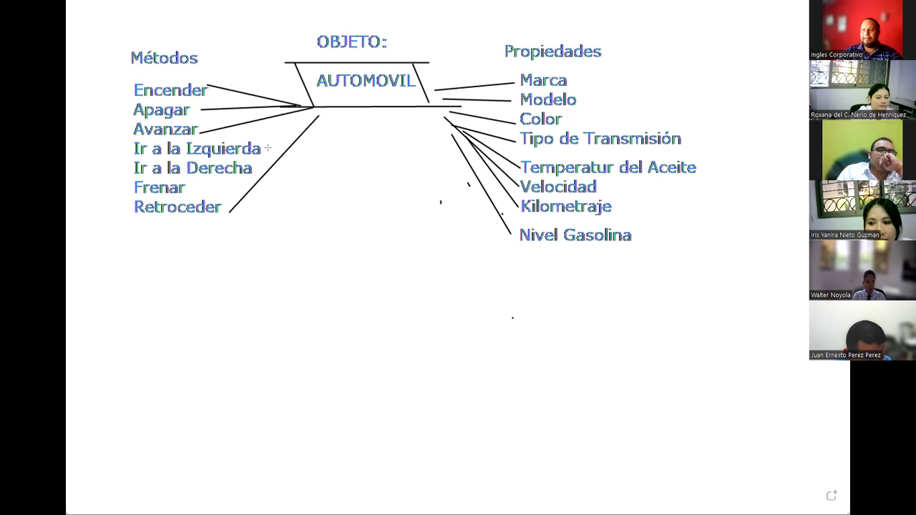
drag(265, 149, 305, 109)
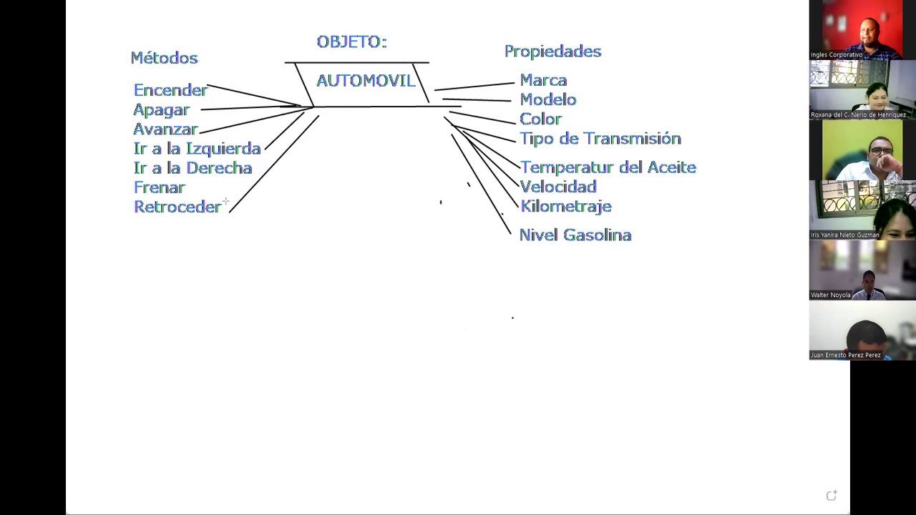
drag(259, 169, 312, 109)
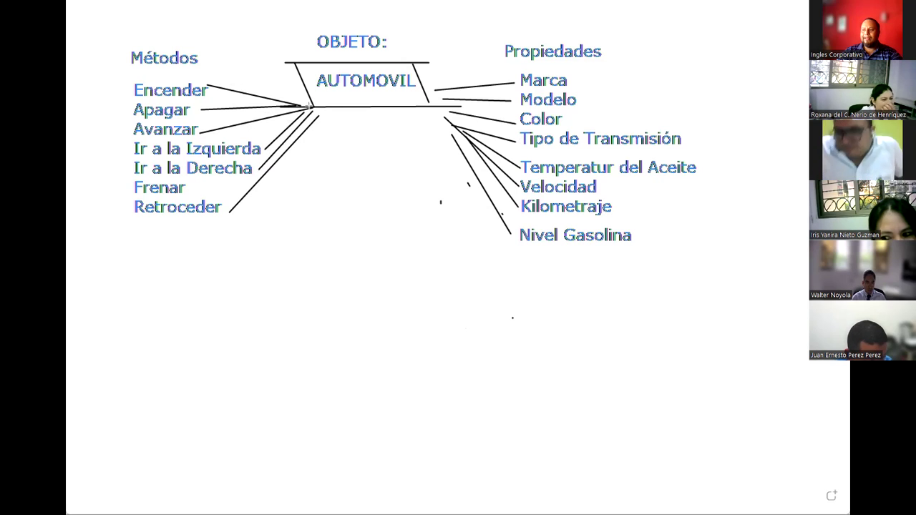
drag(203, 192, 291, 159)
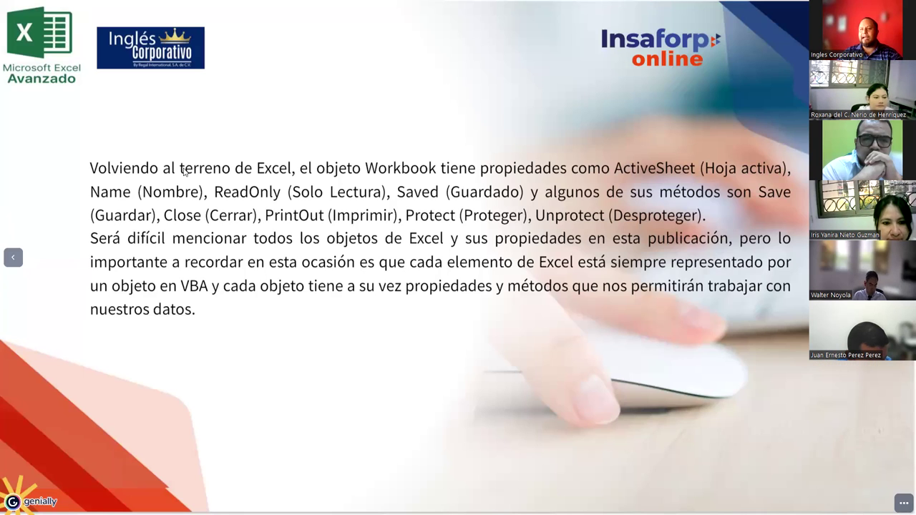
Step: Highlight Workbook, Name, ReadOnly and Saved on the slide, then advance to the Visual Basic Editor slide
drag(367, 177, 434, 176)
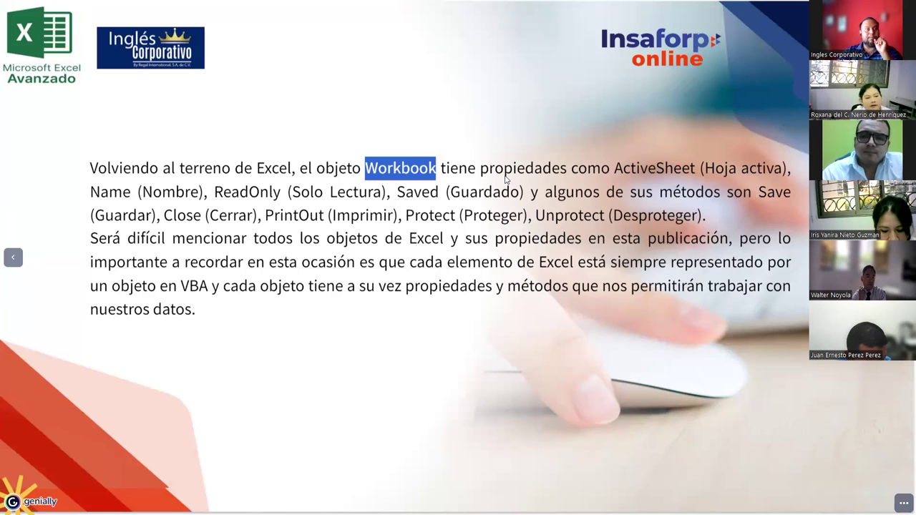
drag(482, 171, 689, 179)
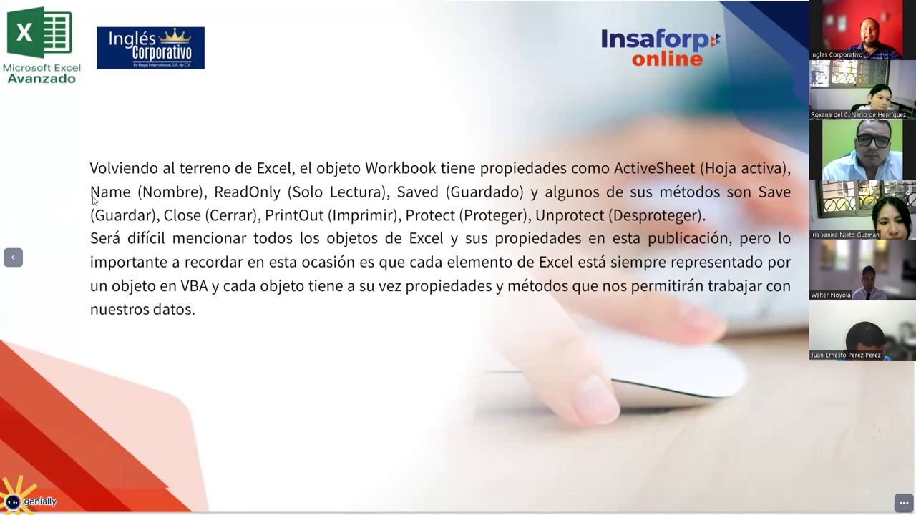
drag(90, 192, 130, 201)
drag(223, 192, 269, 193)
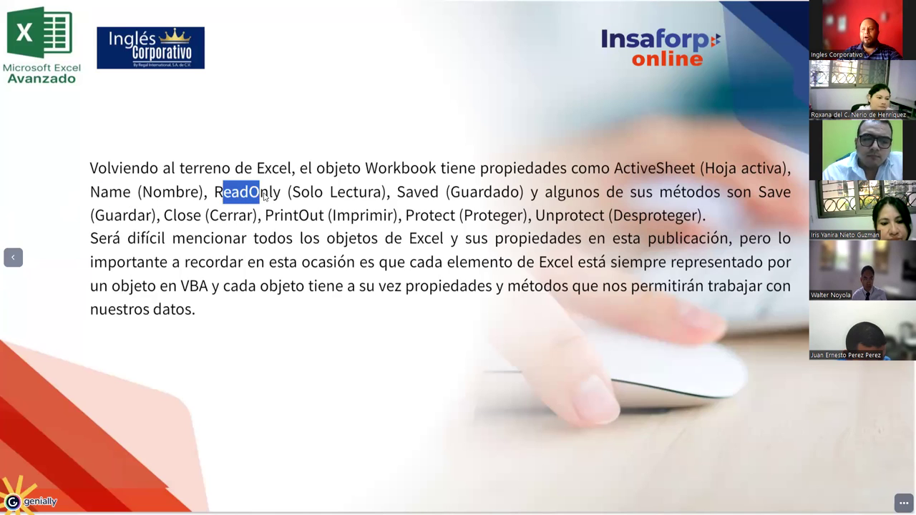
drag(398, 193, 438, 200)
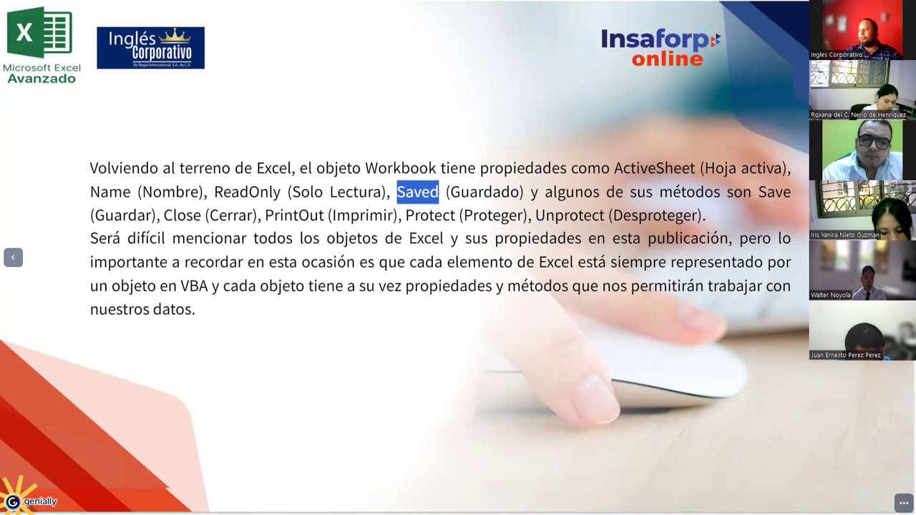
key(Right)
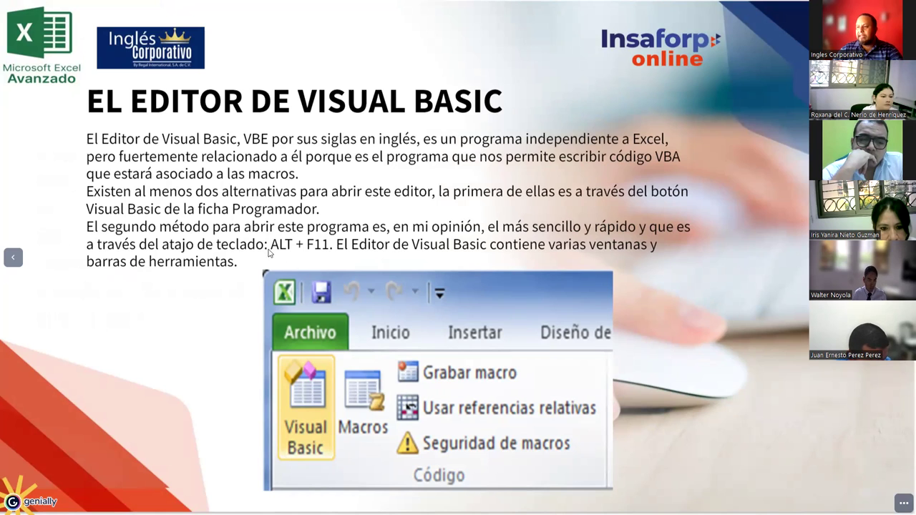
Step: Highlight the ALT + F11 shortcut, then advance to the editor screenshot slide
drag(274, 250, 330, 251)
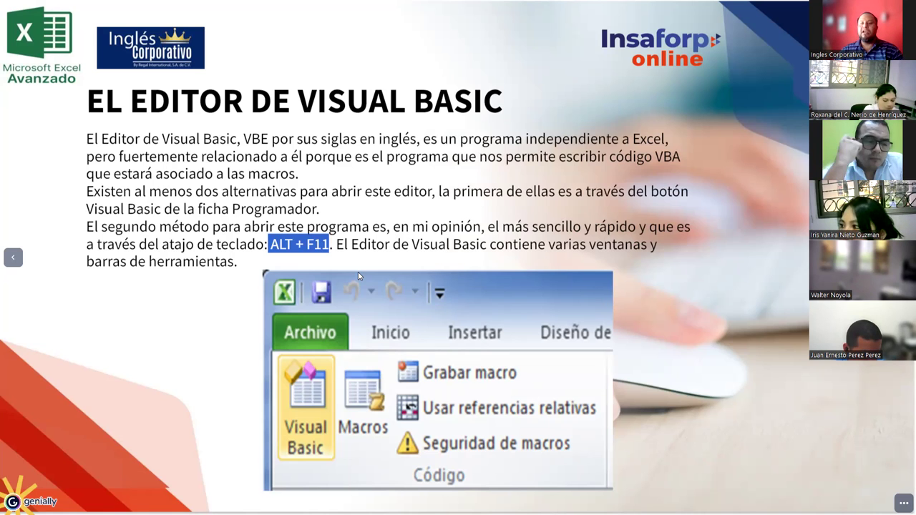
key(Right)
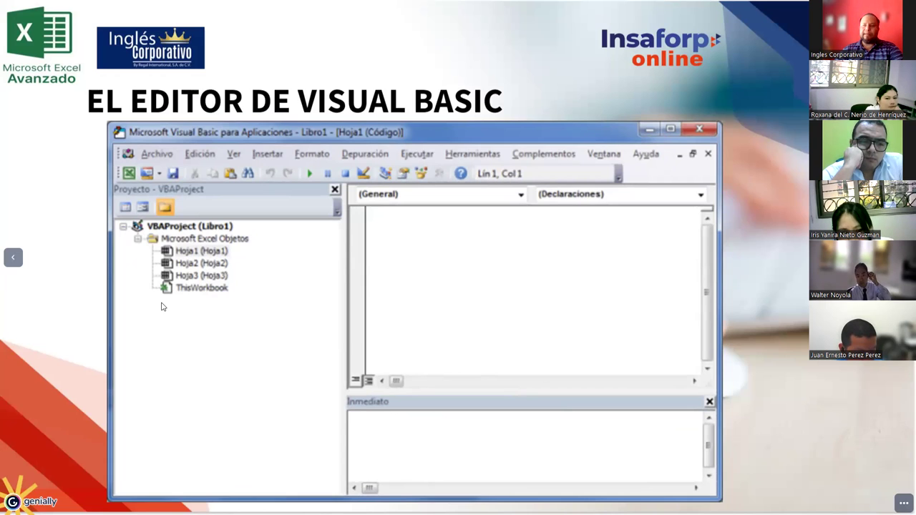
Step: Advance to the VBA editor screenshot slide and box the Proyecto - VBAProject pane in red
key(Right)
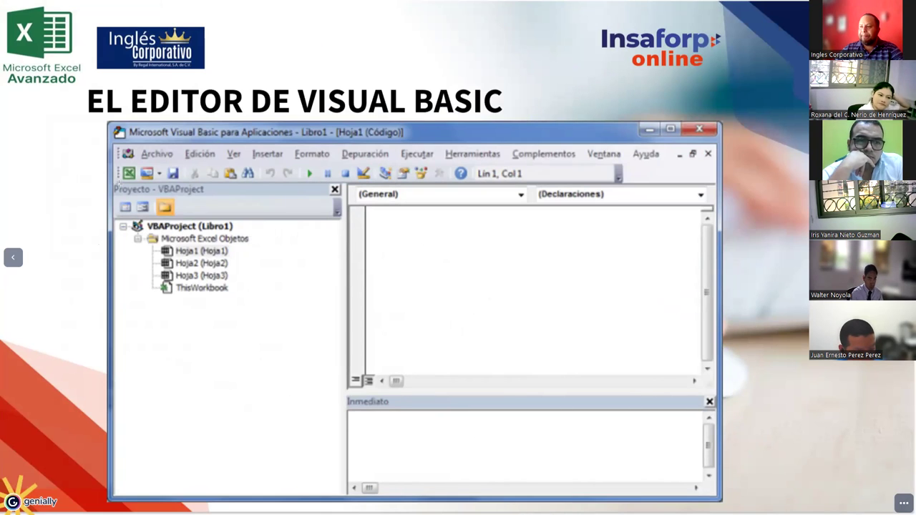
drag(116, 184, 345, 496)
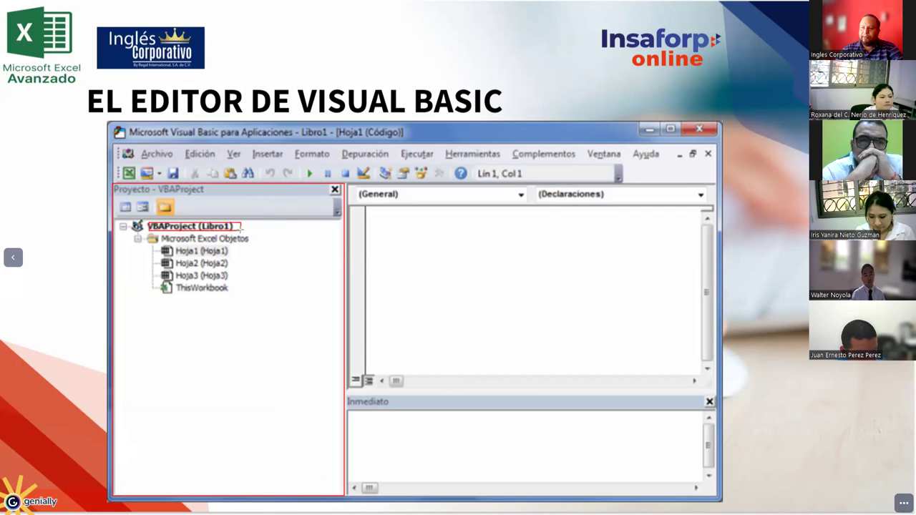
Step: Box the Microsoft Excel Objetos, Hoja1, Hoja2, Hoja3 and ThisWorkbook tree entries in red
drag(159, 232, 261, 244)
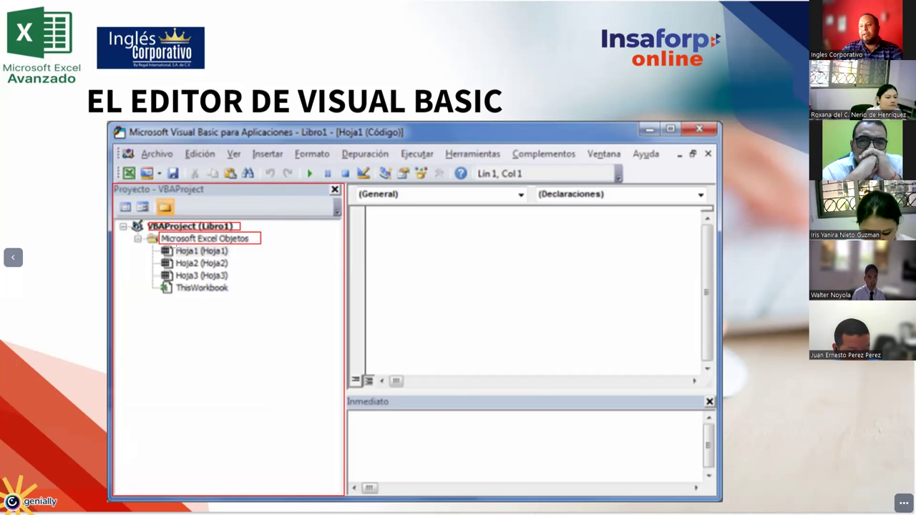
drag(175, 258, 236, 282)
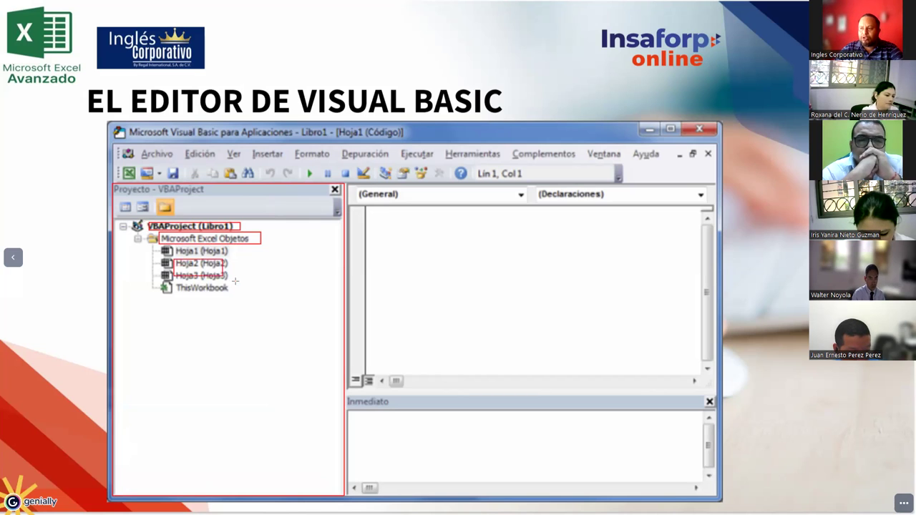
drag(176, 283, 232, 294)
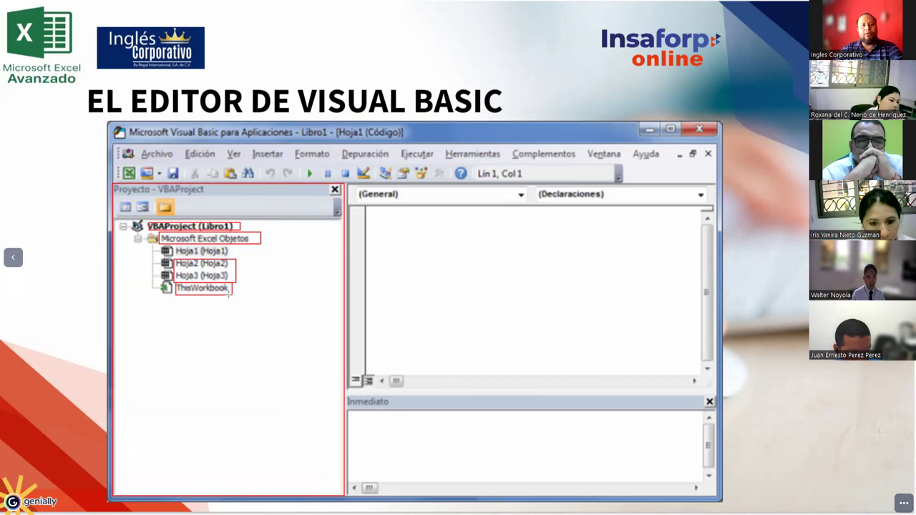
drag(170, 244, 237, 258)
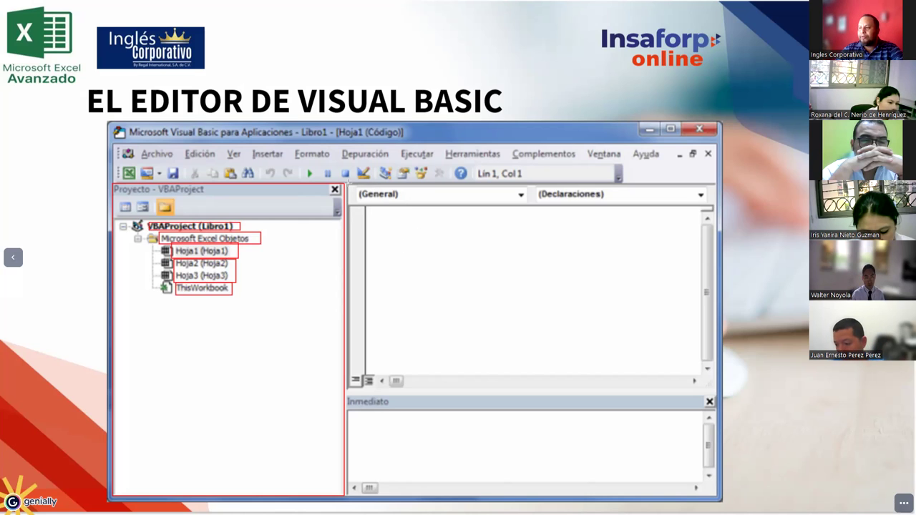
Step: Draw red outlines around the code pane and its (General) dropdown
drag(347, 184, 719, 393)
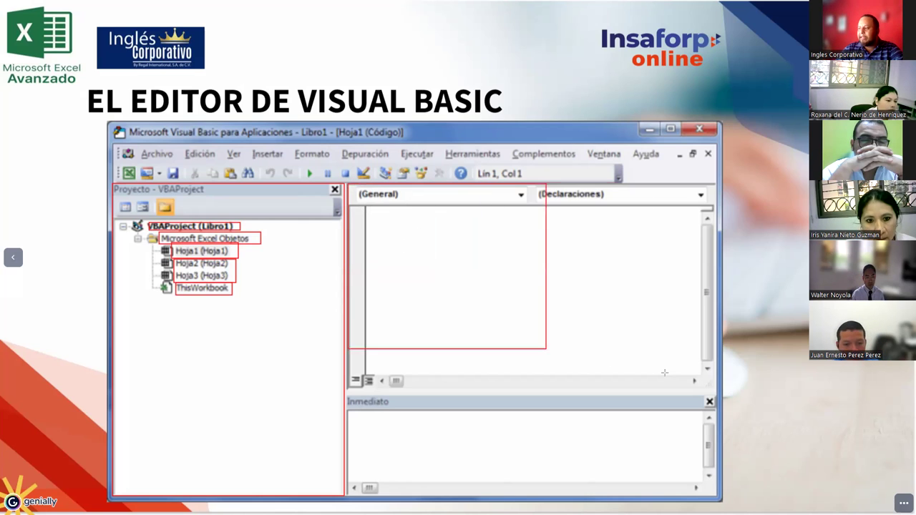
drag(715, 432, 714, 393)
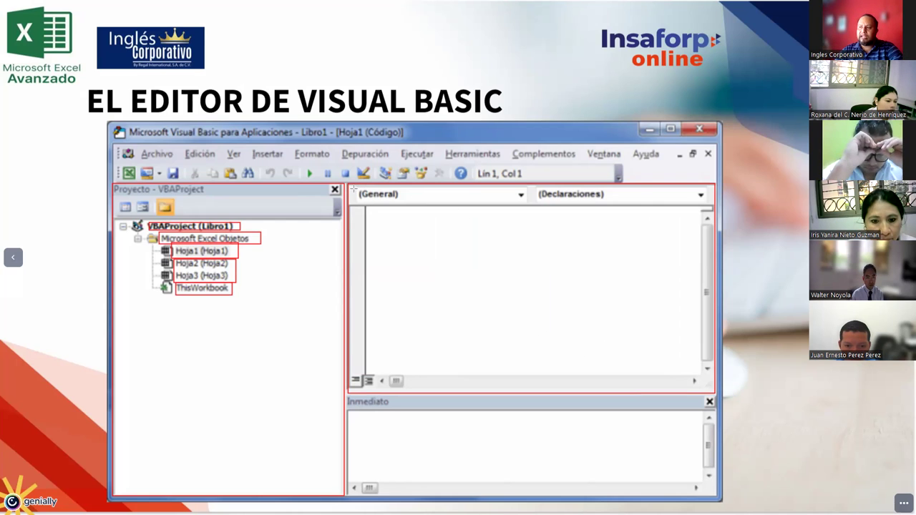
drag(354, 186, 531, 207)
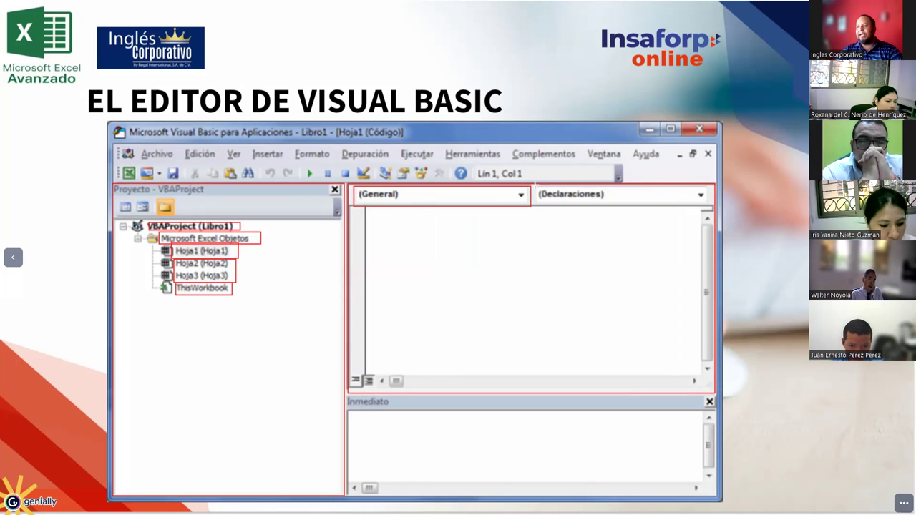
Step: Box (Declaraciones), the Inmediato pane and the title-bar text and Libro1 name, then clear all markings
drag(533, 184, 711, 206)
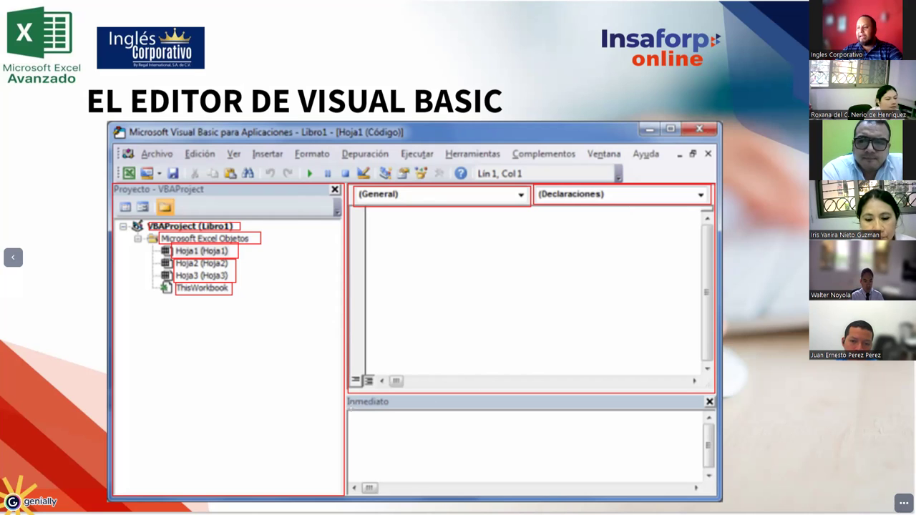
drag(349, 395, 720, 501)
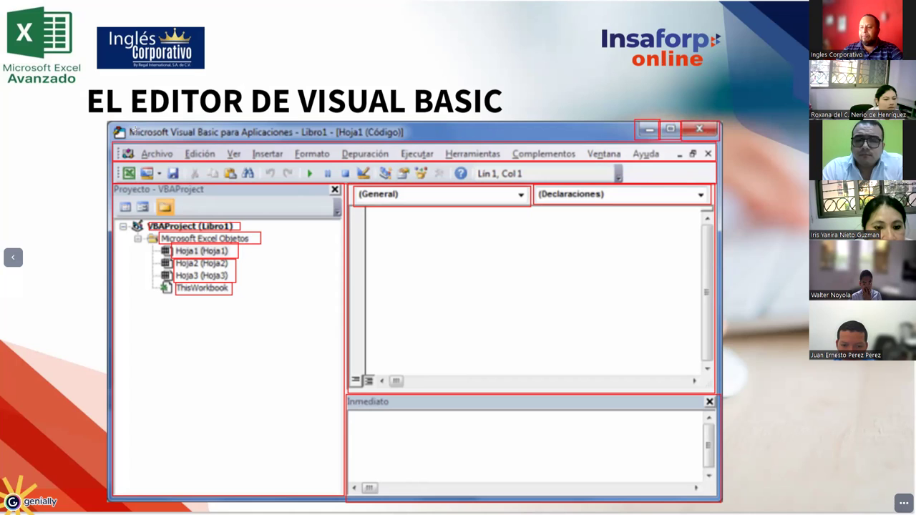
drag(129, 123, 291, 139)
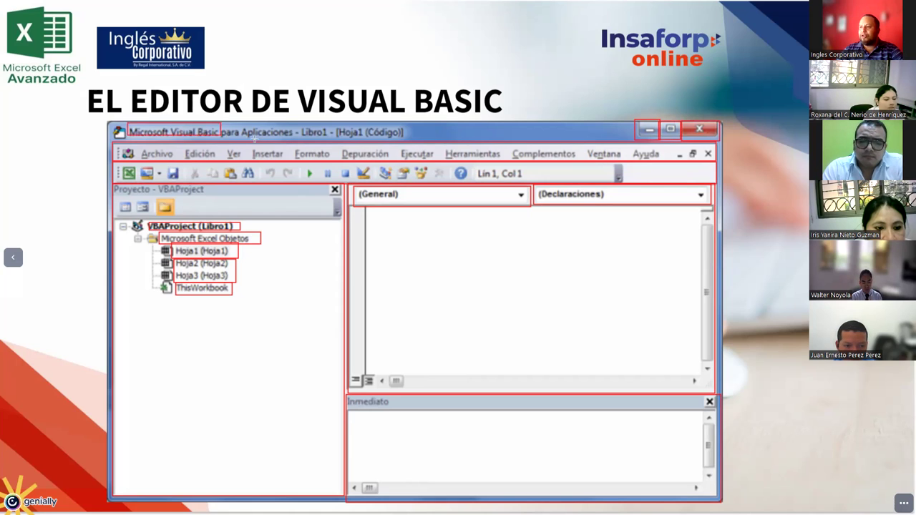
mouse_move(300, 124)
mouse_down()
mouse_move(329, 140)
mouse_move(404, 140)
mouse_up()
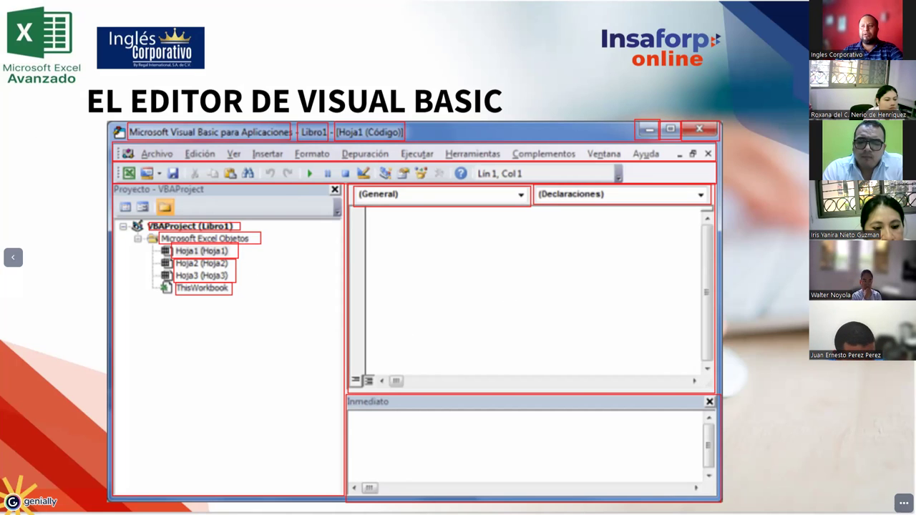
key(Right)
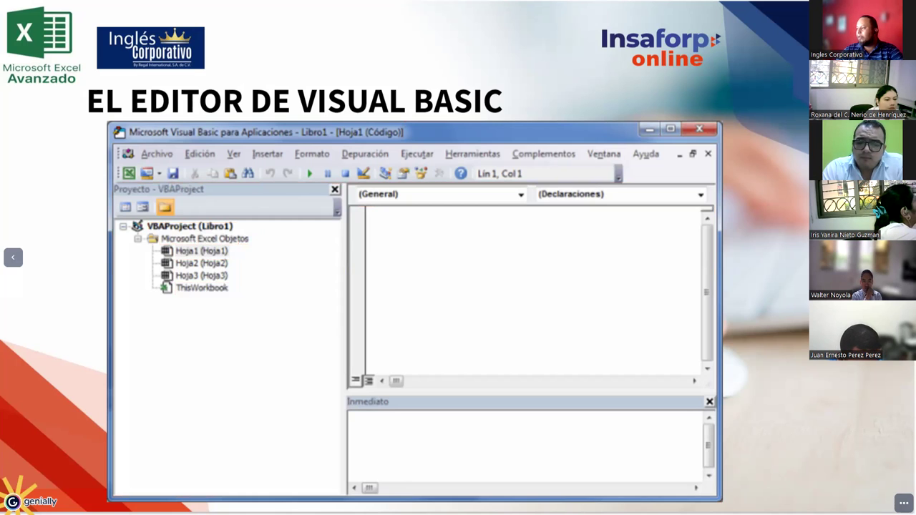
Step: Advance five slides past the editor explanations to the TU PRIMERA MACRO CON VBA slide
key(Right)
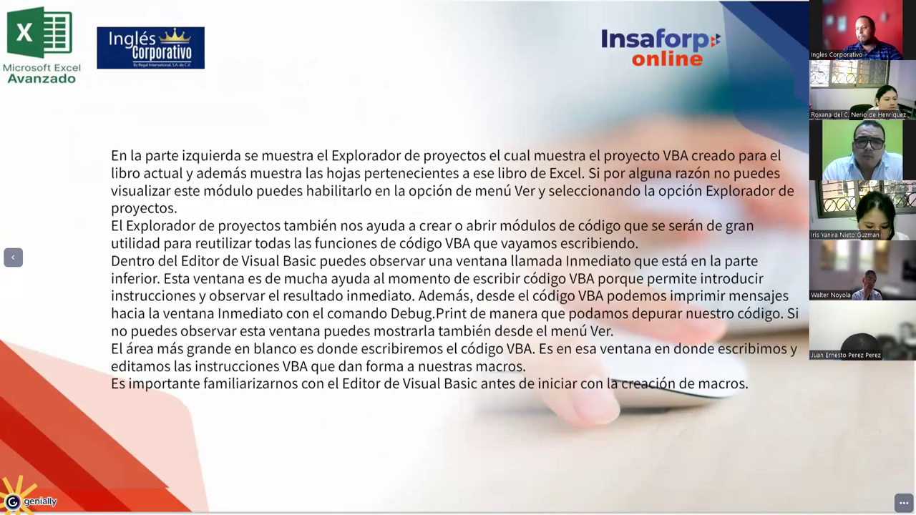
key(Right)
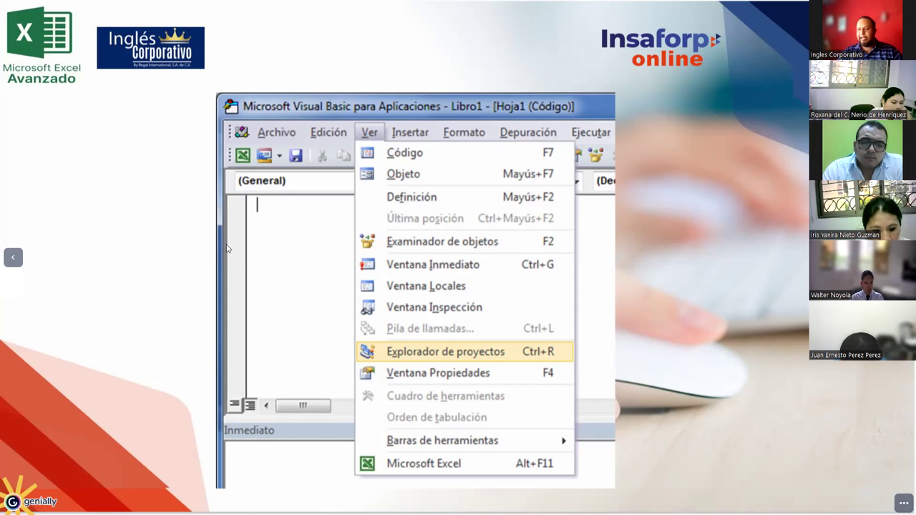
key(Right)
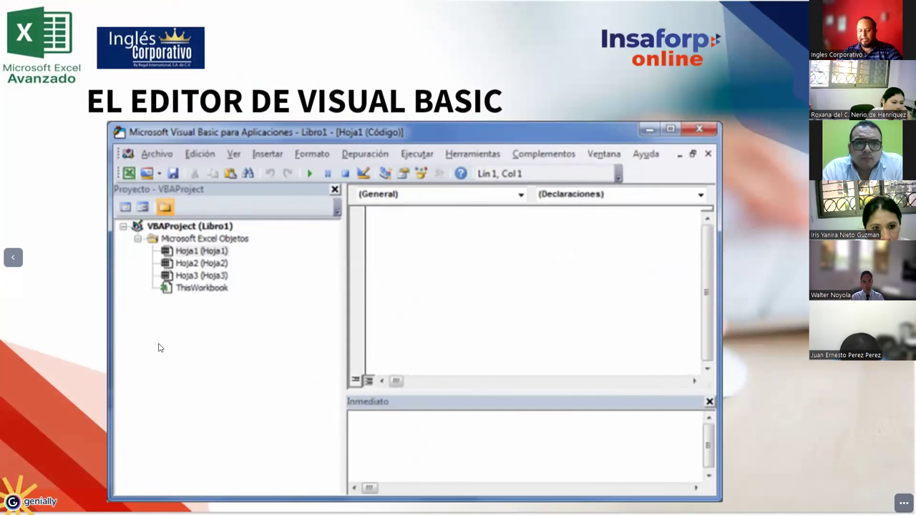
key(Right)
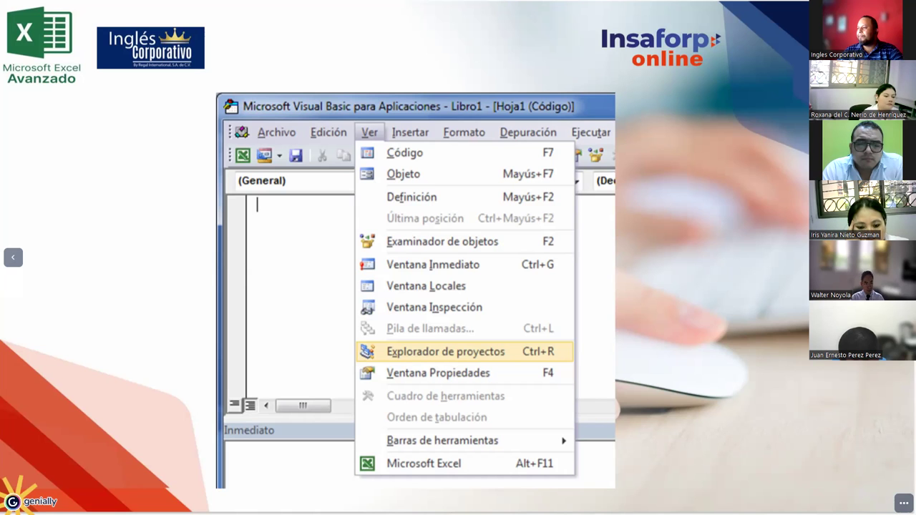
key(Right)
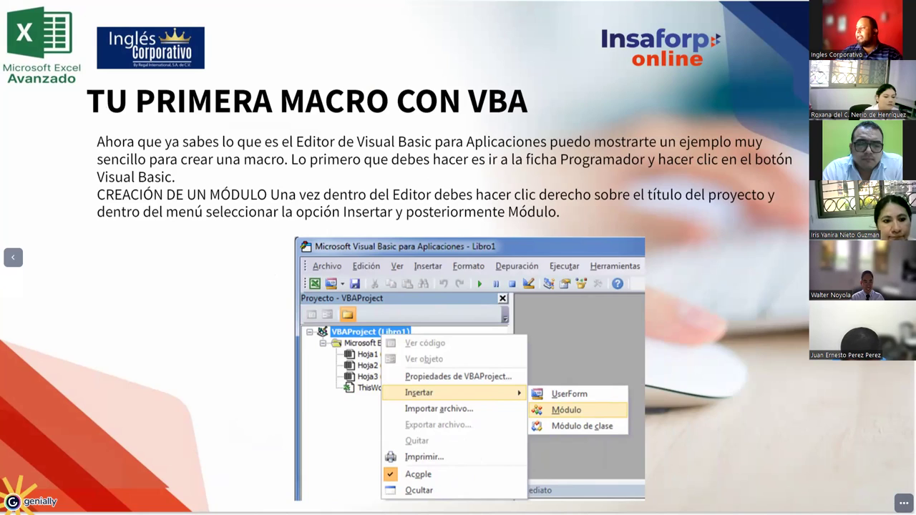
Step: Peek at the Módulo1 code example slide, return, then switch to the Libro1 Excel workbook
key(Right)
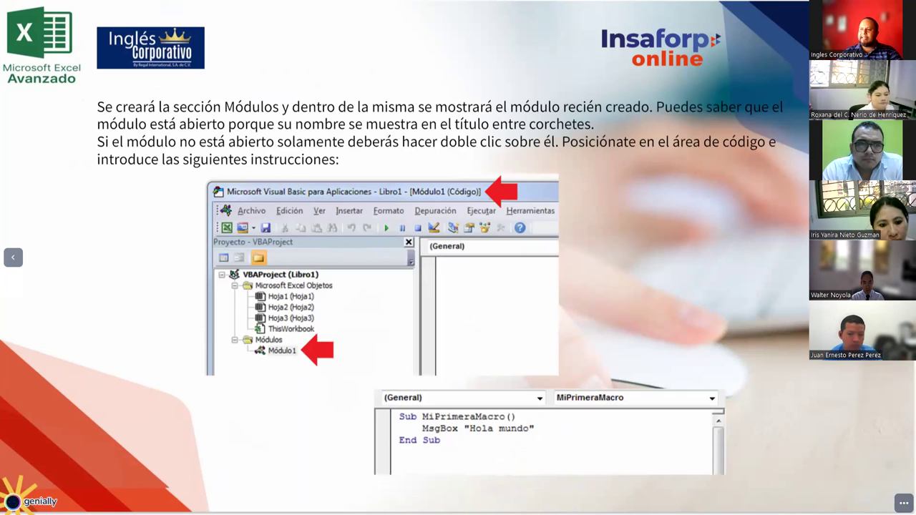
key(Right)
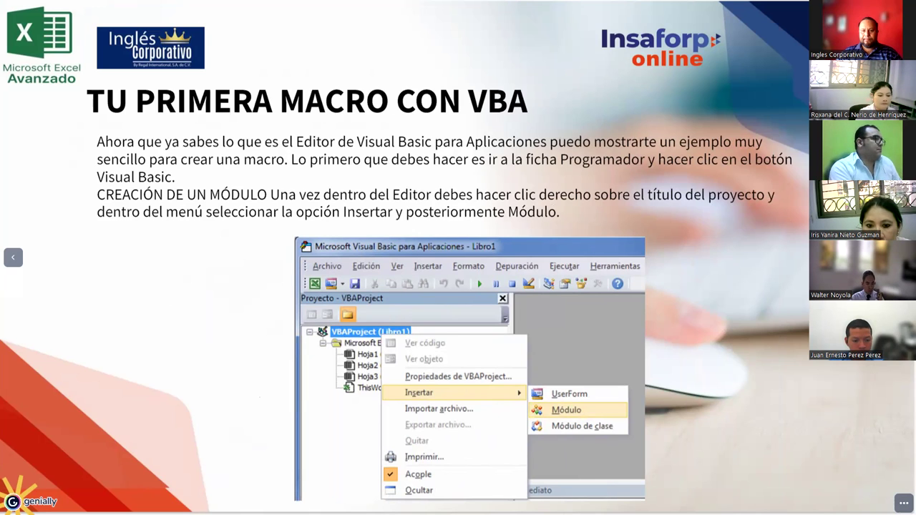
key(alt+Tab)
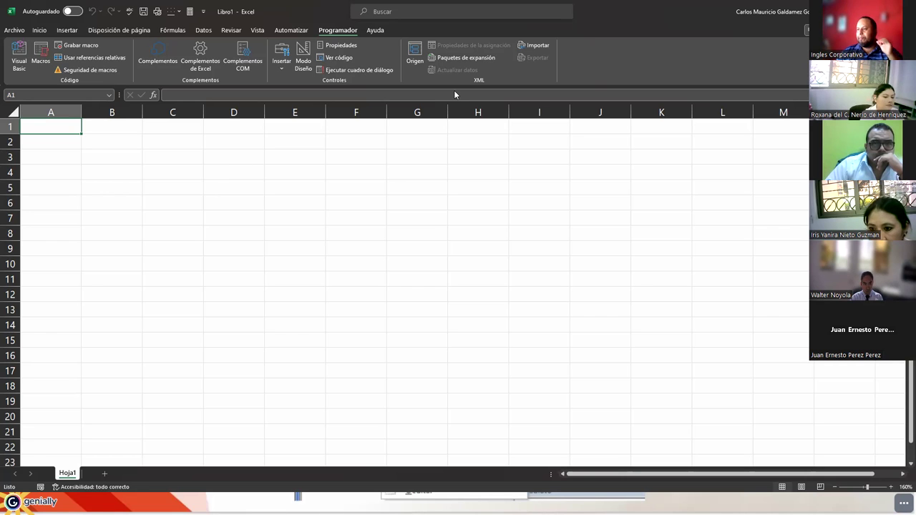
Step: Restore and re-maximize the Excel window, then launch Visual Basic from the Programador tab
drag(494, 12, 502, 131)
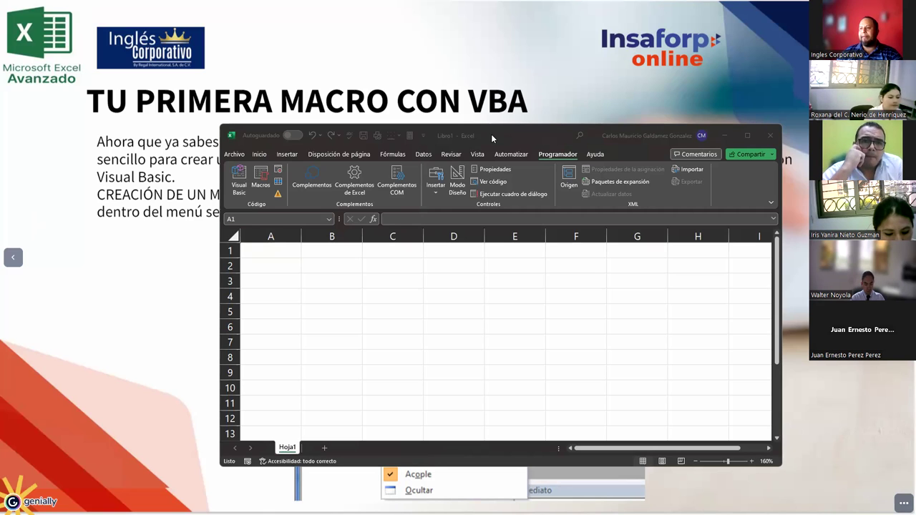
double_click(491, 134)
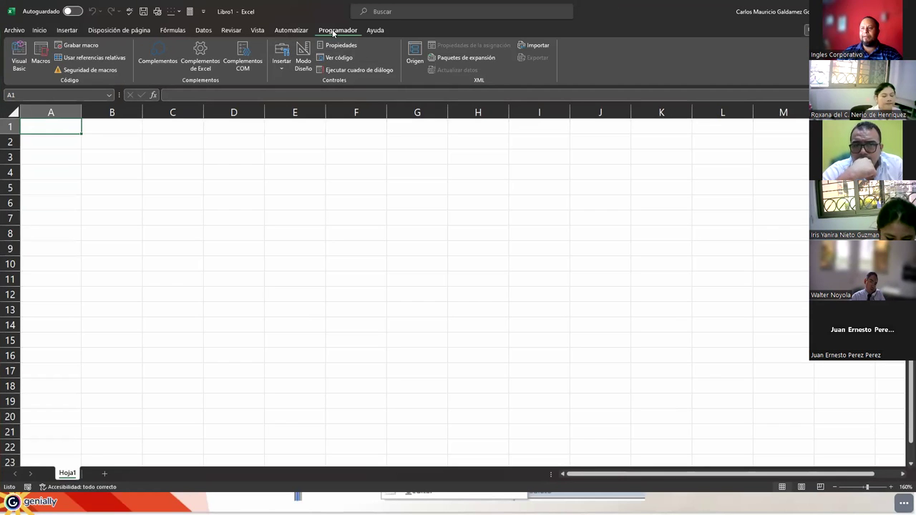
click(19, 58)
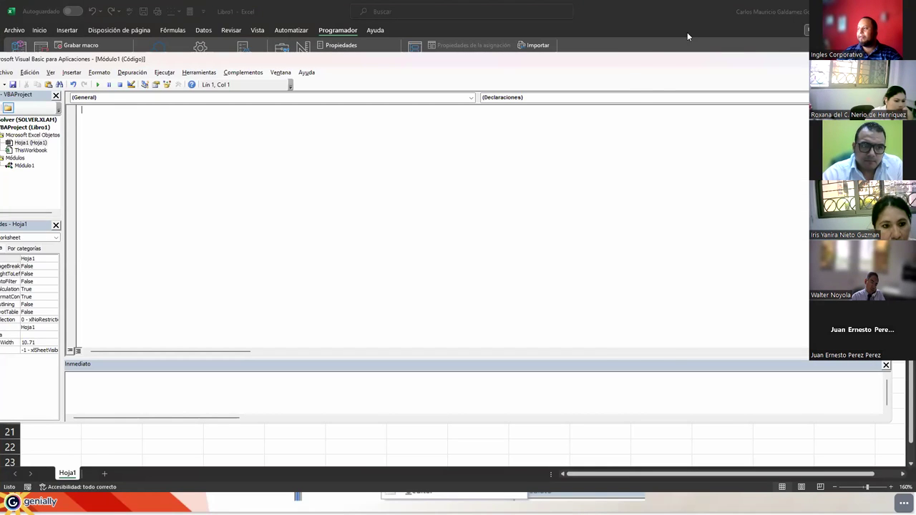
Step: Maximize the VBA editor window full screen and select Módulo1 in the Project Explorer
drag(150, 60, 510, 5)
click(510, 5)
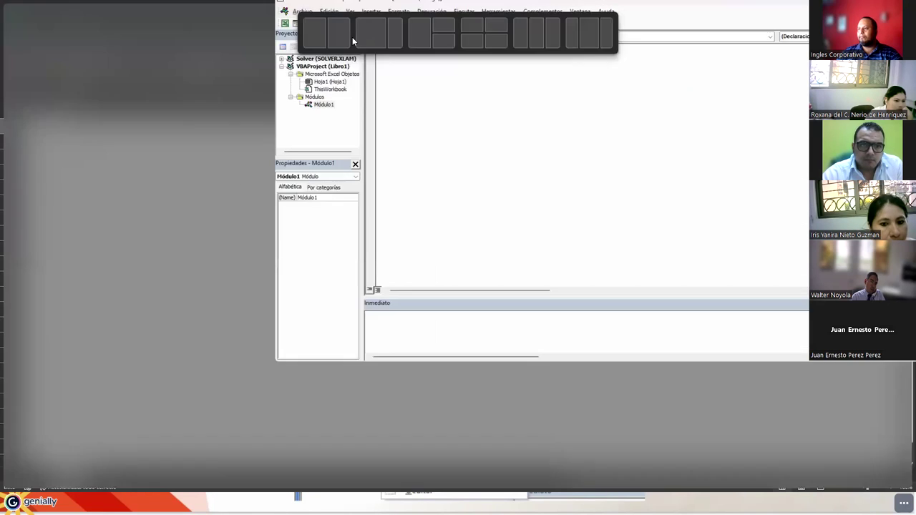
drag(512, 5, 352, 7)
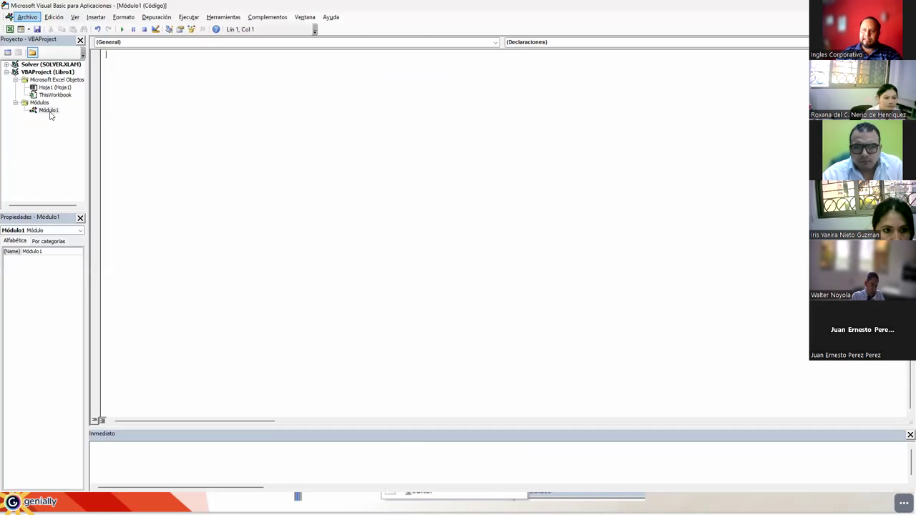
click(49, 111)
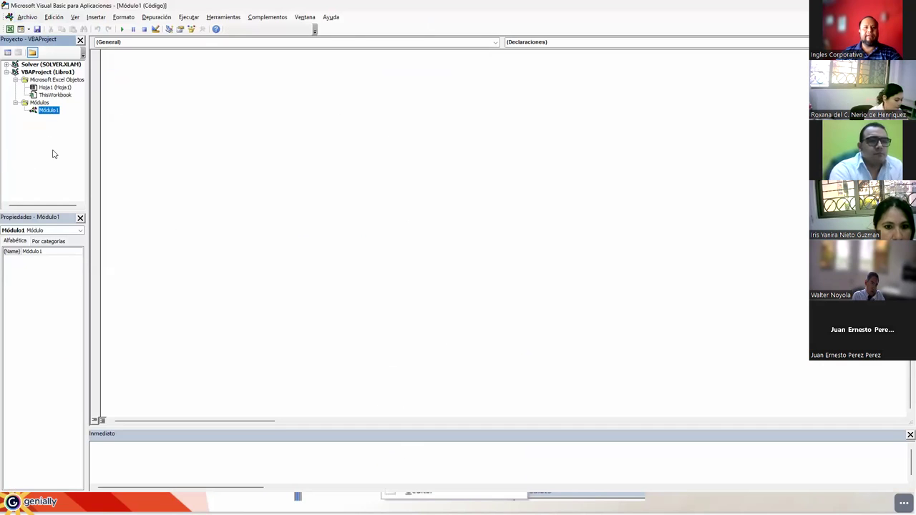
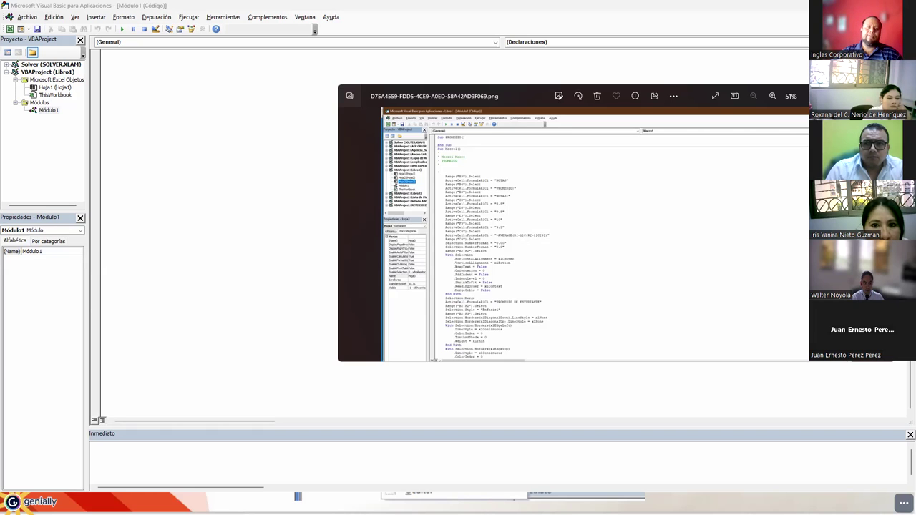
Step: Close the Photos viewer and select Módulo1 in the project tree
key(alt+F4)
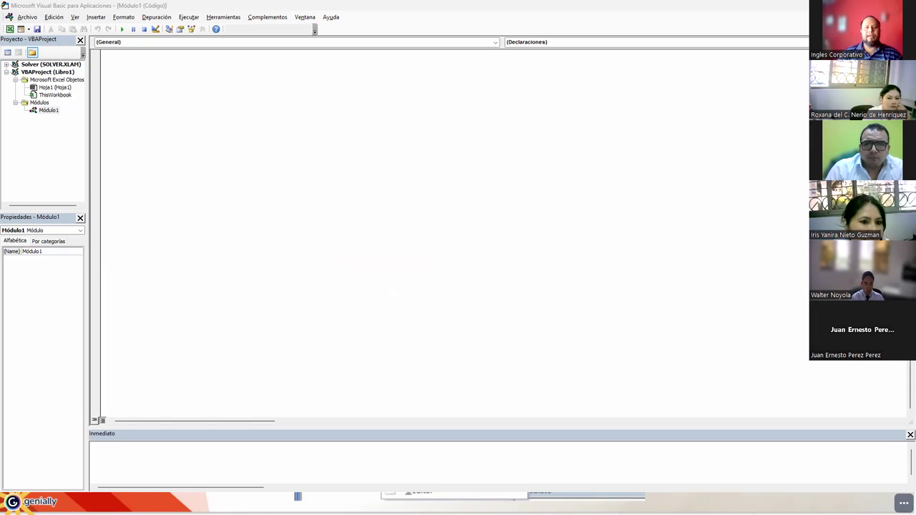
click(47, 112)
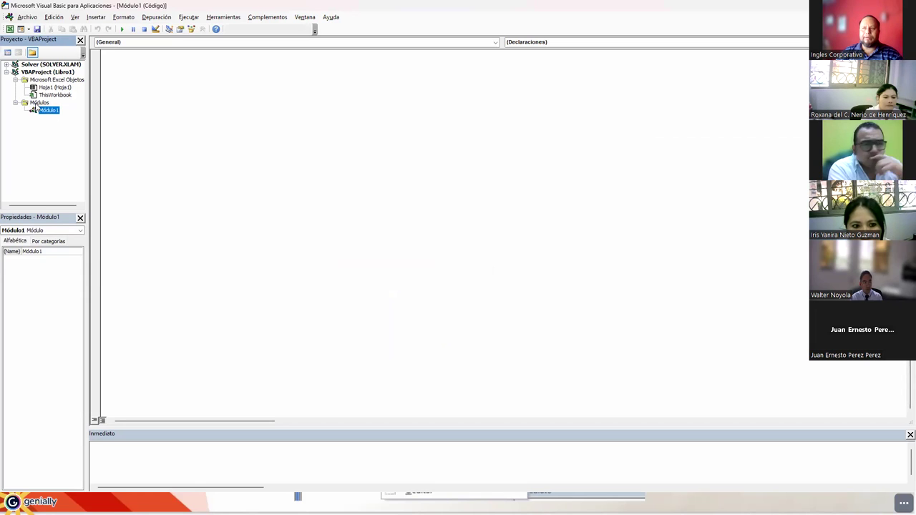
click(37, 104)
right_click(36, 106)
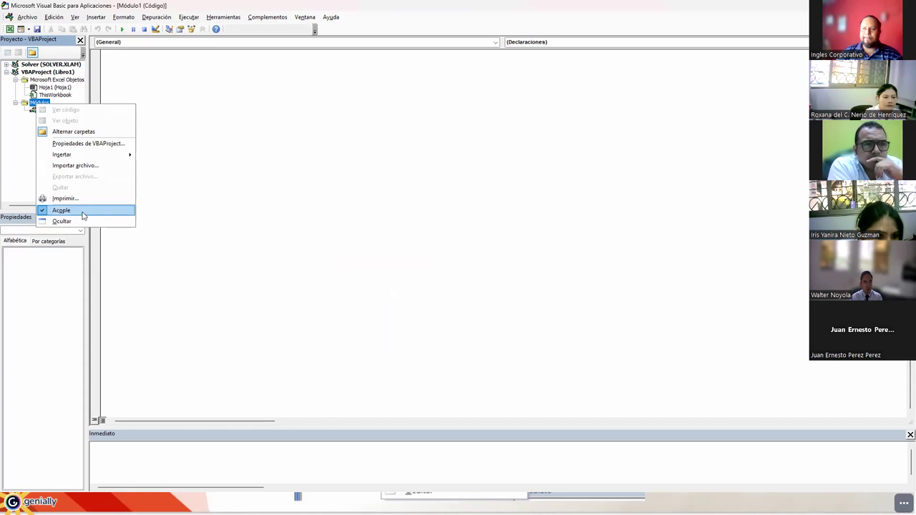
click(14, 123)
click(43, 113)
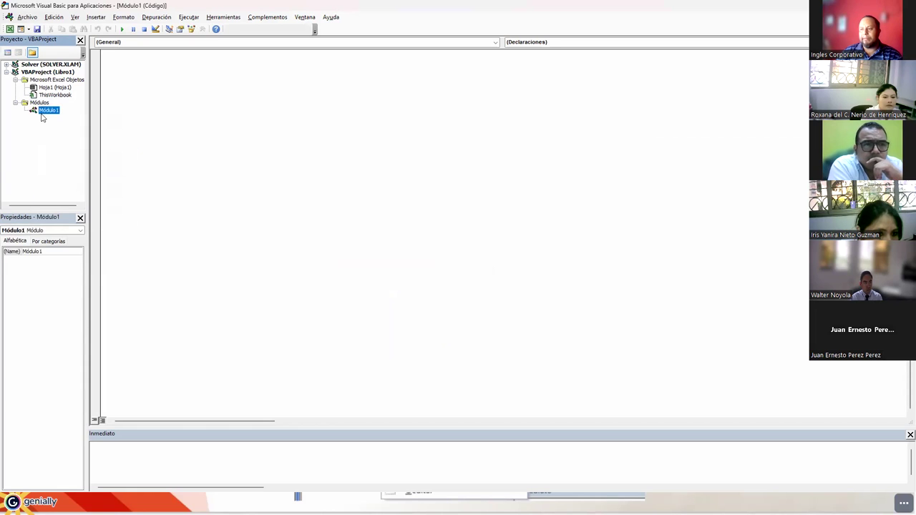
Step: Remove Módulo1 from the project, declining to export it
right_click(43, 111)
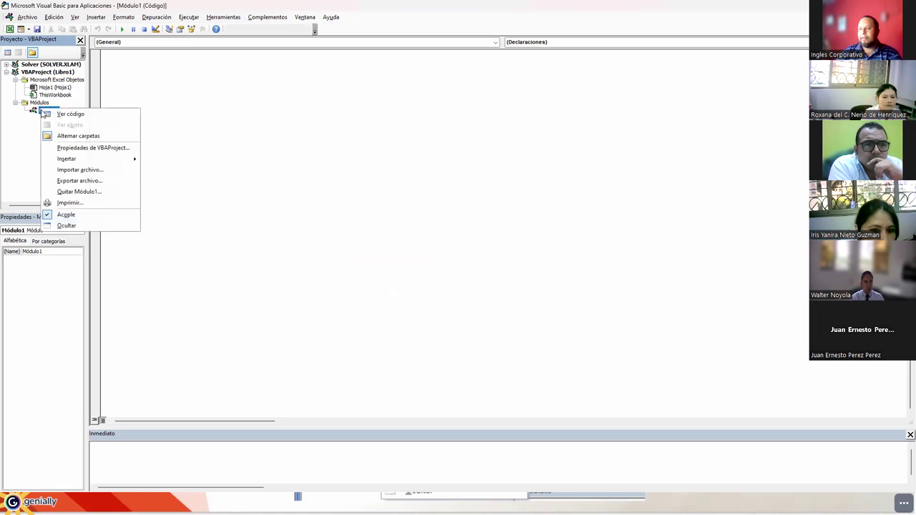
click(92, 193)
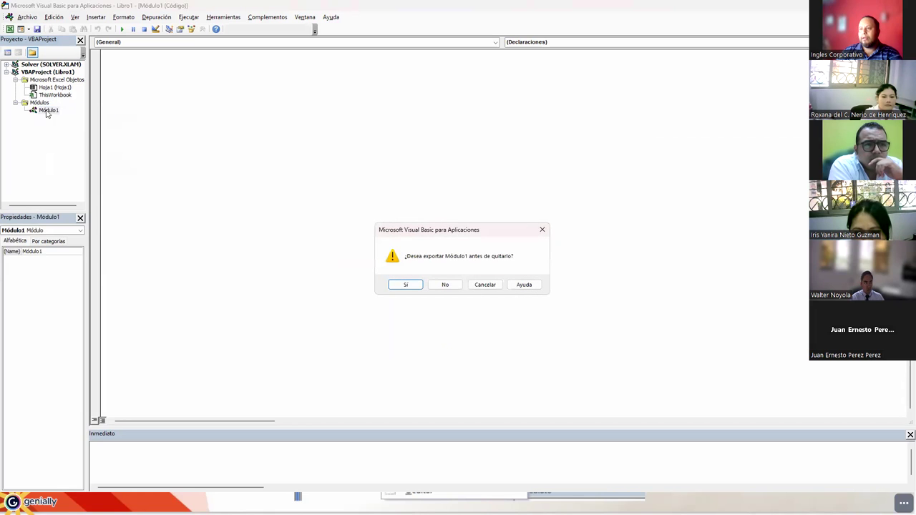
click(399, 286)
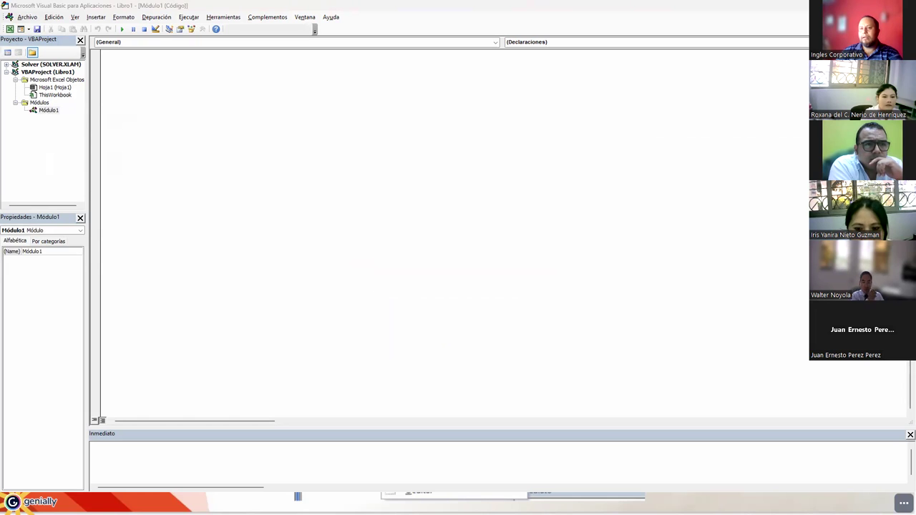
click(758, 319)
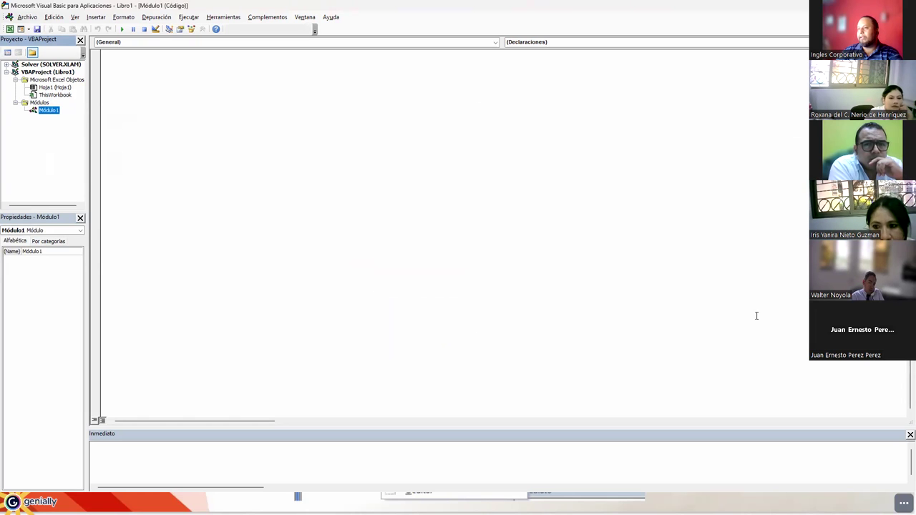
right_click(45, 111)
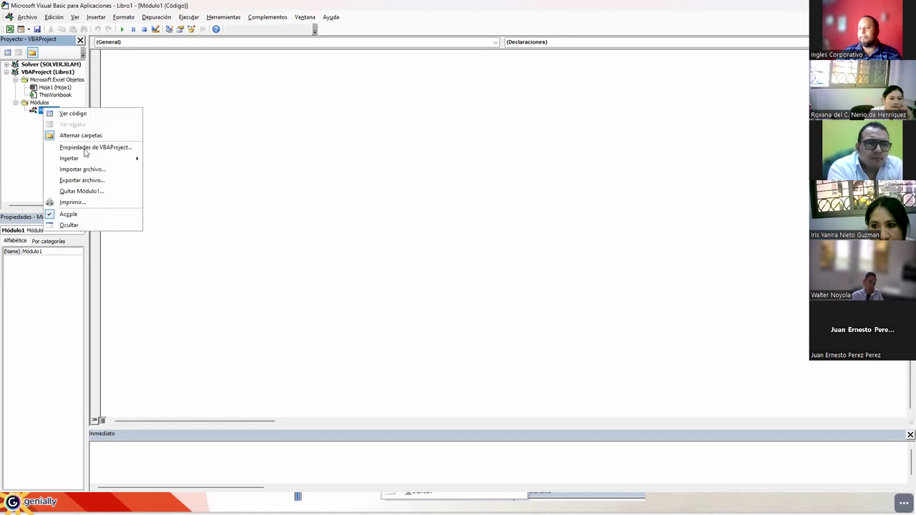
click(102, 196)
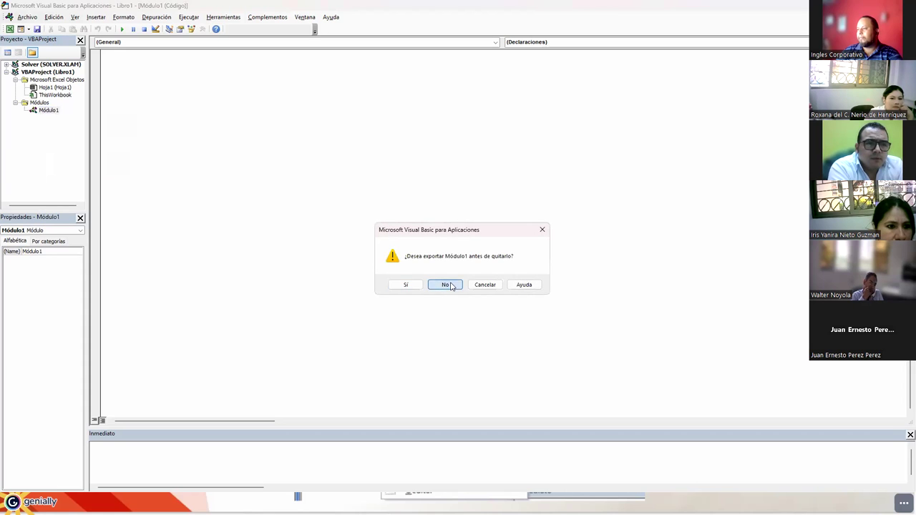
click(447, 285)
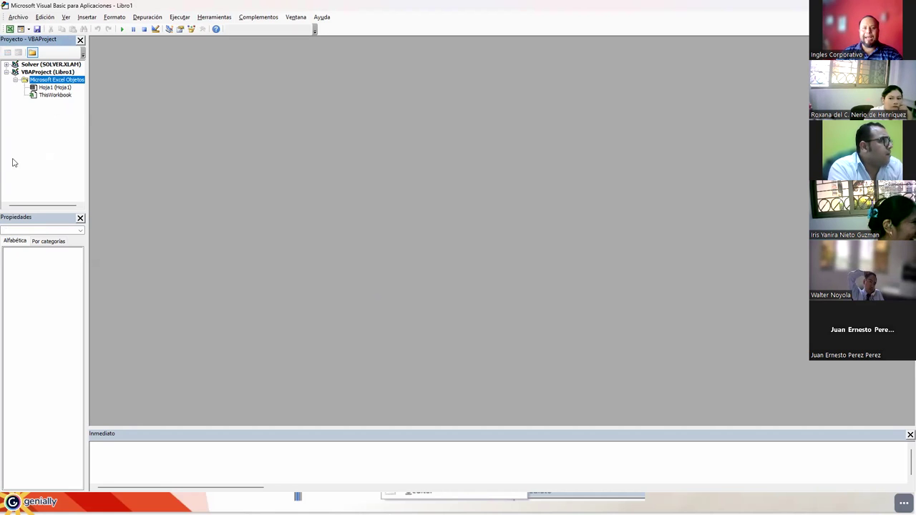
Step: Insert a new Módulo1 via Insertar > Módulo and click into its empty code window
click(66, 18)
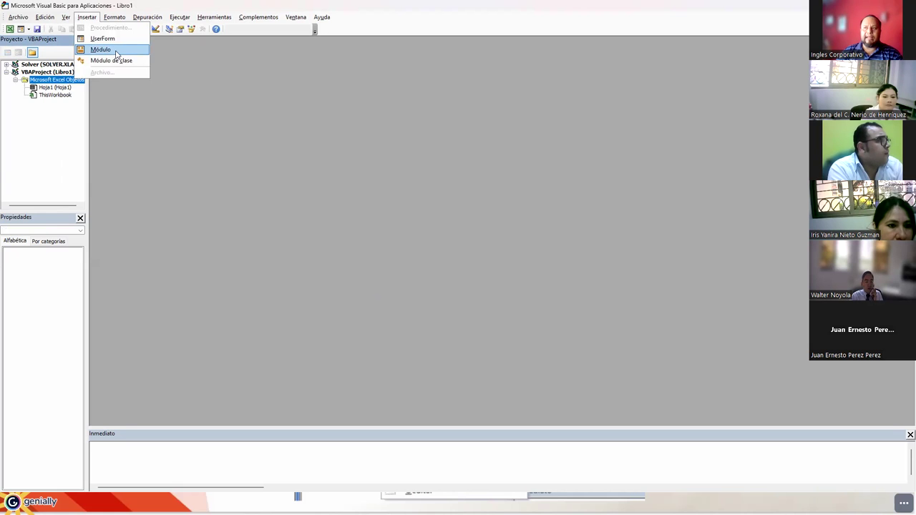
click(113, 50)
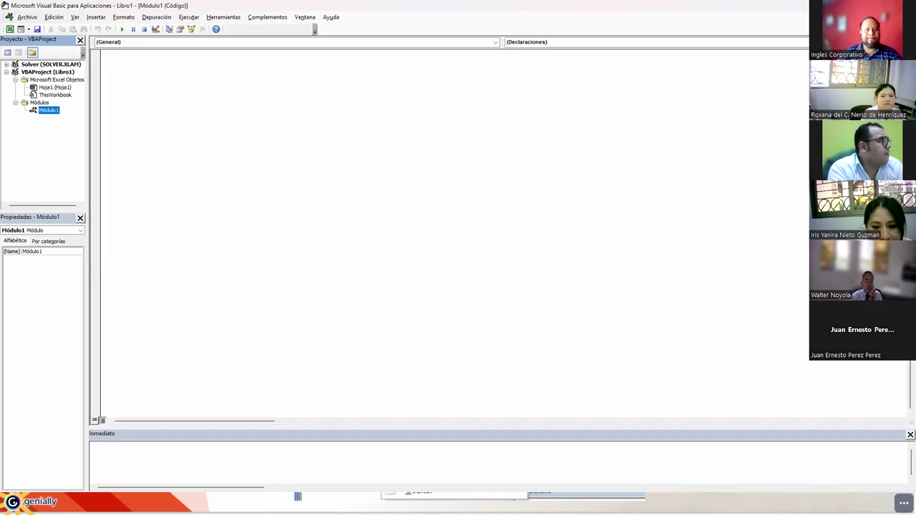
click(147, 75)
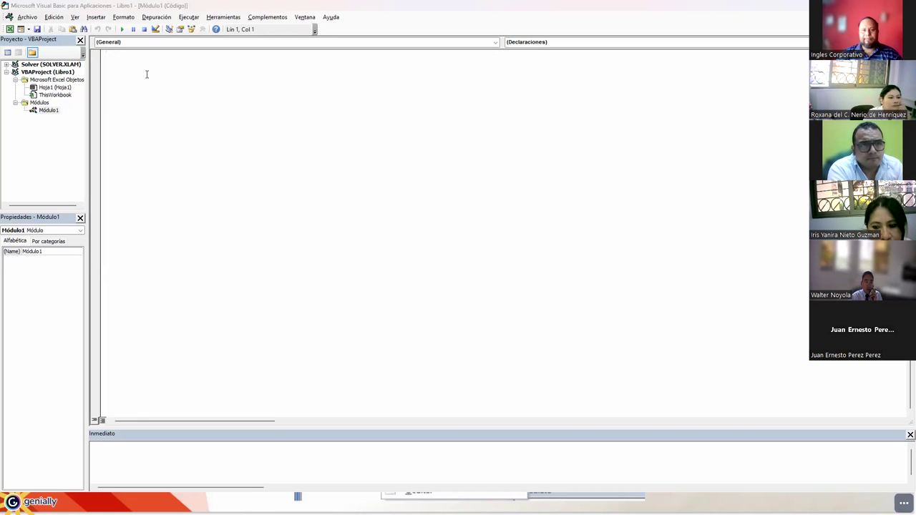
key(alt+Tab)
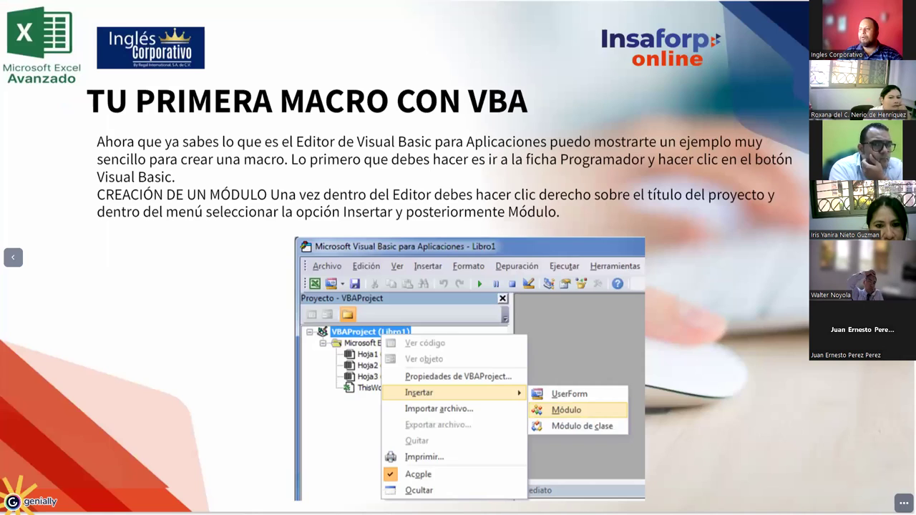
key(Right)
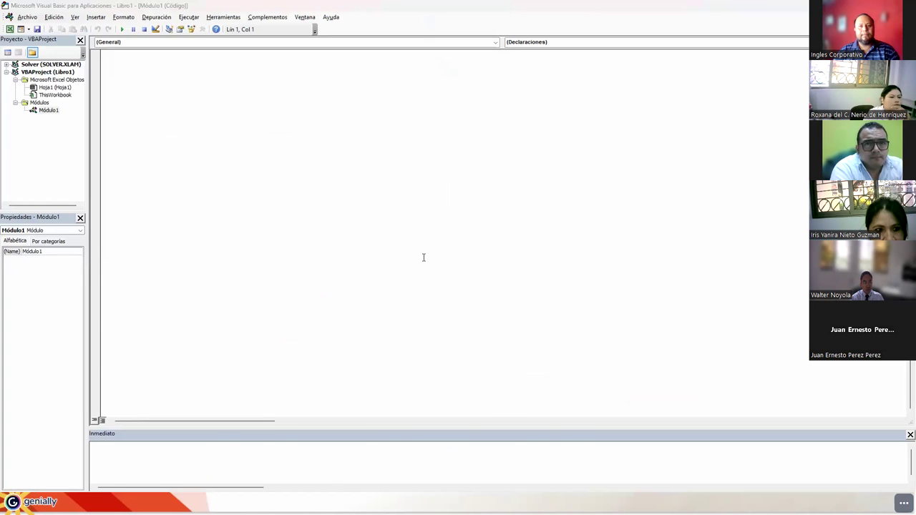
key(alt+Tab)
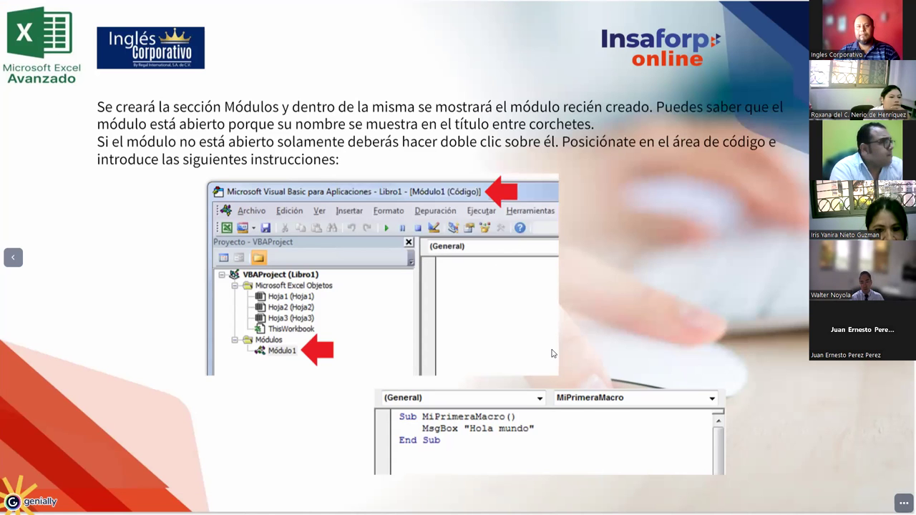
key(alt+Tab)
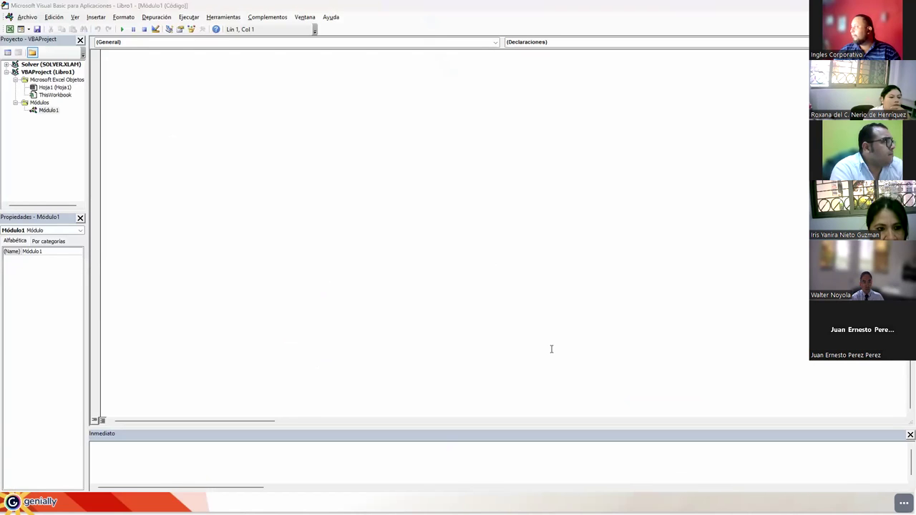
key(alt+Tab)
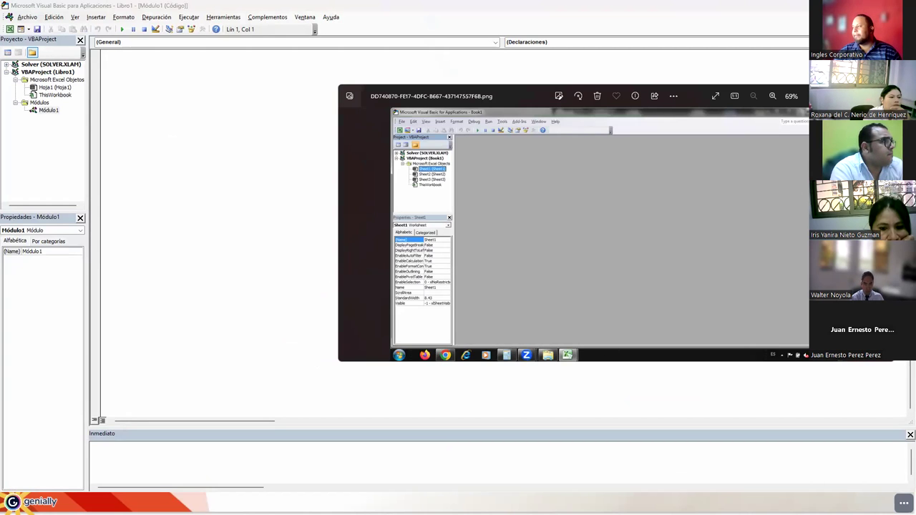
click(301, 248)
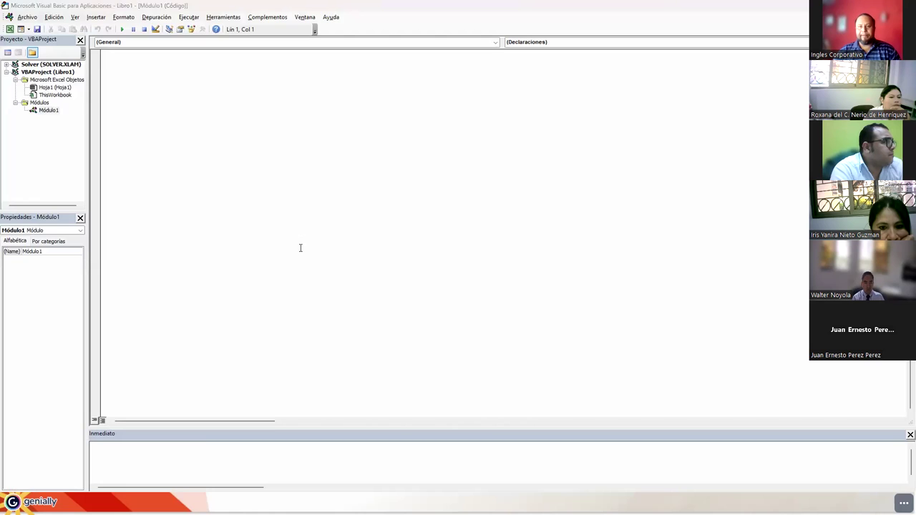
key(alt+Tab)
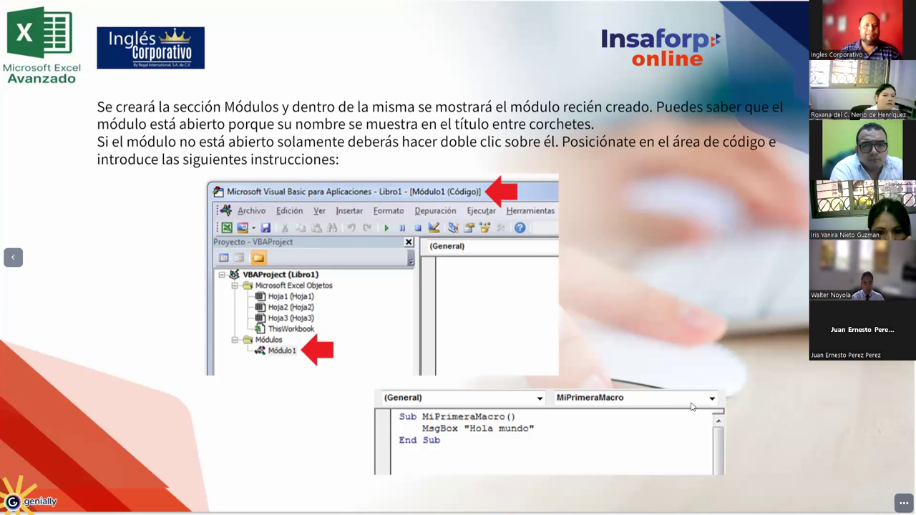
key(Right)
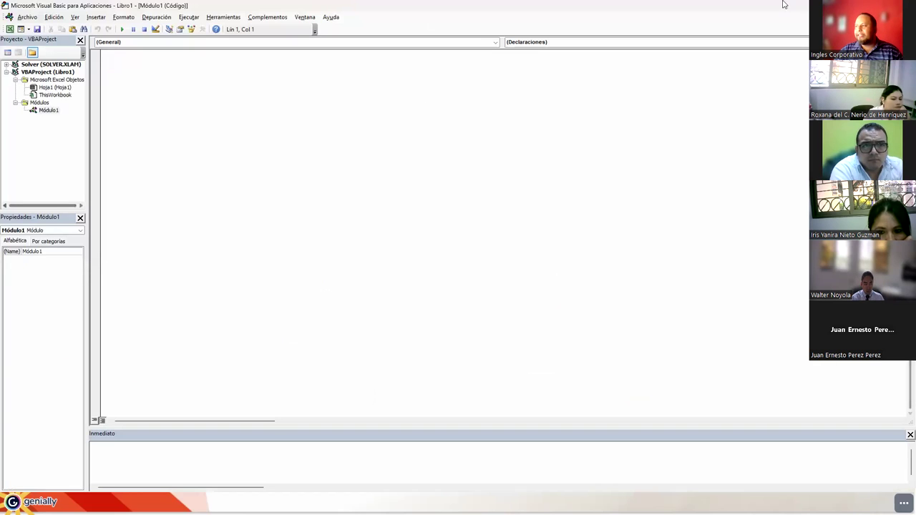
click(560, 45)
Step: Type Sub MiPrimeraMacro() in Módulo1, dismissing the compile error, so End Sub is added
click(410, 76)
text(s)
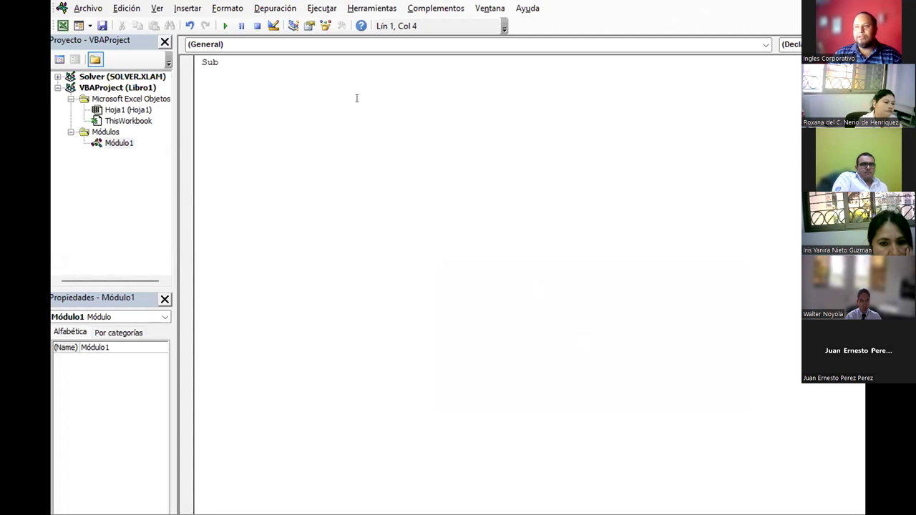
key(Return)
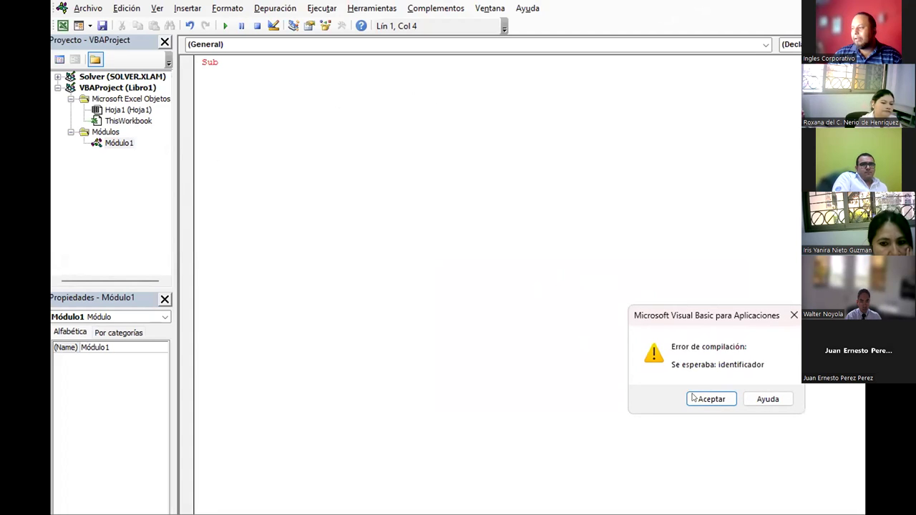
click(698, 399)
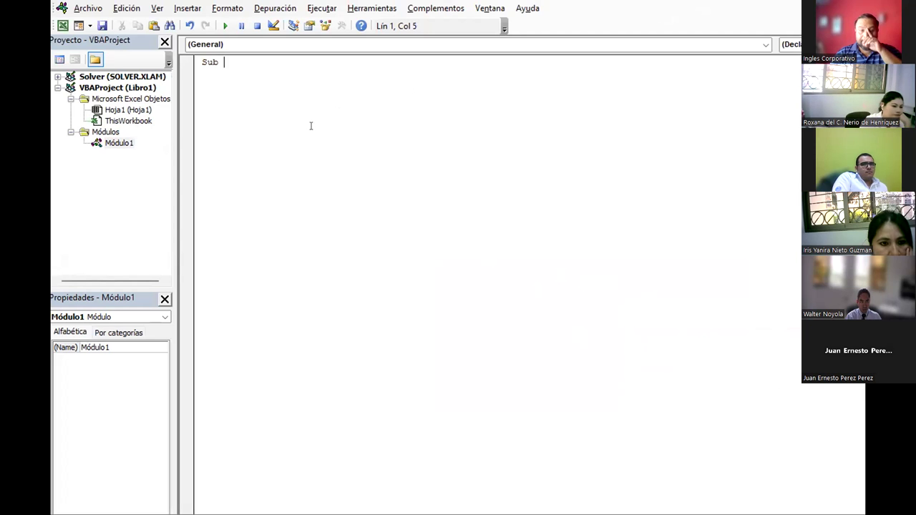
text(MiPrimeraMacro)
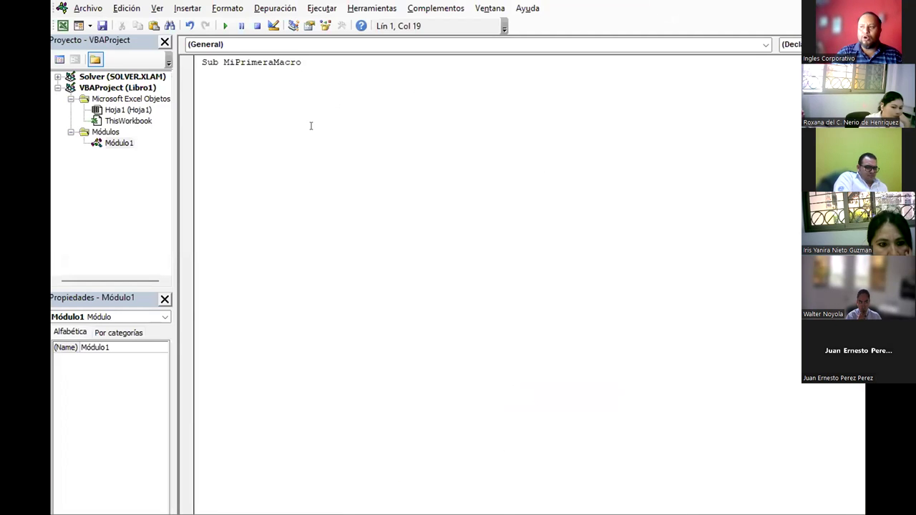
text(())
key(Return)
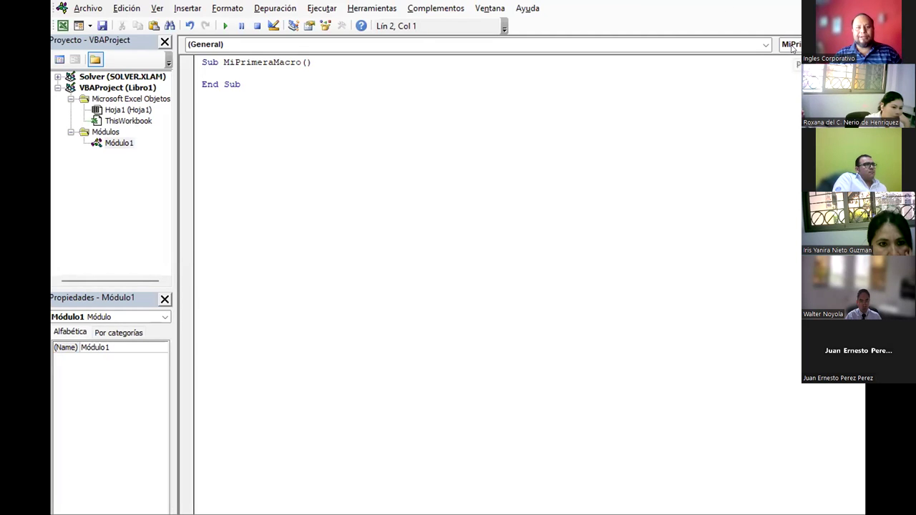
Step: Add the line MsgBox "Hola mundo" inside MiPrimeraMacro and remove the extra blank line
drag(223, 62, 302, 62)
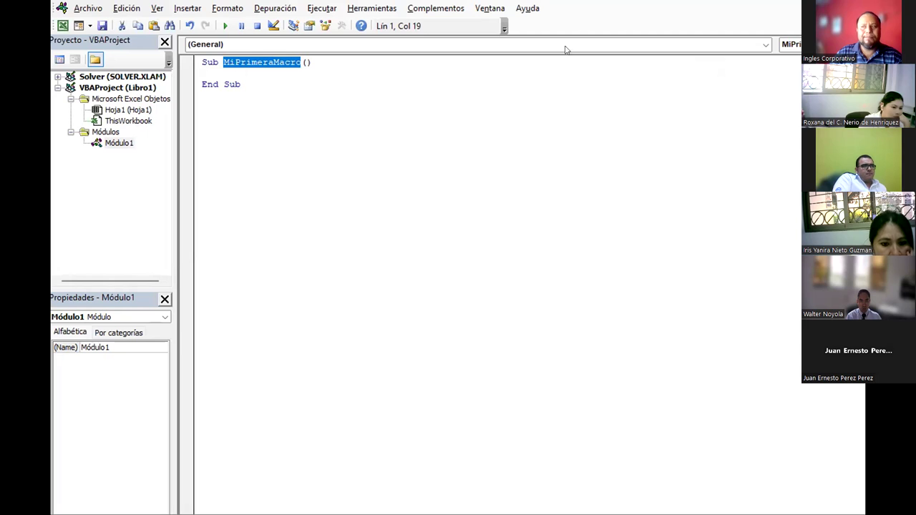
drag(301, 62, 311, 62)
click(293, 72)
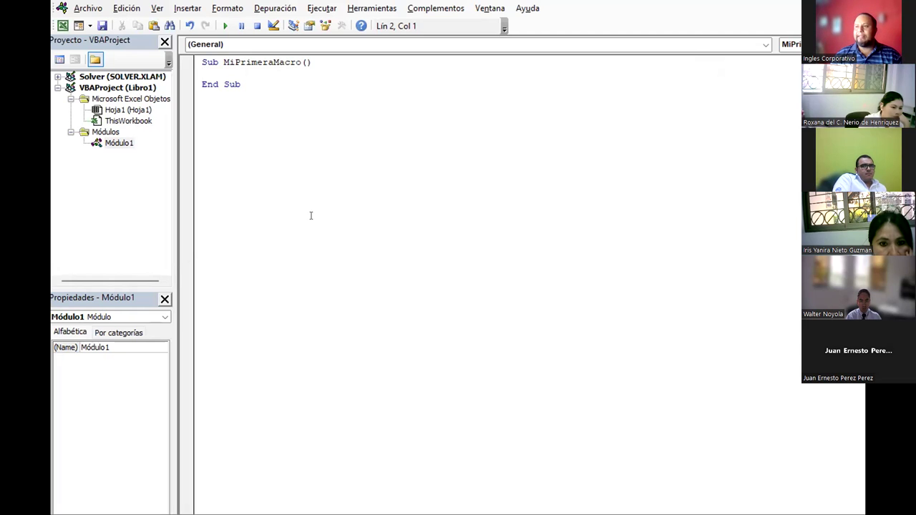
text(msgb)
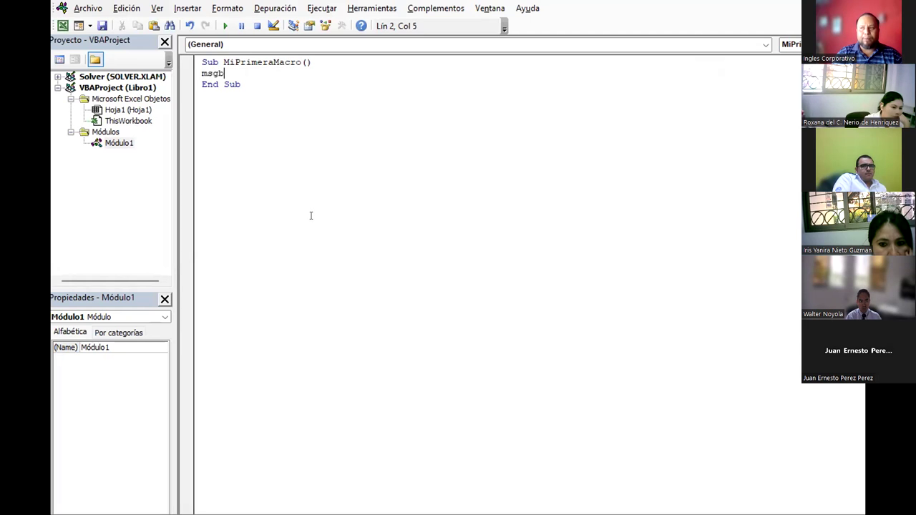
text(ox)
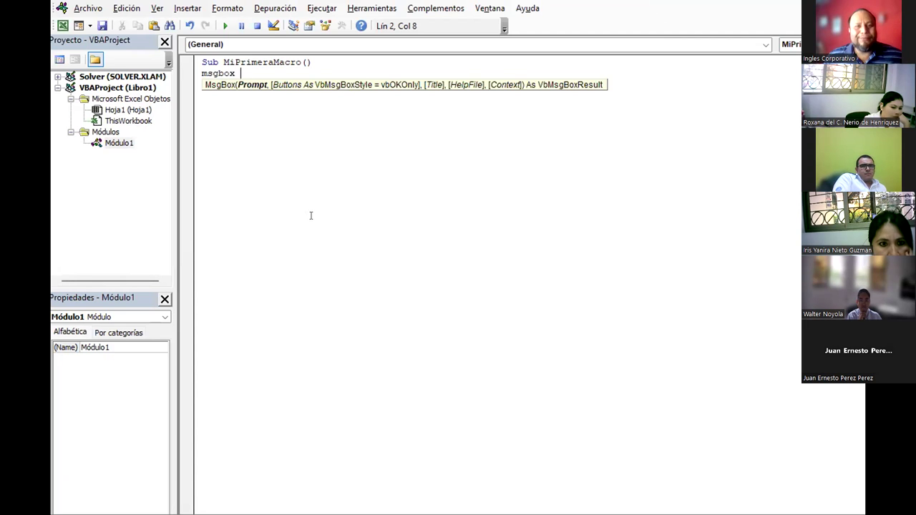
text(")
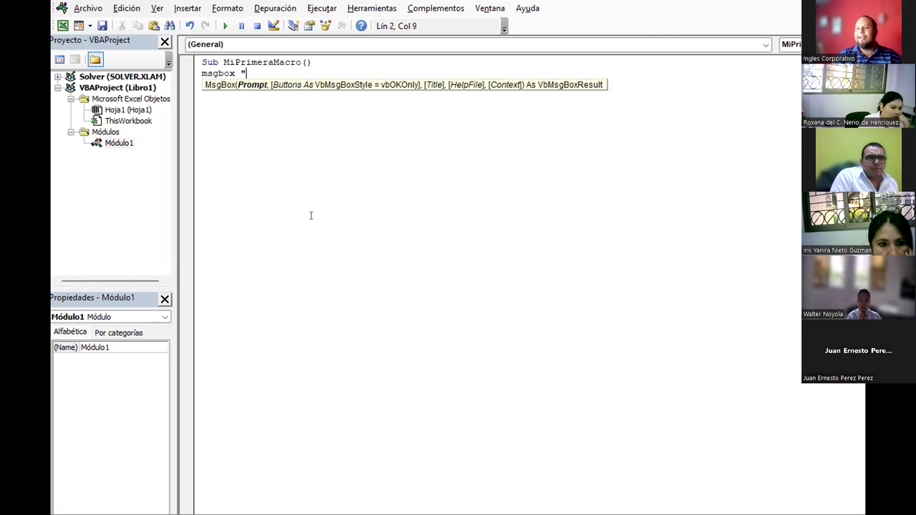
text(Hola mundo")
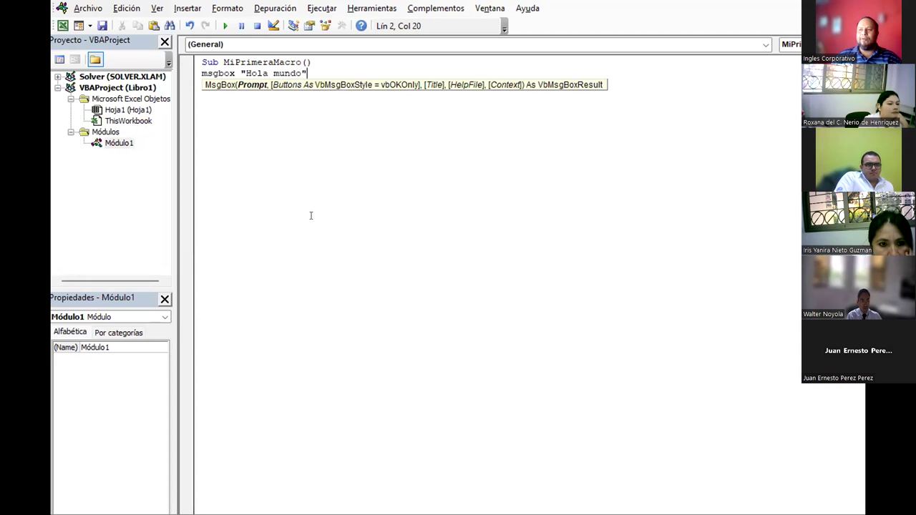
key(Return)
key(Delete)
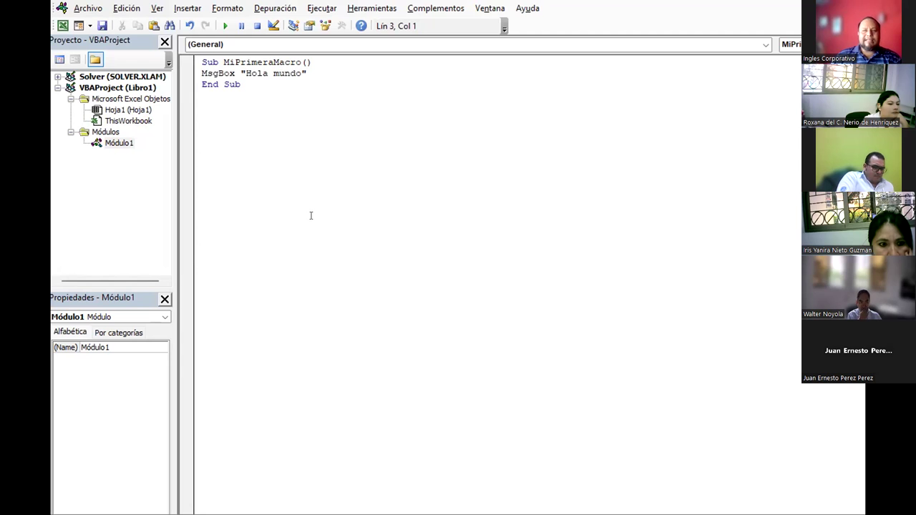
drag(202, 73, 235, 73)
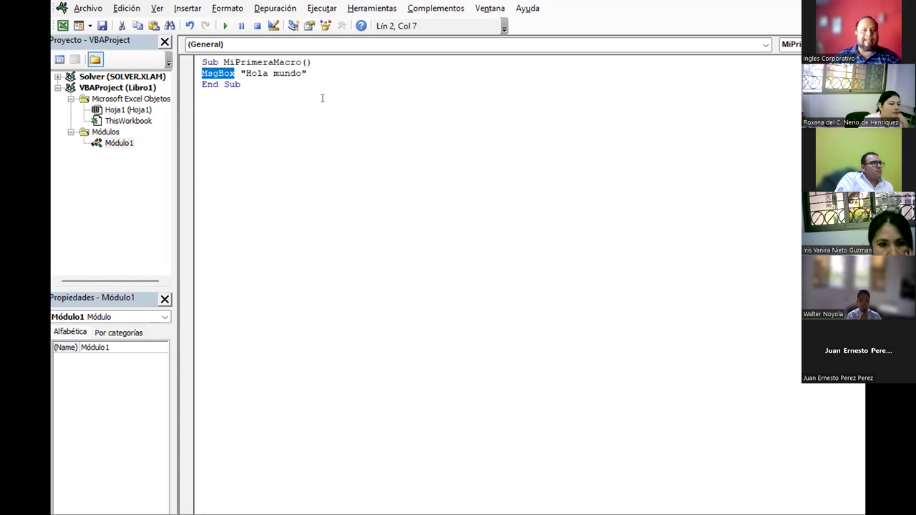
Step: Deselect the code and switch to the Genially slide about modules and Hola mundo
click(224, 73)
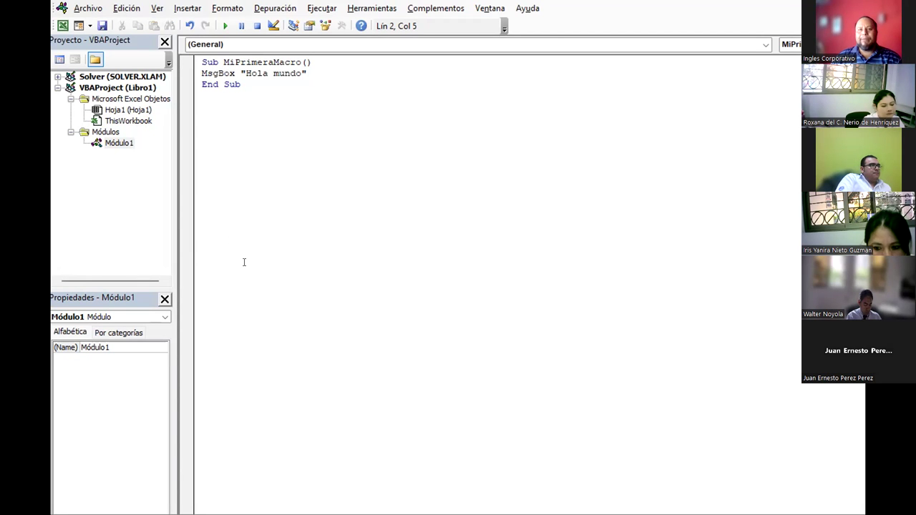
key(alt+Tab)
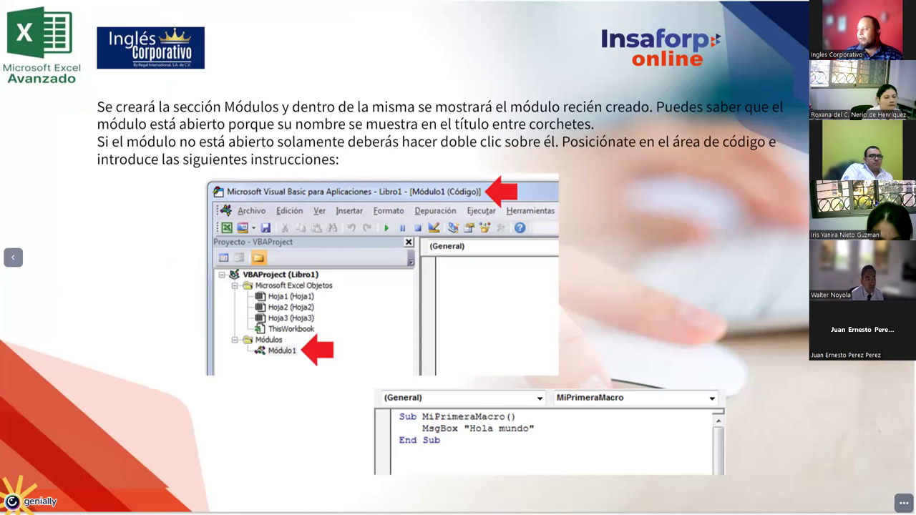
Step: Advance to the Subrutinas en VBA slide, then return to the VBA editor
key(Right)
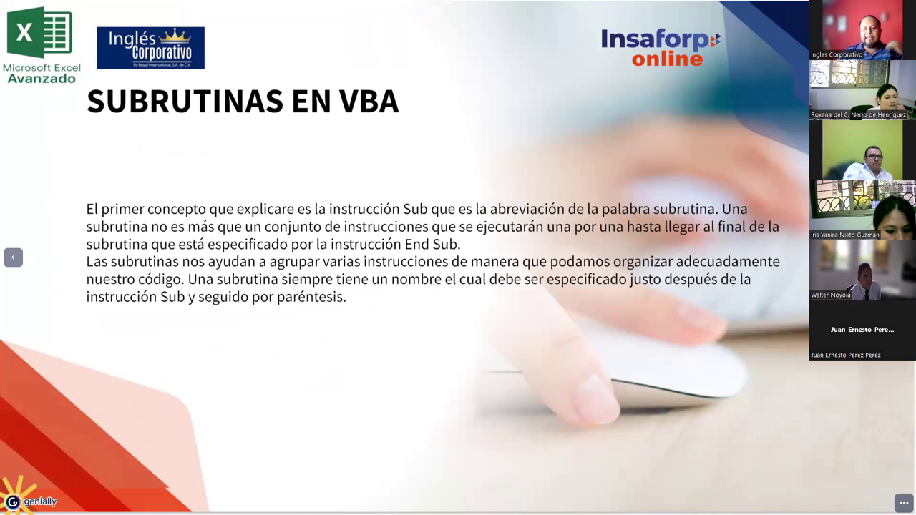
key(alt+Tab)
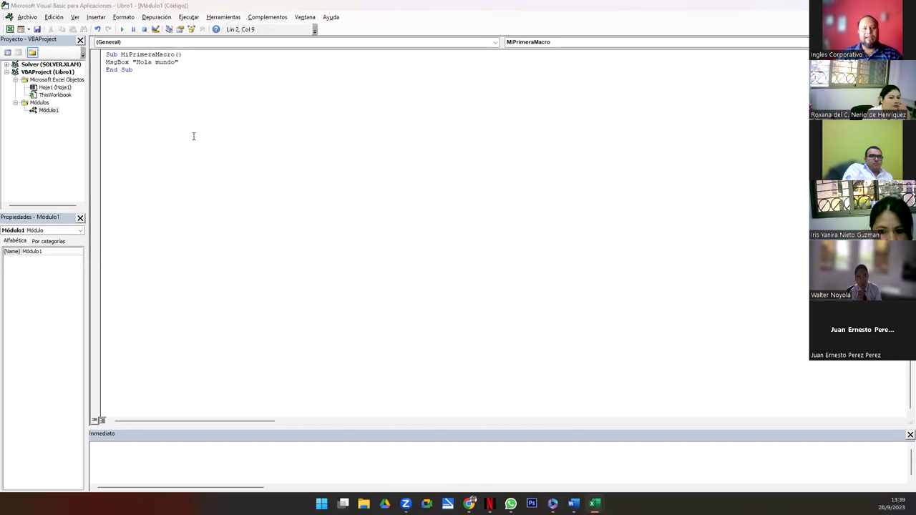
Step: Run MiPrimeraMacro from Excel's Macros dialog and dismiss its 'Hola mundo' message
key(alt+F11)
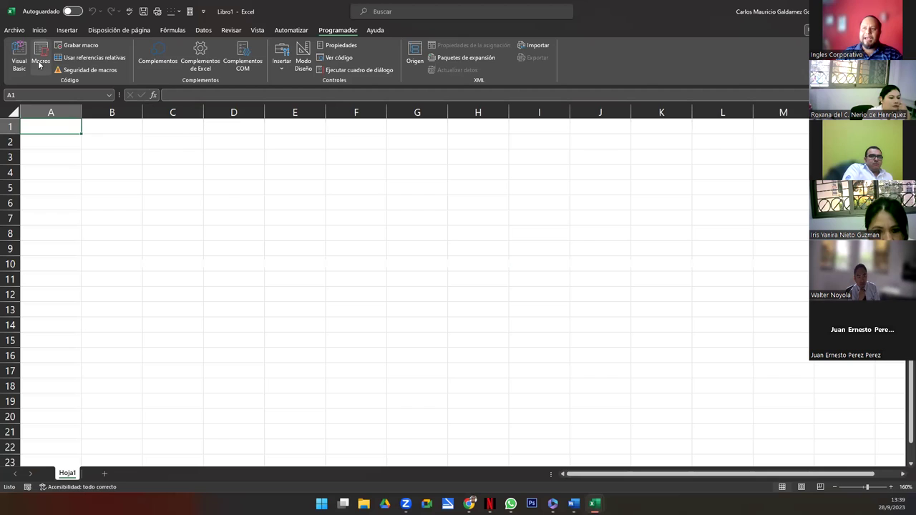
click(41, 63)
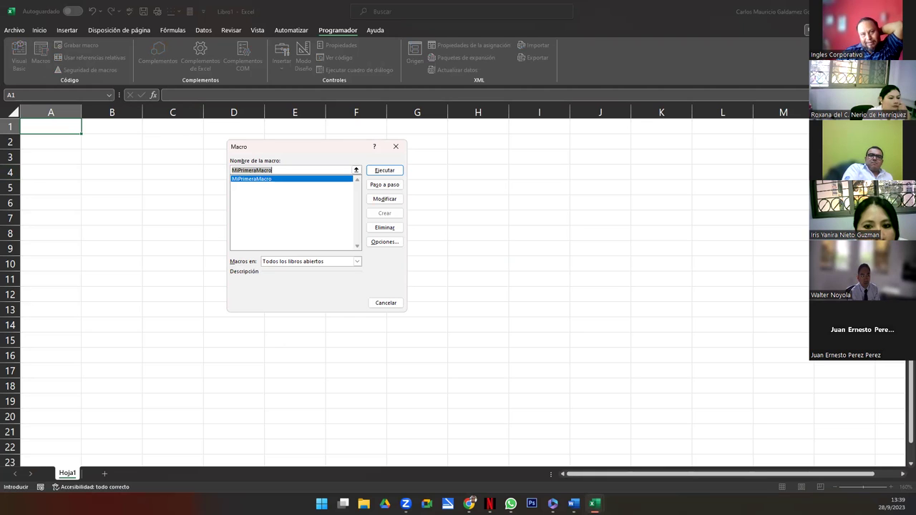
key(alt+f)
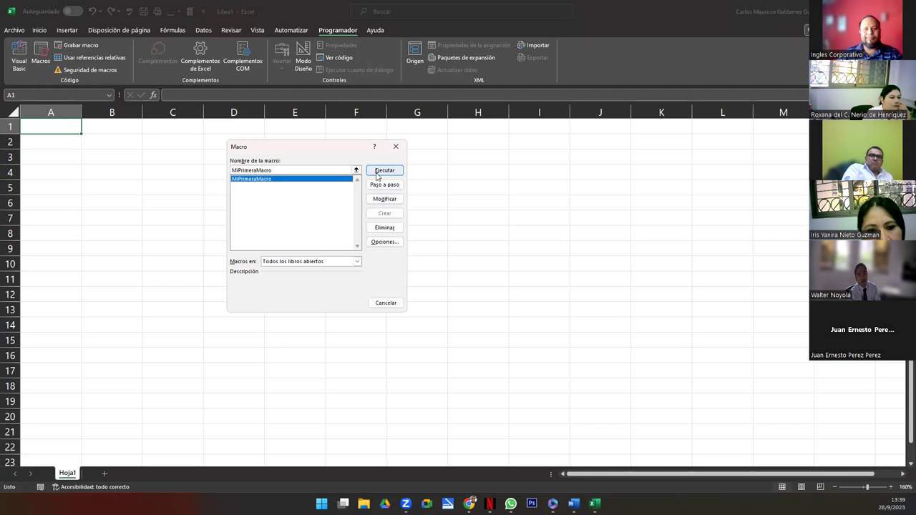
click(378, 174)
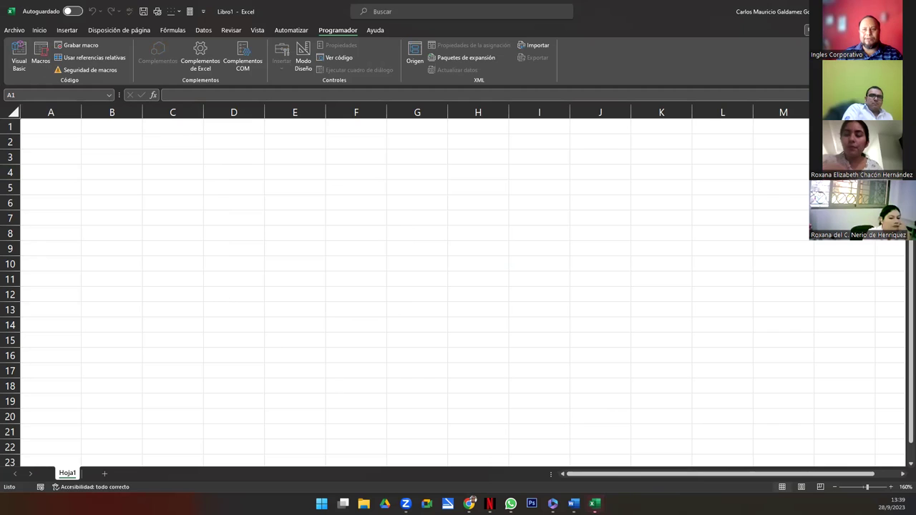
key(F5)
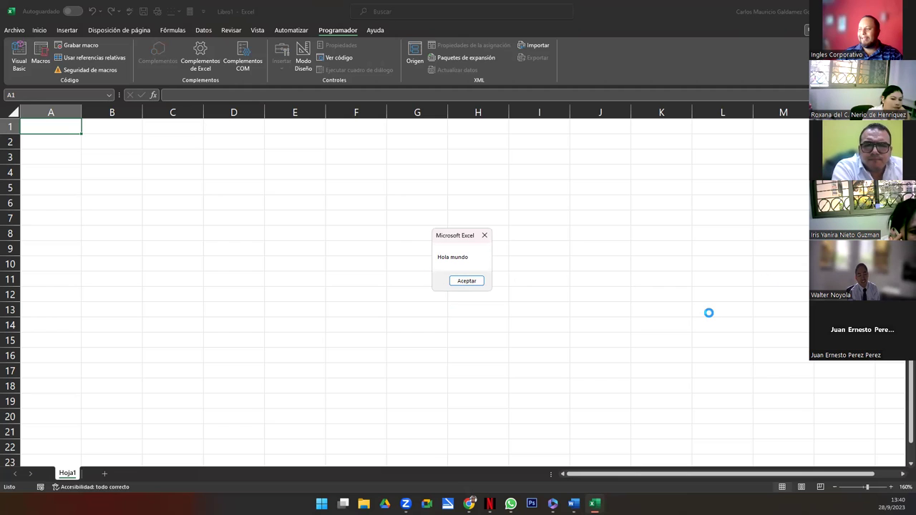
click(466, 281)
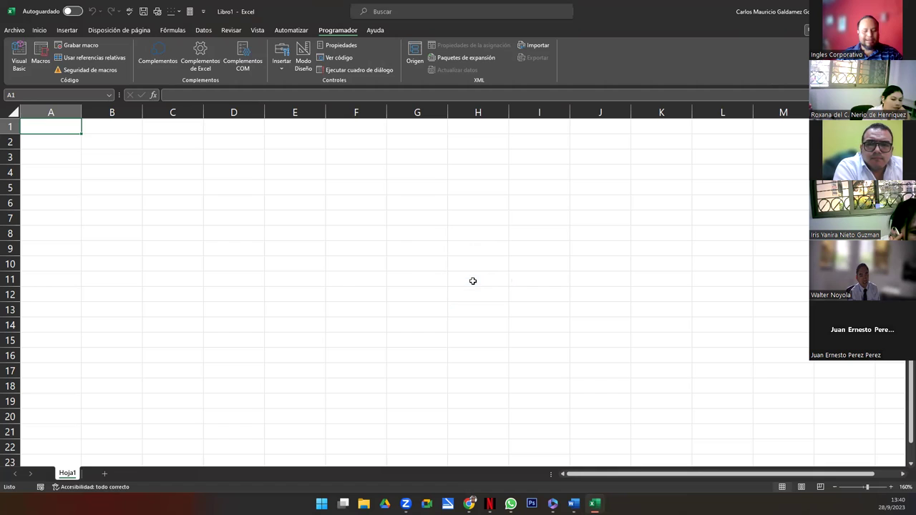
Step: Declare Sub MiSaludo() below MiPrimeraMacro, removing the blank lines between them
key(alt+F11)
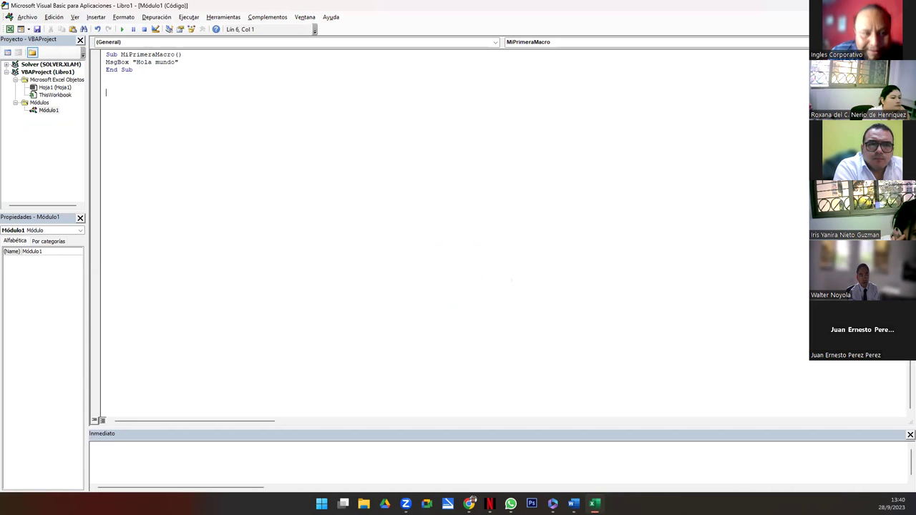
text(Sub MiNo,)
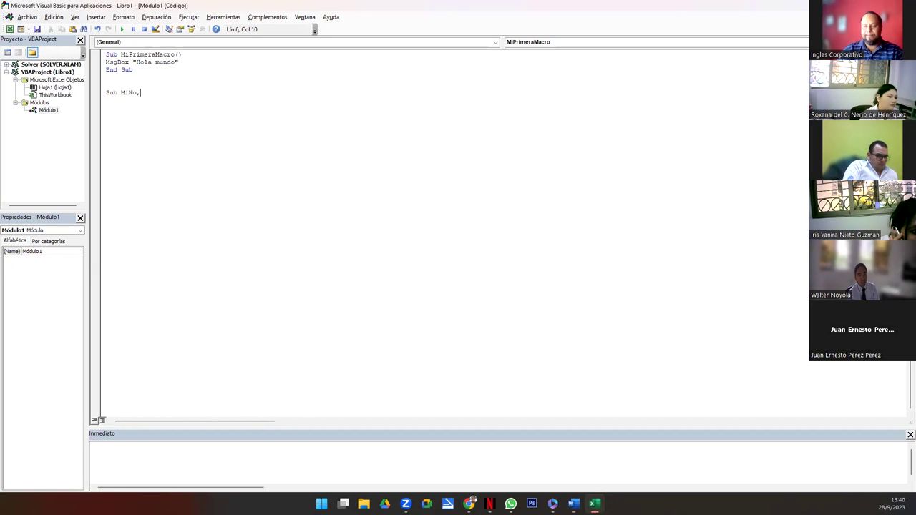
key(BackSpace)
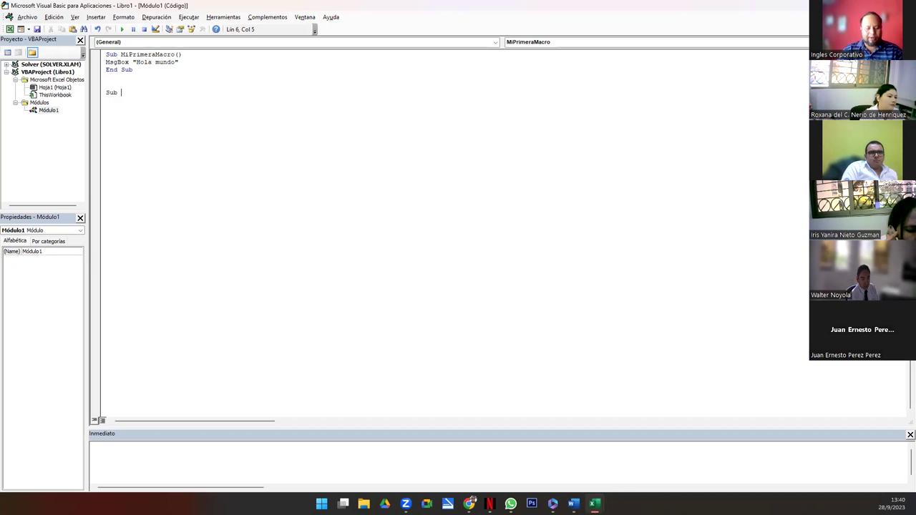
text(MiSaludo)
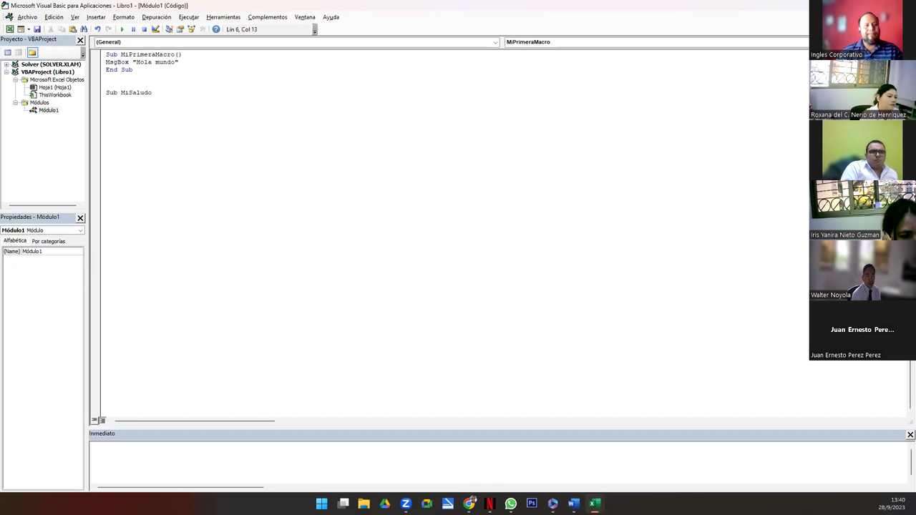
text(())
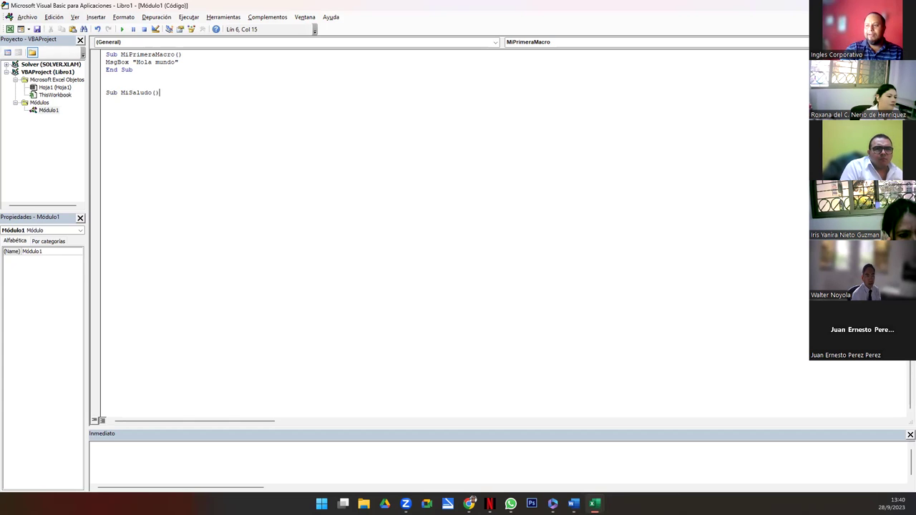
key(Return)
click(164, 79)
key(Delete)
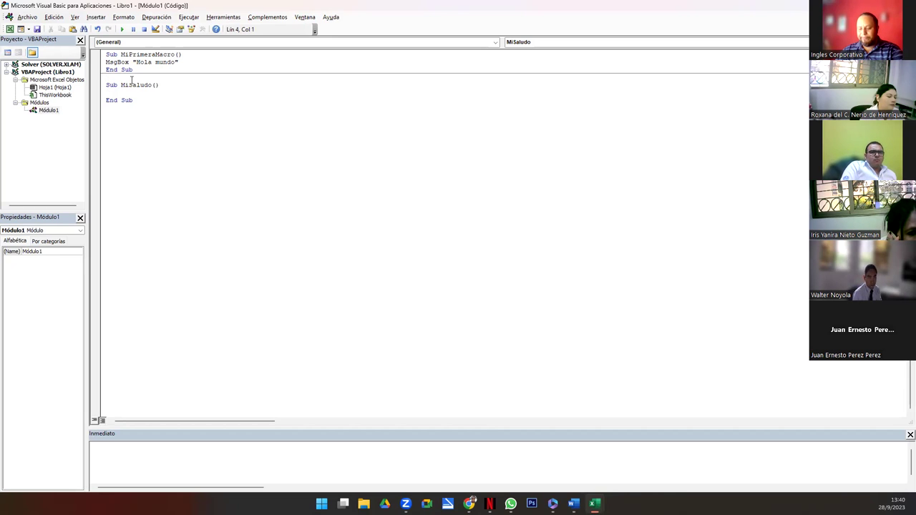
key(Delete)
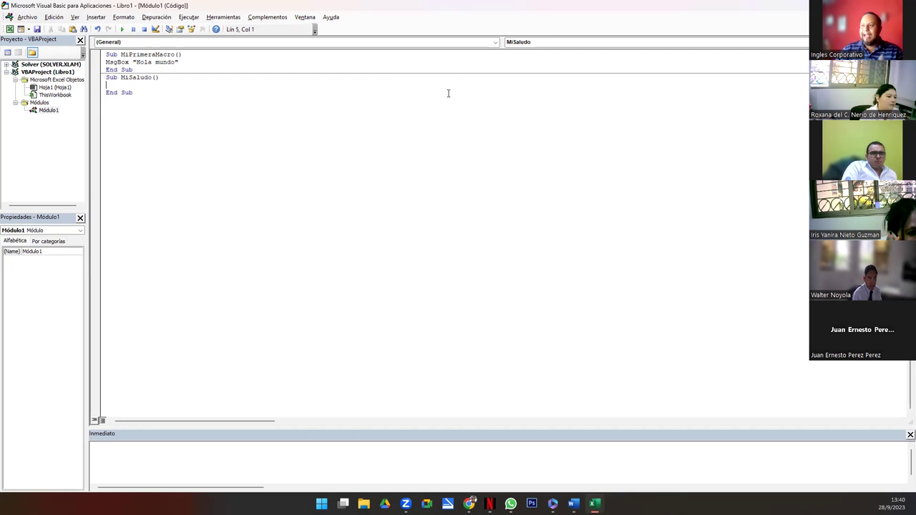
Step: Add a MsgBox line with a personal greeting inside MiSaludo, then switch to Excel
click(198, 61)
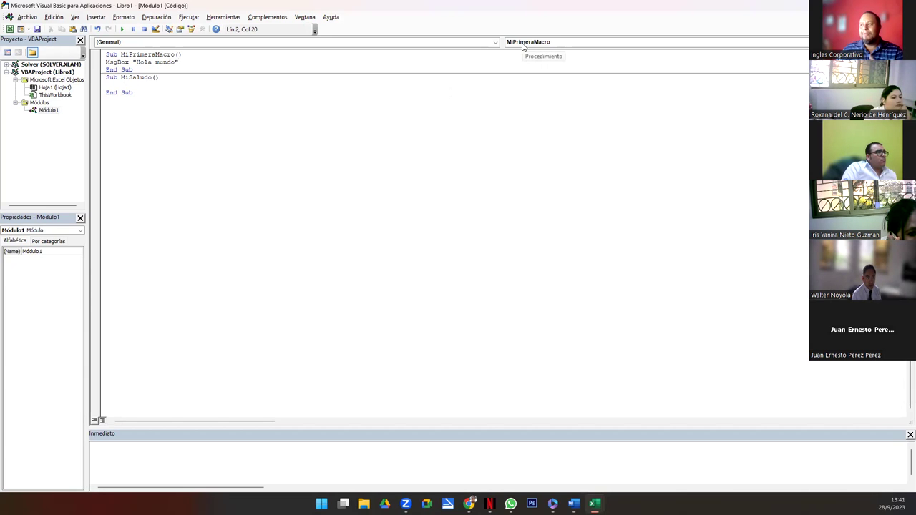
click(156, 84)
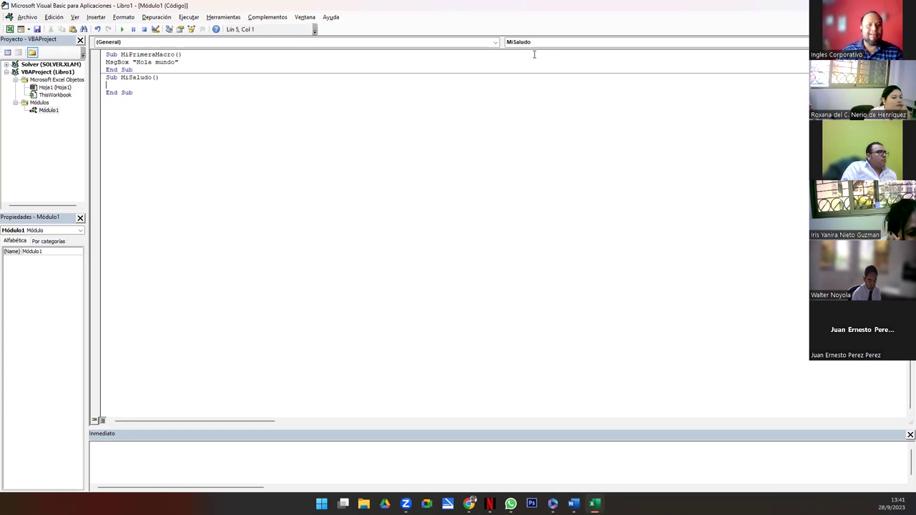
text(Msgbox)
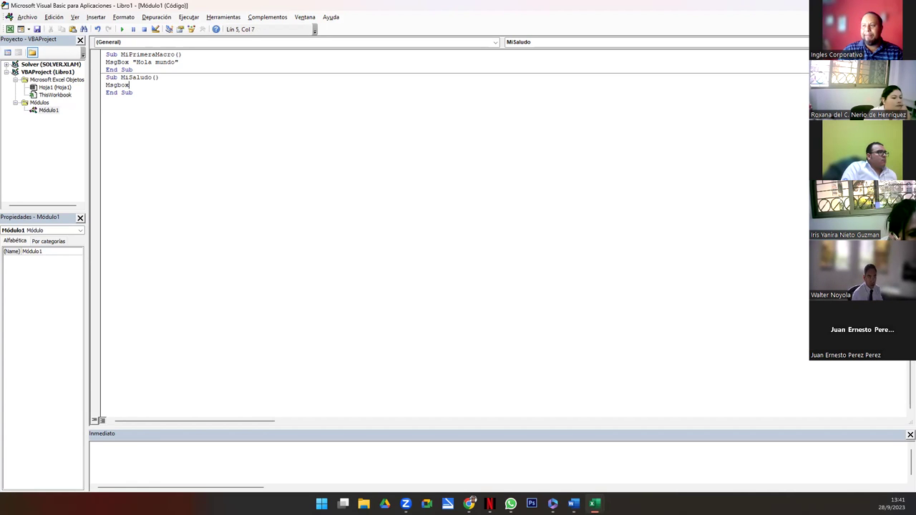
text( =)
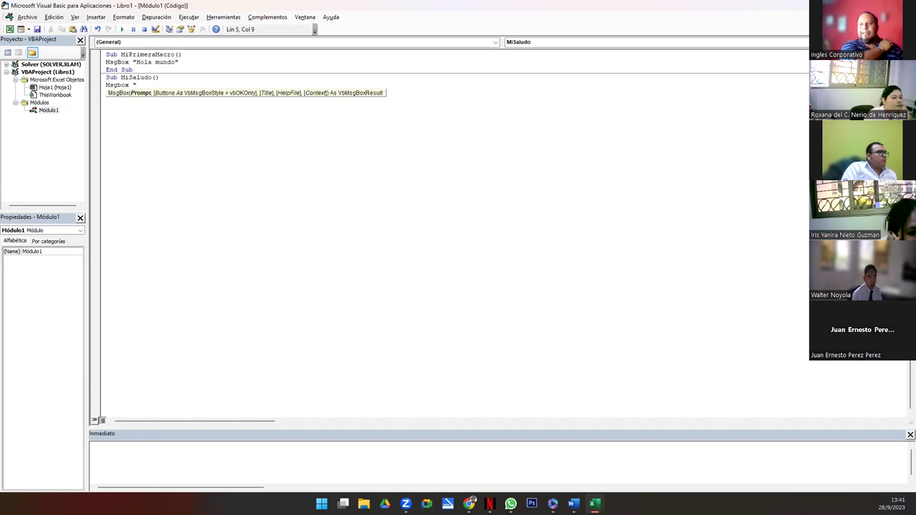
text(Hol)
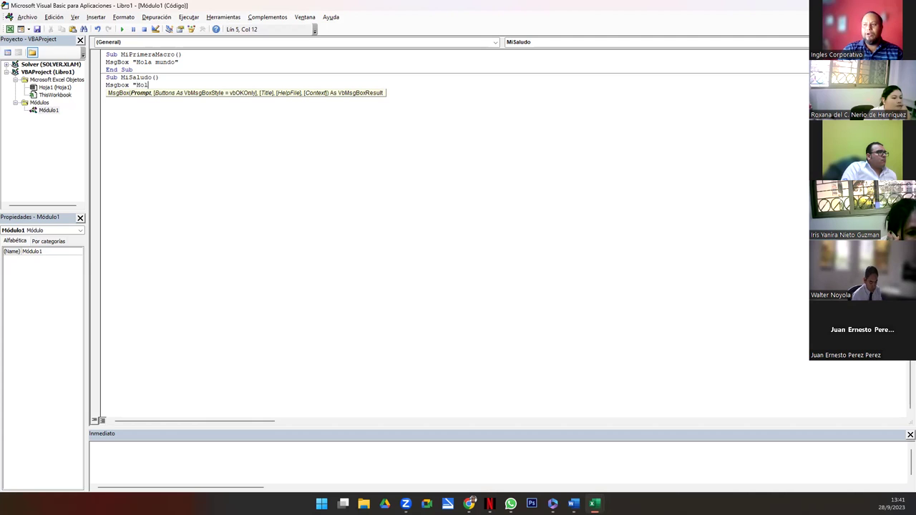
text(Carlos )
text(o estas?")
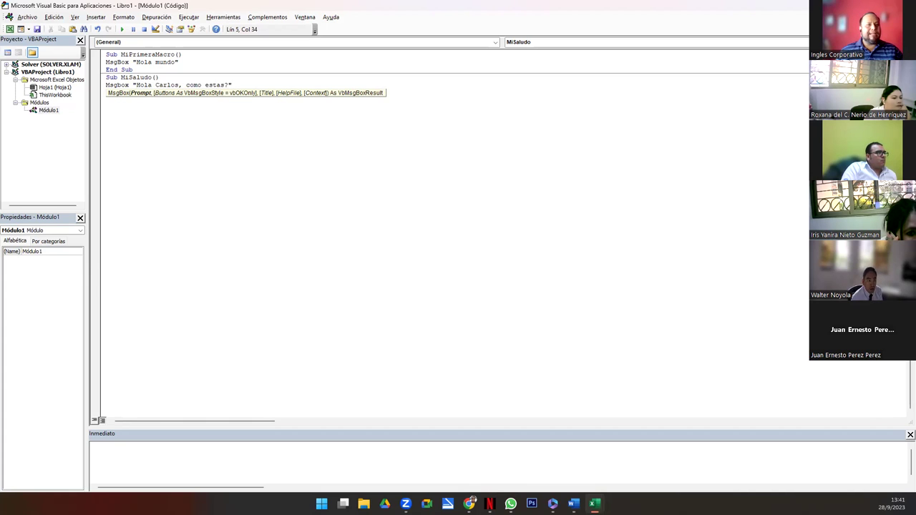
key(Return)
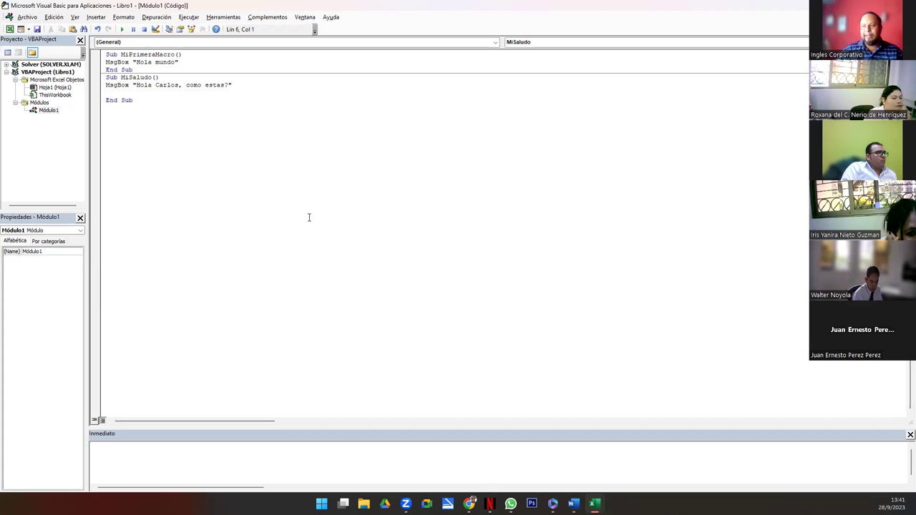
key(Delete)
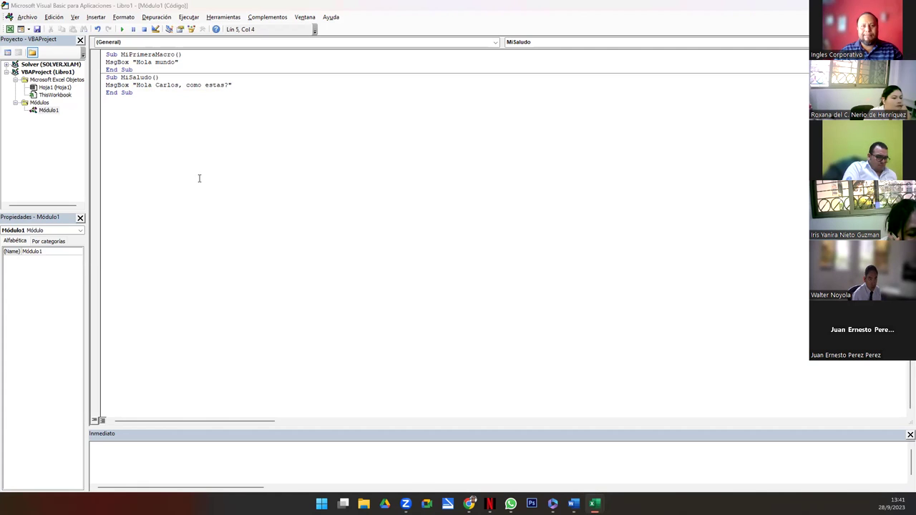
key(alt+F11)
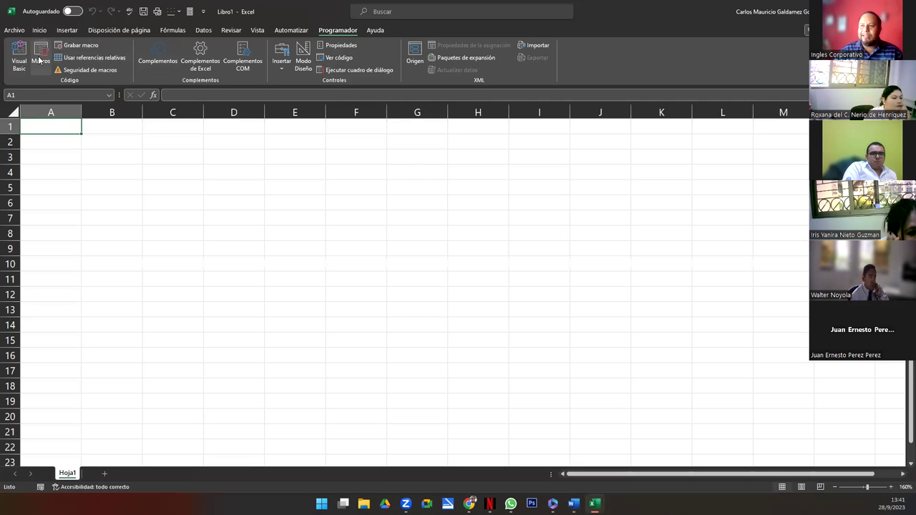
Step: Run MiSaludo from the Macros dialog and dismiss its greeting message
click(38, 56)
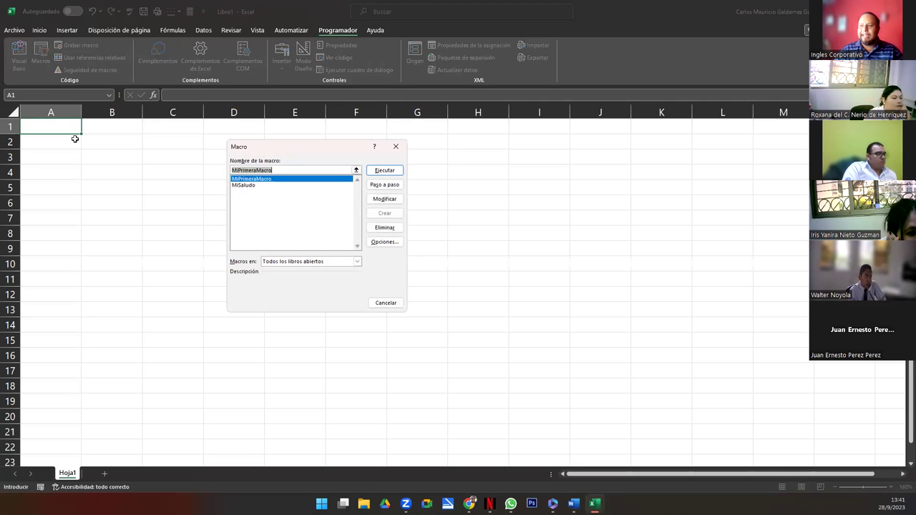
click(253, 185)
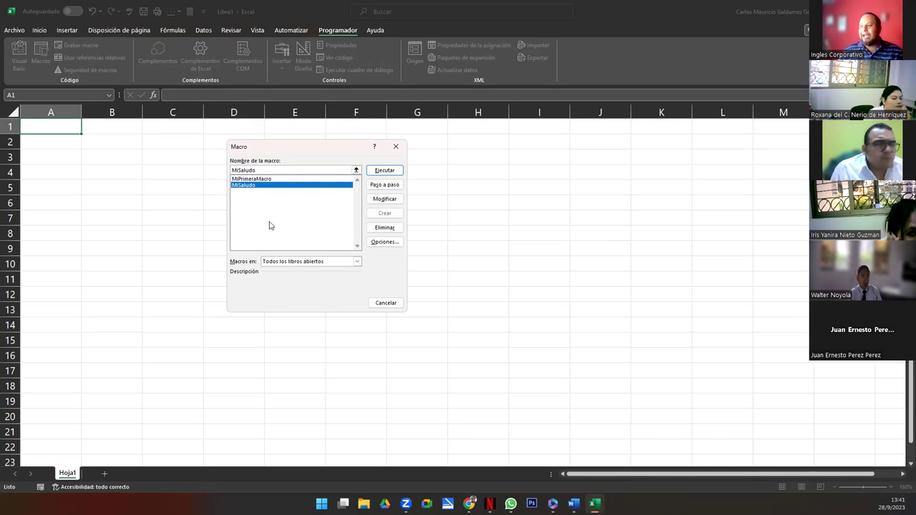
click(392, 171)
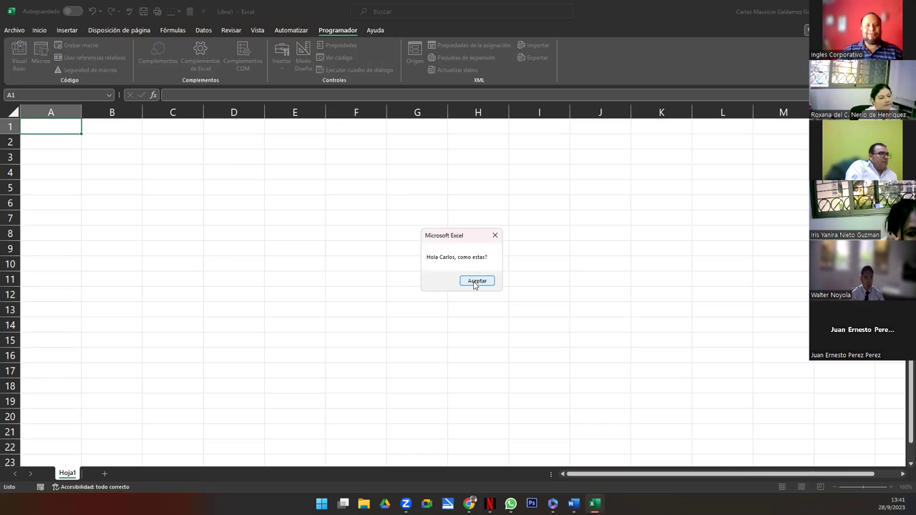
click(475, 282)
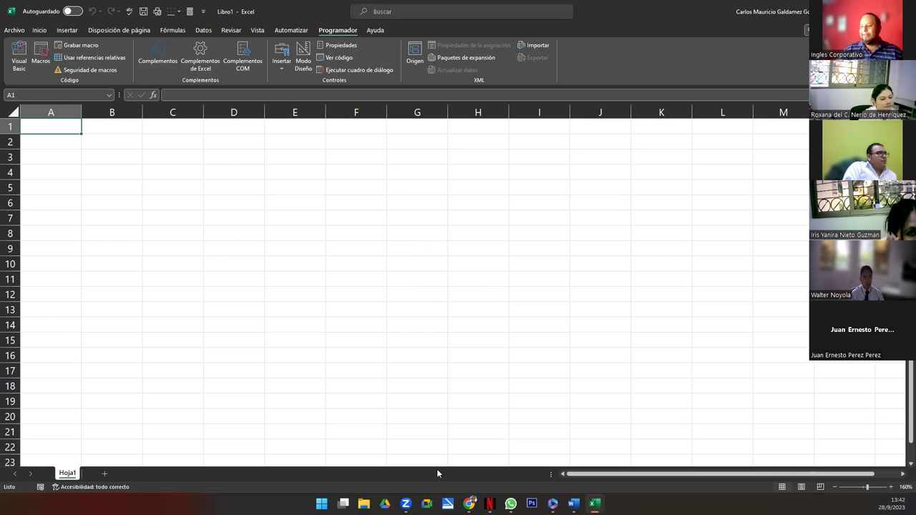
mouse_move(594, 503)
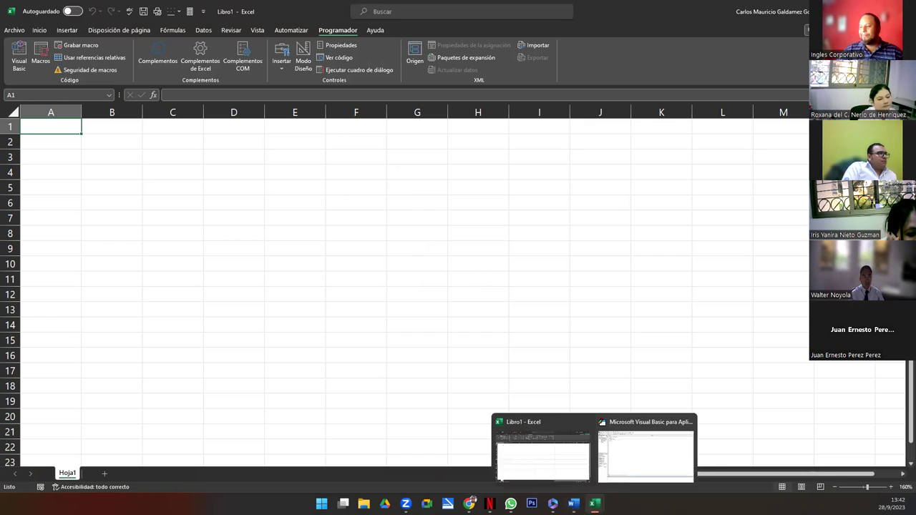
Step: Back in the editor, create Sub CalcularEdad() below MiSaludo
click(635, 459)
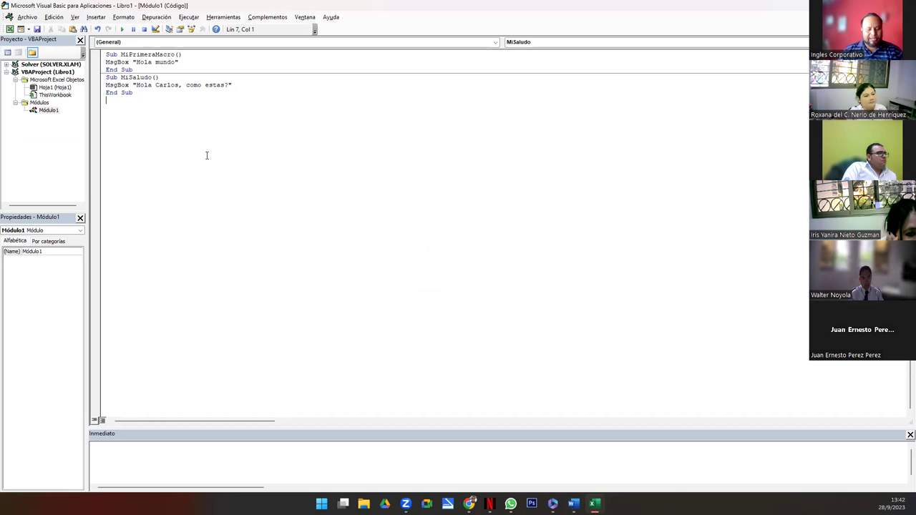
text(sub Calcular)
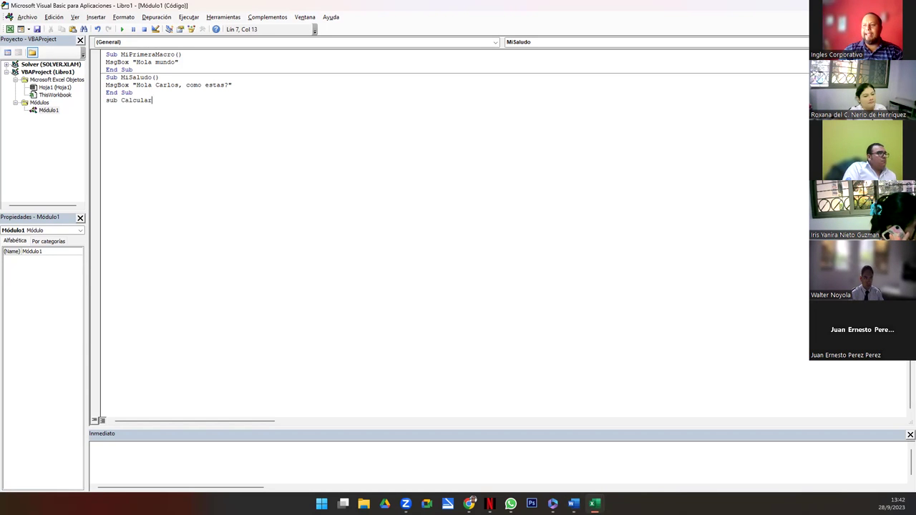
text(Edad())
key(Return)
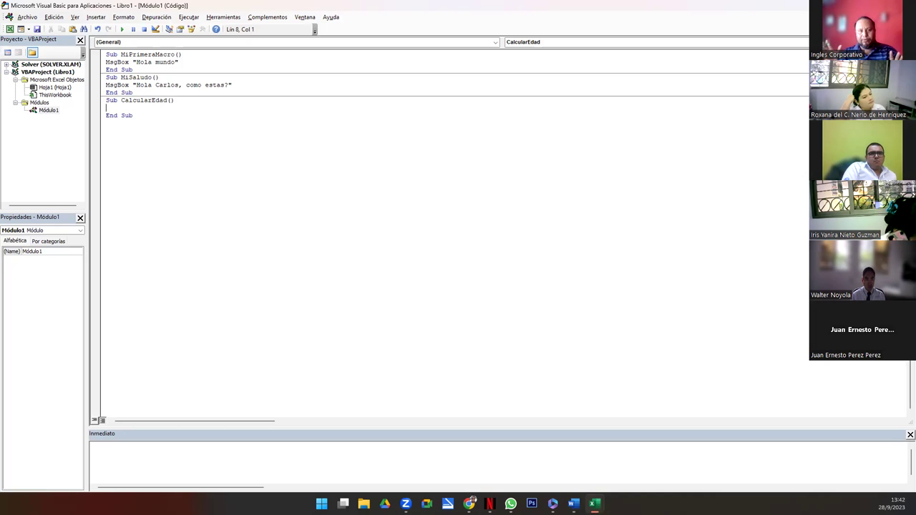
Step: Declare Dim edad As Integer inside CalcularEdad and add empty lines below it
text(Dim )
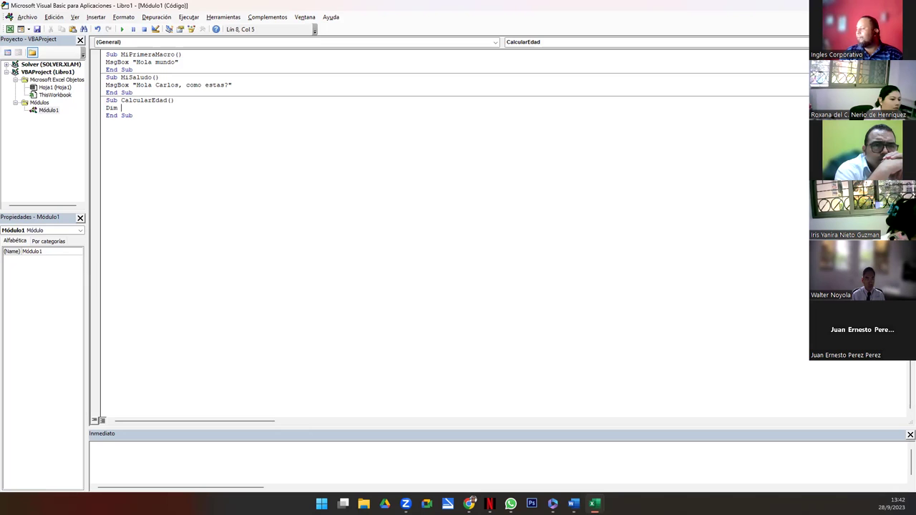
text(edad A)
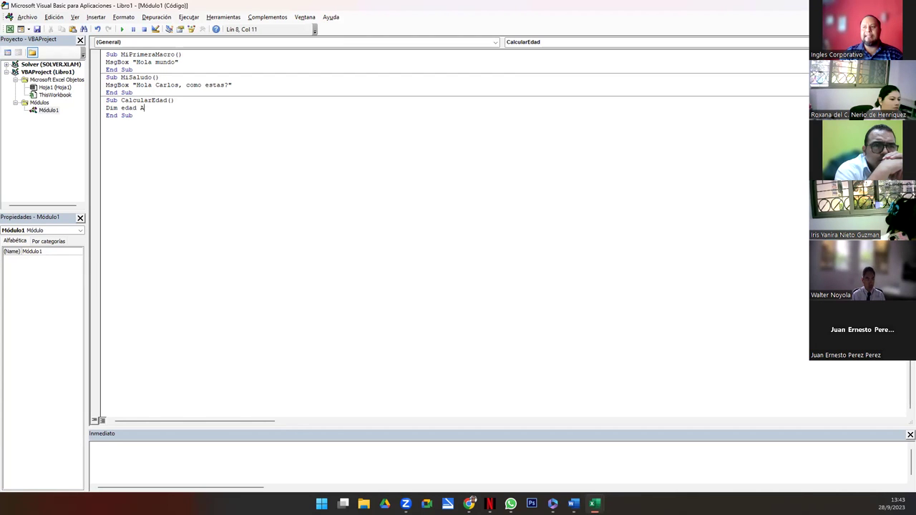
text(s inte)
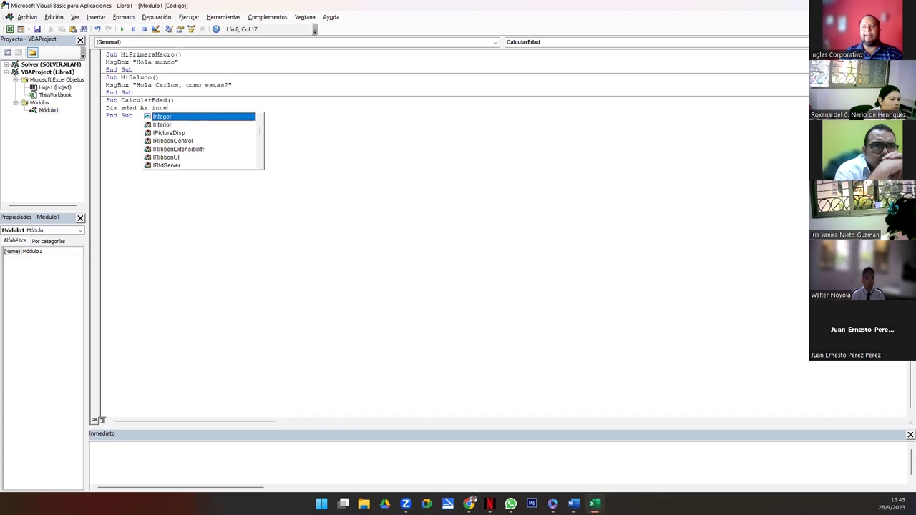
key(Tab)
key(Return)
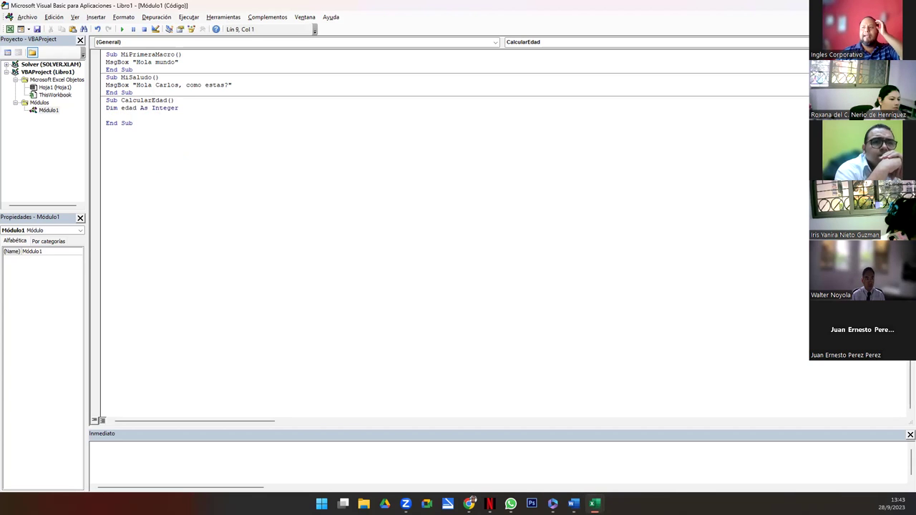
double_click(128, 107)
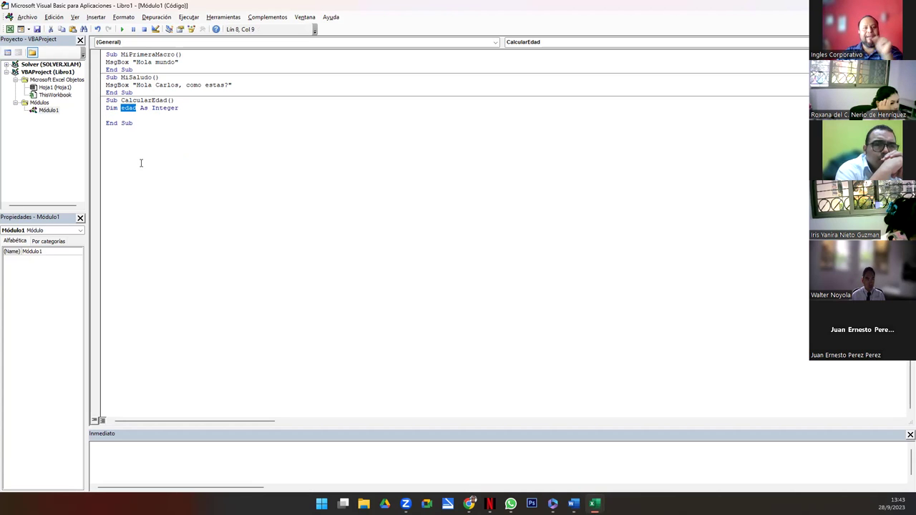
double_click(158, 107)
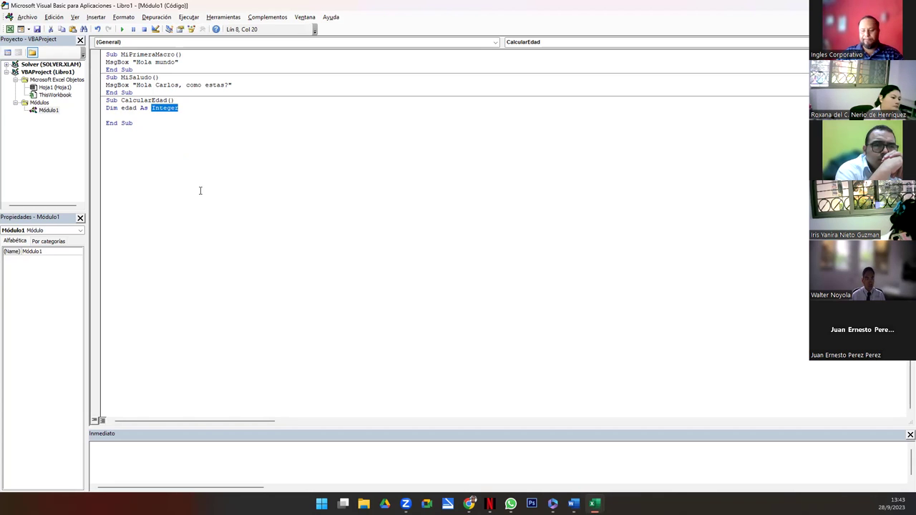
key(End)
key(Return)
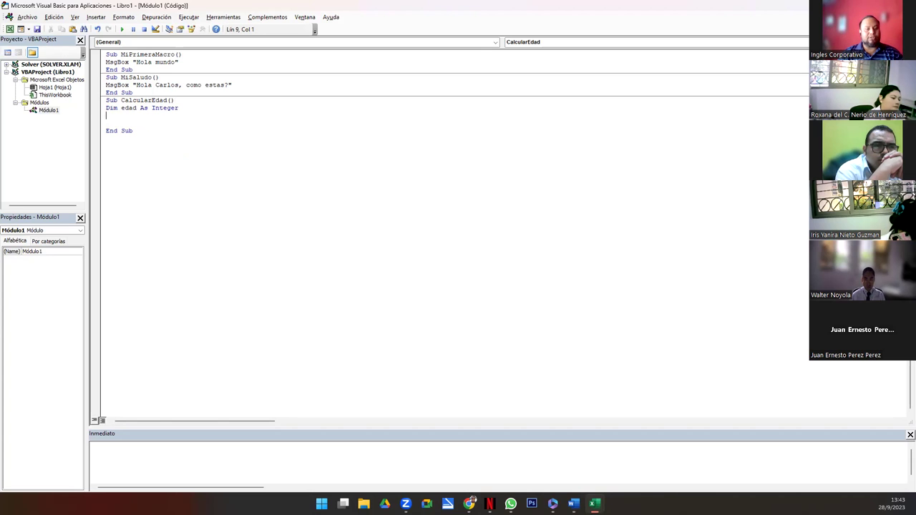
Step: Declare nombre As String below the edad Integer declaration in CalcularEdad
text(mbre )
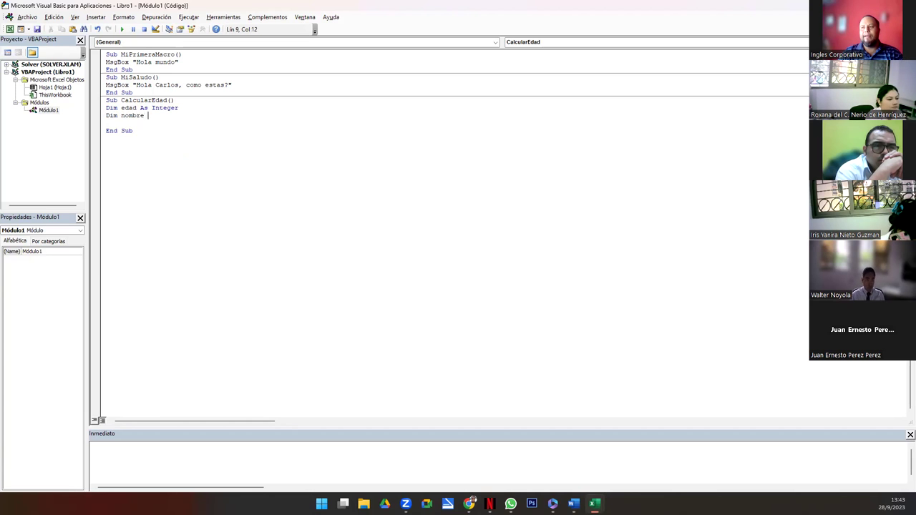
text(As String)
key(Return)
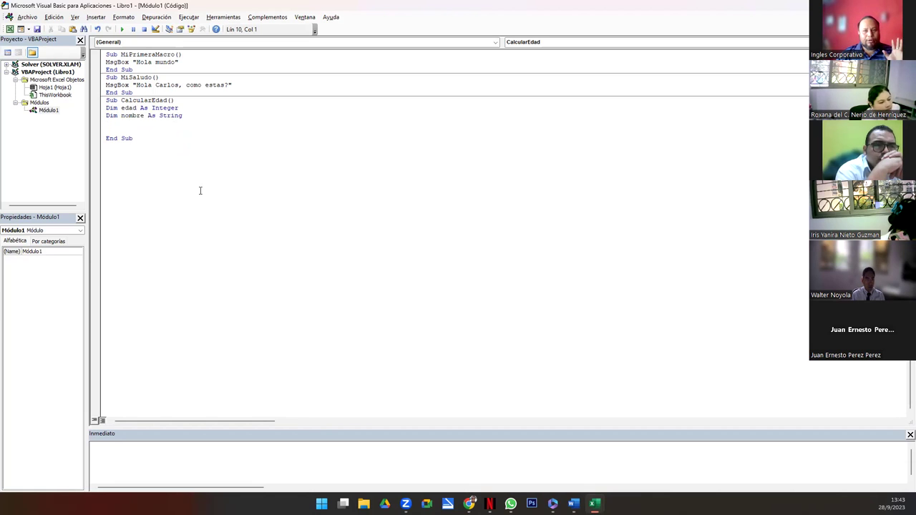
drag(152, 107, 184, 115)
drag(106, 115, 116, 115)
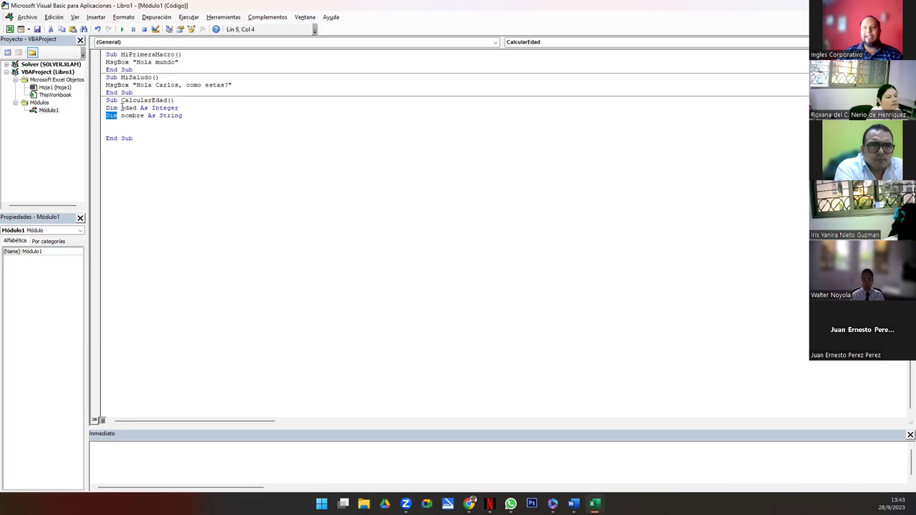
drag(102, 107, 102, 117)
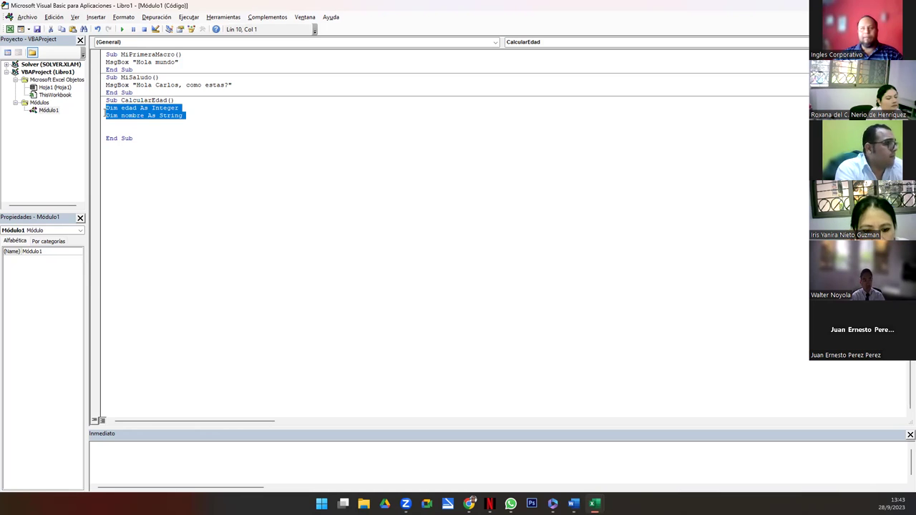
Step: Comment the edad declaration with 'Declaramos edad de tipo Entero'
click(208, 110)
text(' D)
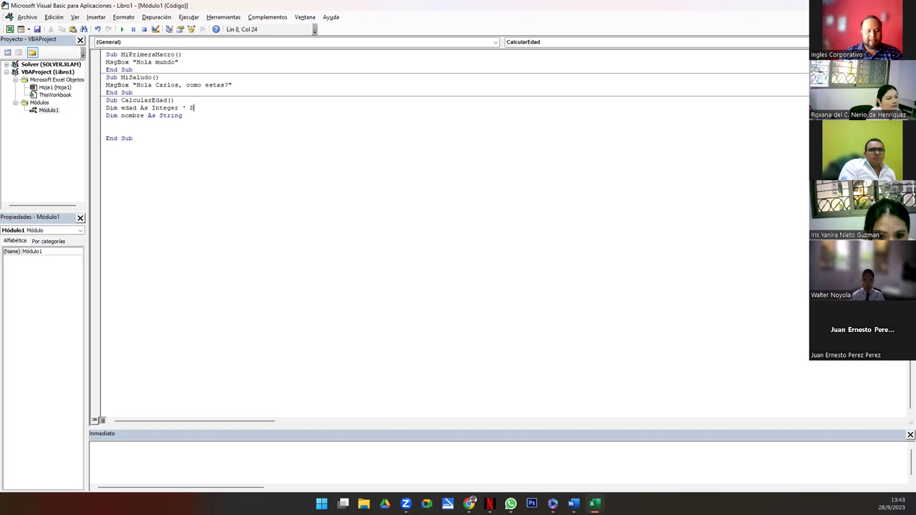
text(eclar)
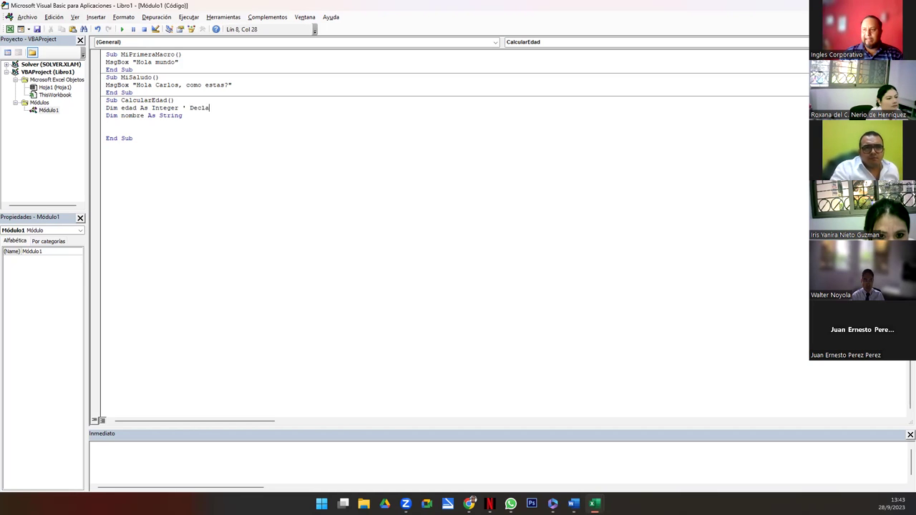
text(amos)
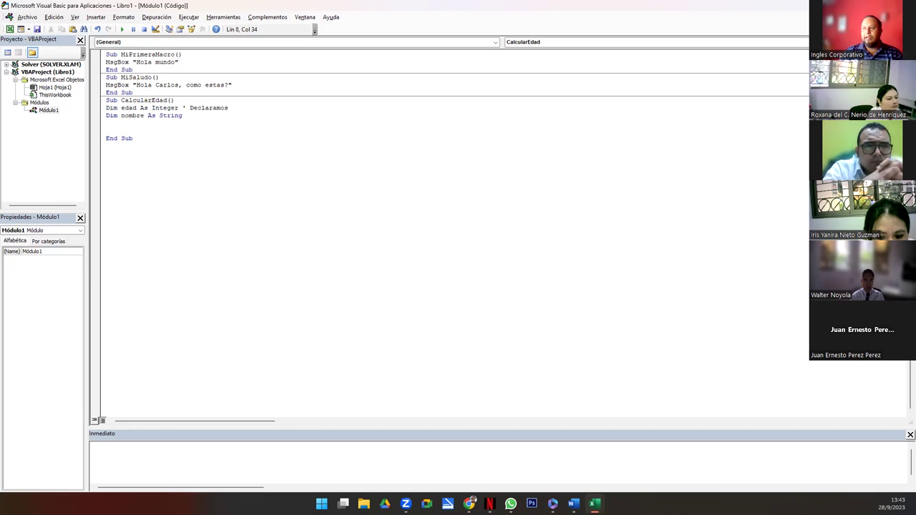
key(BackSpace)
key(BackSpace)
key(BackSpace)
text(de tipo Enter)
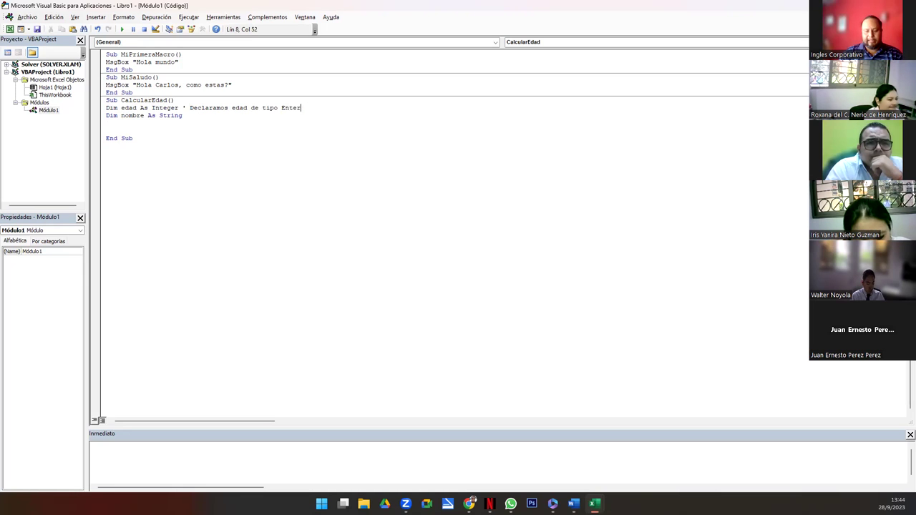
text(o)
key(Down)
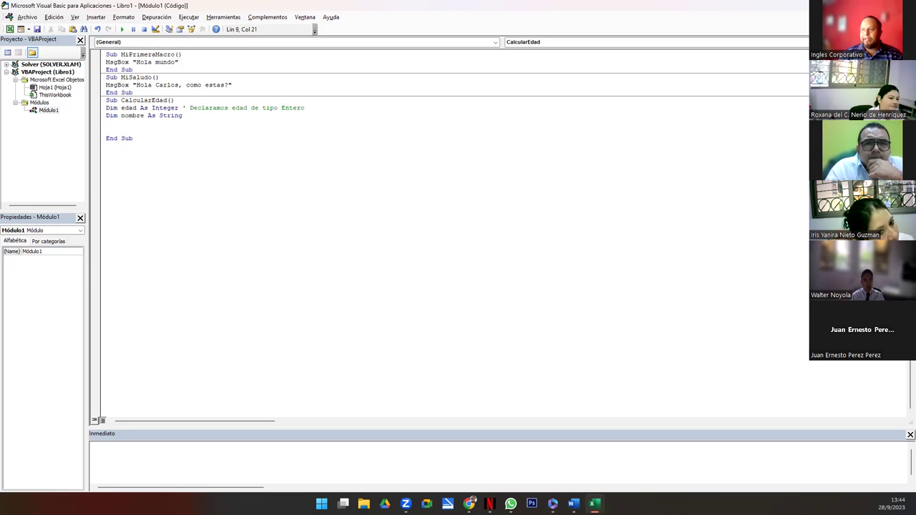
click(106, 107)
click(190, 107)
key(BackSpace)
Step: Comment the nombre declaration with 'Declaramos nombre de tipo Cadena de caracteres'
key(Down)
text('Declarmo)
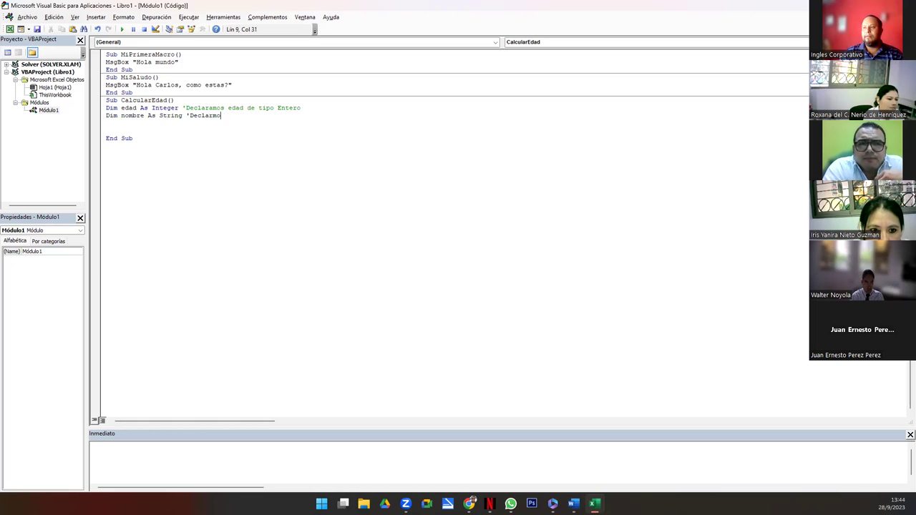
key(BackSpace)
key(BackSpace)
text(amos )
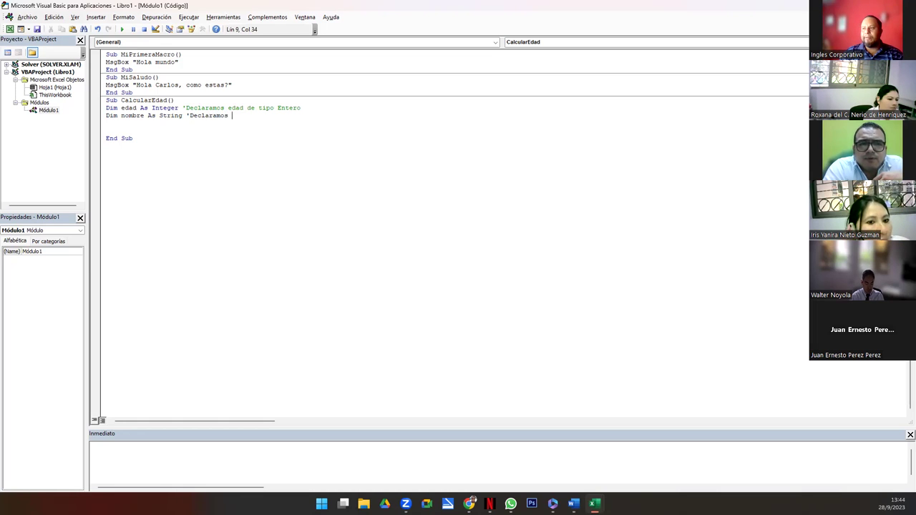
text(nombre como)
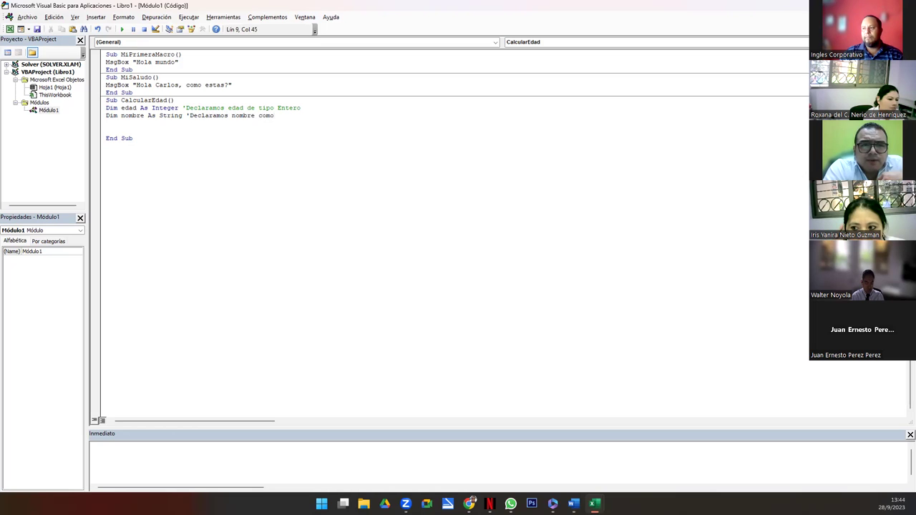
text(e tip)
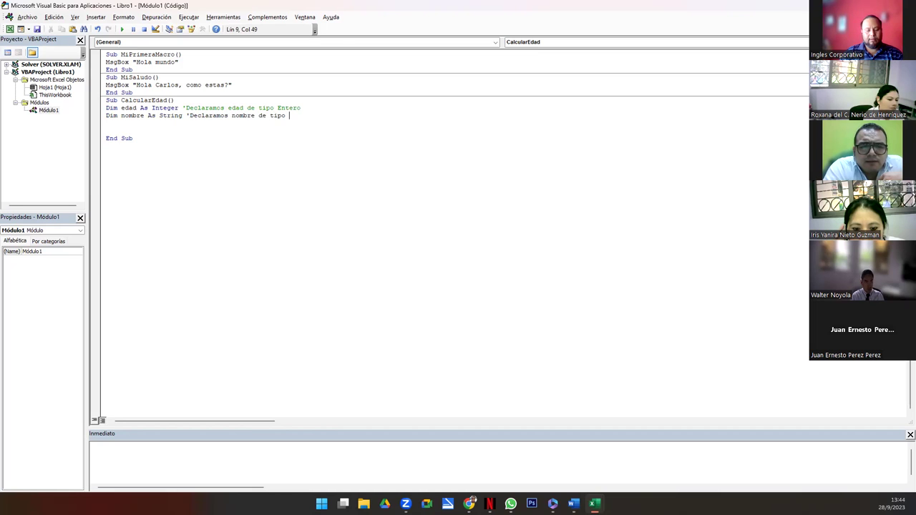
text(na de caracteres)
key(Return)
key(Return)
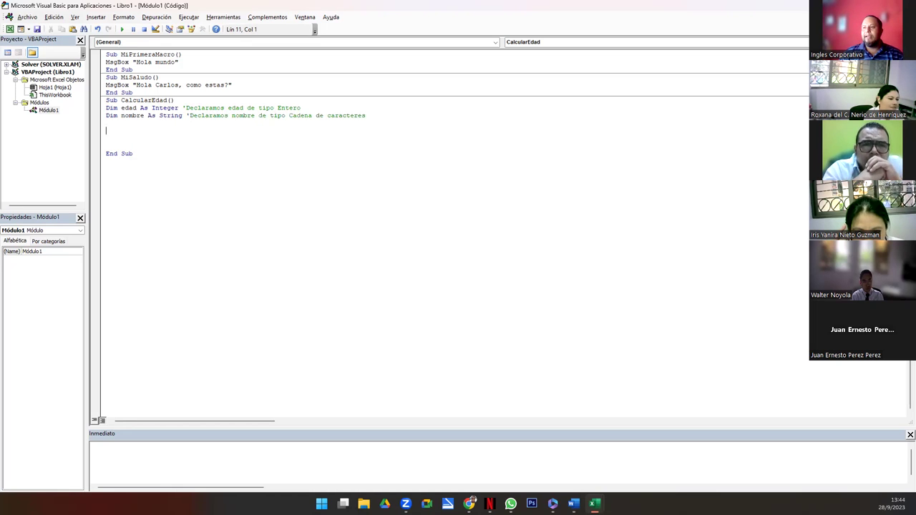
drag(184, 107, 310, 108)
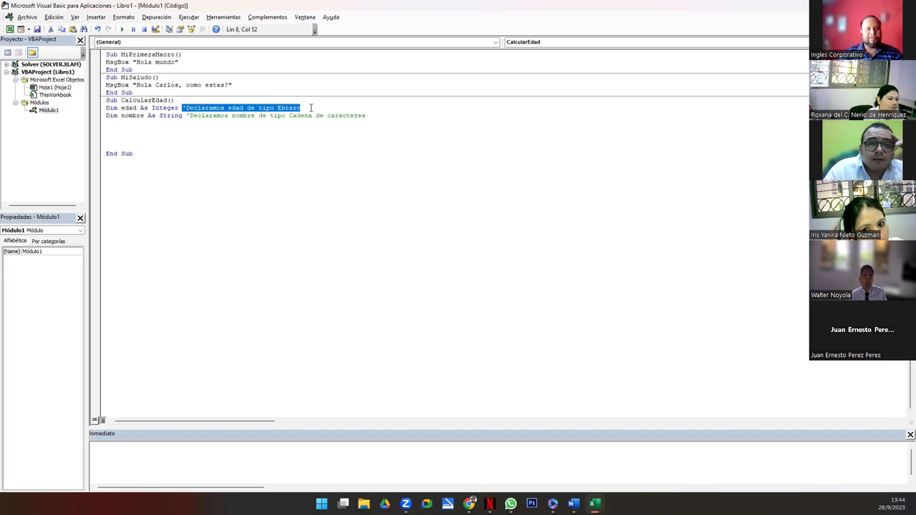
click(188, 115)
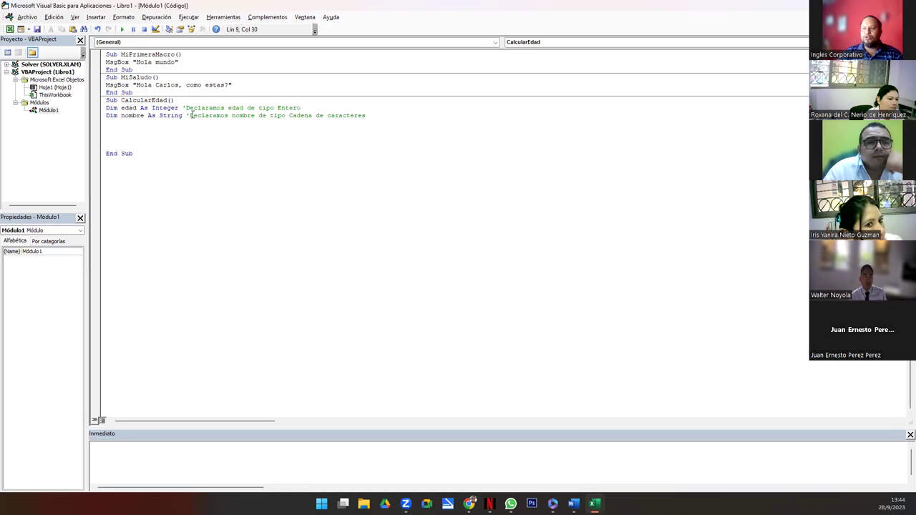
drag(189, 115, 366, 116)
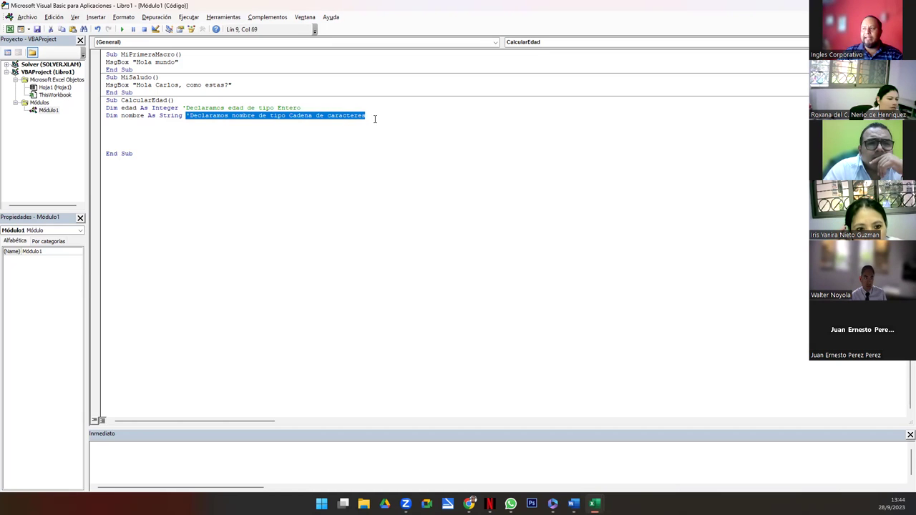
click(189, 116)
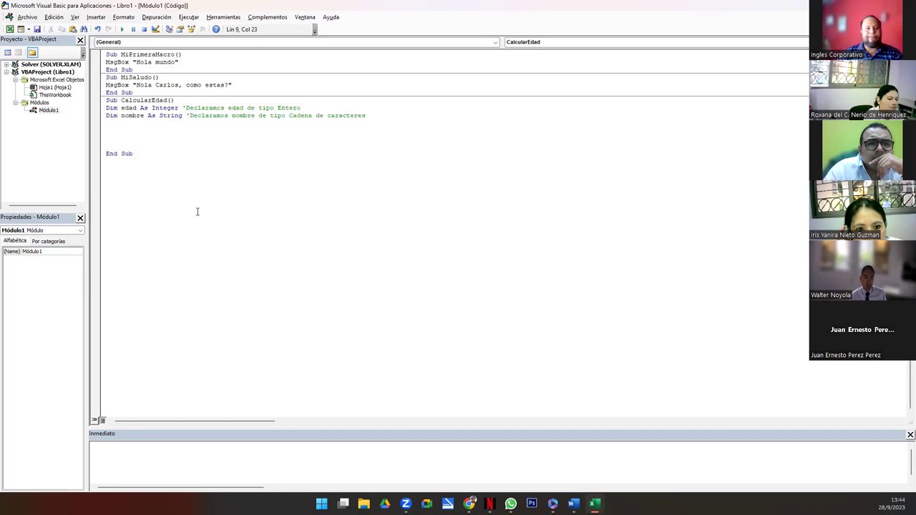
Step: Change the declaration to Dim edad, r As Integer and mention r in its comment
click(115, 130)
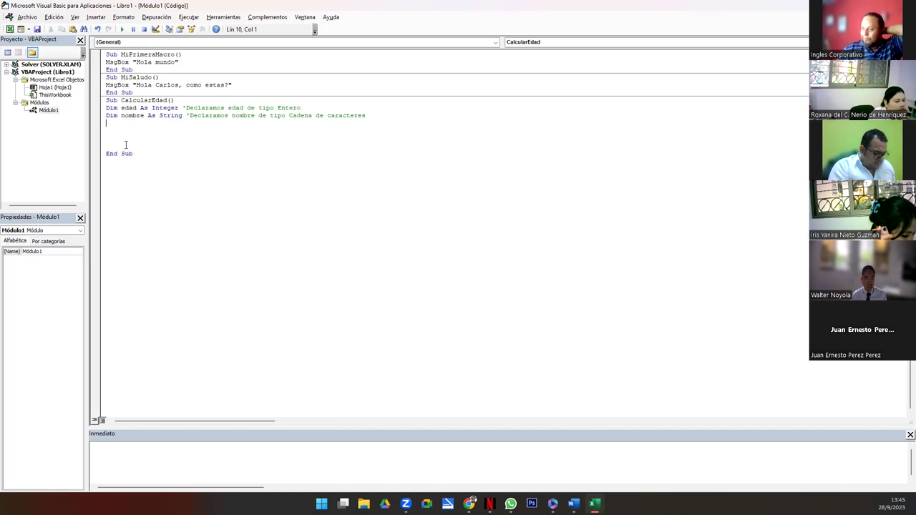
key(Up)
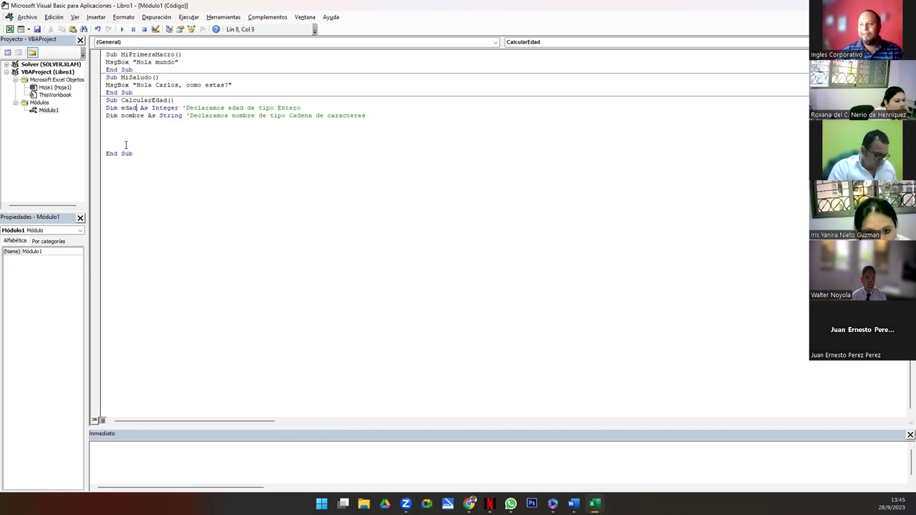
text(,)
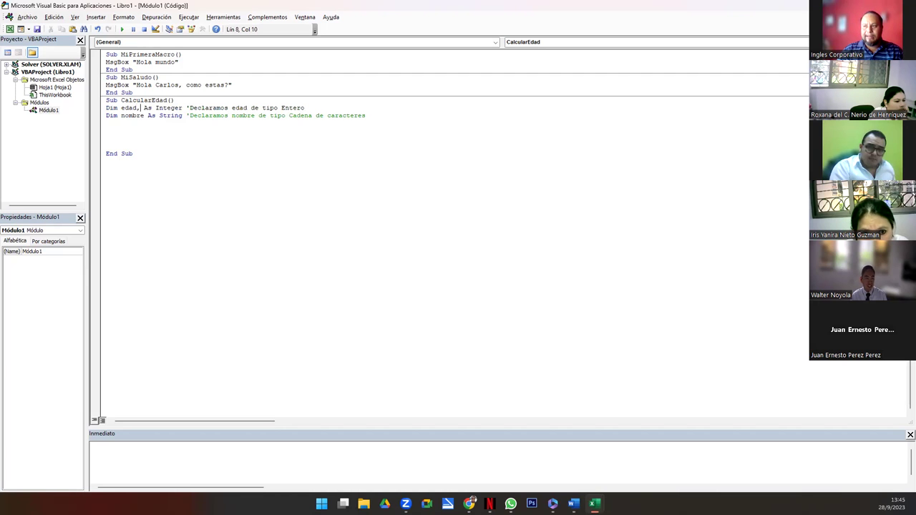
text( n)
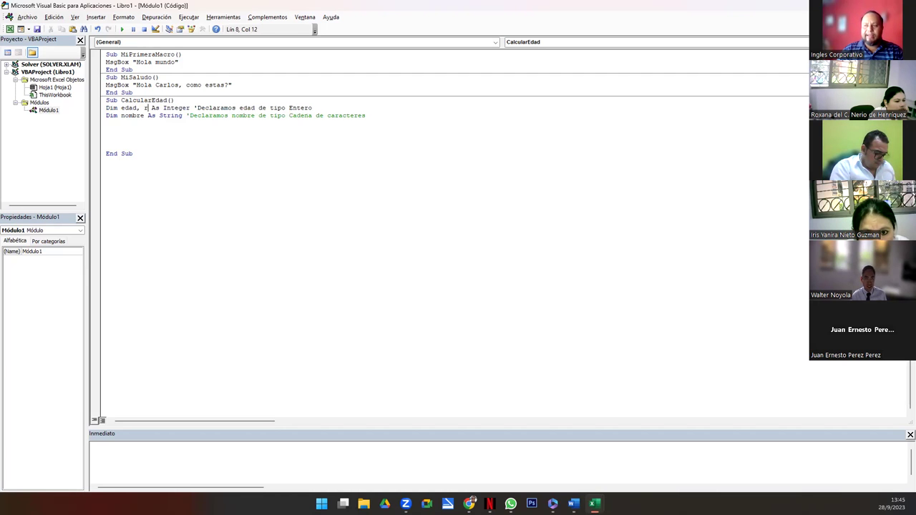
key(Down)
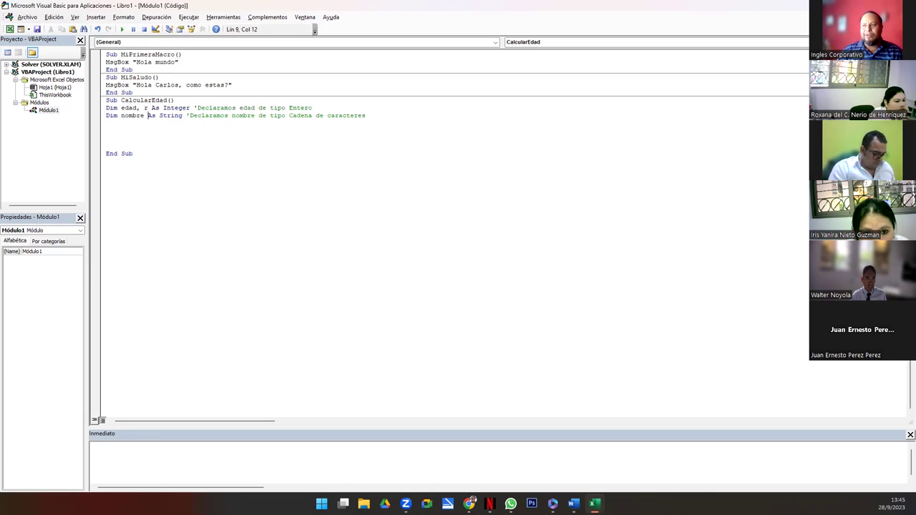
key(Right)
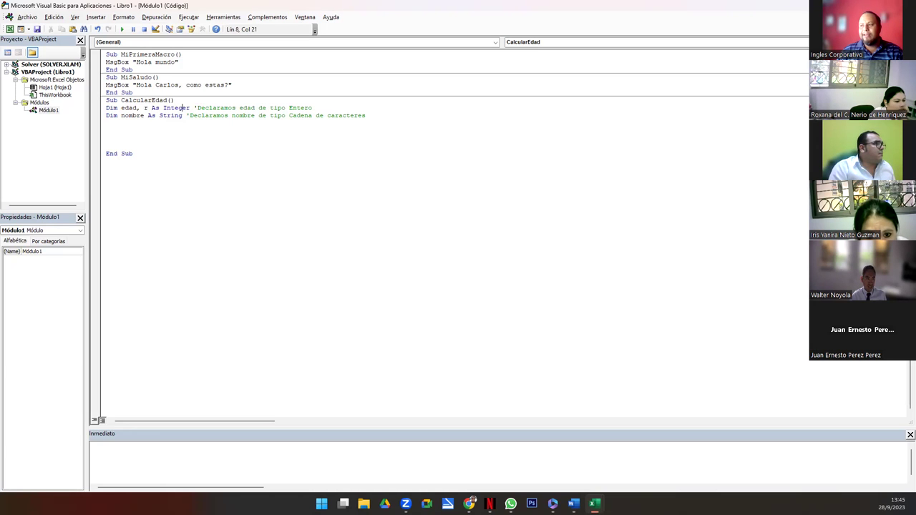
text(y r)
Step: Begin an input assignment on the blank line below the declarations
click(106, 122)
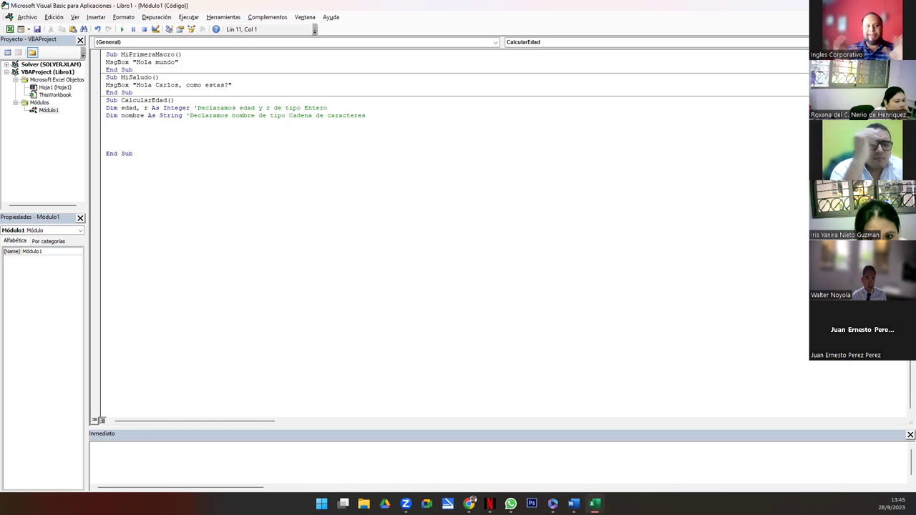
text(inp)
key(BackSpace)
key(BackSpace)
key(BackSpace)
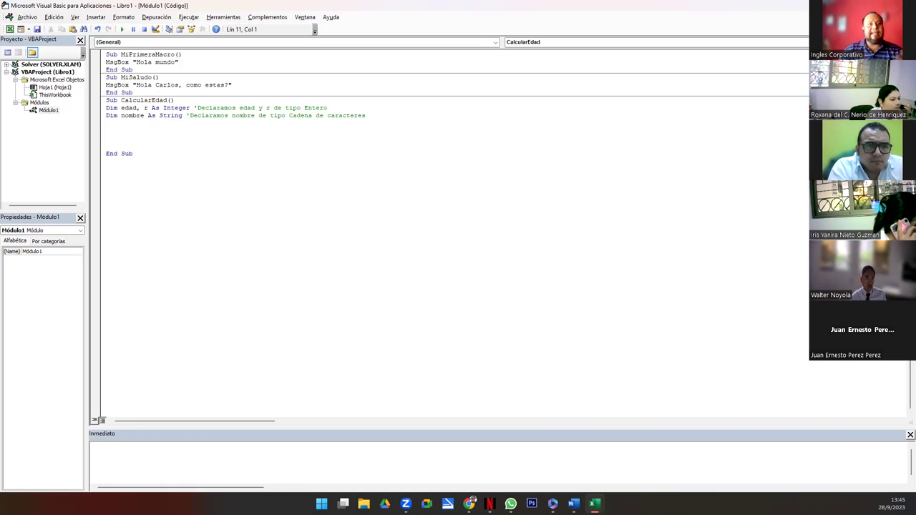
text(e)
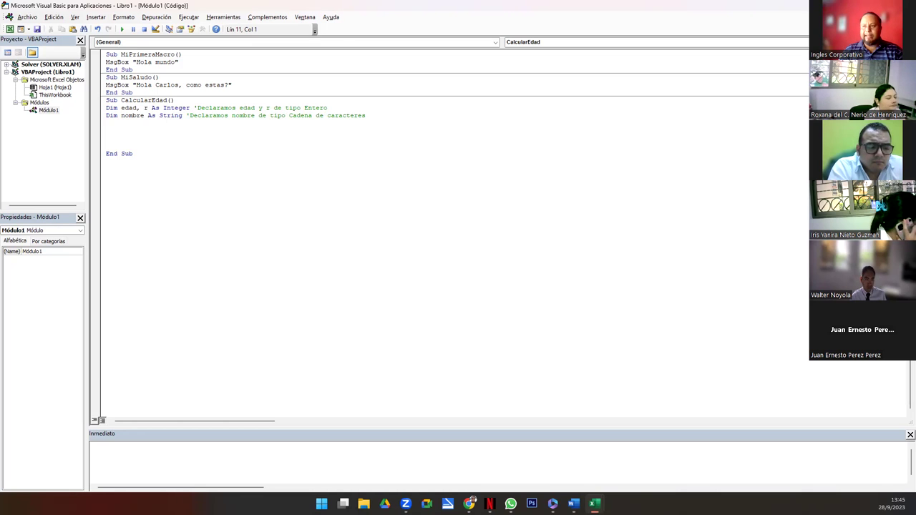
text(d)
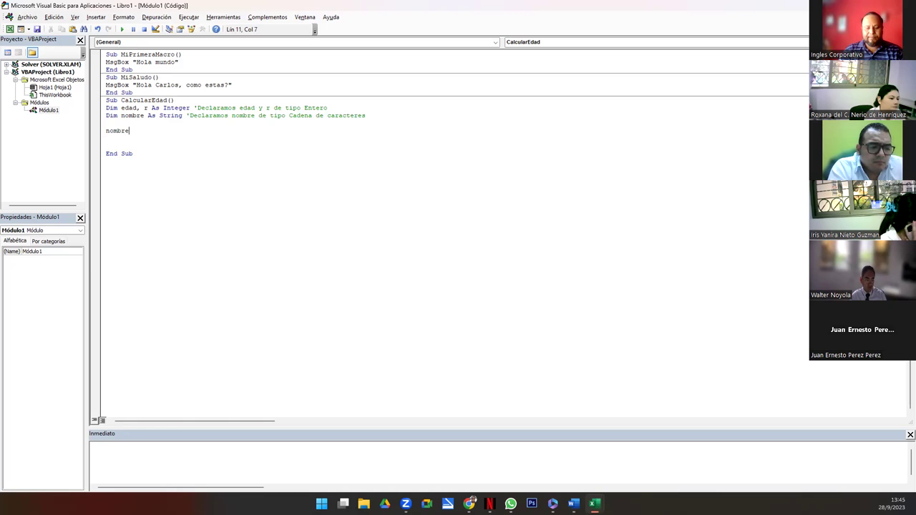
text( =)
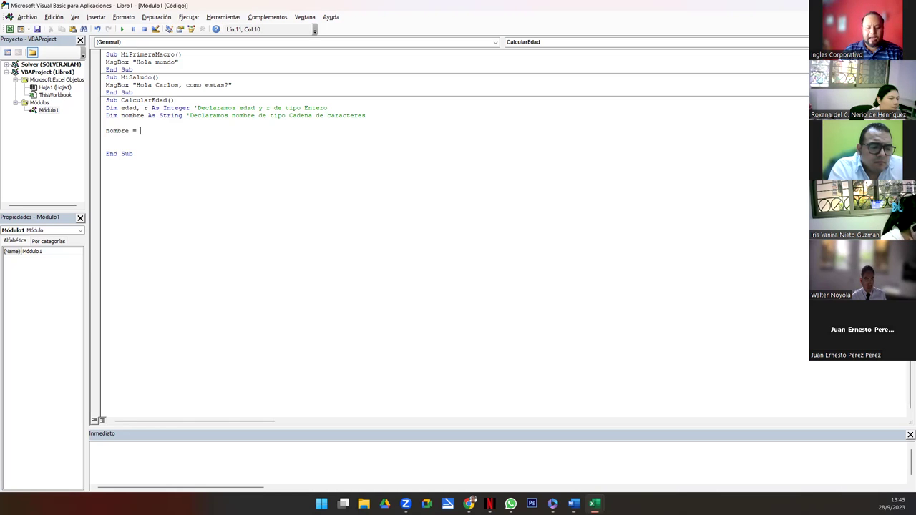
text(utbox)
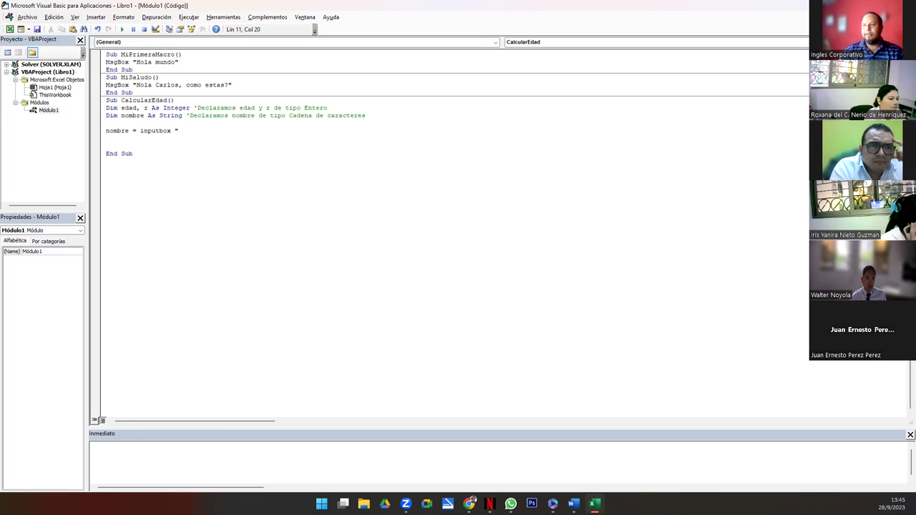
text(")
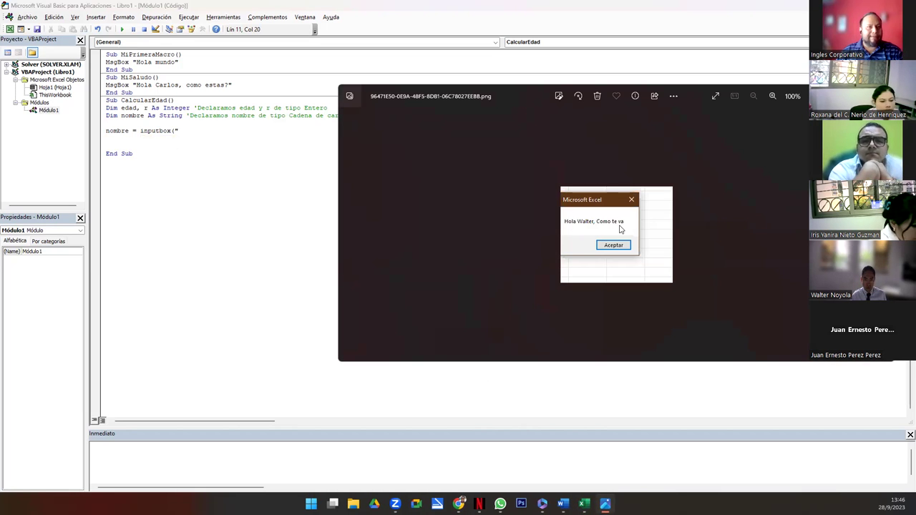
Step: Complete the line nombre = InputBox("Digite su nombre: ") in CalcularEdad
click(185, 133)
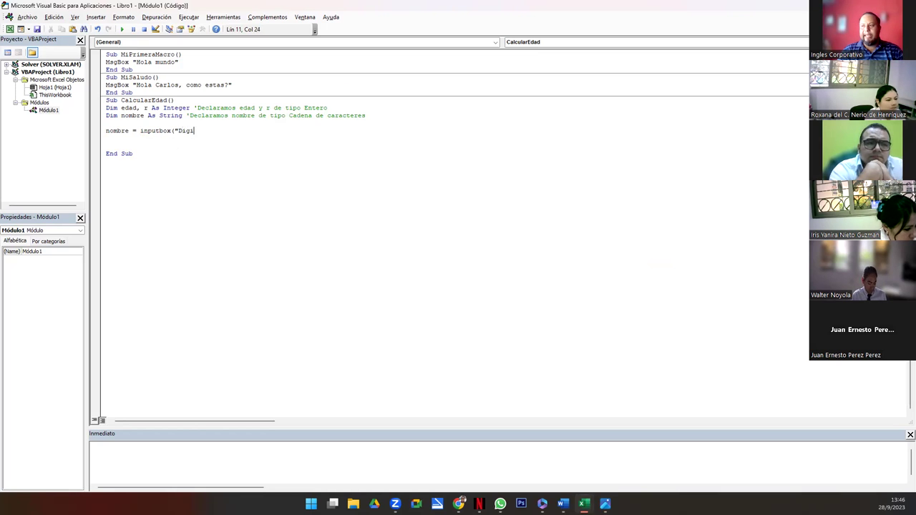
text(te su nombre:)
text( ")
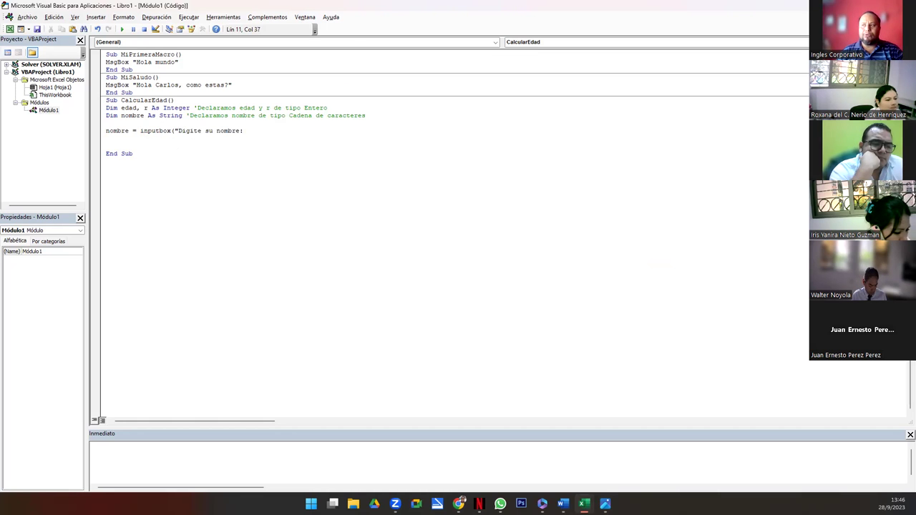
text())
key(Return)
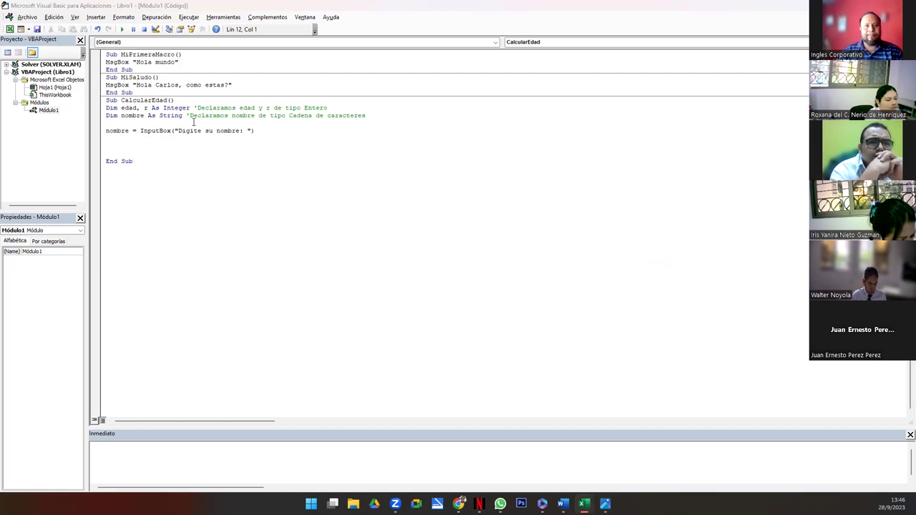
key(alt+F11)
Step: Run CalcularEdad from the Macros list and answer its name prompt
click(41, 56)
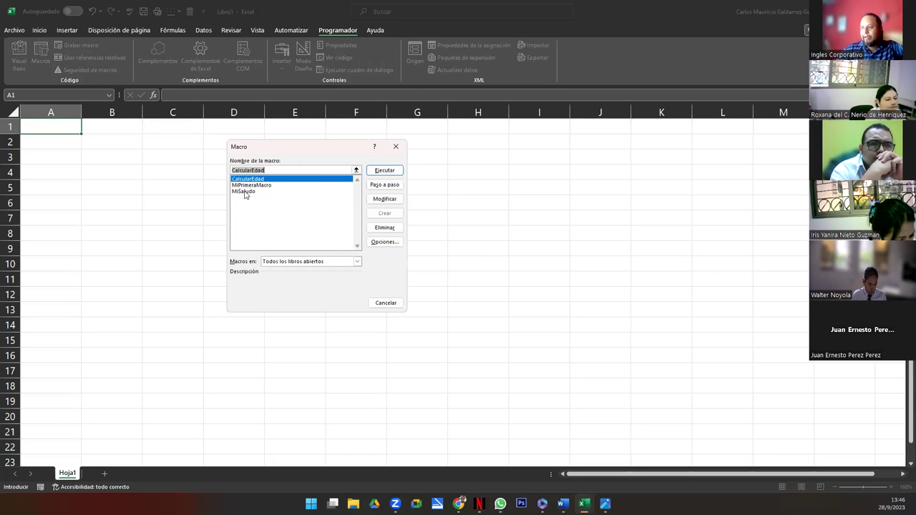
click(243, 191)
click(248, 179)
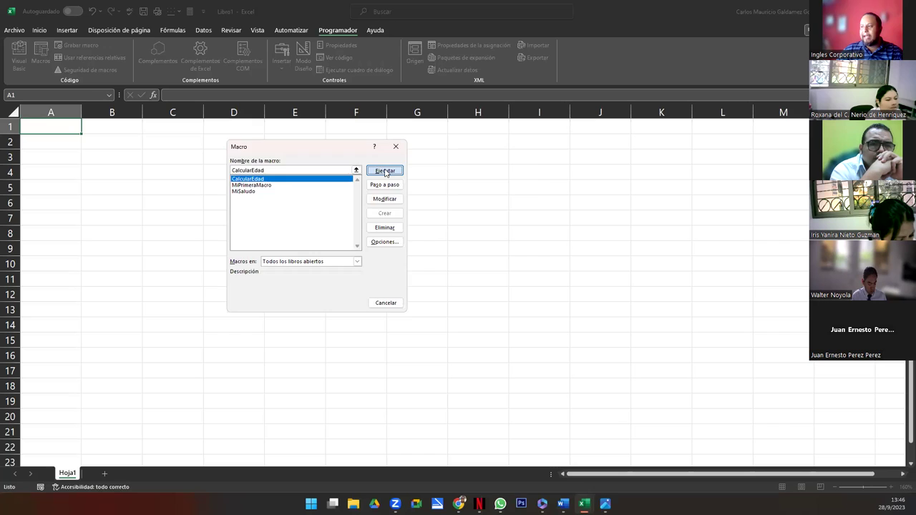
click(384, 170)
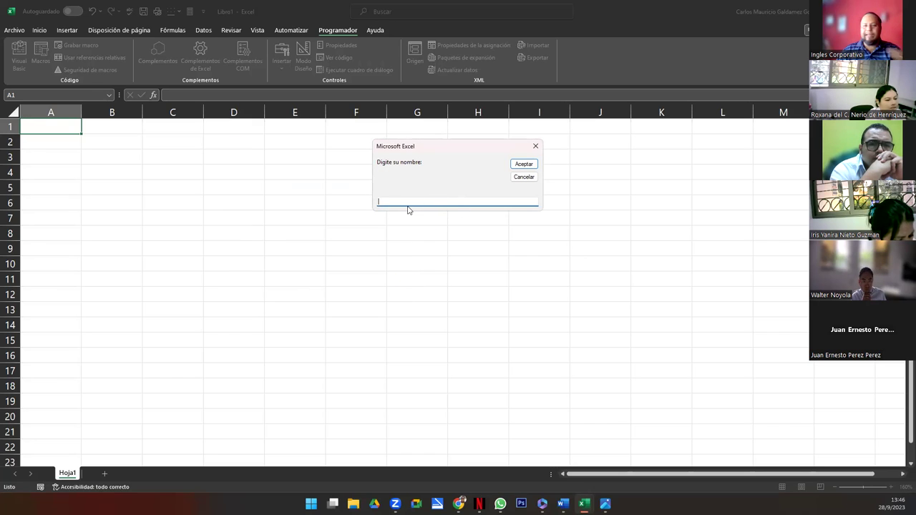
text(Carlos)
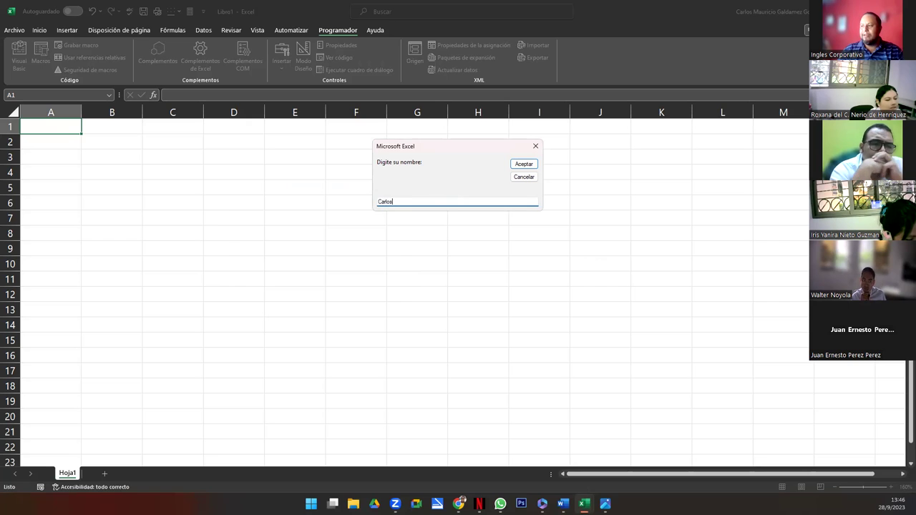
key(Return)
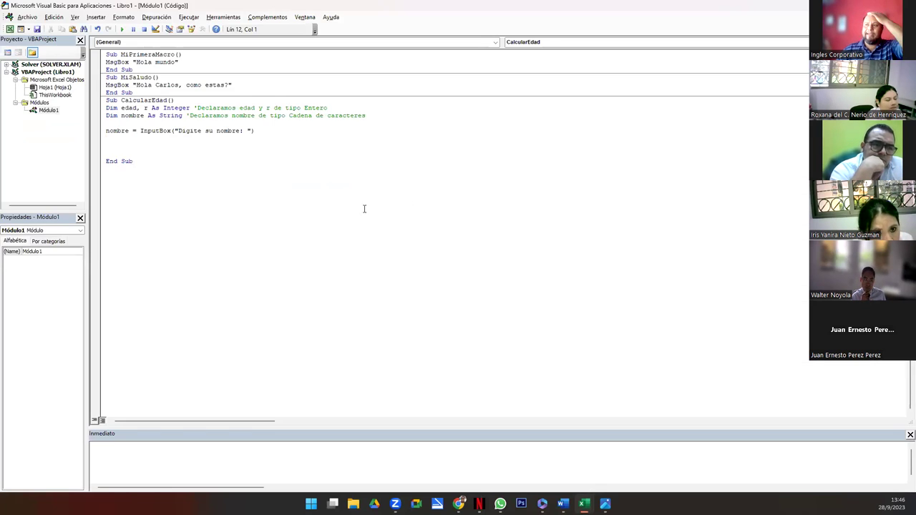
Step: Duplicate the nombre InputBox line onto the line below it
key(Home)
key(shift+End)
key(ctrl+c)
key(Down)
key(ctrl+v)
Step: Turn the copied line into edad = Val(InputBox("Digite año de nacimiento: "))
key(Delete)
key(Delete)
key(Delete)
key(Delete)
key(Delete)
key(Delete)
text(edad)
click(169, 138)
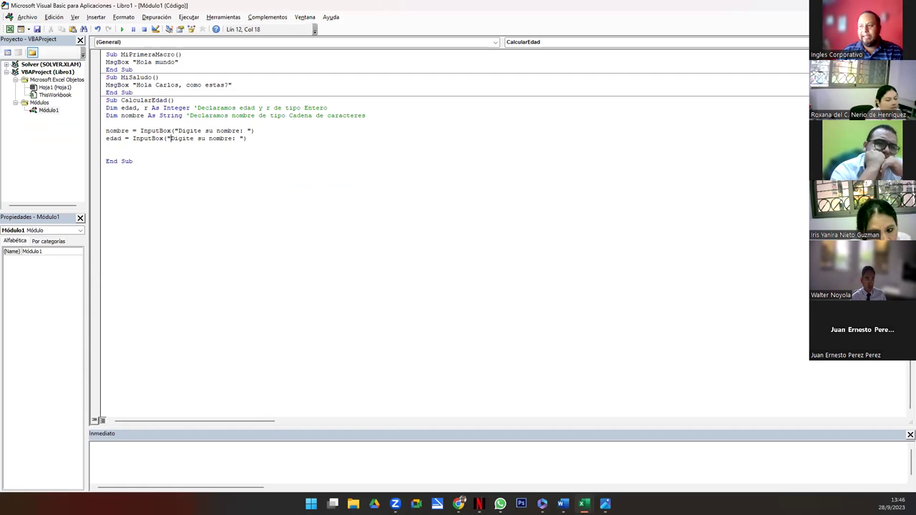
click(199, 138)
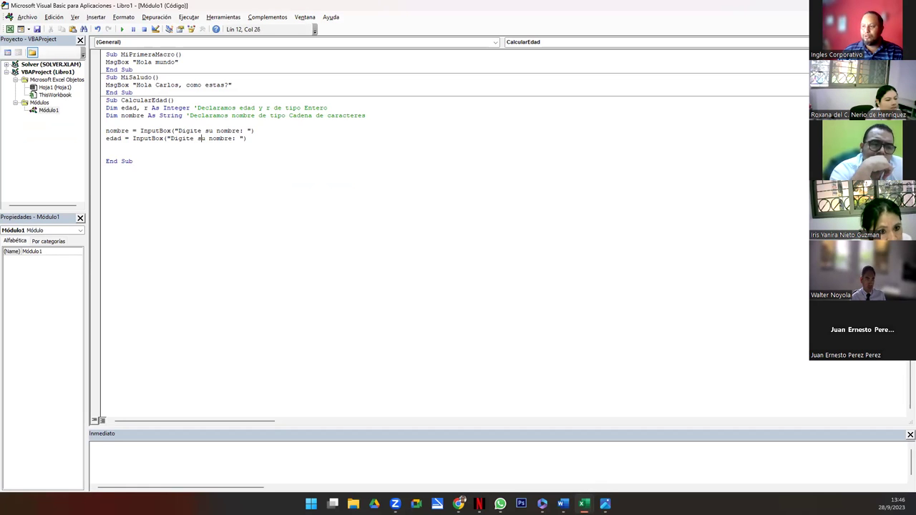
text(año de nacimiento)
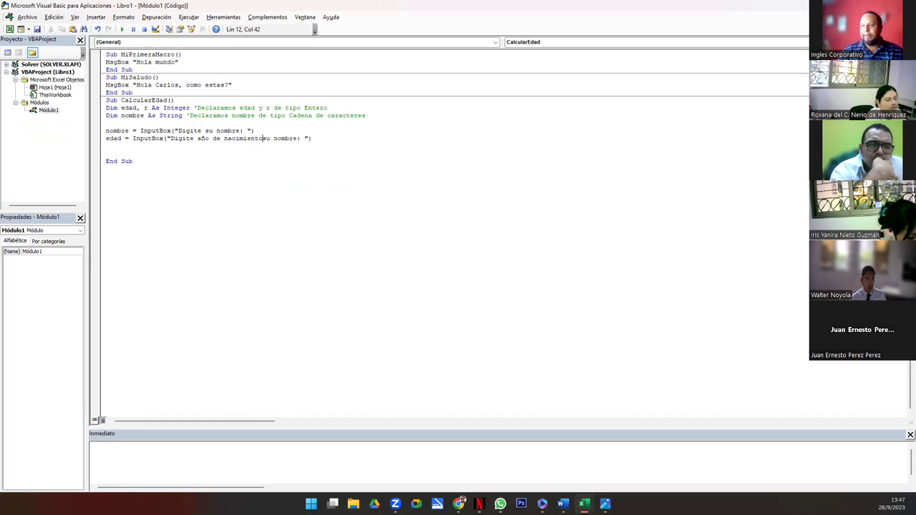
key(Delete)
key(Delete)
key(Delete)
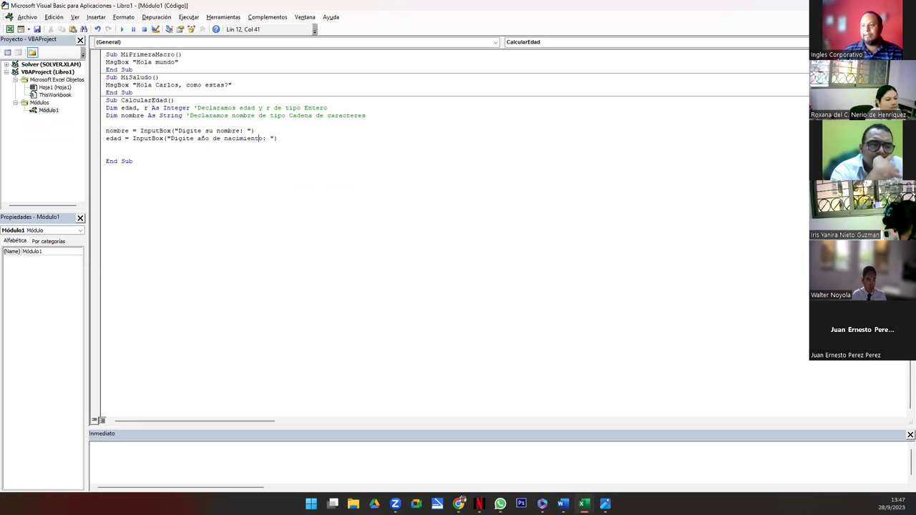
click(174, 138)
click(133, 138)
text(val()
key(End)
text())
key(Return)
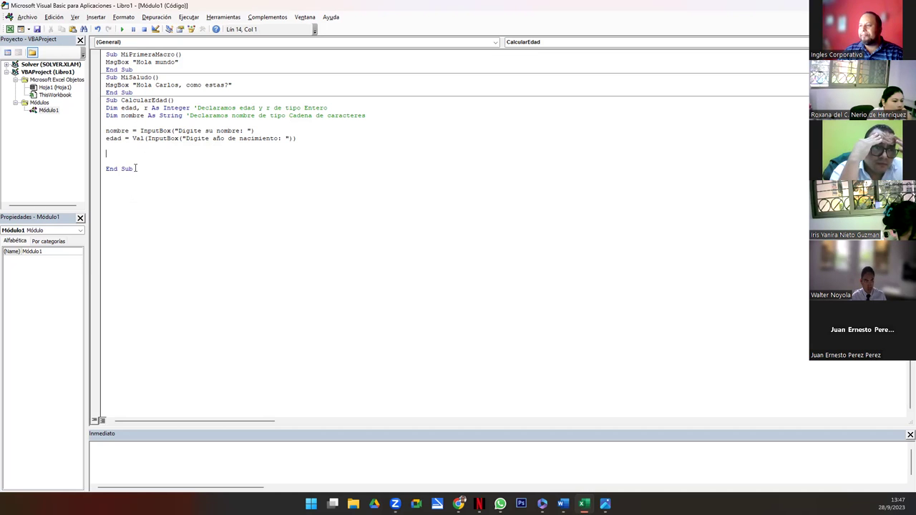
click(126, 108)
double_click(128, 107)
text(annio)
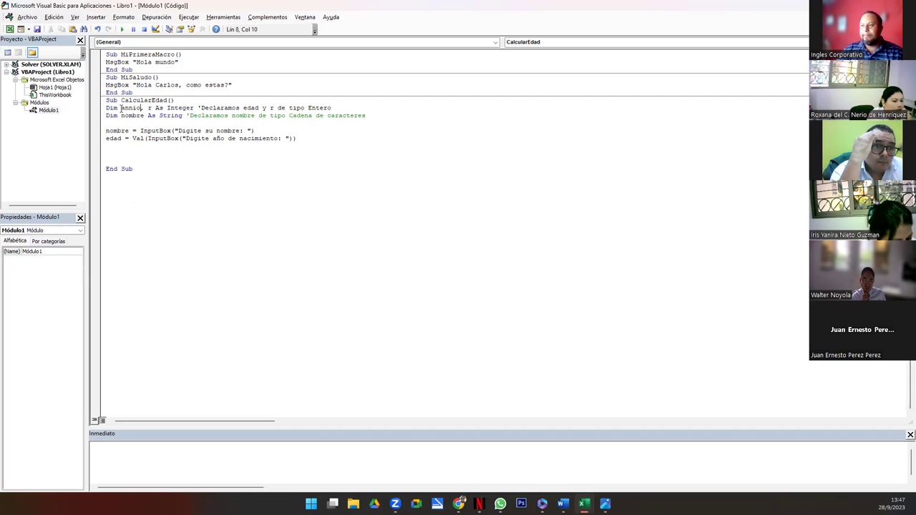
double_click(129, 107)
click(117, 138)
double_click(114, 138)
key(ctrl+v)
click(123, 153)
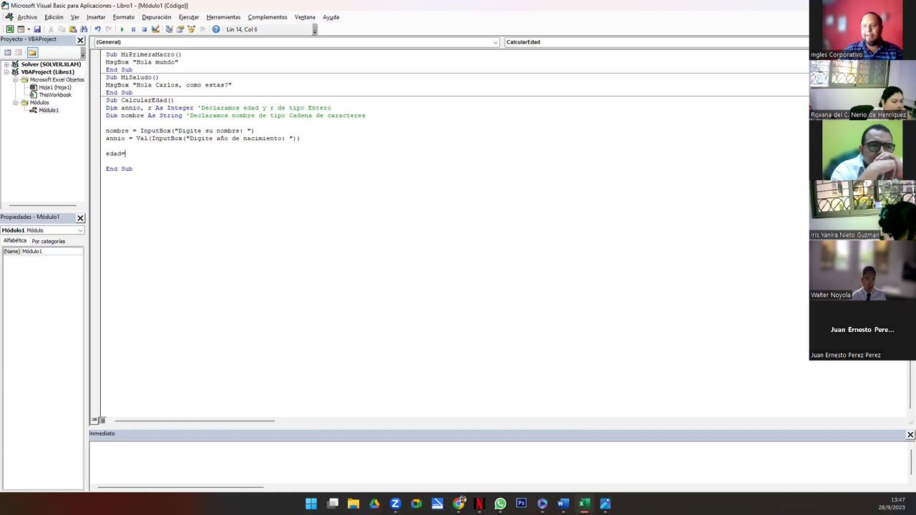
text( 2023-)
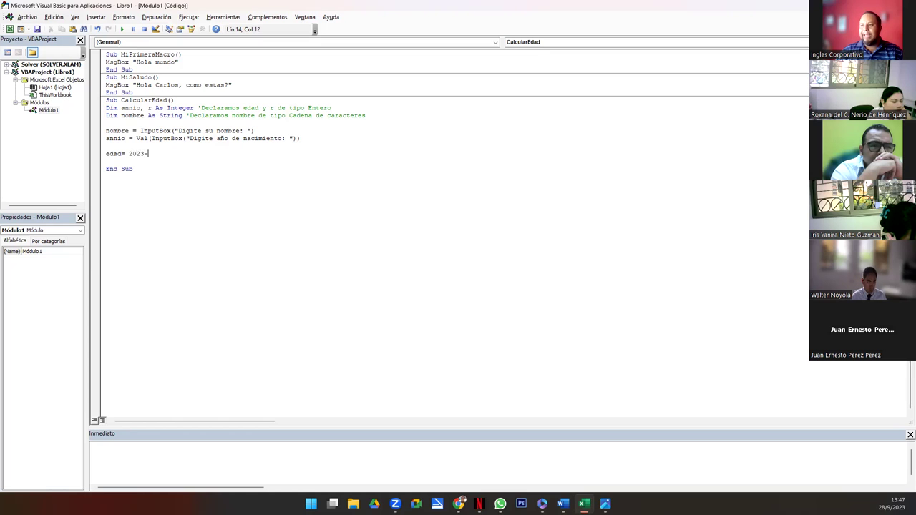
text(annio)
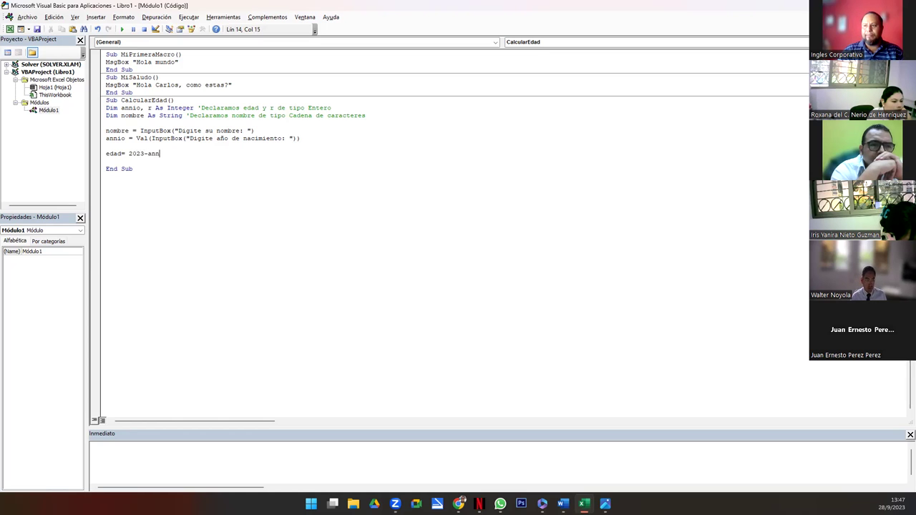
key(Return)
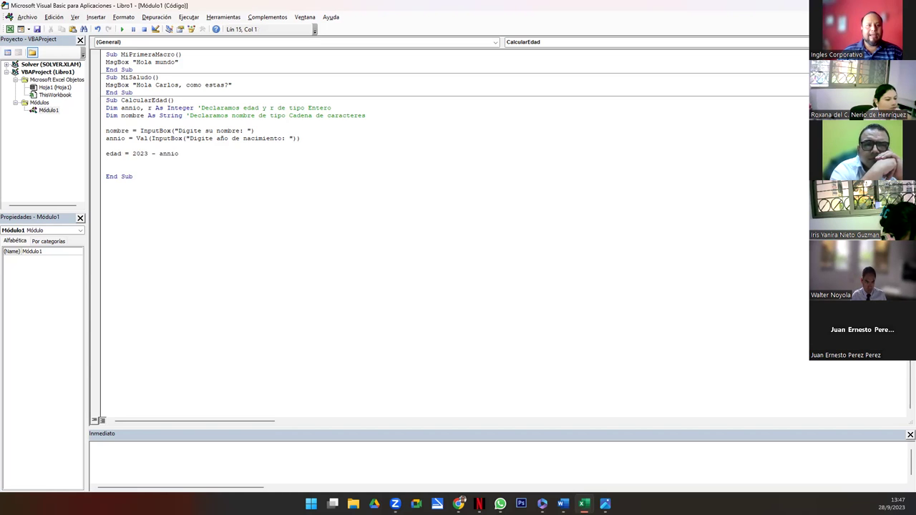
click(106, 176)
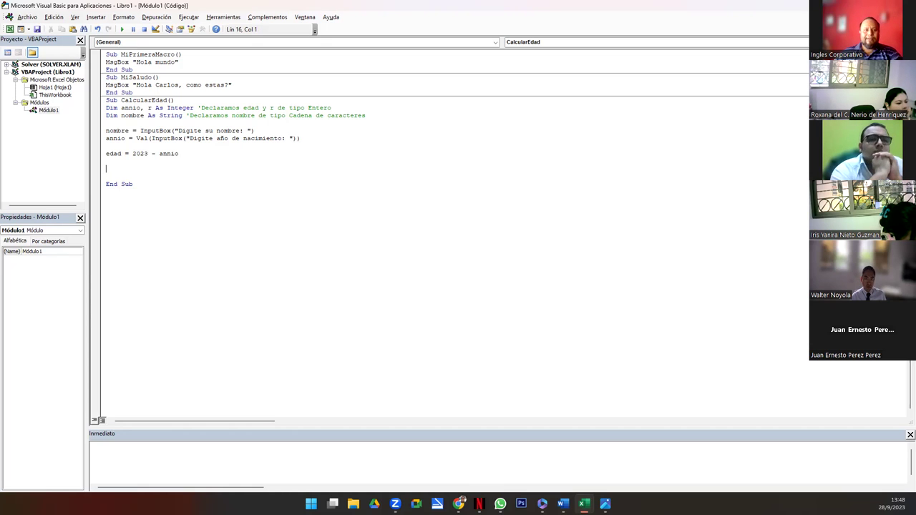
drag(129, 154, 179, 154)
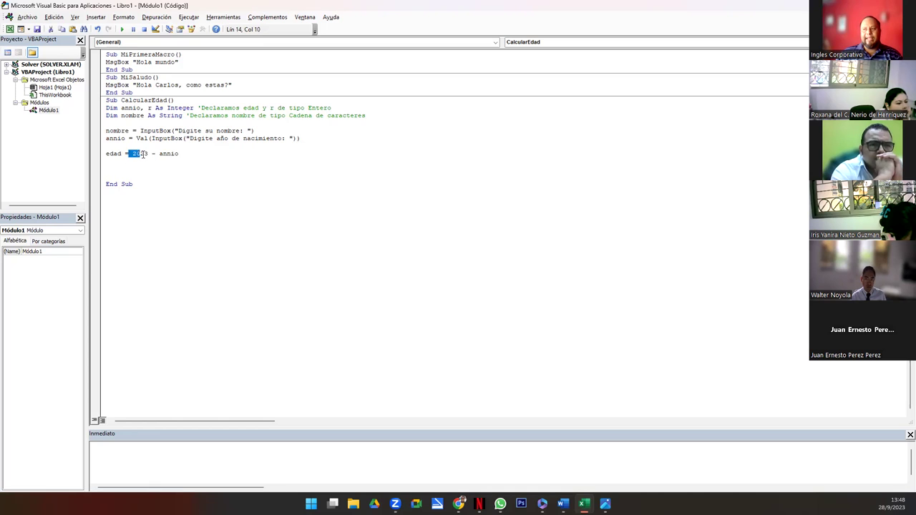
click(184, 155)
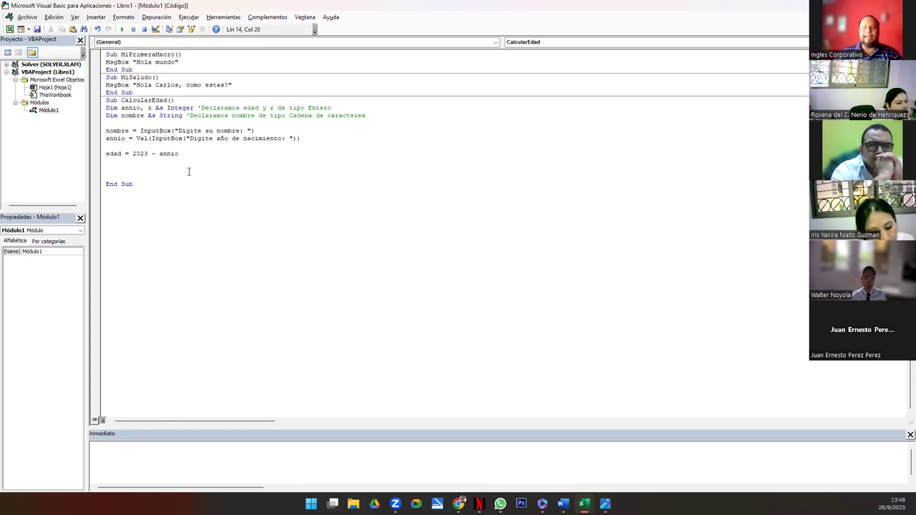
drag(189, 138, 281, 139)
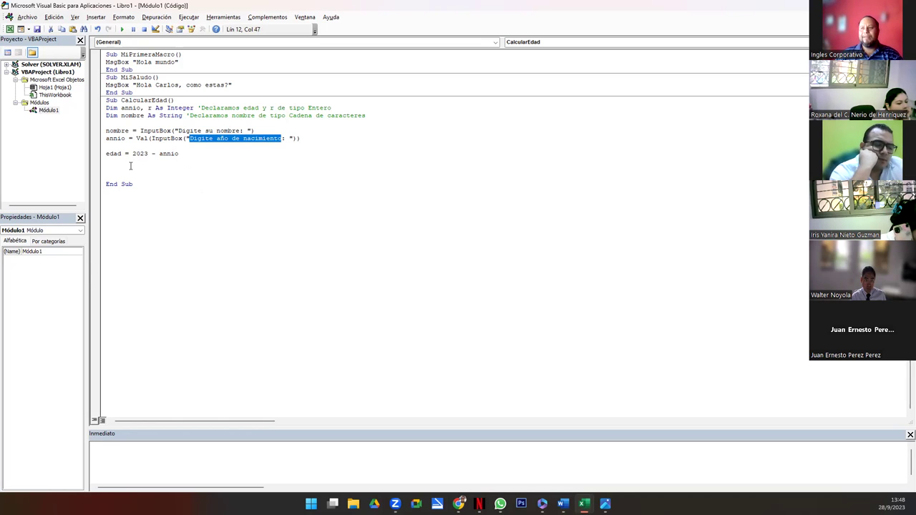
click(130, 170)
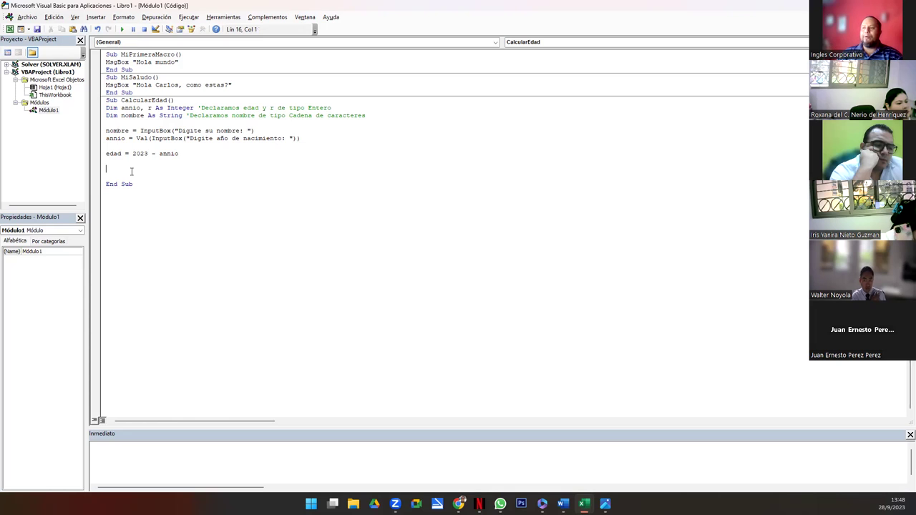
drag(106, 132, 308, 138)
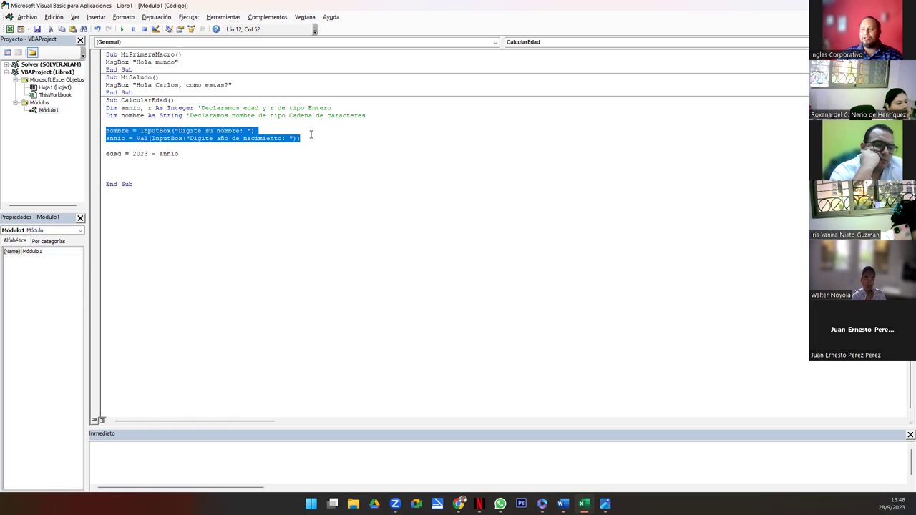
drag(181, 153, 100, 155)
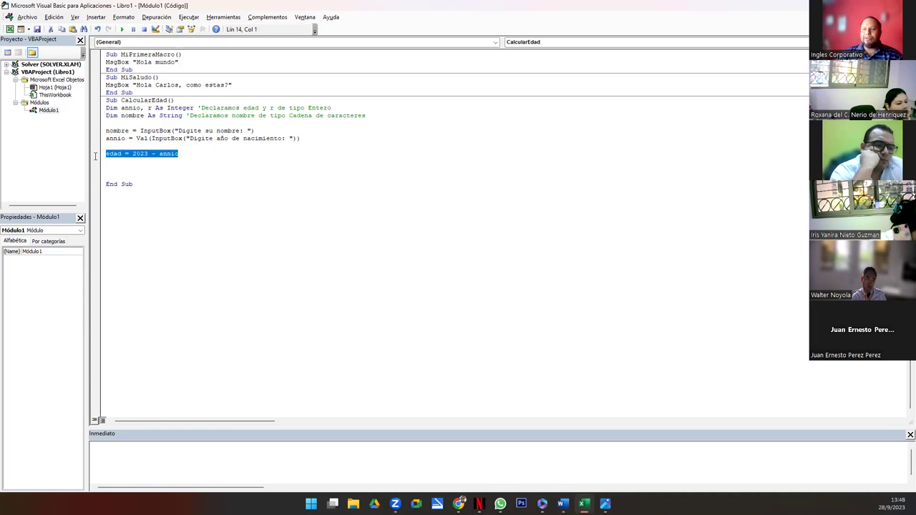
click(113, 123)
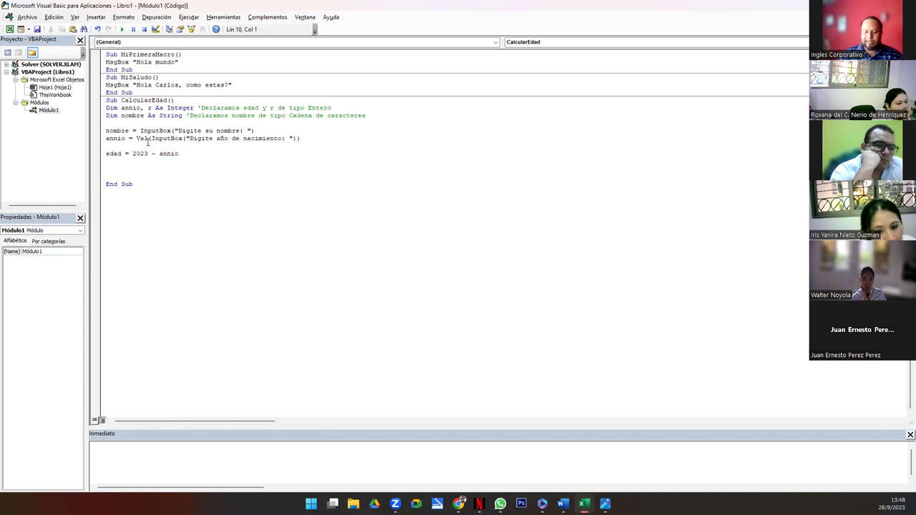
Step: Add comments 'Se solicitan los datos' and 'Se realizan las operaciones necesarias'
text(')
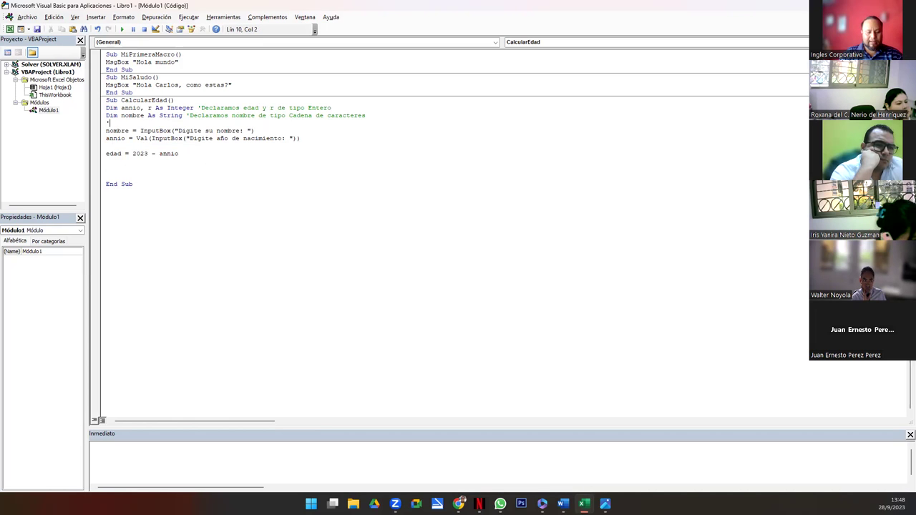
text(cit)
text(datos)
key(Down)
key(Down)
key(Down)
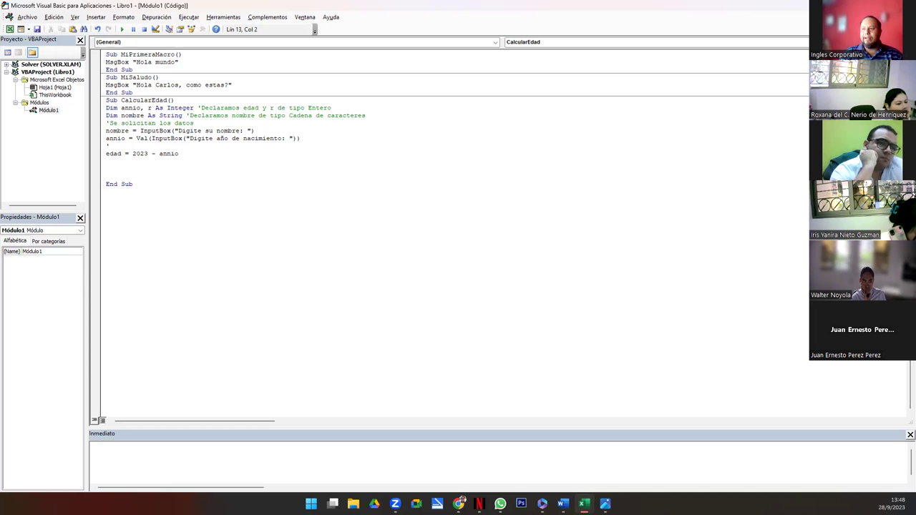
text(Se realizan lo c)
key(BackSpace)
text(raciones necesarias)
Step: Add the comment 'Se realizan las salidas de los resultados' and begin a msgbox(" line
key(Down)
key(Down)
text(')
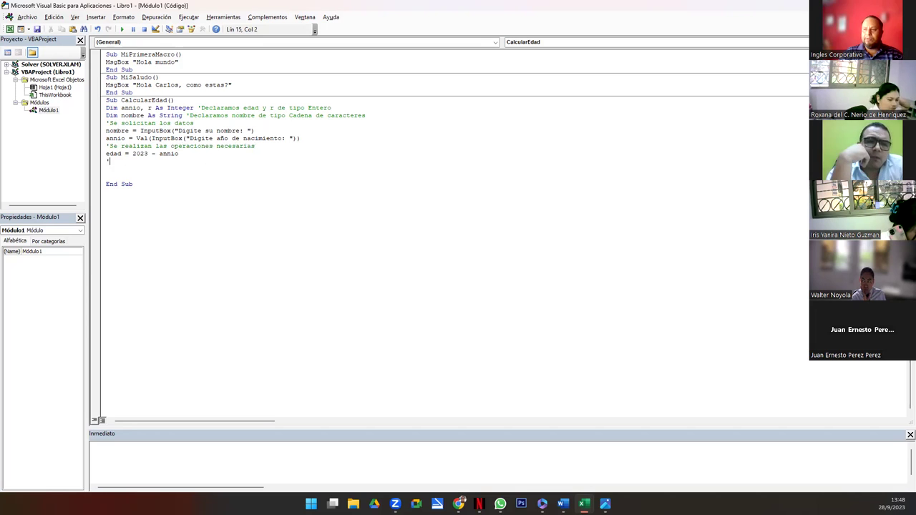
text(Se realizan las s)
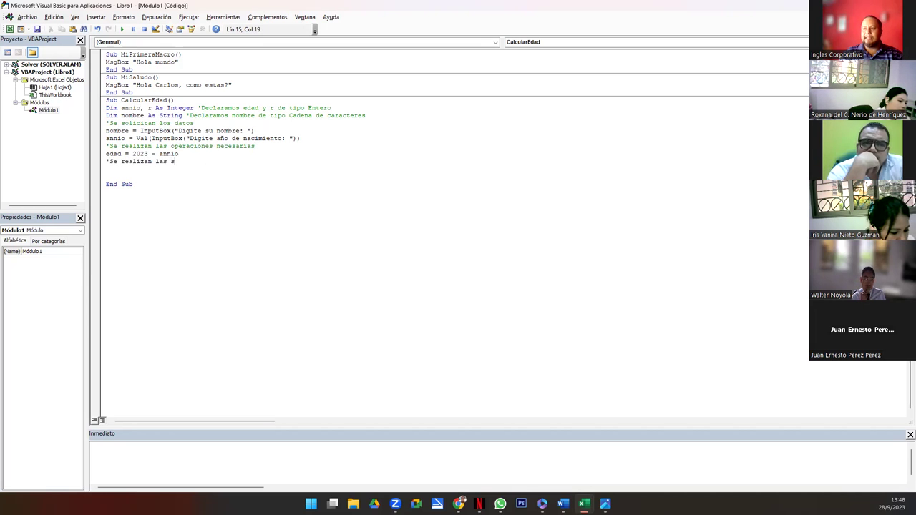
text(alidas de los resultados)
key(Return)
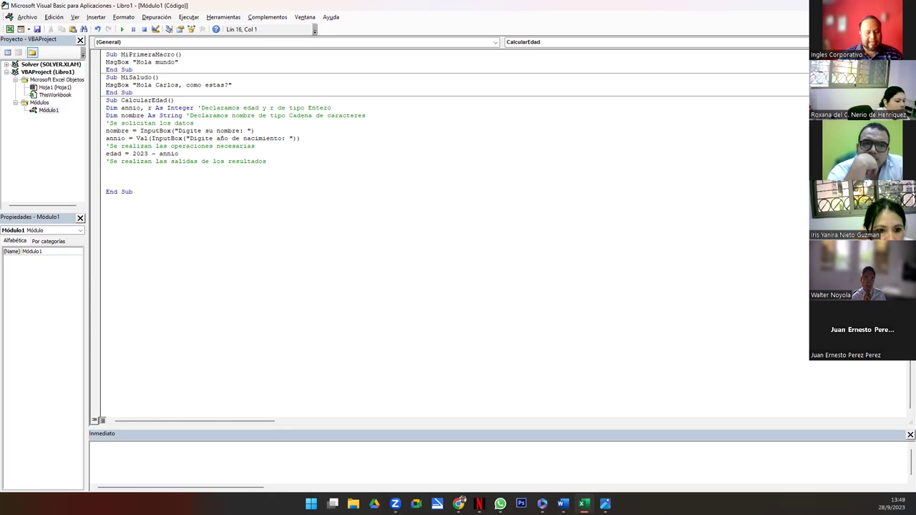
text(msgbox(")
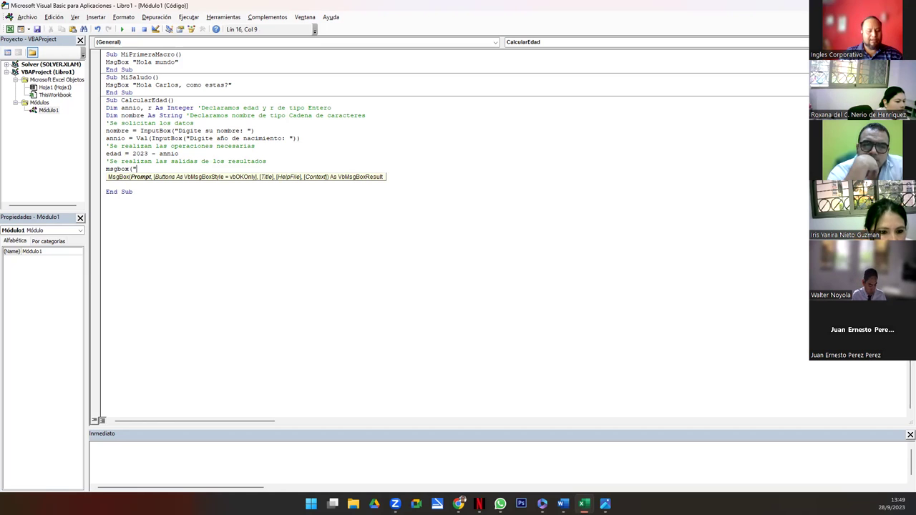
Step: Finish MsgBox ("Su nombre es: " & nombre & " su edad es: " & edad) and remove trailing blank lines
text(Su nombre es: )
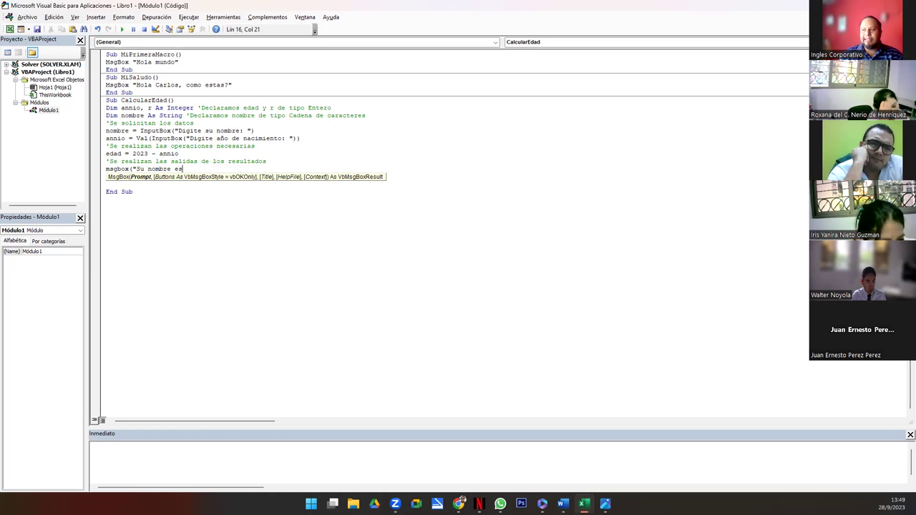
text("&)
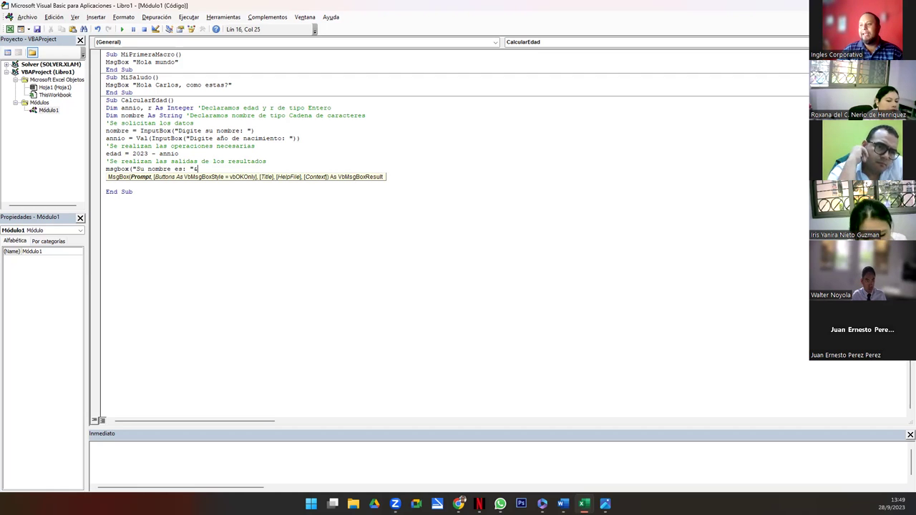
text(mbe)
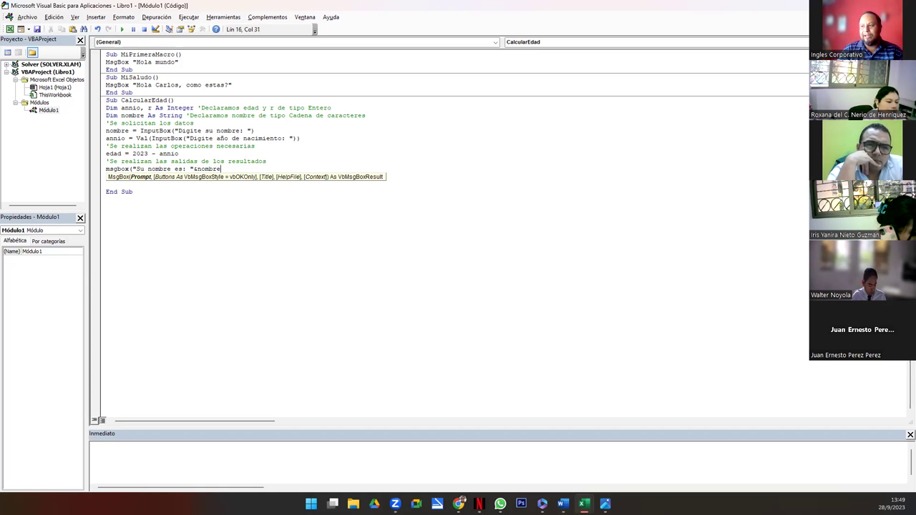
click(192, 169)
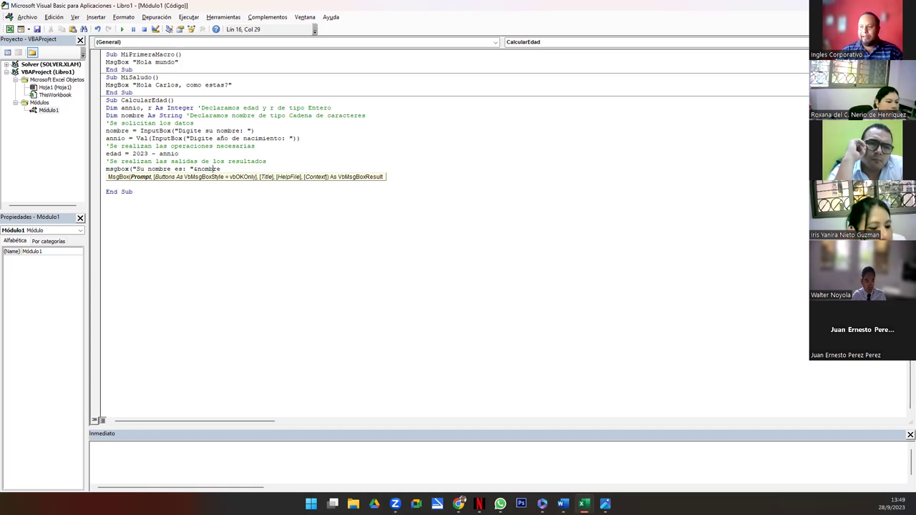
key(Right)
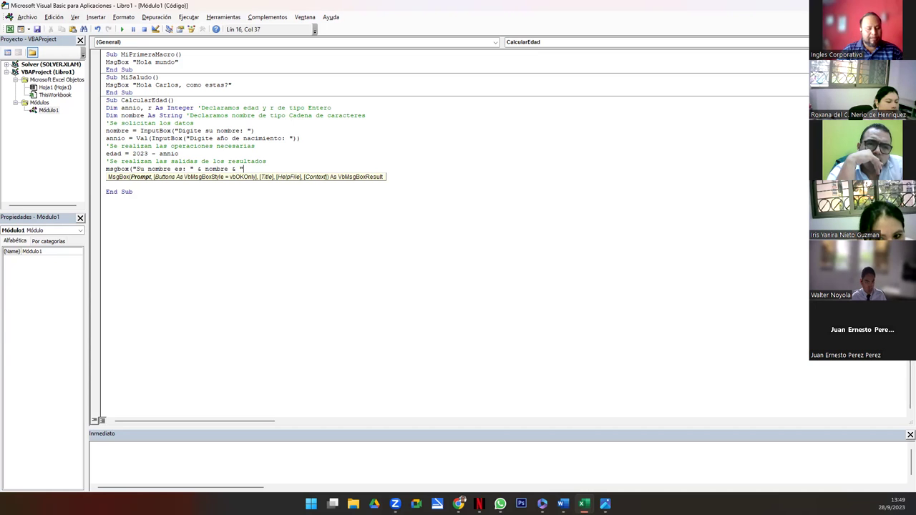
text(su edad es: " )
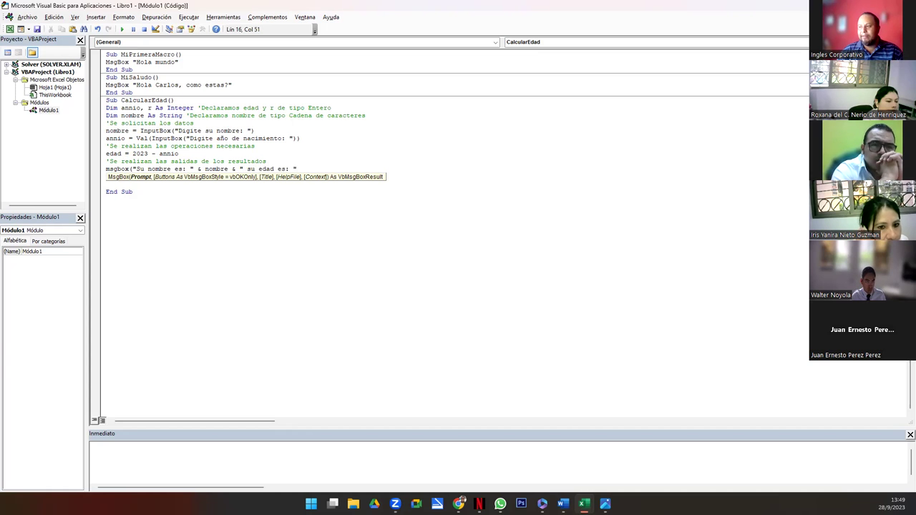
text(& edad)
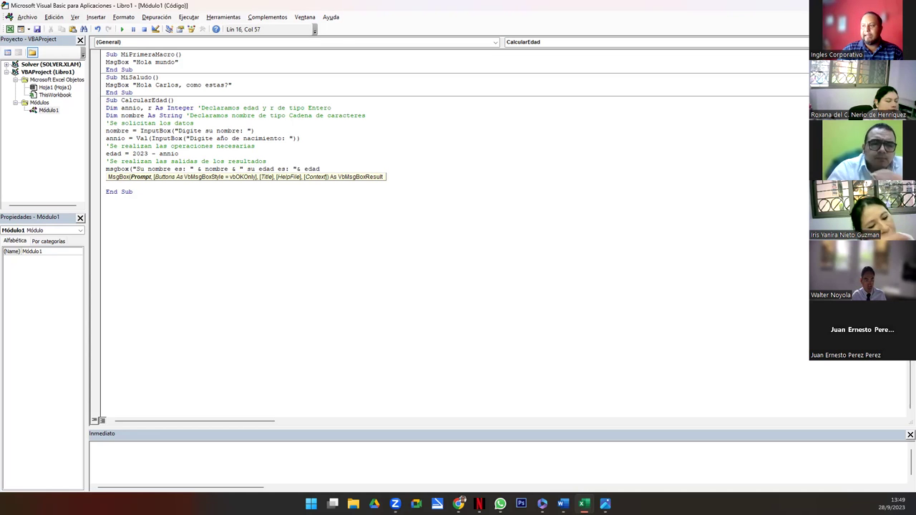
text())
key(Return)
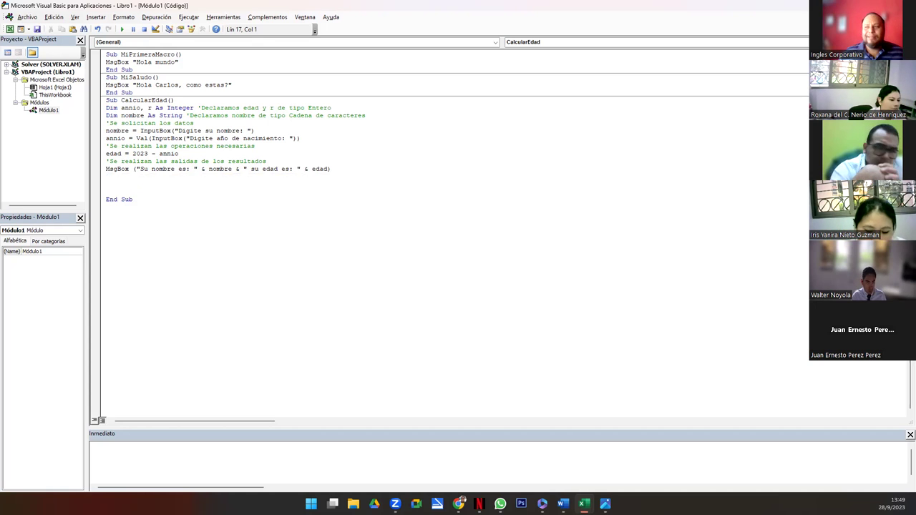
key(Delete)
key(Delete)
key(Delete)
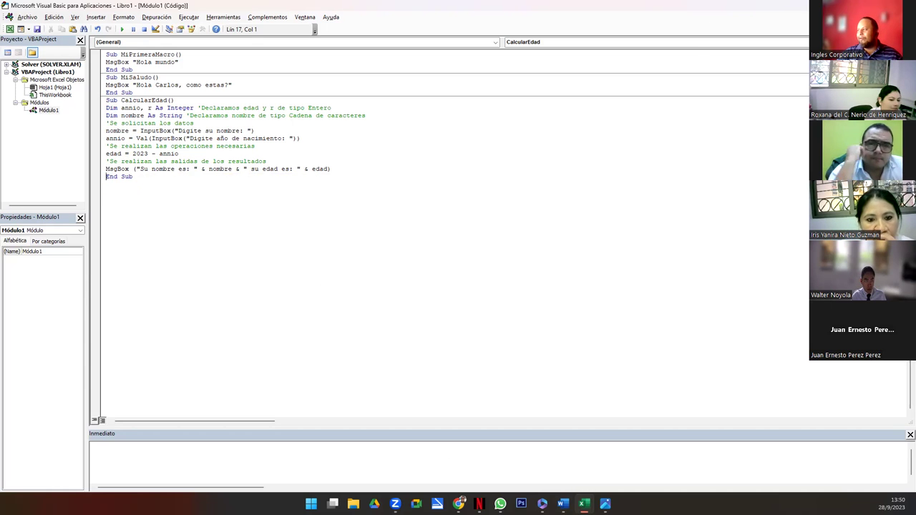
key(alt+F11)
Step: Run CalcularEdad with a name and birth year 1990, then close the age 33 message
click(105, 162)
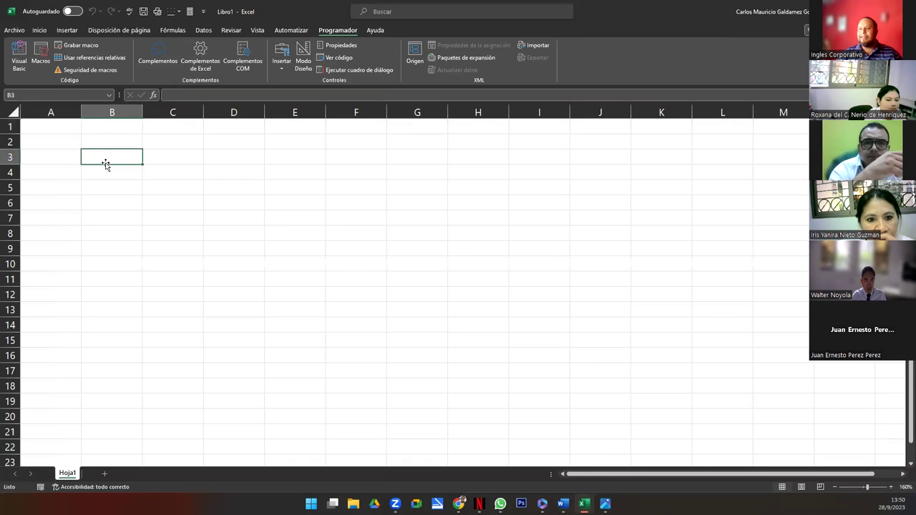
click(41, 56)
click(384, 170)
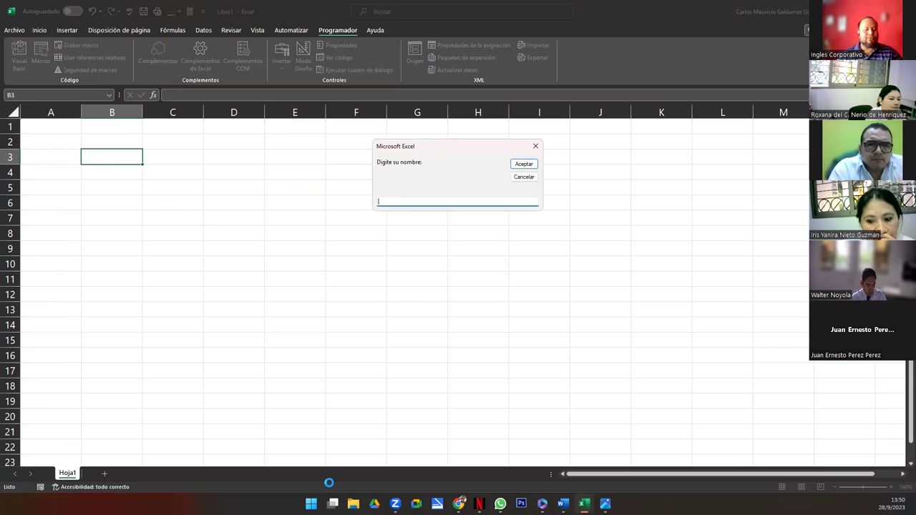
text(Carlos Galdamez)
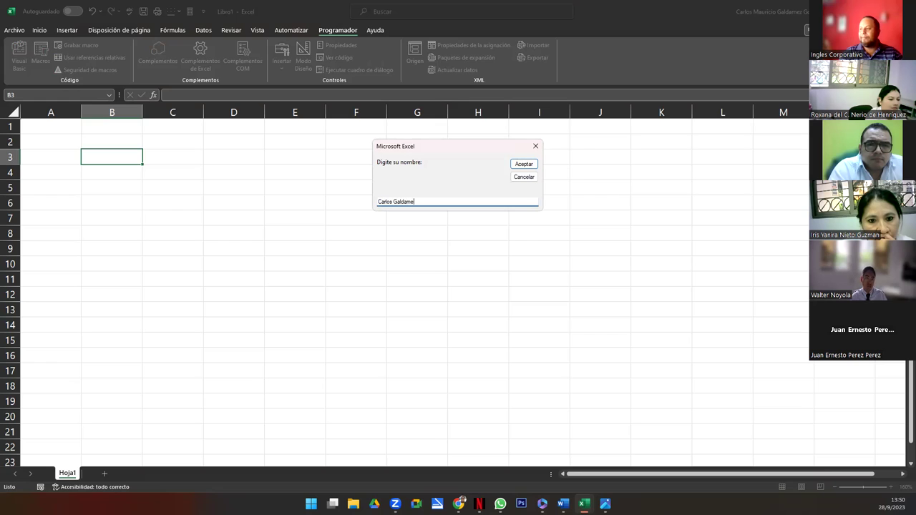
click(522, 165)
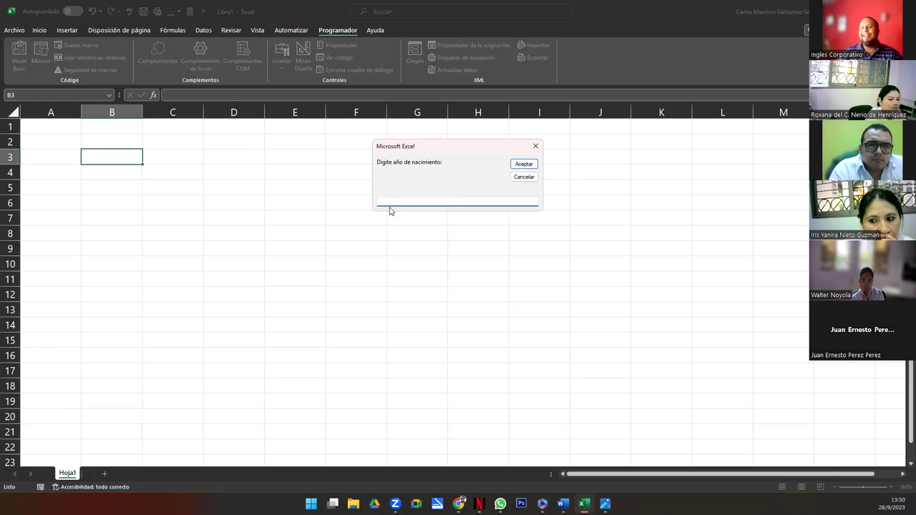
text(199)
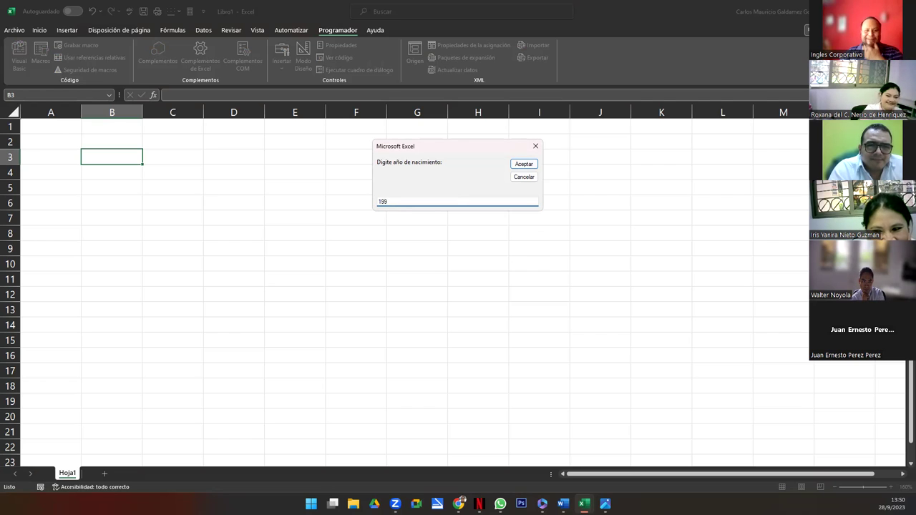
text(0)
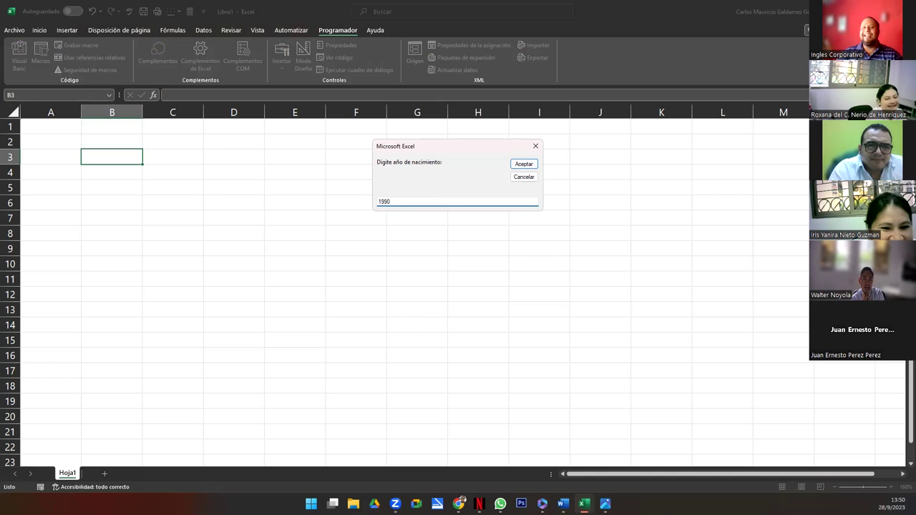
click(522, 163)
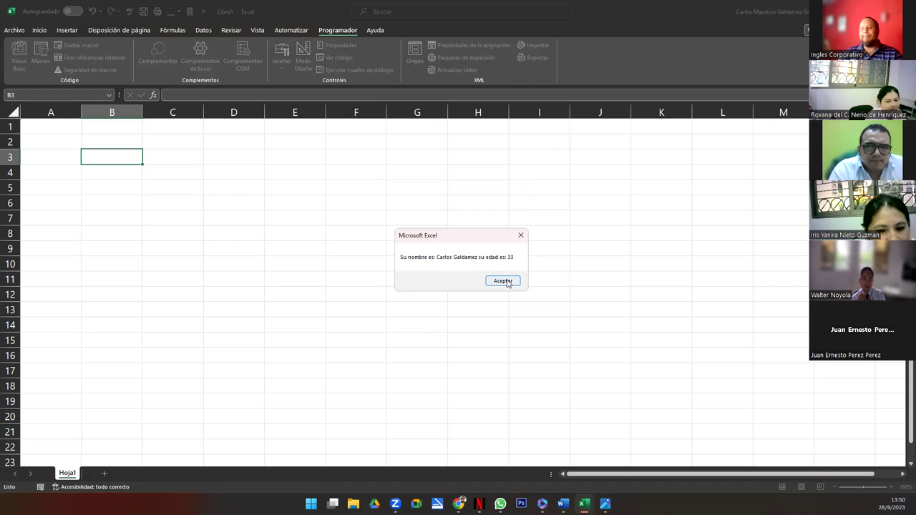
click(503, 281)
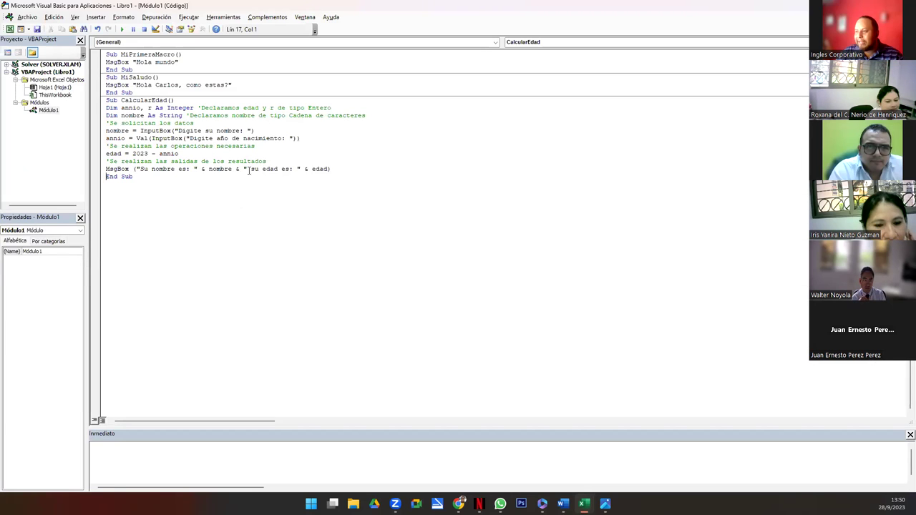
Step: Reword the message to ", su edad es: " & edad & " años de edad"
text(, )
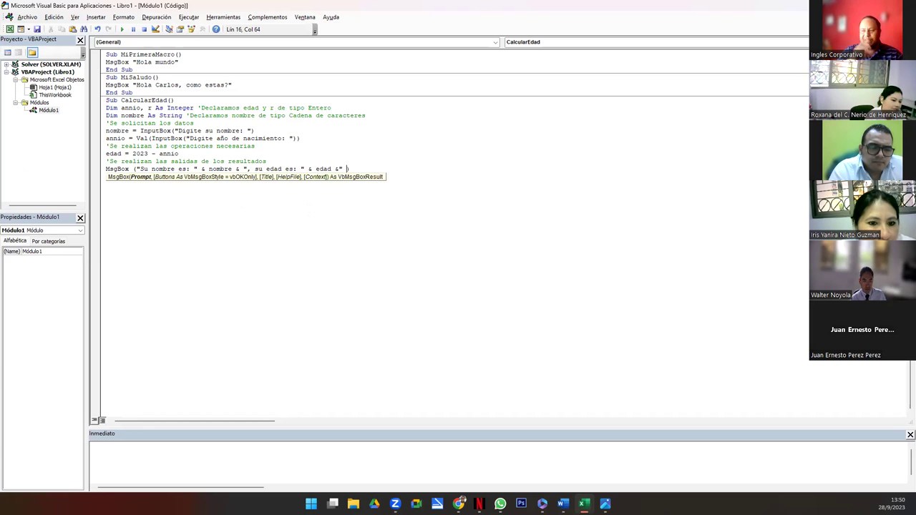
text( os d)
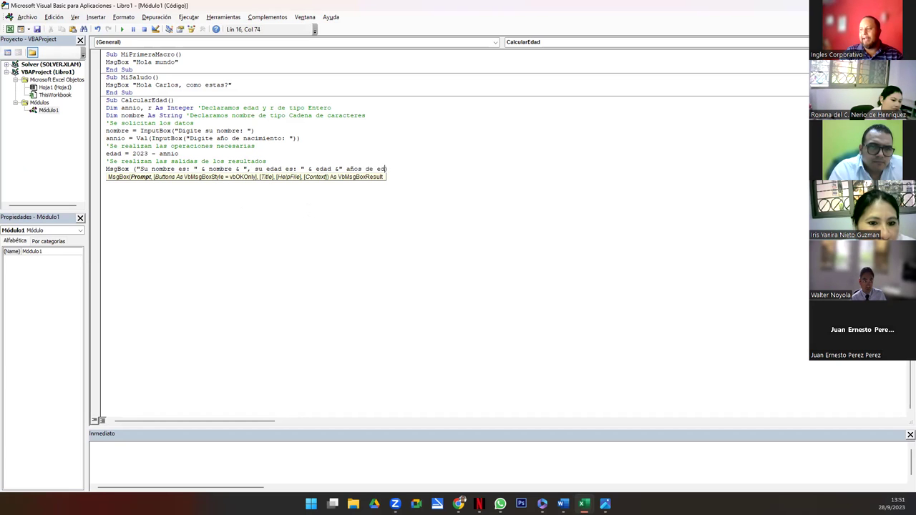
key(Down)
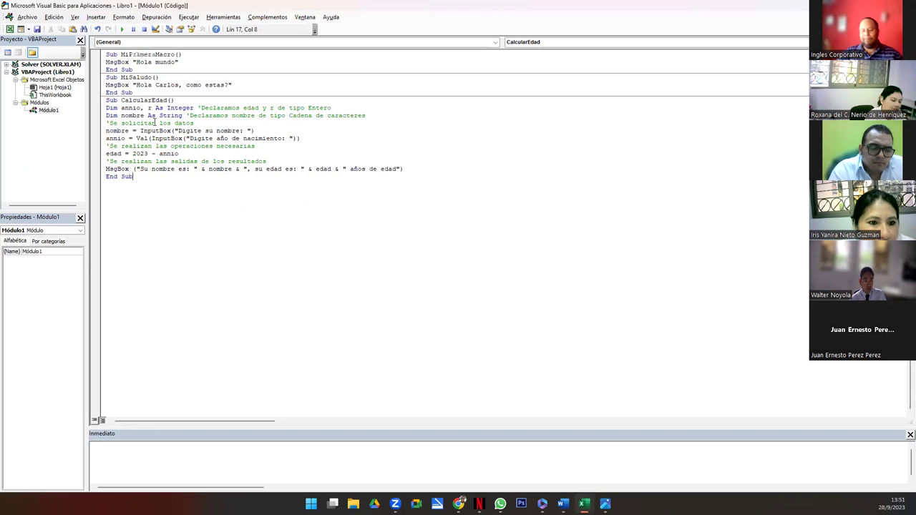
key(alt+F11)
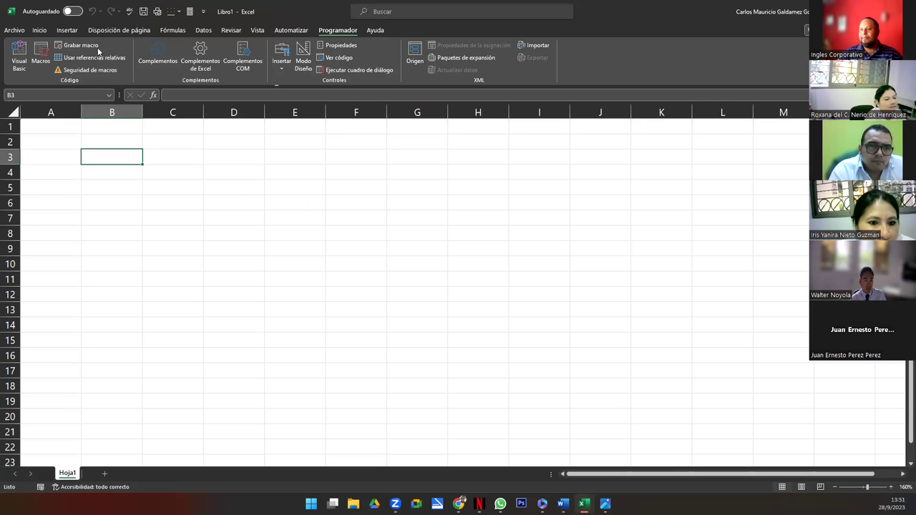
Step: Rerun CalcularEdad with a name and 1990, confirming the '33 años de edad' message
click(41, 55)
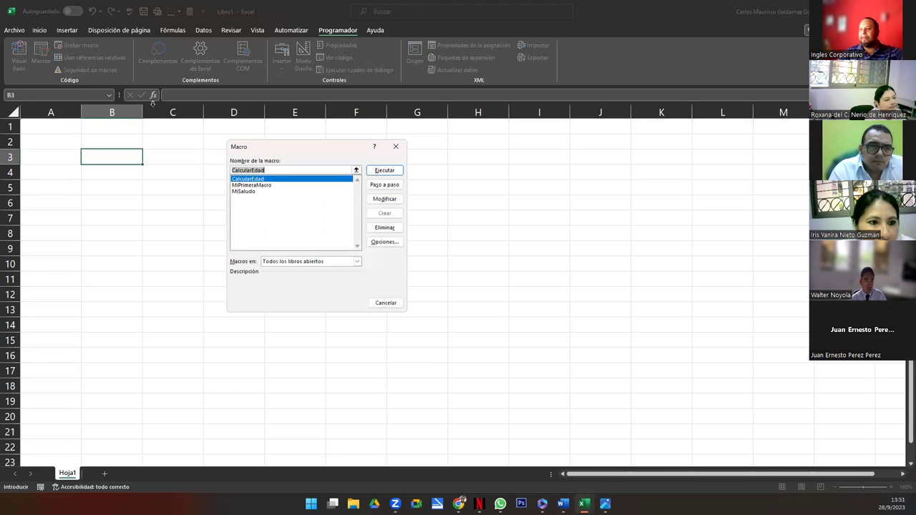
click(384, 172)
text(Ca)
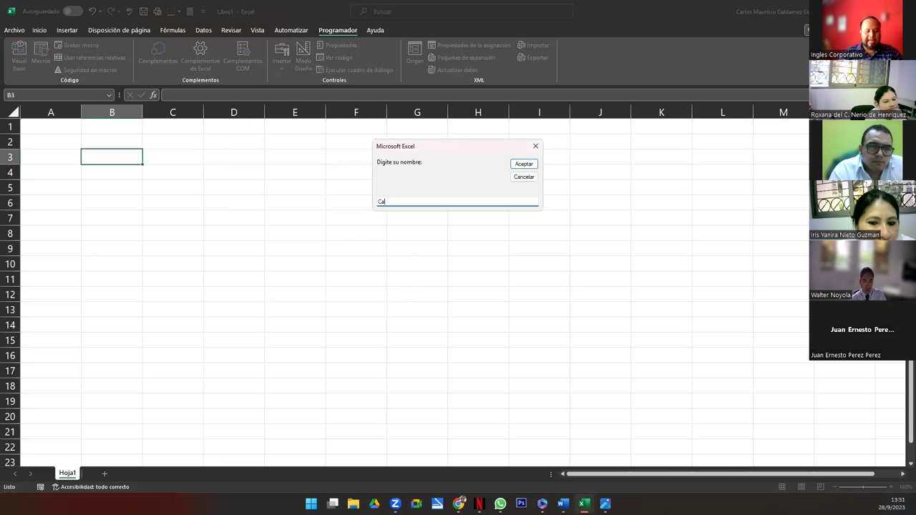
text(z)
key(Return)
text(1990)
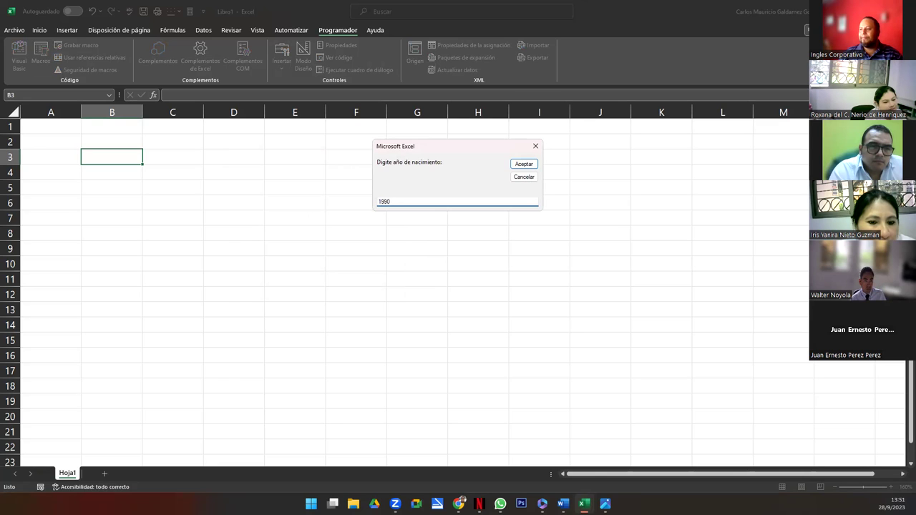
key(Return)
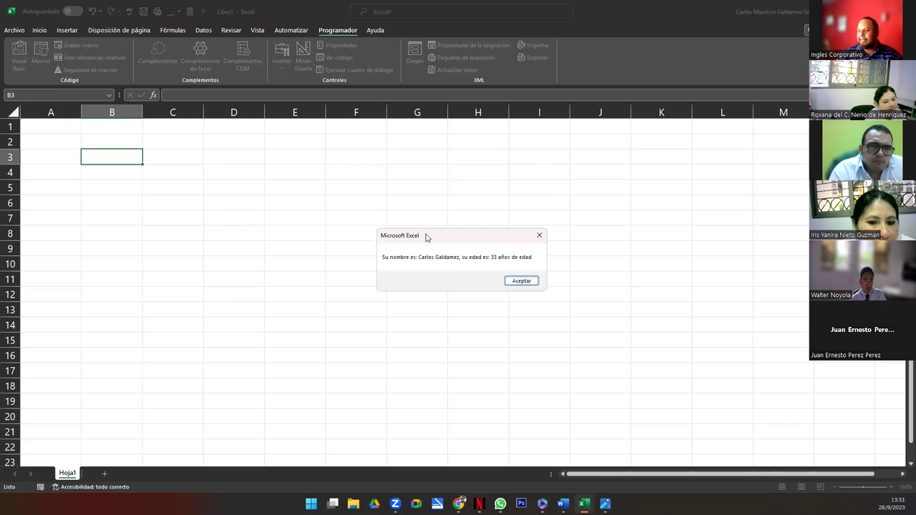
drag(427, 237, 341, 152)
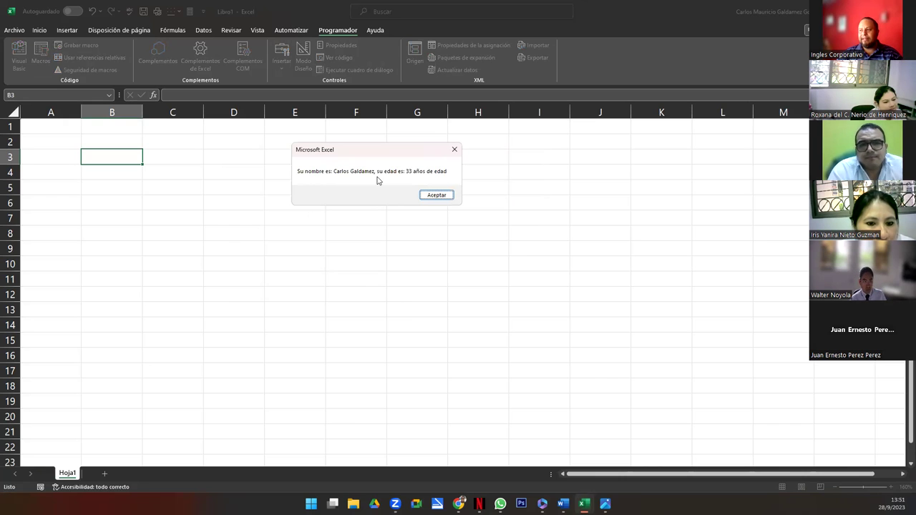
click(436, 195)
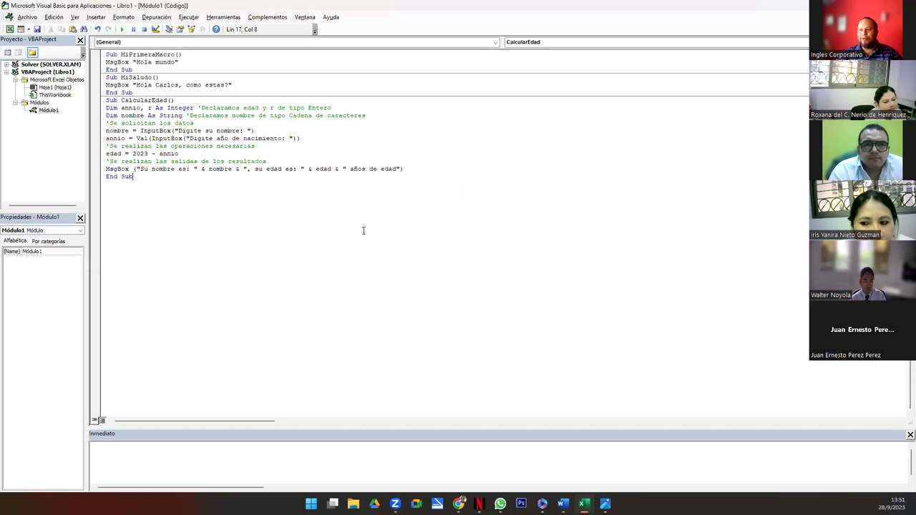
Step: Highlight the CalcularEdad procedure in Módulo1, from End Sub back up to the Sub line
click(169, 186)
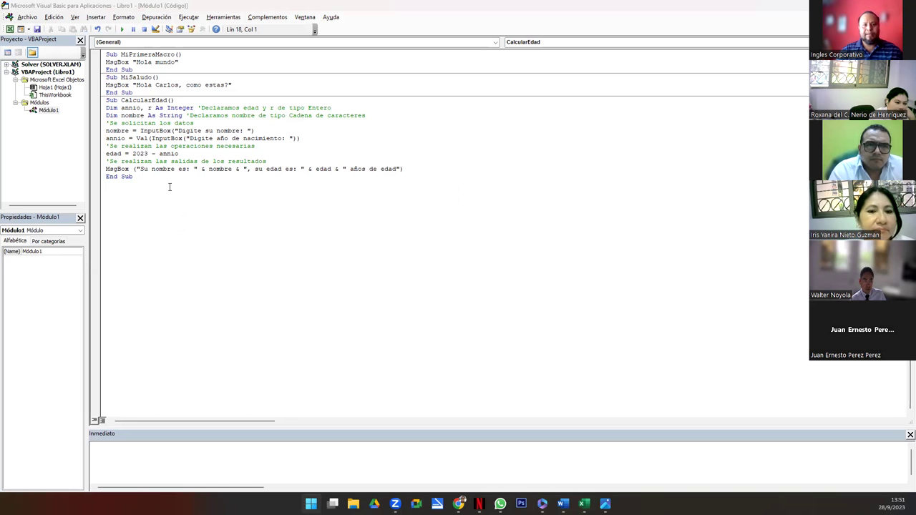
drag(139, 178, 106, 100)
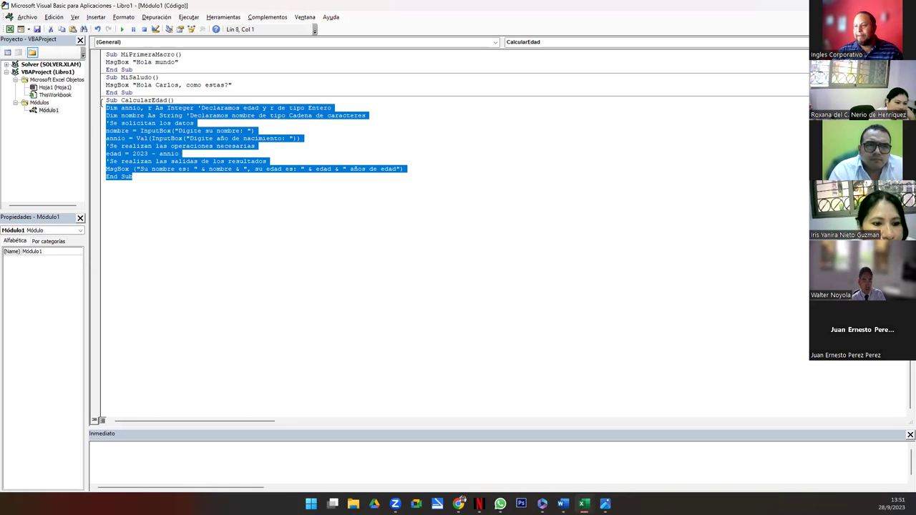
Step: Paste the CalcularEdad code into a new, maximized and zoomed-in Notepad note, then bring up the compile-error screenshot
click(616, 504)
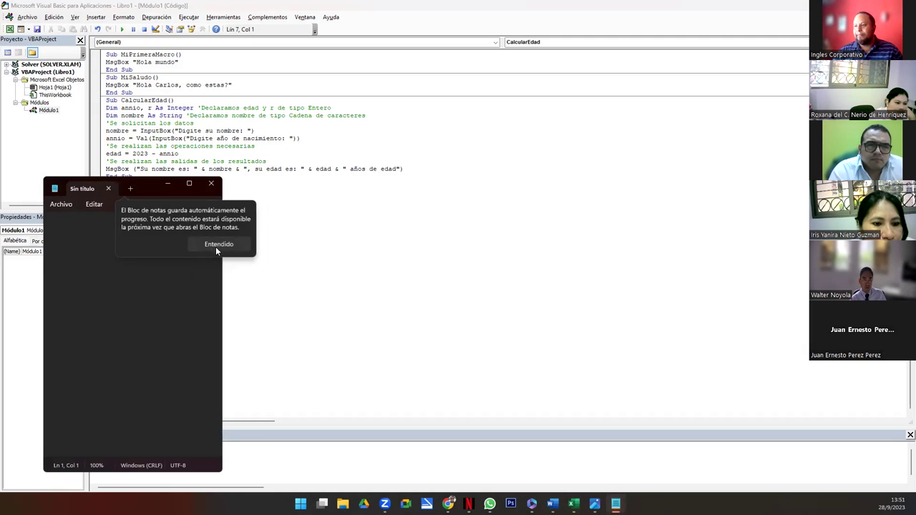
click(218, 245)
text(Sub CalcularEdad() Dim annio, r As Integer 'Declaramos edad y r de tipo Entero Dim nombre As String 'Declaramos nombre de tipo Cadena de caracteres 'Se solicitan los datos nombre = InputBox("Digite su nombre: ") annio = Val(InputBox("Digite año de nacimiento: ")) 'Se realizan las operaciones necesarias edad = 2023 - annio 'Se realizan las salidas de los resultados MsgBox ("Su nombre es: " & nombre & ", su edad es: " & edad & " años de edad") End Sub)
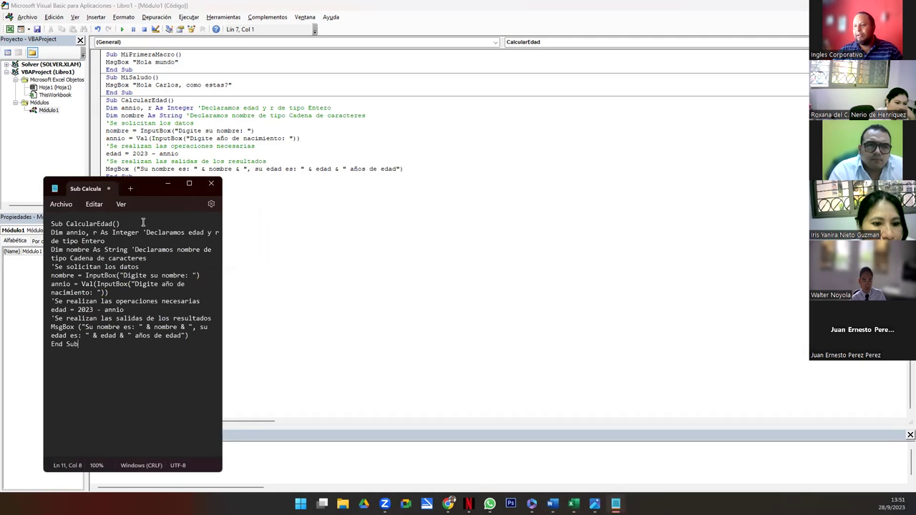
click(189, 183)
ctrl+scroll(265, 200, up, 1)
ctrl+scroll(287, 184, up, 2)
ctrl+scroll(285, 188, up, 3)
ctrl+scroll(285, 189, up, 2)
ctrl+scroll(299, 237, up, 2)
ctrl+scroll(299, 237, up, 5)
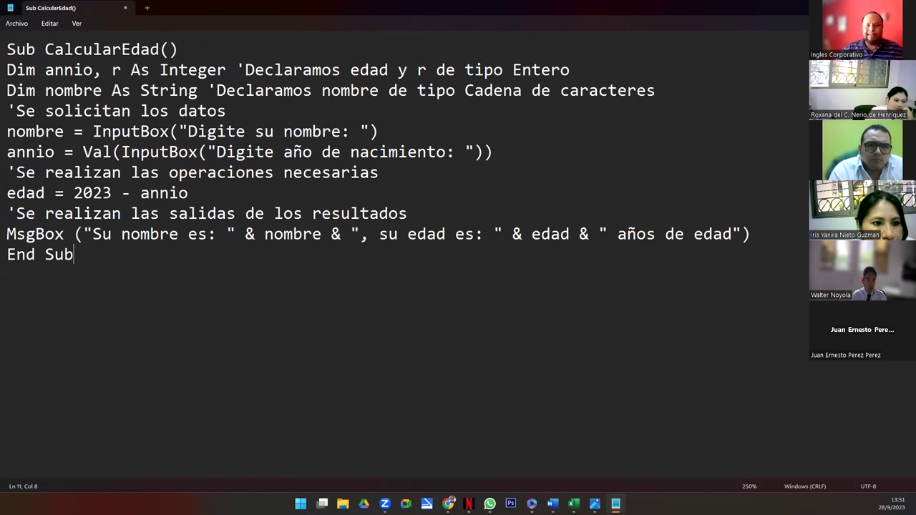
key(alt+Tab)
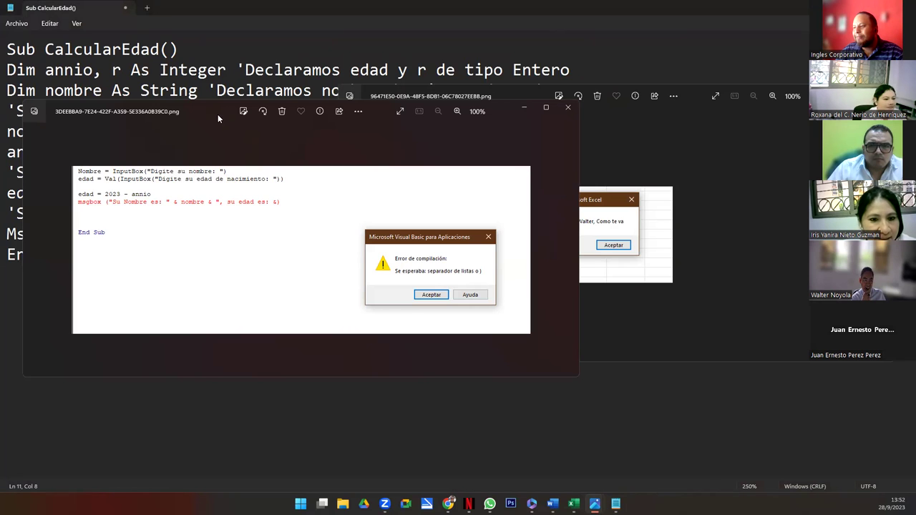
Step: Move the compile-error screenshot aside to compare it with the MsgBox line, then close it
drag(217, 113, 348, 233)
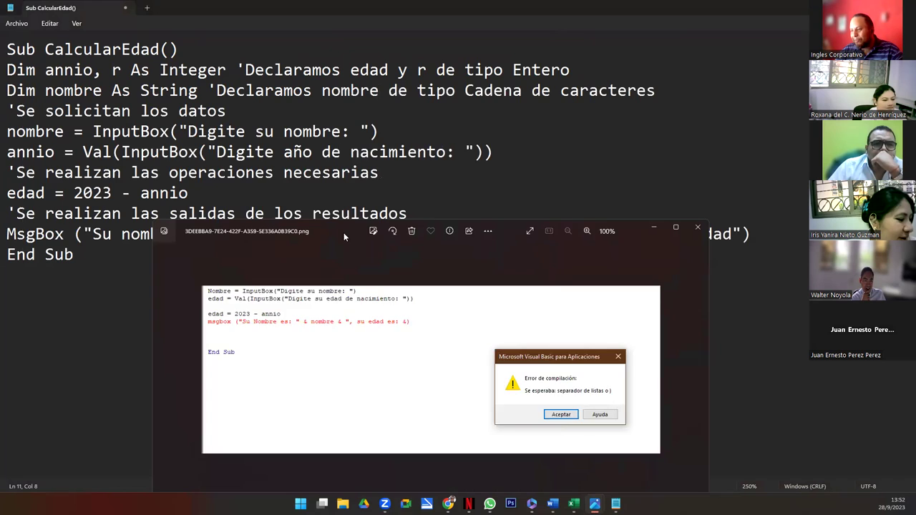
drag(343, 232, 358, 269)
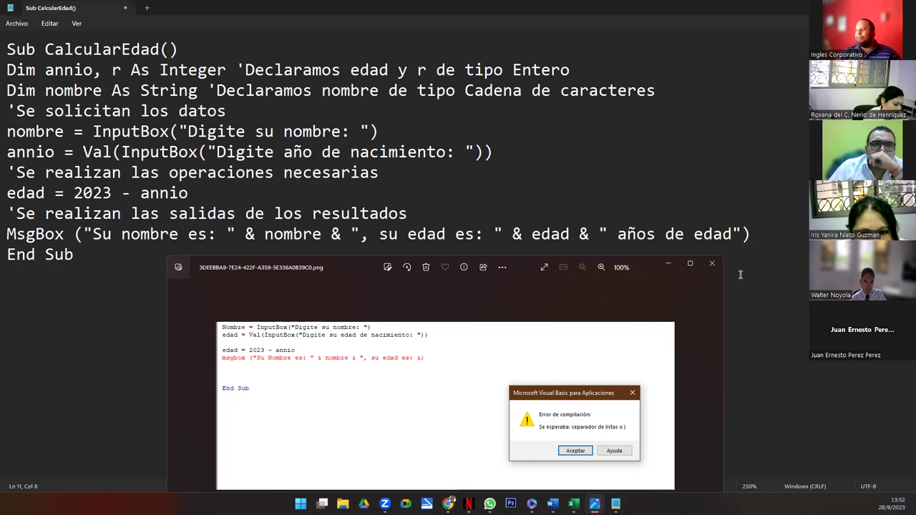
click(712, 267)
Step: Highlight parts of the Sub CalcularEdad() header, the Sub keyword and the empty parentheses, to explain them
scroll(302, 278, up, 1)
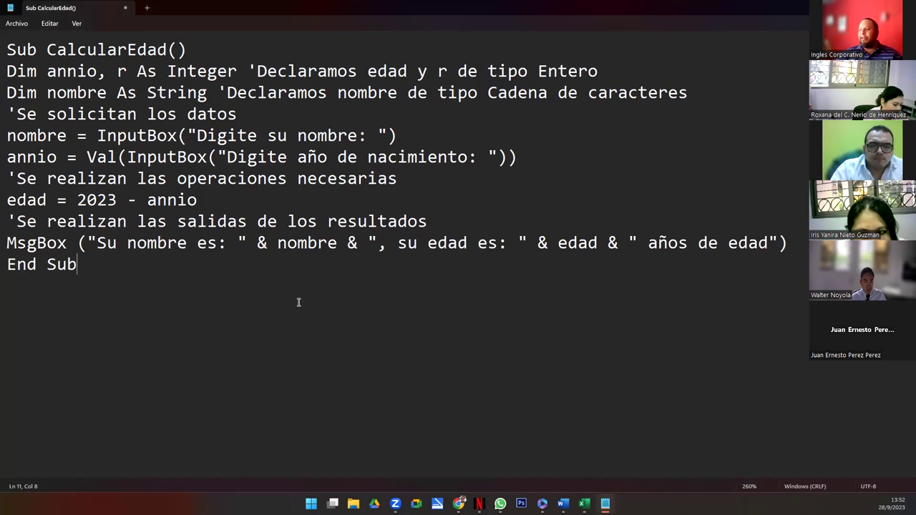
scroll(298, 300, up, 1)
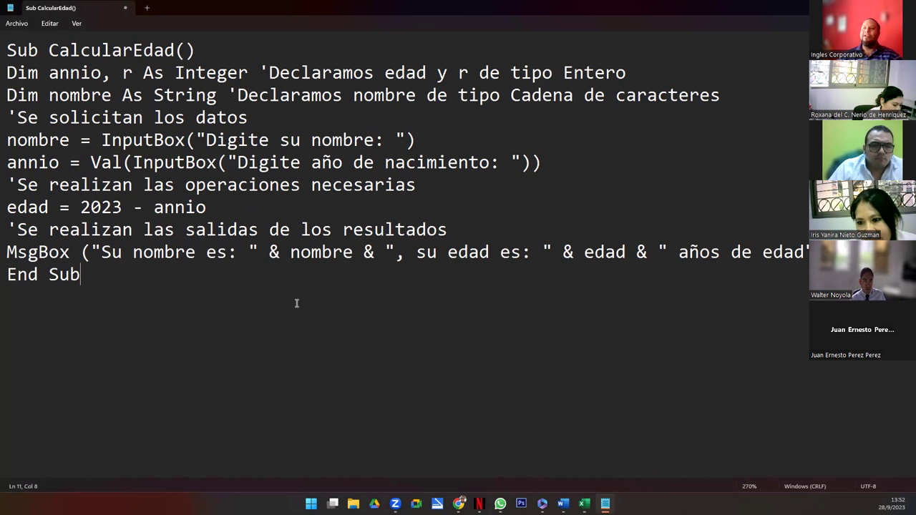
click(9, 50)
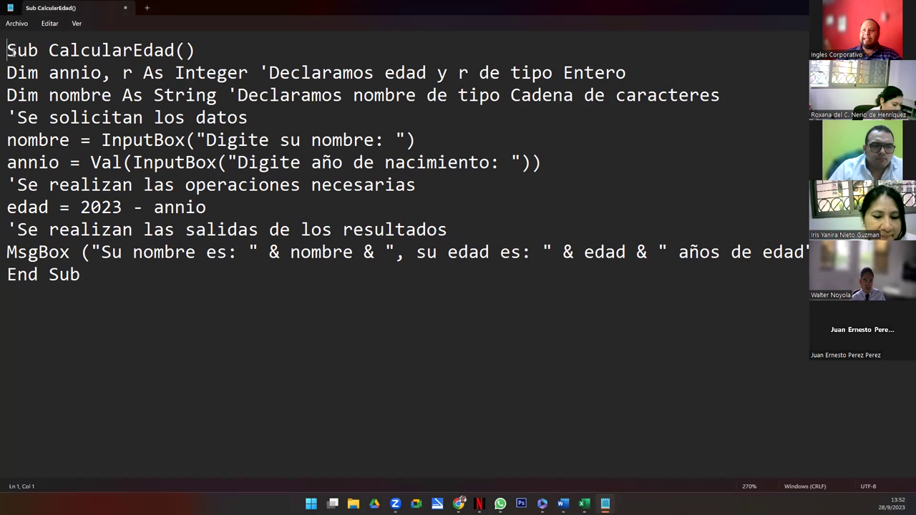
drag(12, 50, 202, 53)
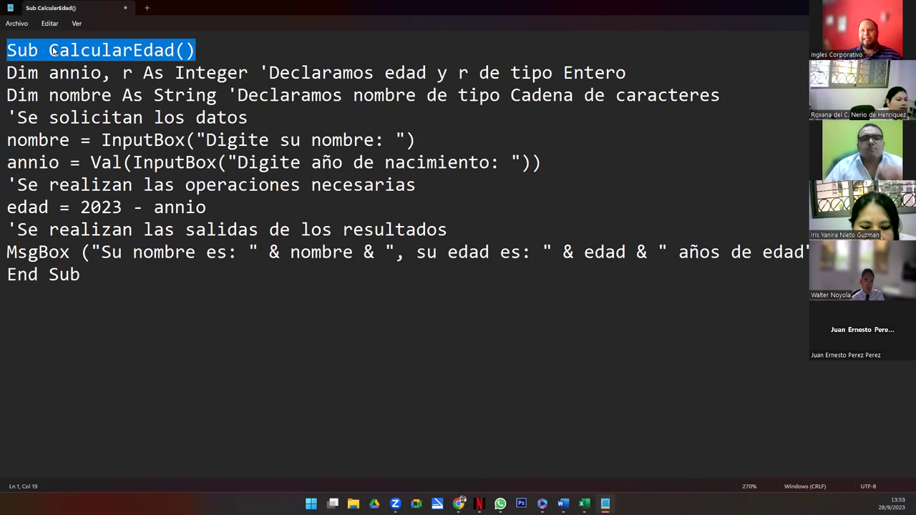
drag(7, 51, 204, 49)
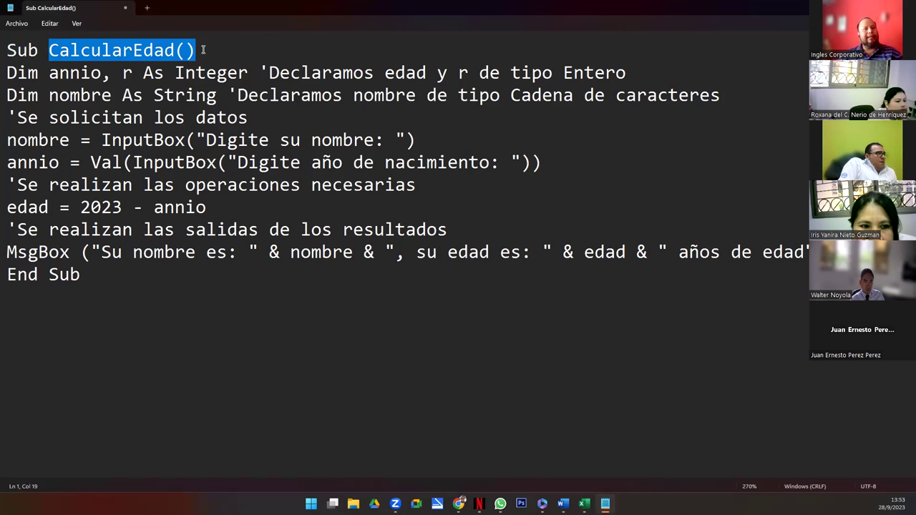
drag(175, 51, 194, 50)
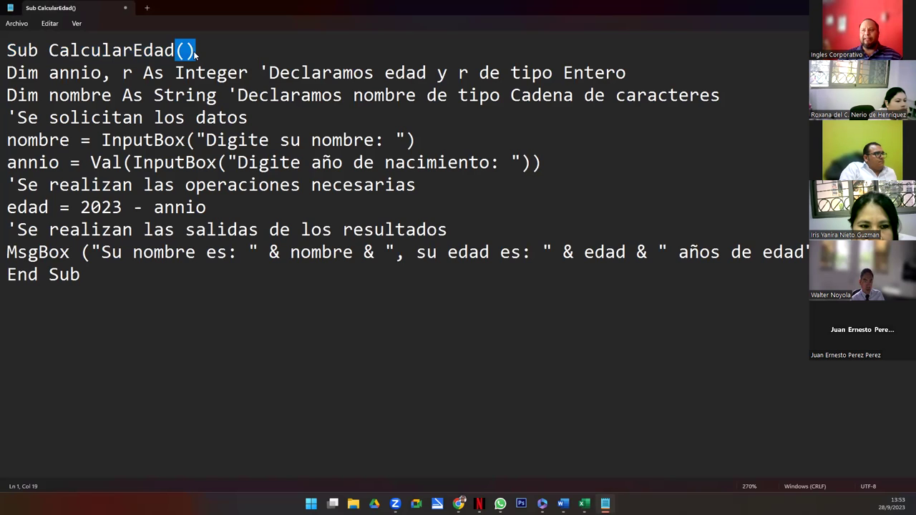
click(185, 117)
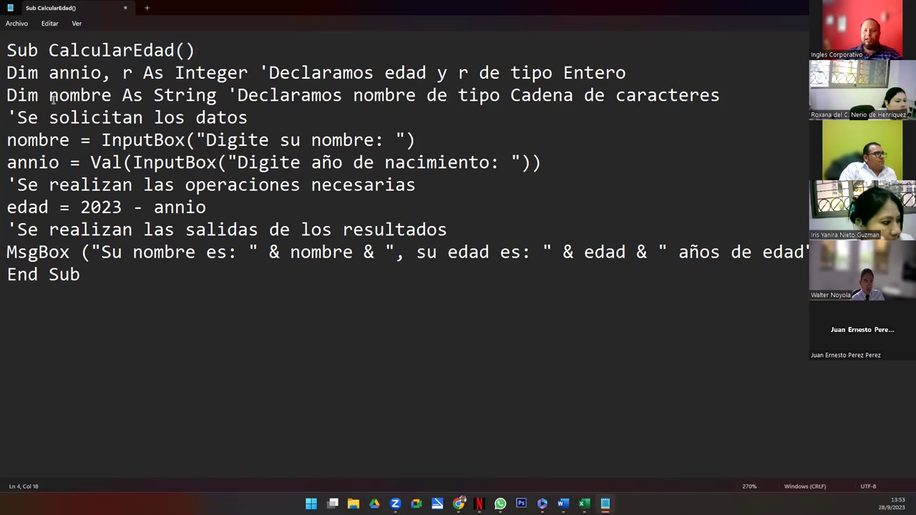
Step: Insert a blank line above Dim annio and move that line's inline comment onto it
click(7, 72)
key(Return)
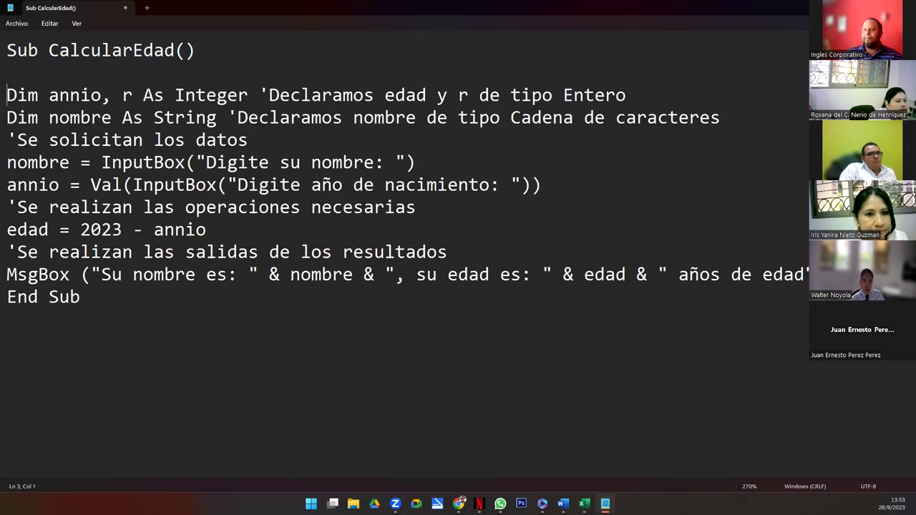
mouse_move(260, 95)
mouse_down()
mouse_move(677, 81)
mouse_move(669, 102)
mouse_up()
key(ctrl+x)
click(90, 71)
key(ctrl+v)
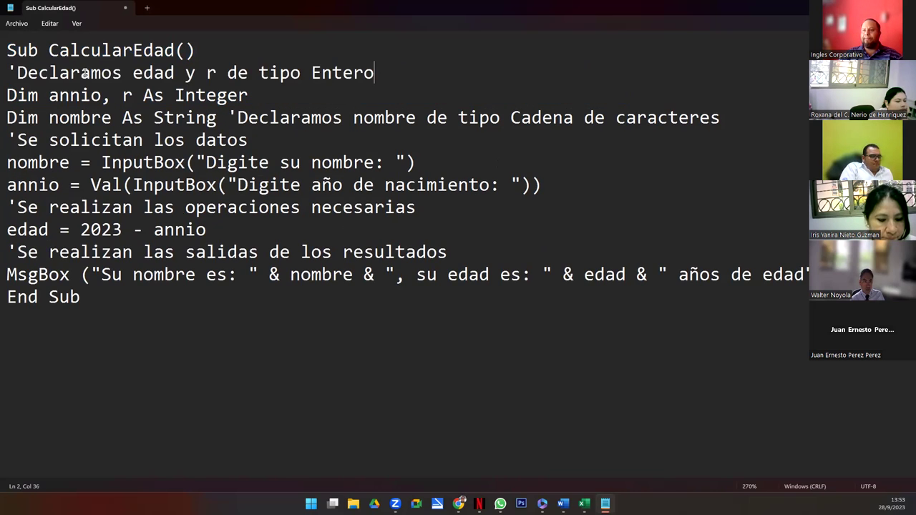
Step: Reword the comment to 'Declaración de variables and delete the comment after Dim nombre As String
drag(81, 74, 374, 76)
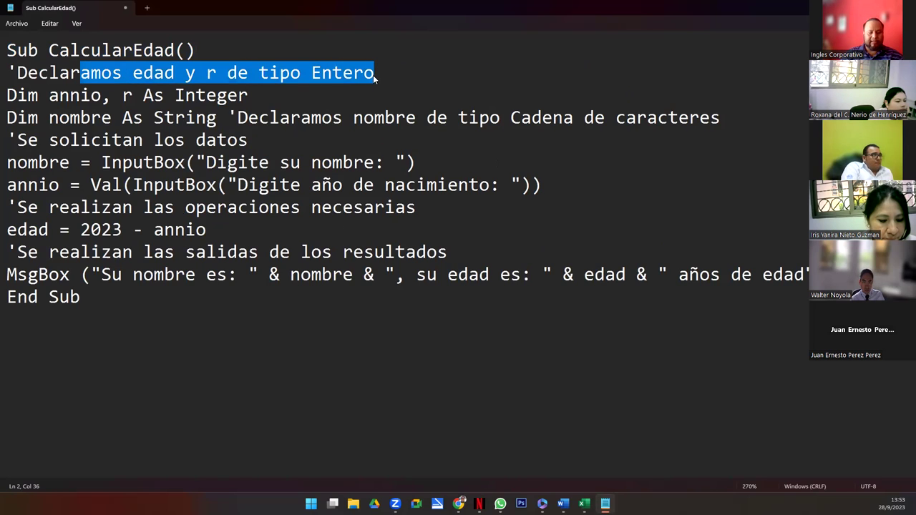
text(ación de variables)
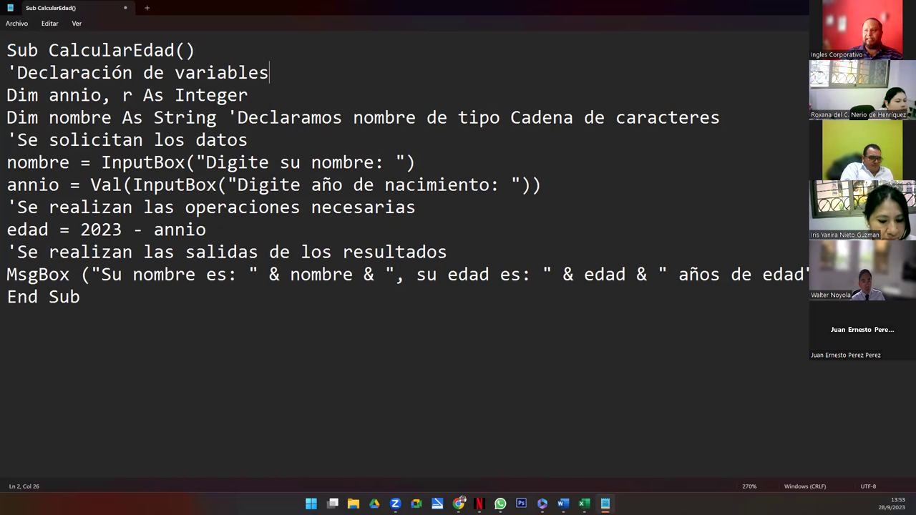
drag(226, 118, 722, 117)
key(Delete)
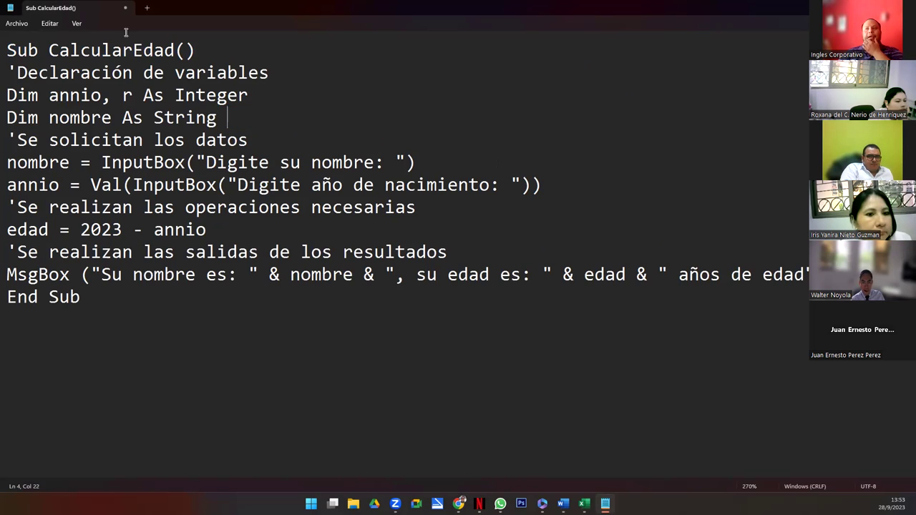
double_click(71, 96)
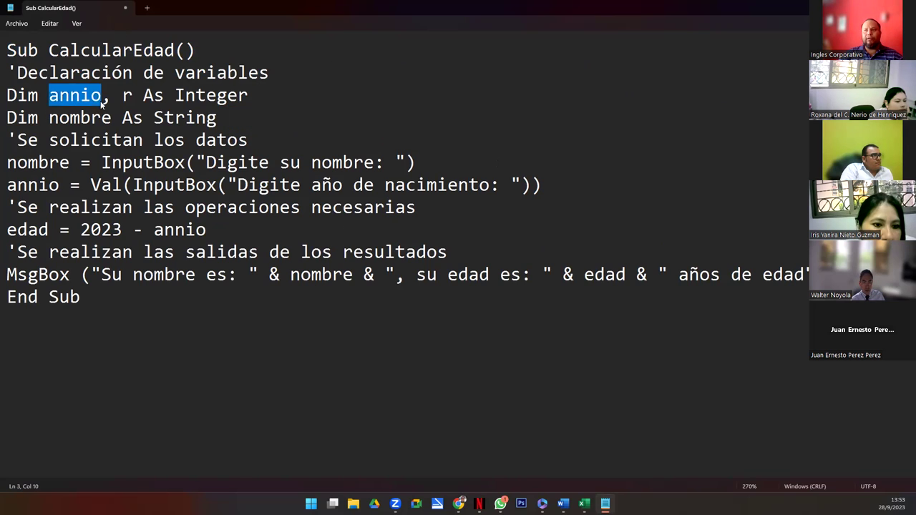
double_click(128, 96)
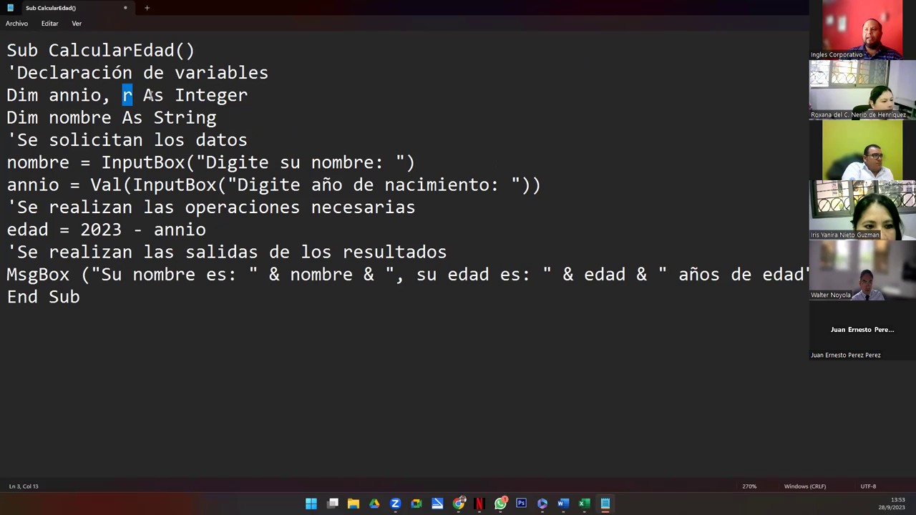
drag(144, 96, 248, 96)
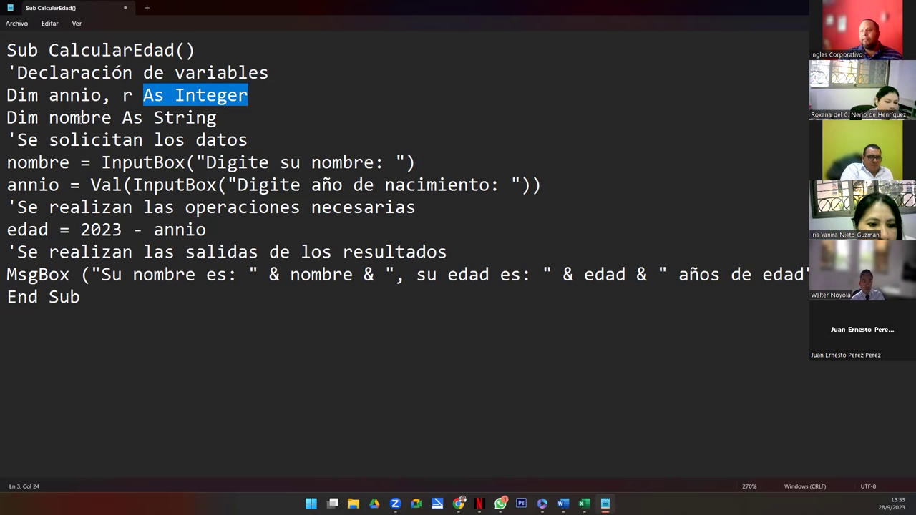
double_click(27, 233)
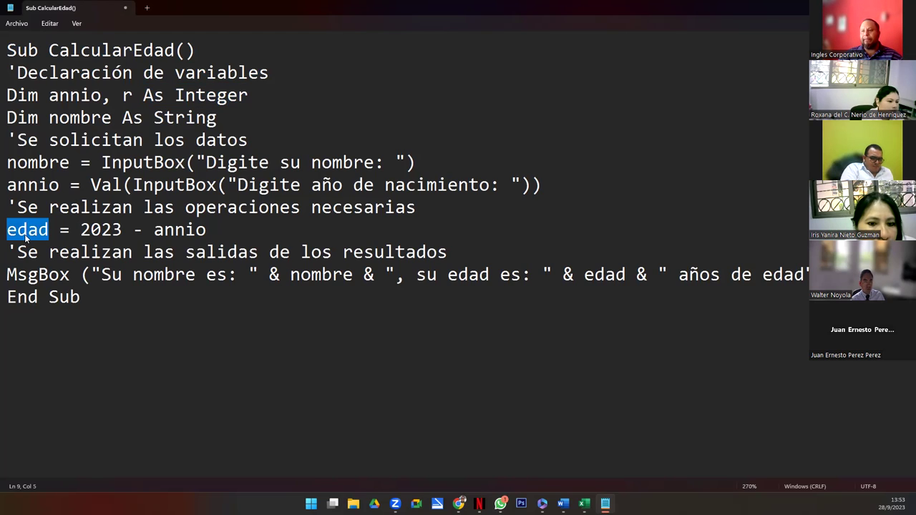
double_click(125, 98)
text(edad)
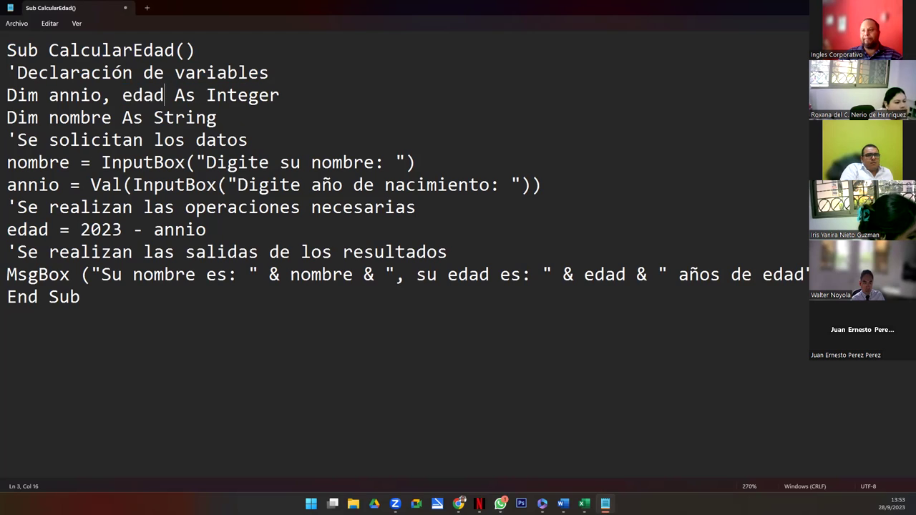
click(101, 140)
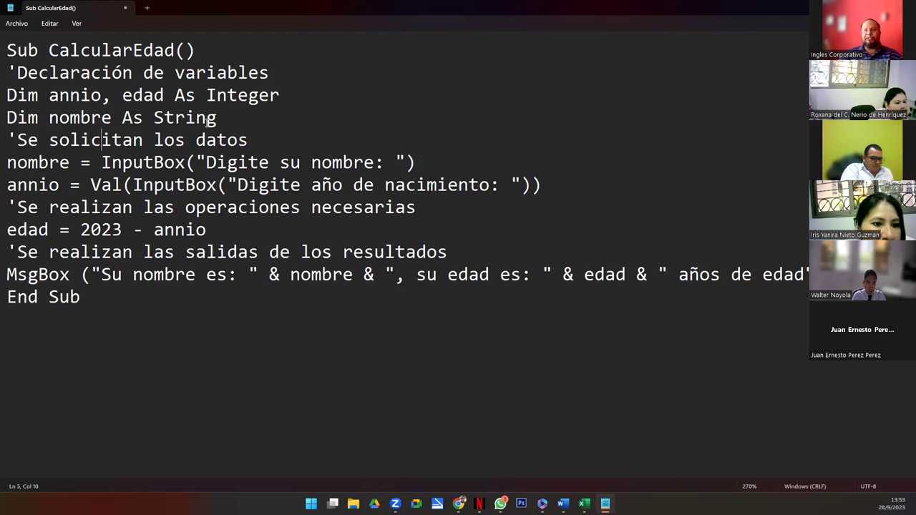
drag(289, 95, 6, 95)
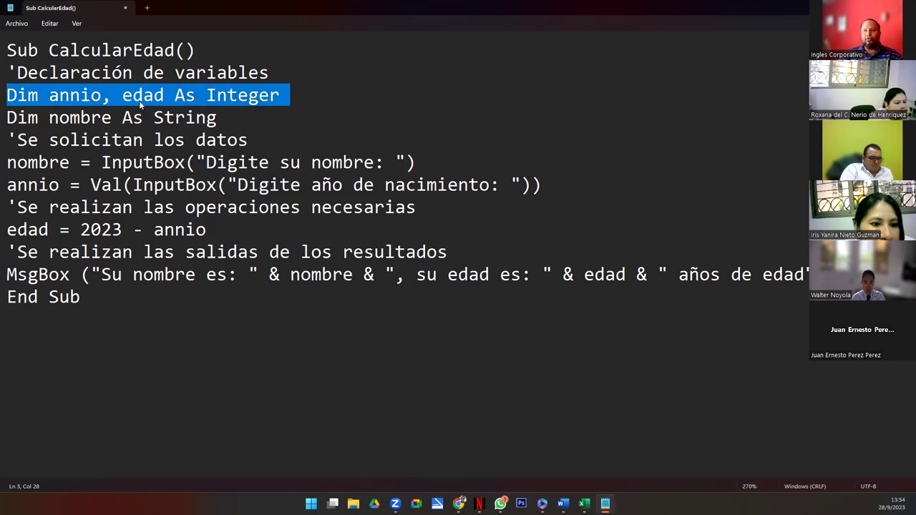
drag(219, 119, 6, 119)
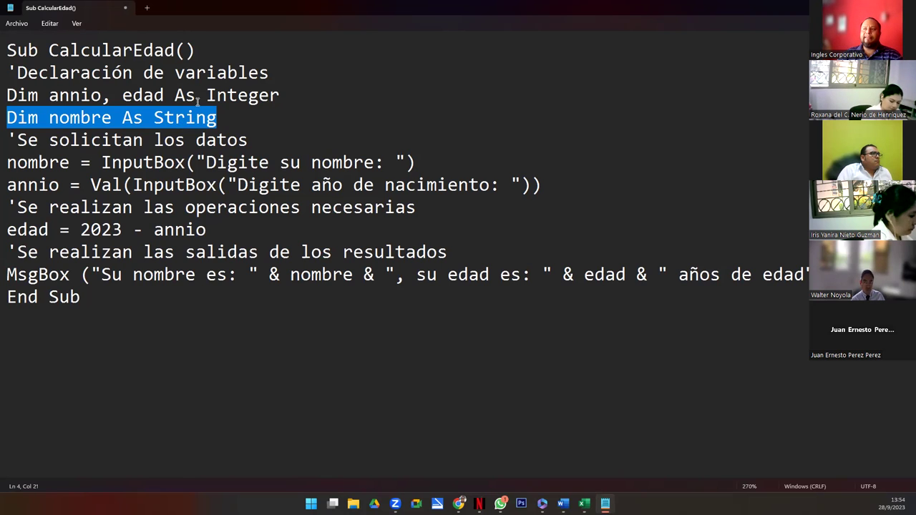
drag(175, 96, 290, 98)
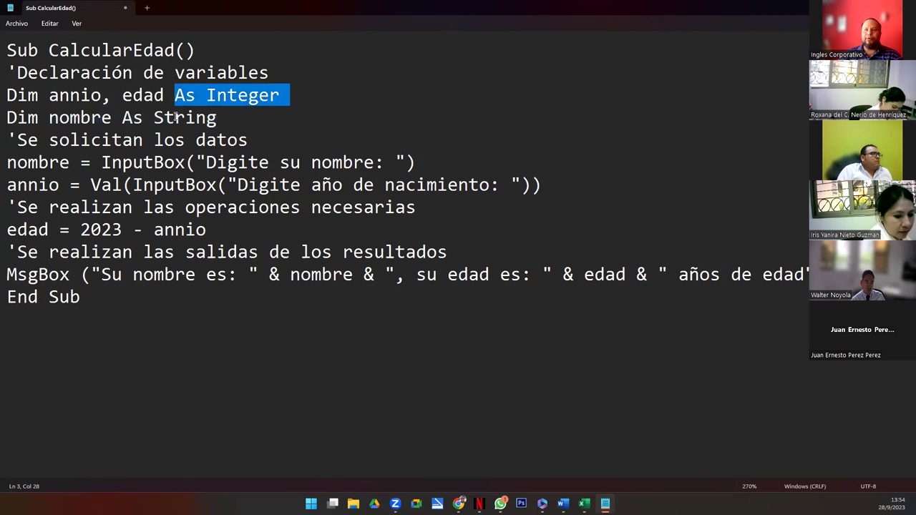
drag(123, 118, 228, 120)
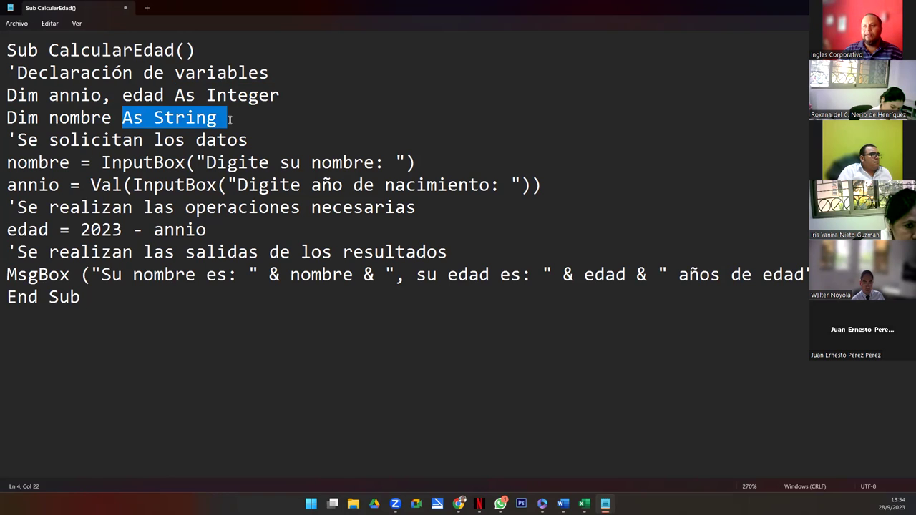
drag(10, 140, 275, 141)
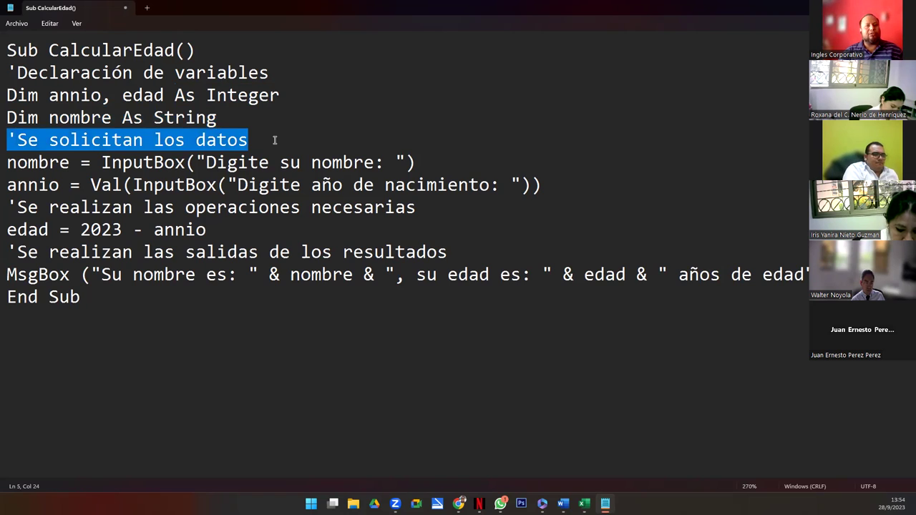
double_click(20, 165)
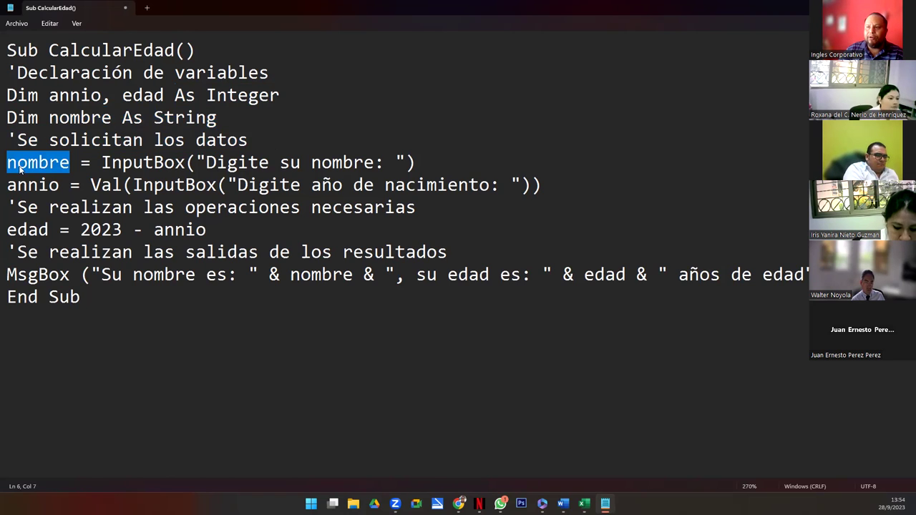
double_click(85, 164)
drag(101, 164, 416, 167)
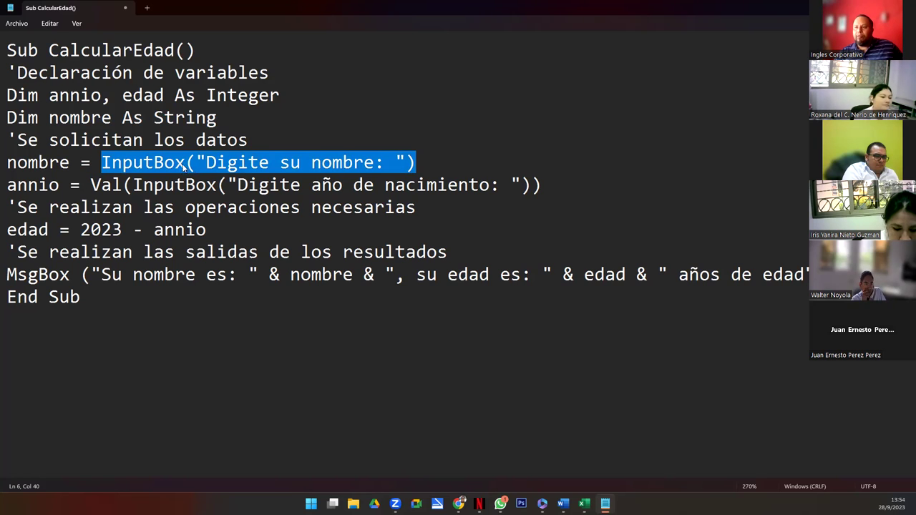
mouse_move(10, 186)
mouse_down()
mouse_move(526, 185)
mouse_move(531, 193)
mouse_up()
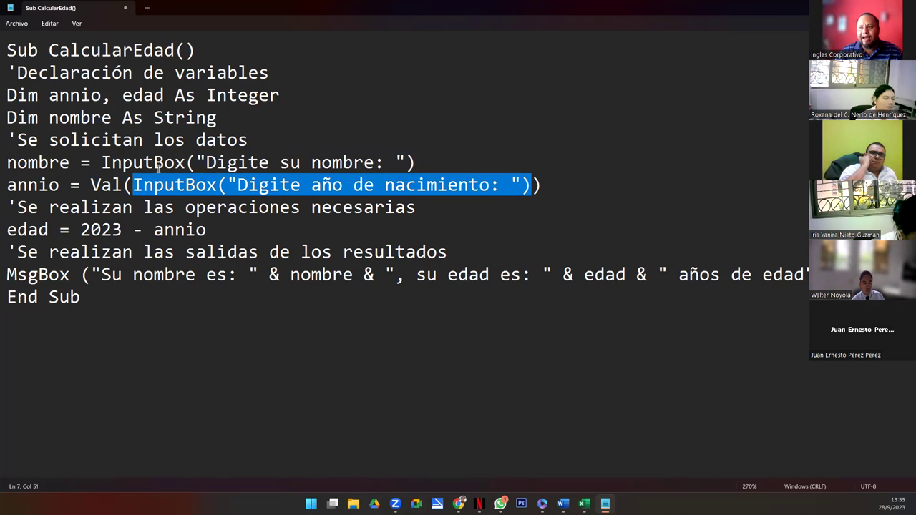
drag(90, 186, 132, 185)
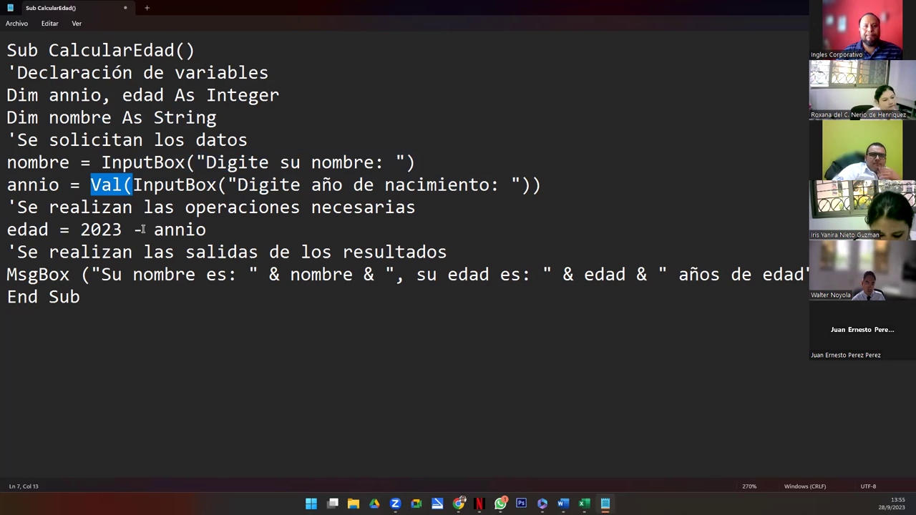
click(134, 186)
drag(134, 186, 531, 186)
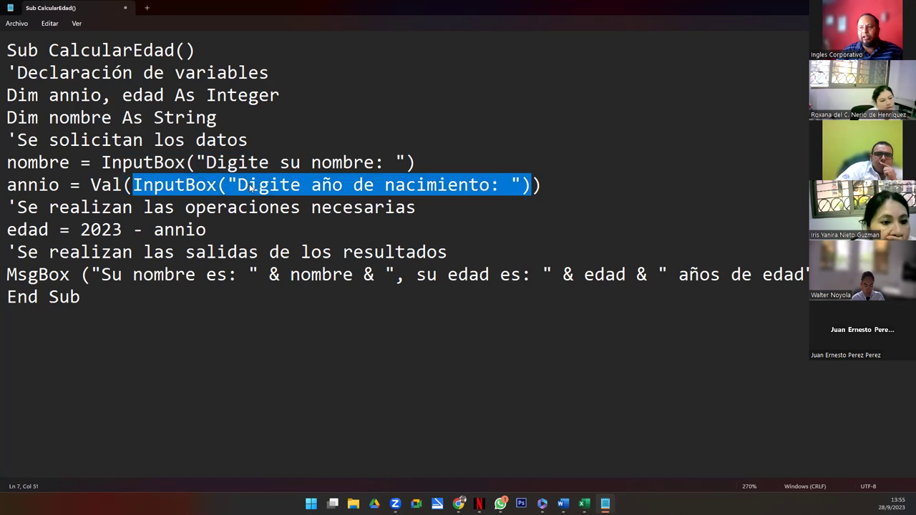
drag(91, 186, 125, 185)
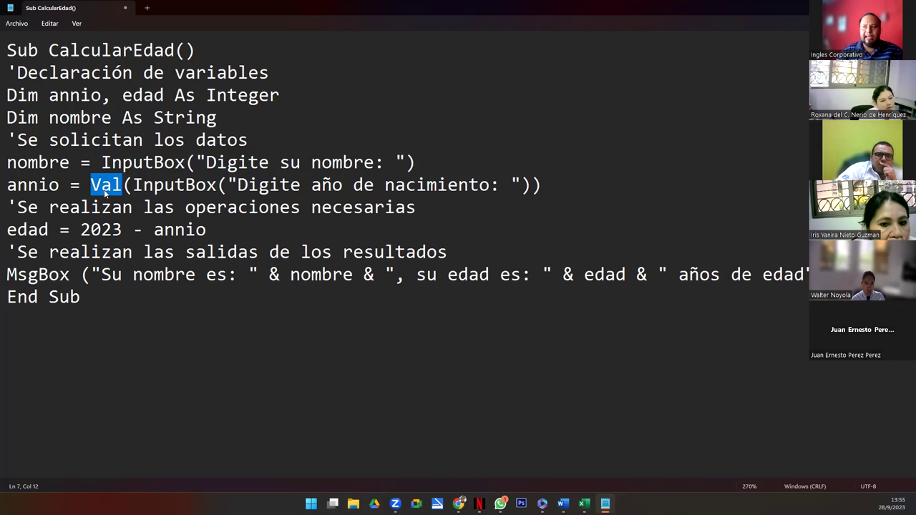
drag(91, 186, 542, 183)
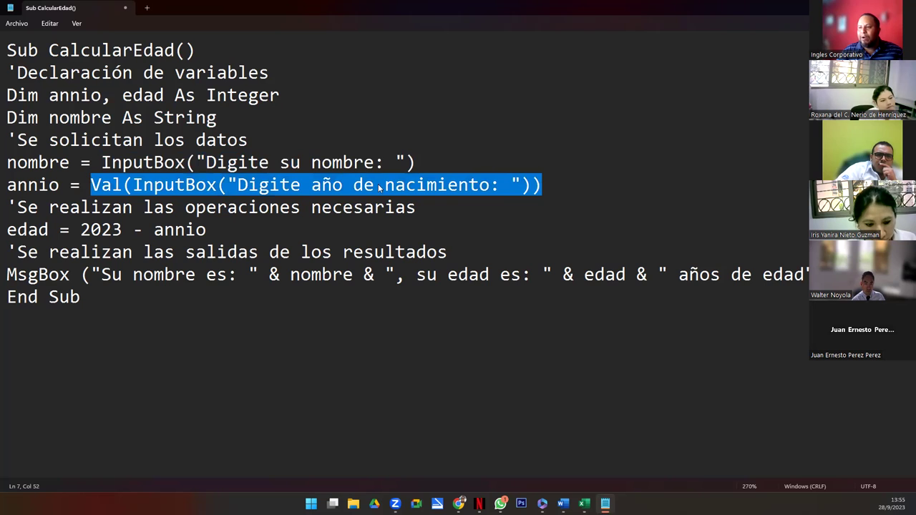
drag(58, 185, 7, 186)
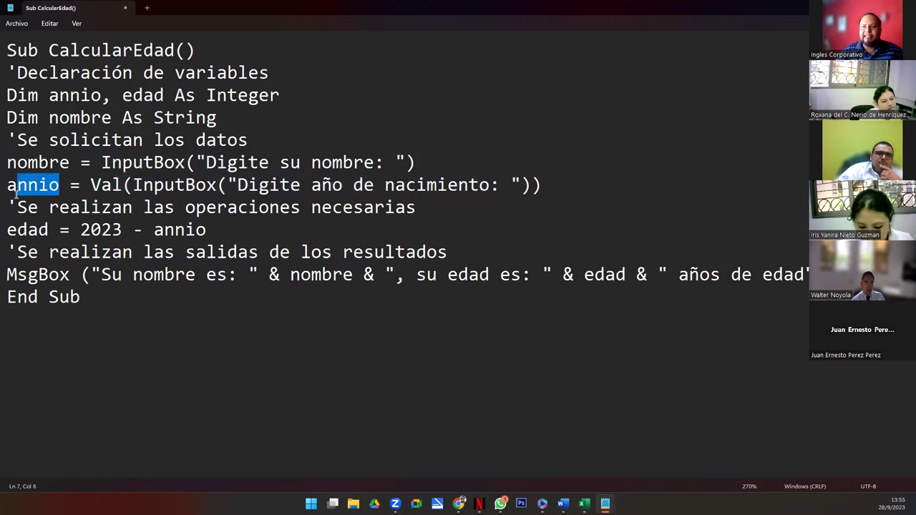
click(29, 230)
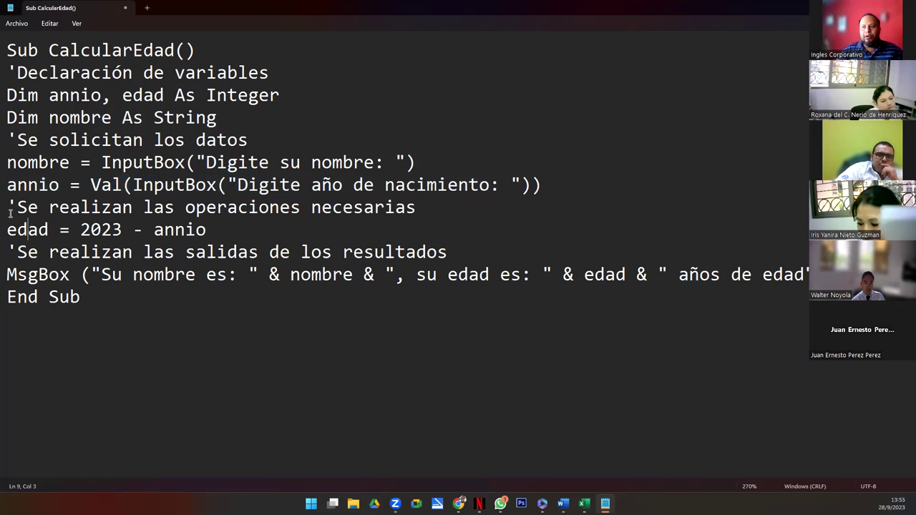
click(422, 207)
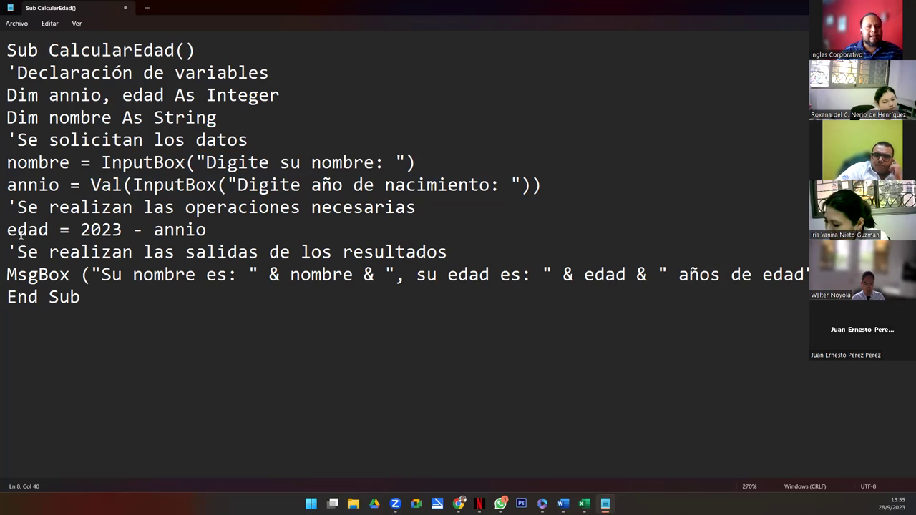
triple_click(8, 230)
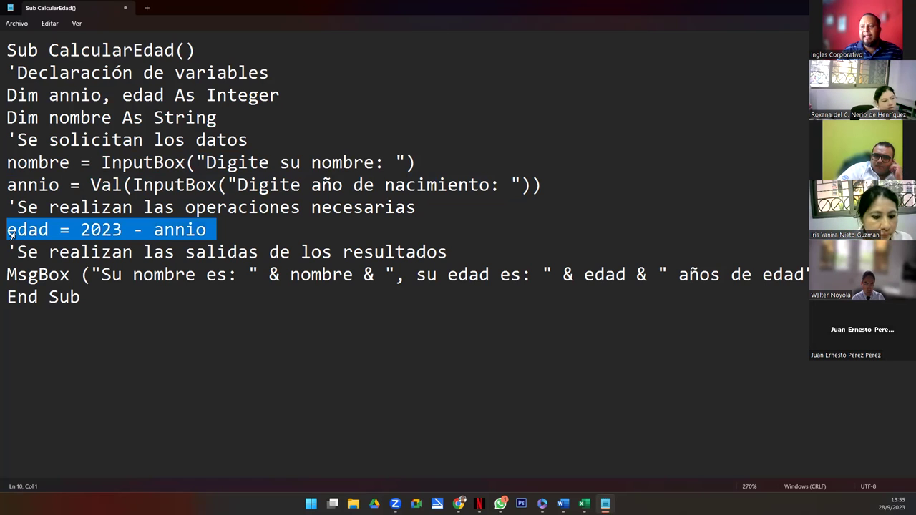
click(92, 236)
click(154, 95)
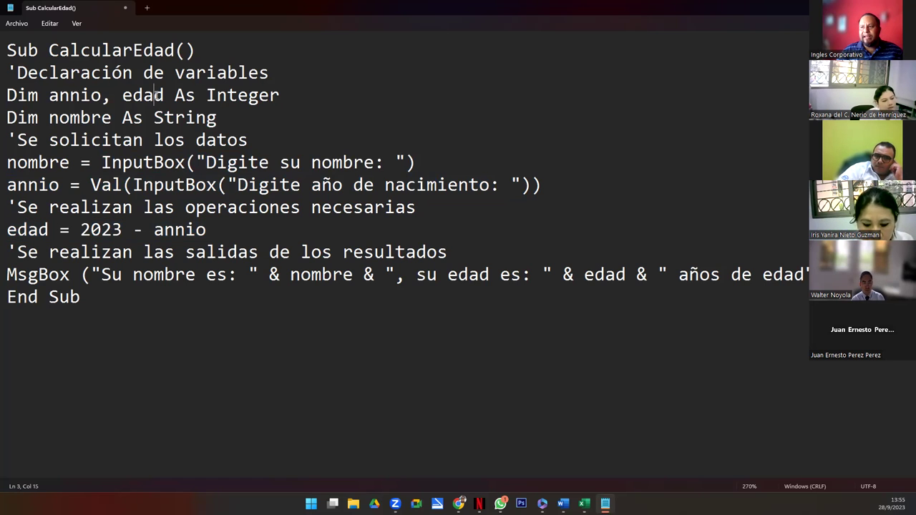
drag(80, 229, 123, 230)
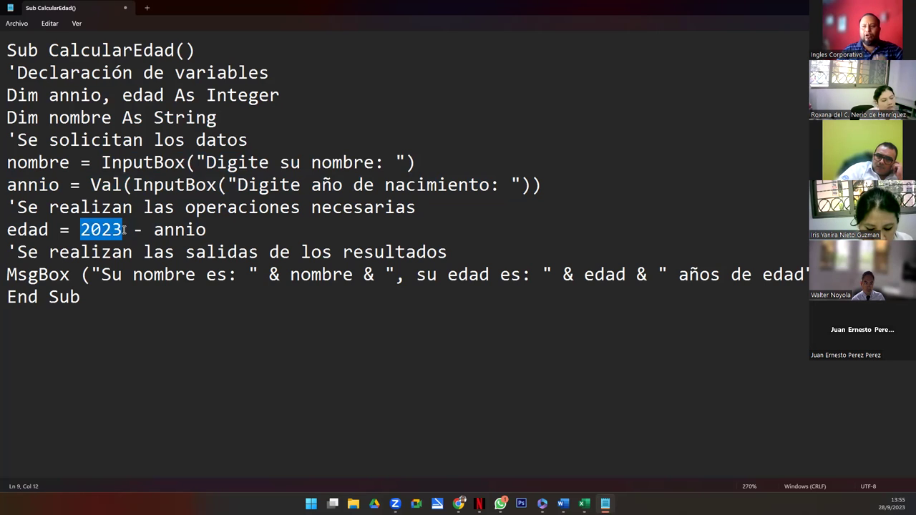
drag(155, 230, 224, 233)
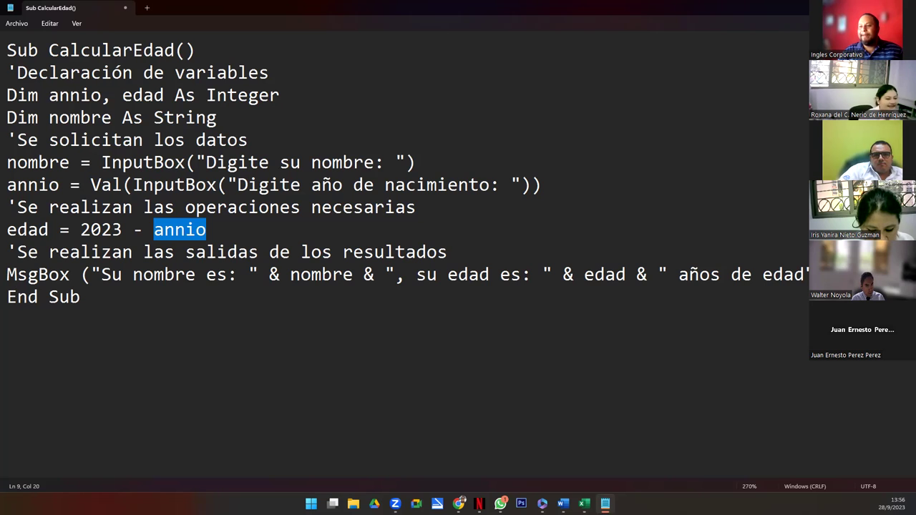
triple_click(13, 257)
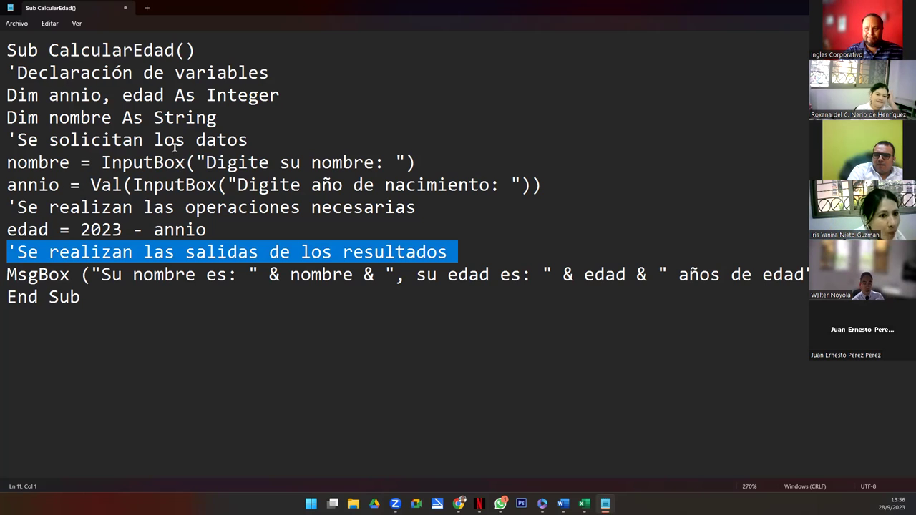
drag(49, 50, 198, 52)
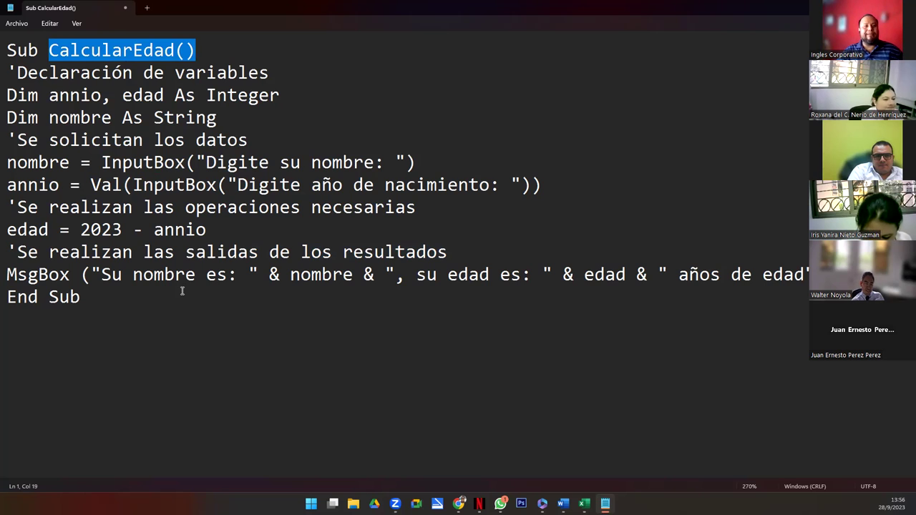
click(98, 295)
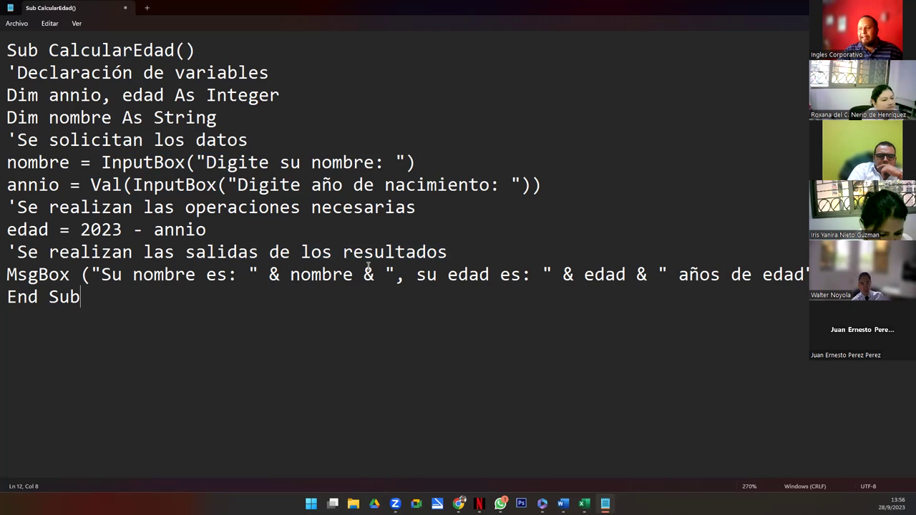
drag(8, 272, 80, 293)
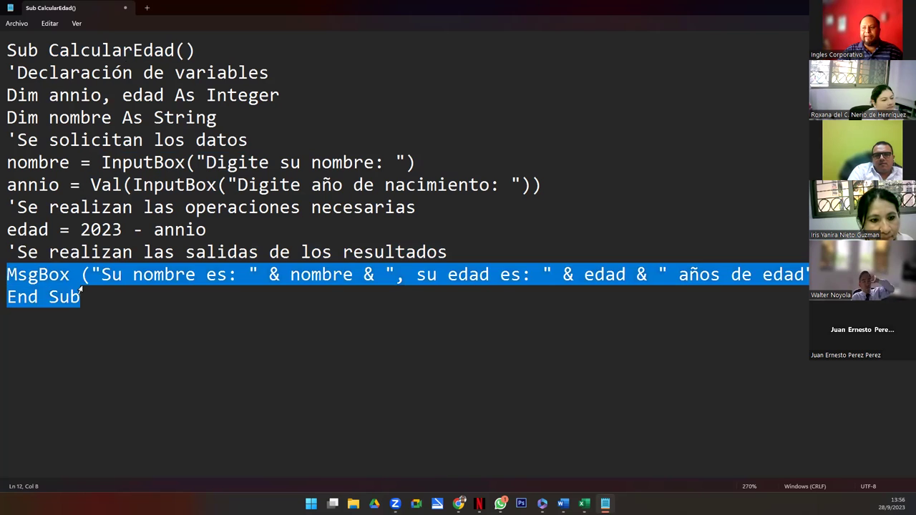
click(122, 278)
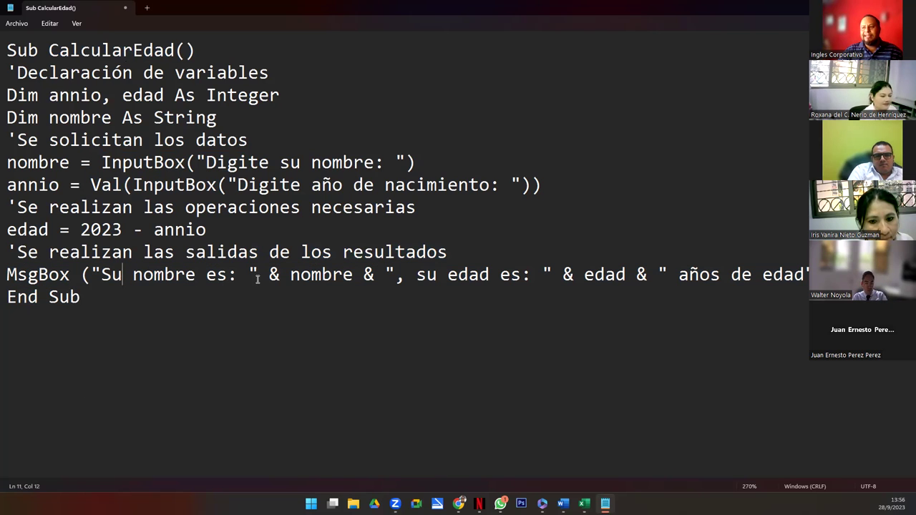
drag(257, 277, 91, 275)
drag(270, 276, 355, 277)
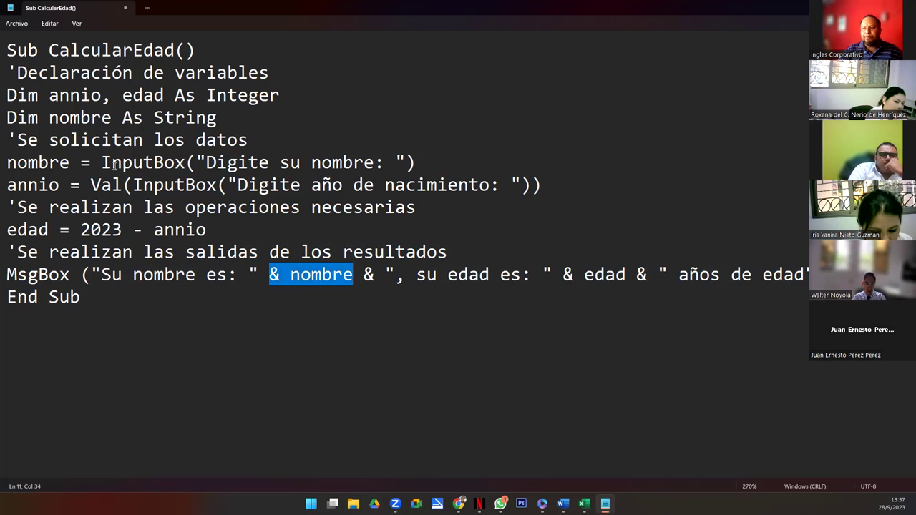
double_click(41, 161)
drag(365, 276, 544, 278)
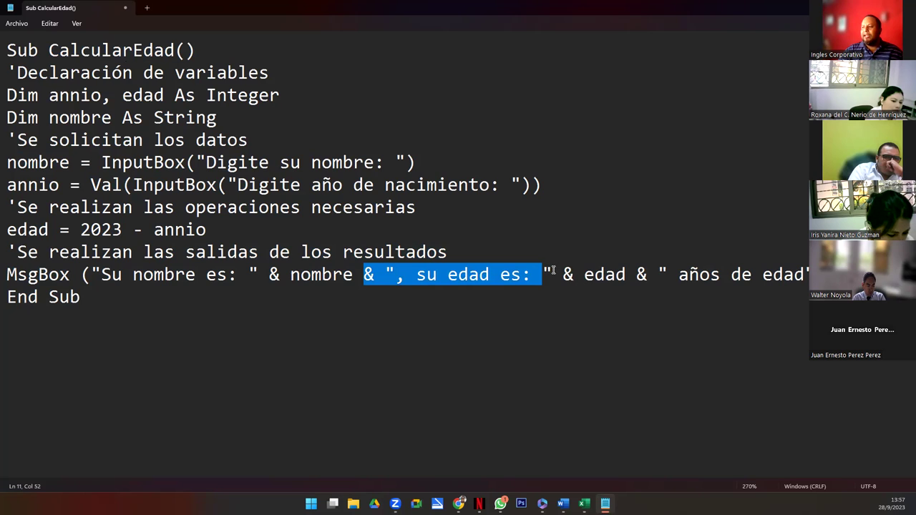
drag(552, 276, 375, 277)
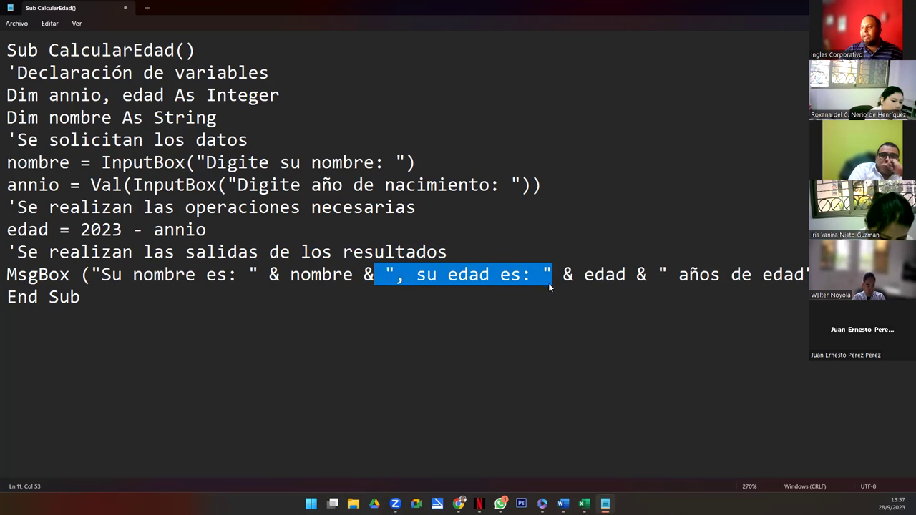
drag(563, 275, 649, 276)
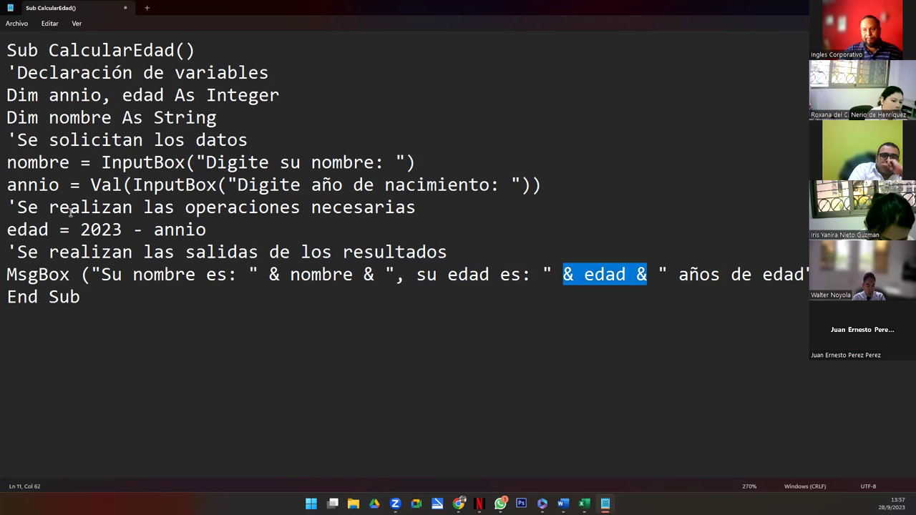
double_click(13, 231)
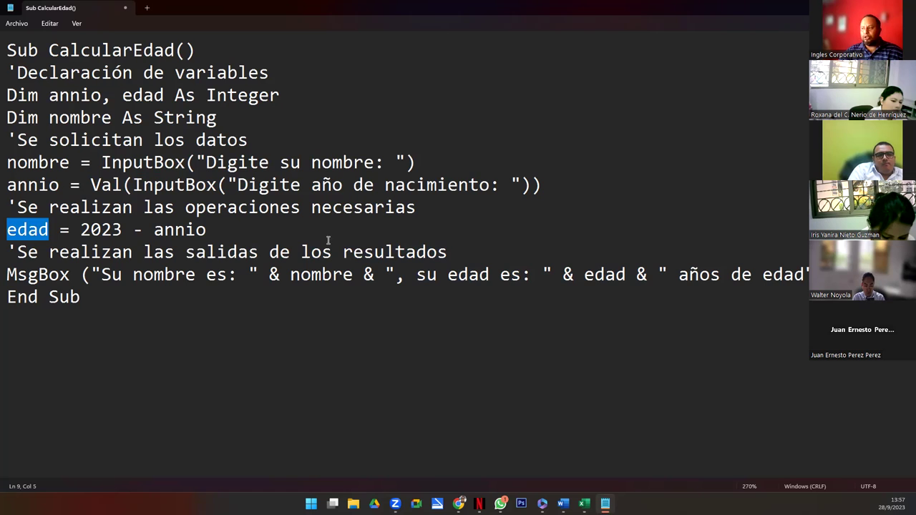
drag(637, 275, 808, 276)
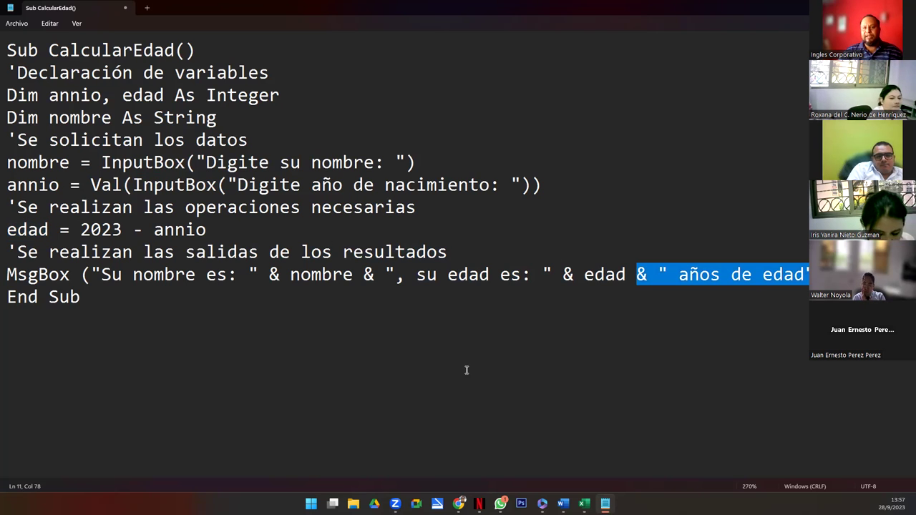
click(102, 318)
Step: Add a 'Programa:' heading asking for a student's name, nota 1, actividad and prueba objetiva
key(Return)
key(Return)
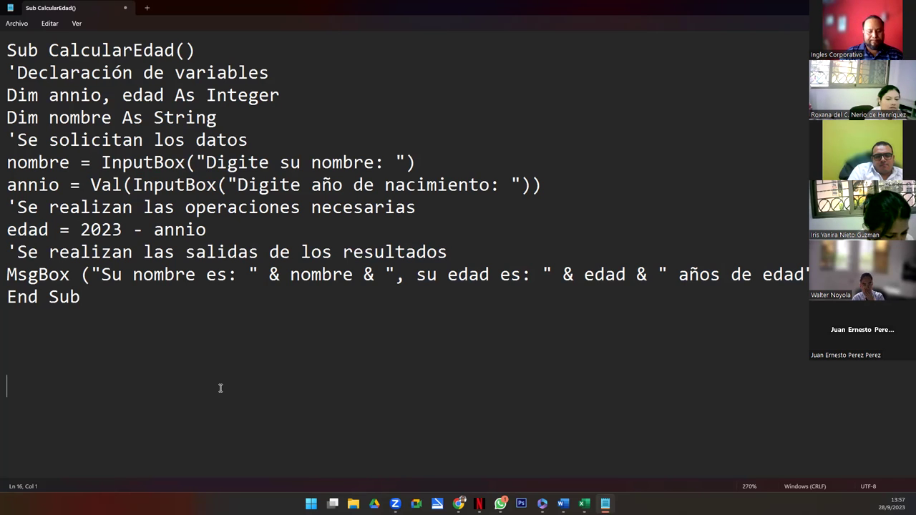
text(da)
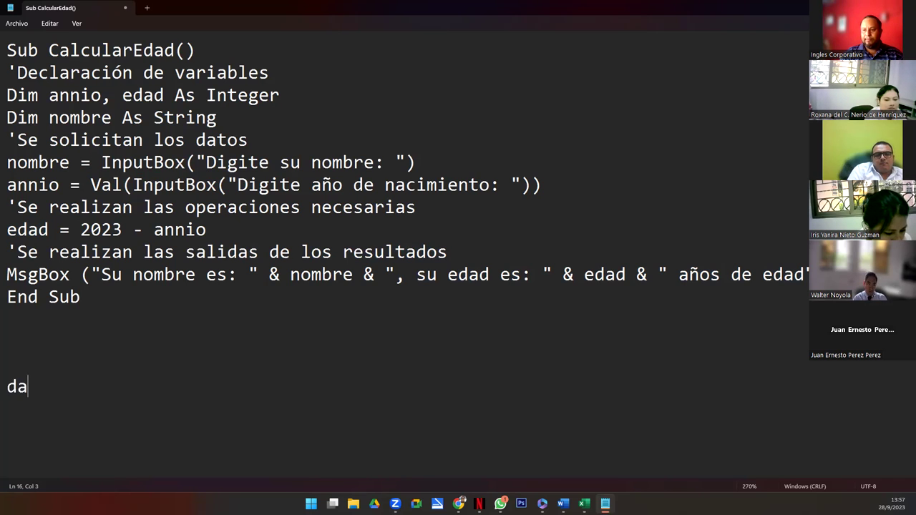
key(BackSpace)
key(BackSpace)
key(BackSpace)
text(Programa:)
key(Return)
text(Crear u)
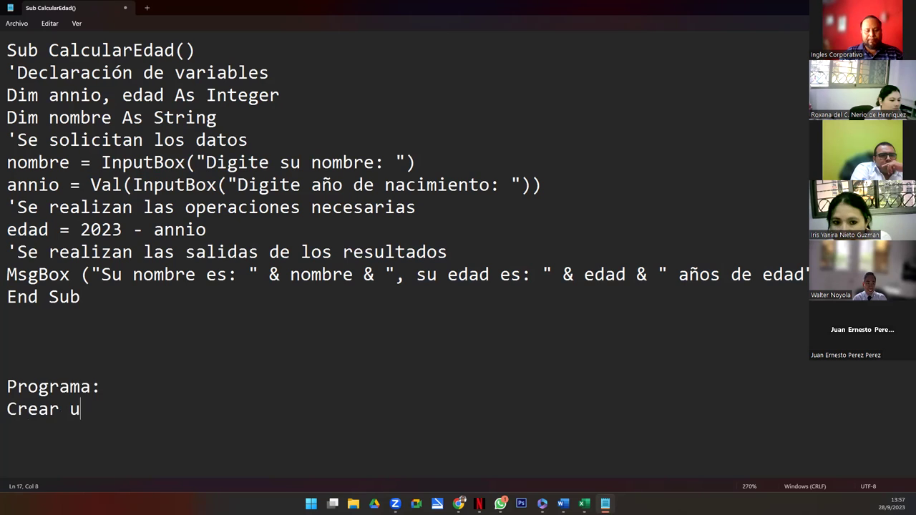
text(n programa que solicite el nombre yel apellido de un estudiante)
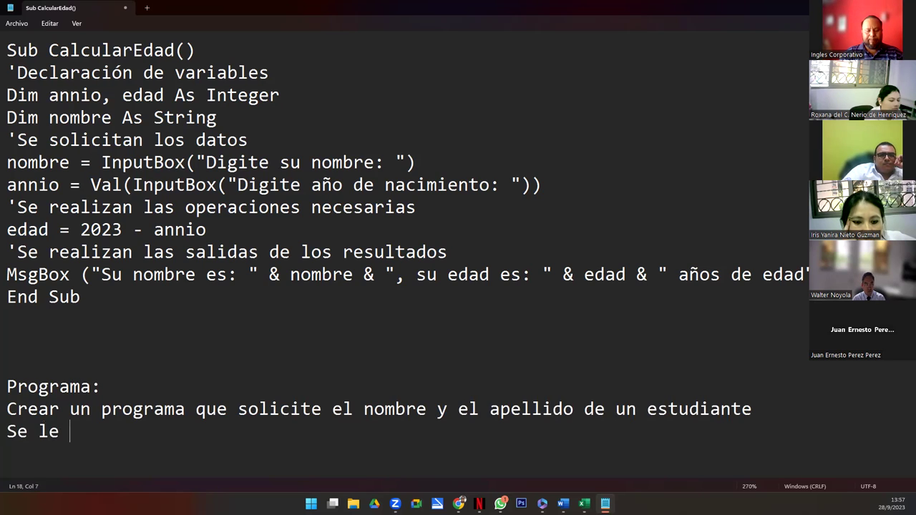
text(pida la nota 1,n)
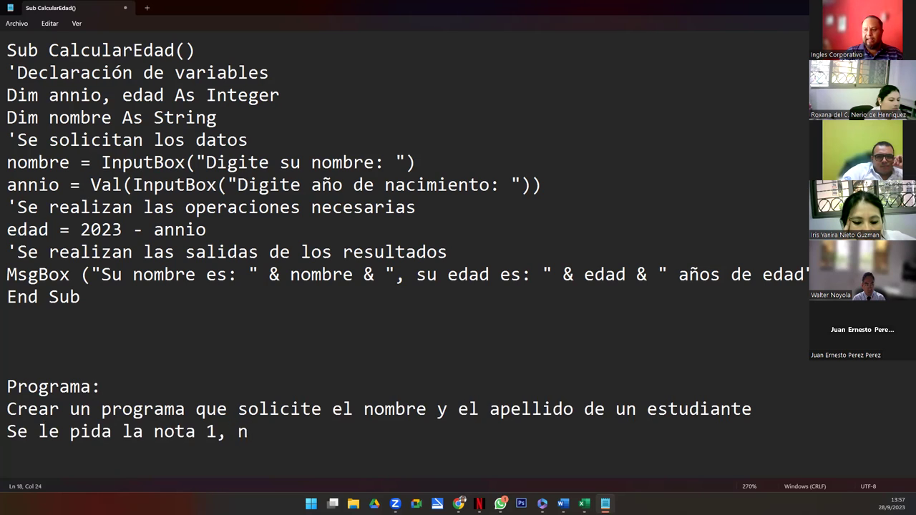
text(no)
key(BackSpace)
text(ctividad yla prueba obt)
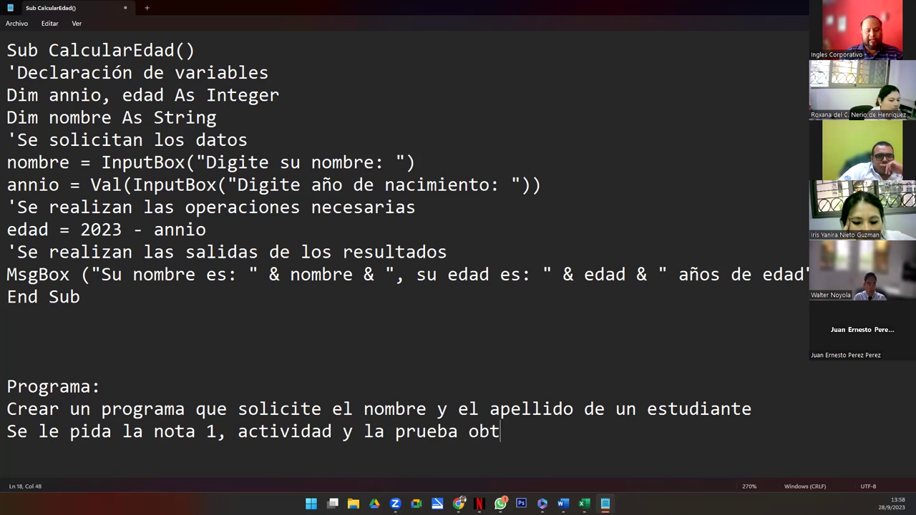
key(BackSpace)
text(jetiva.)
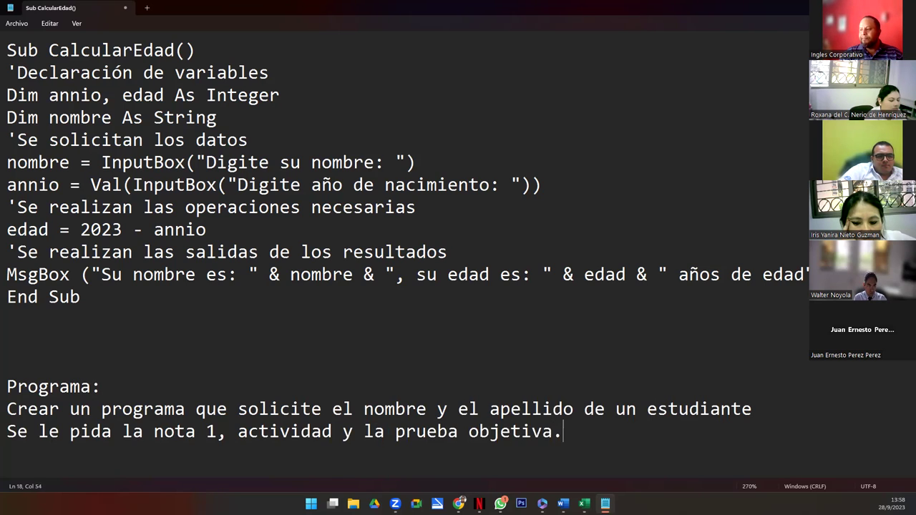
text(Conside)
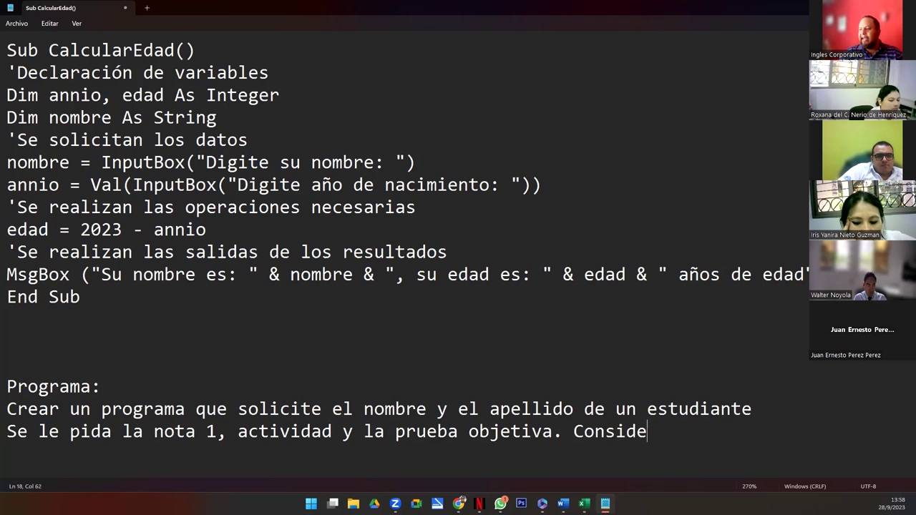
text(re que)
text( la)
Step: State the final-grade weights: nota 1 30%, actividad 25%, prueba objetiva 45%
key(Return)
text(nota )
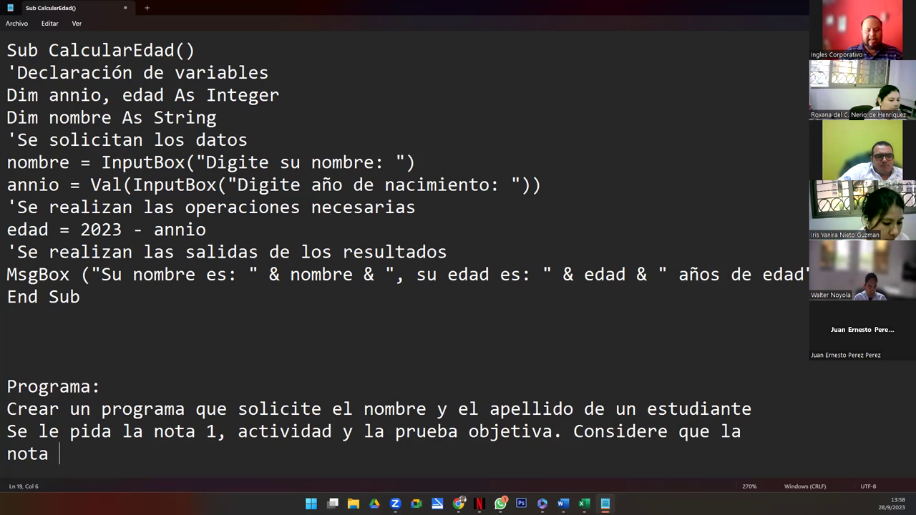
text(final debe calcularse )
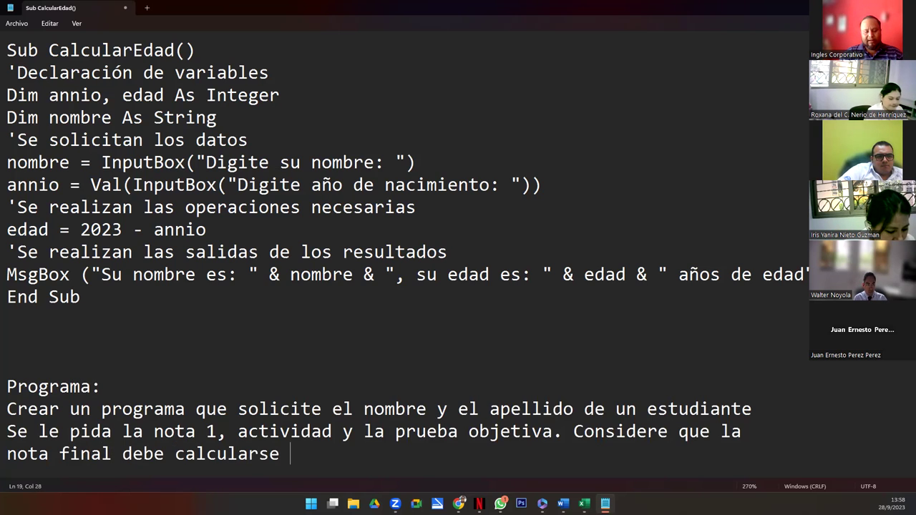
text(con los siguientes porcentajes: La nota 1 )
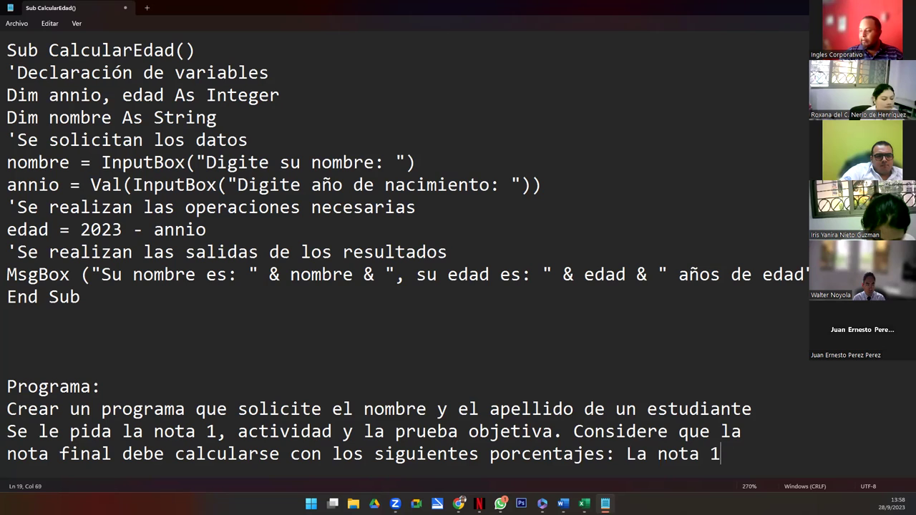
text(equivale al 30)
text(%; )
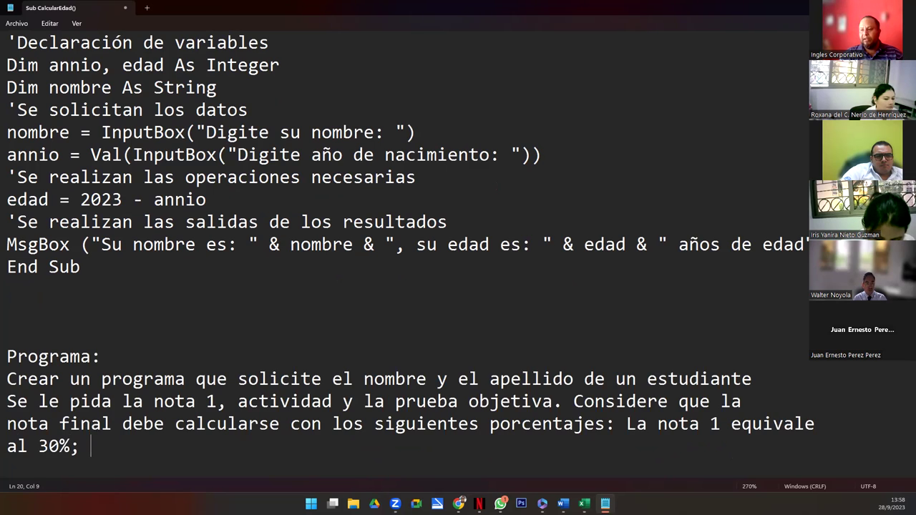
text(la actividad equival)
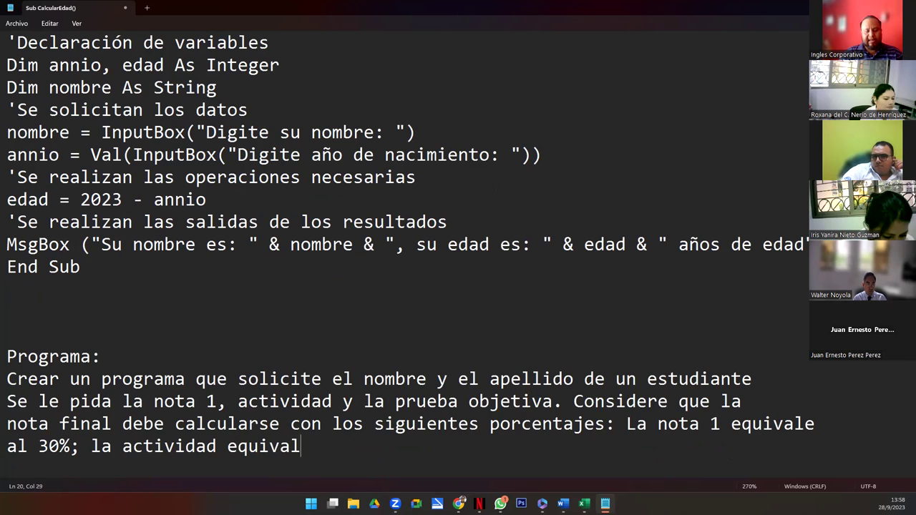
text(e al 25)
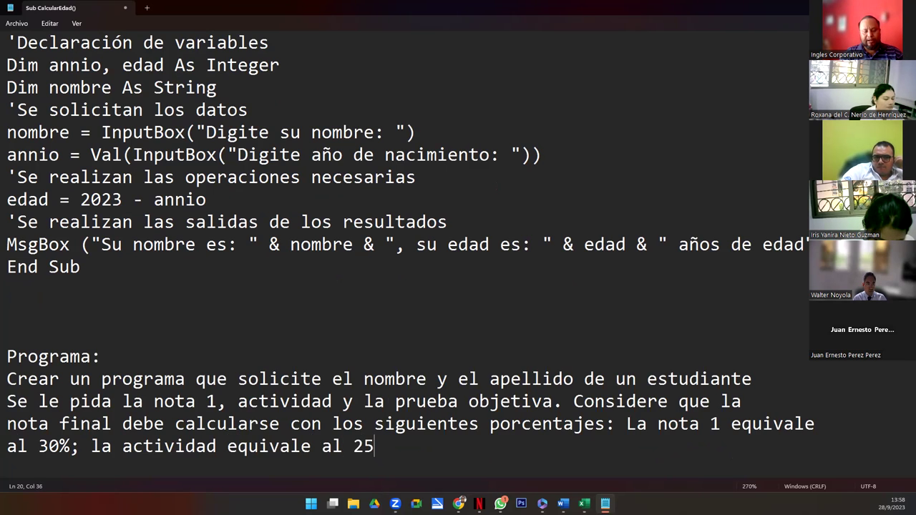
text(%; y la Prueba objetiva equivale al )
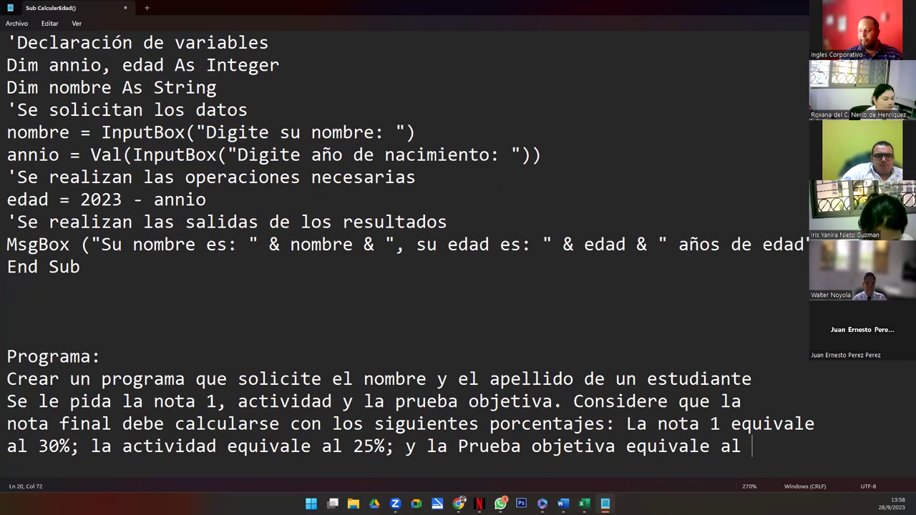
text(45%)
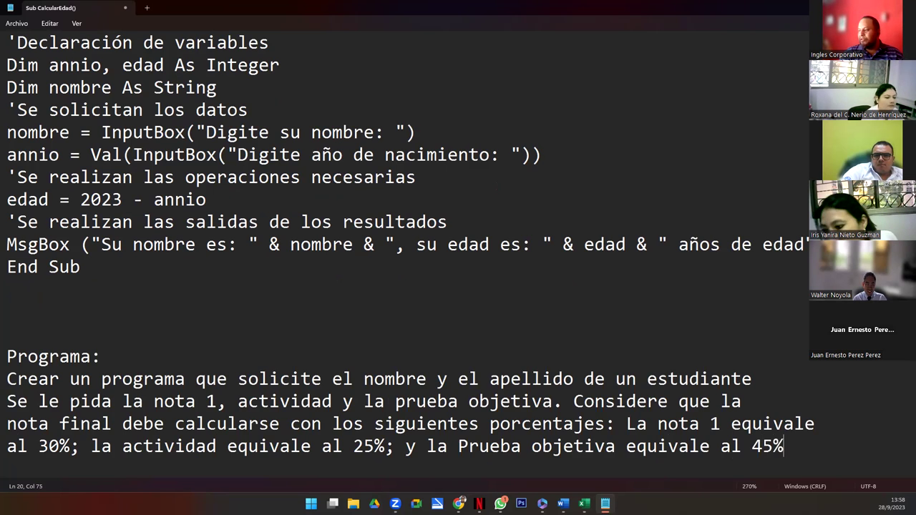
text(.)
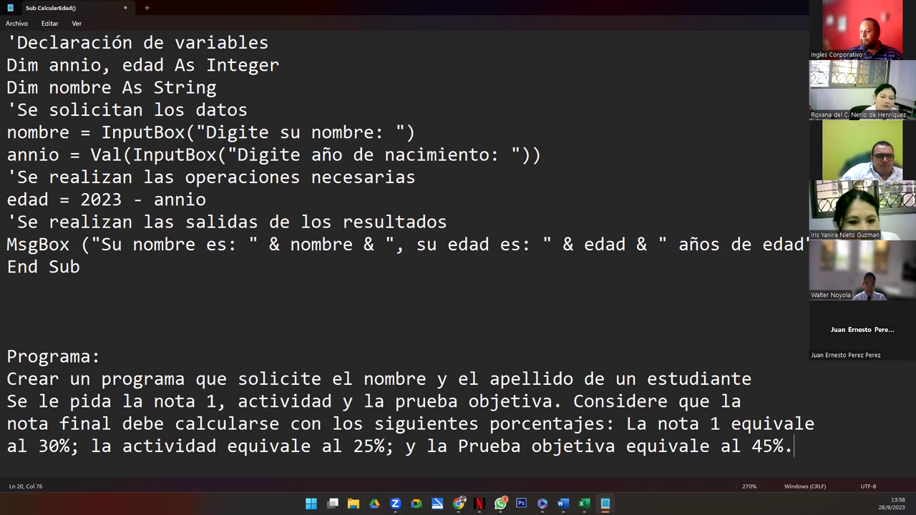
key(Return)
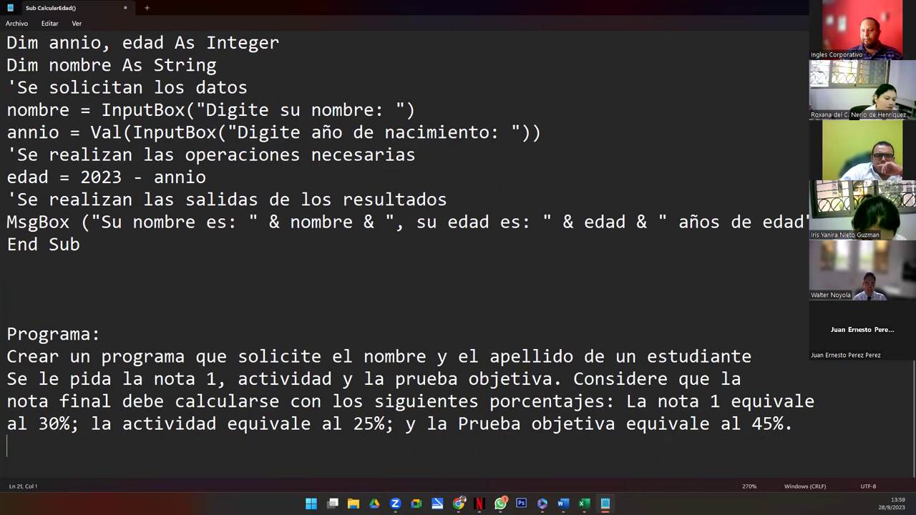
Step: Add the line 'Mostrar en una salida; el nombre y apellido del estudiante con su nota final.'
key(Return)
text(Mostr)
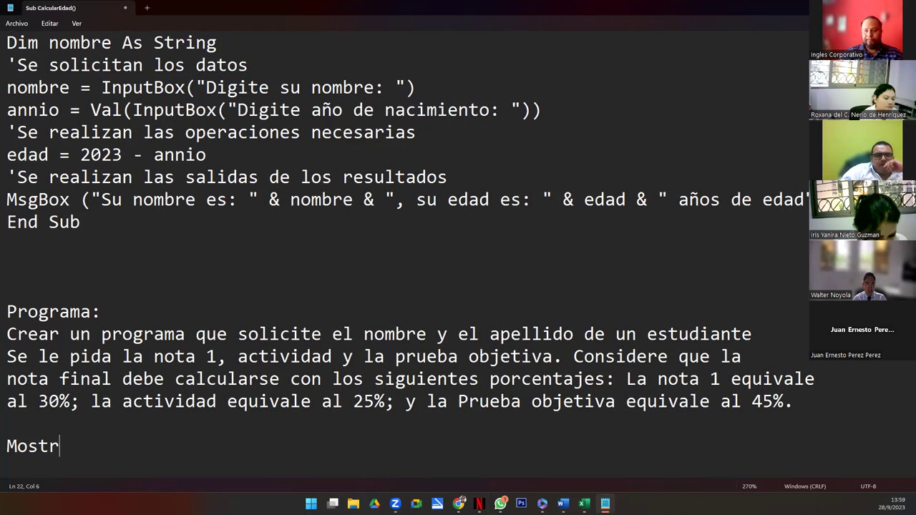
text(ar en una salida)
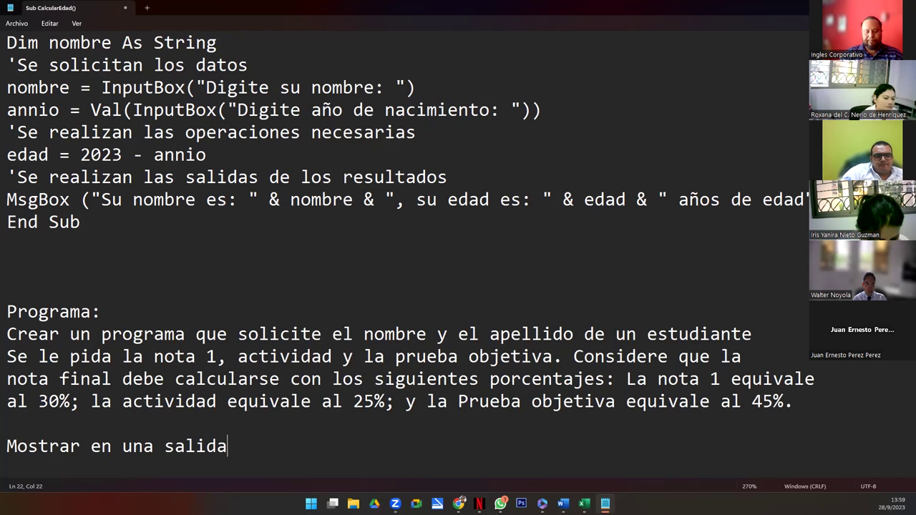
text(; el nombre y)
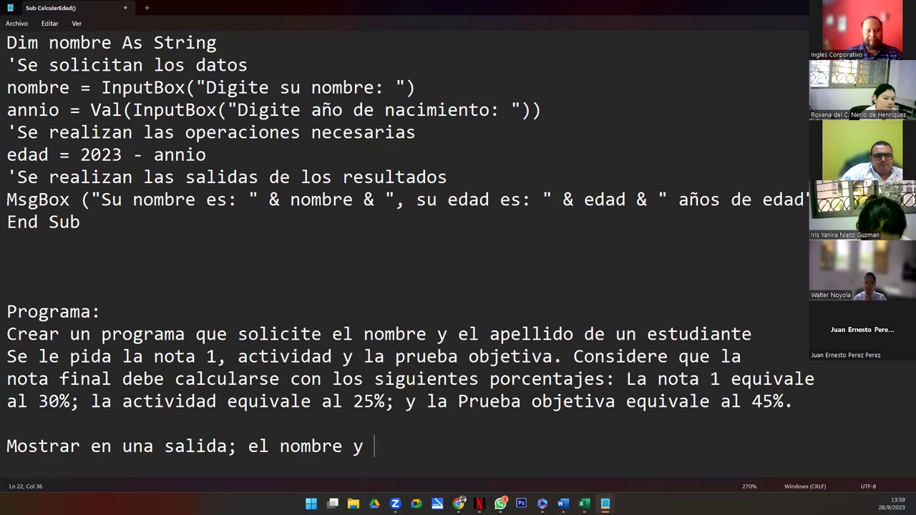
text( apellido del es)
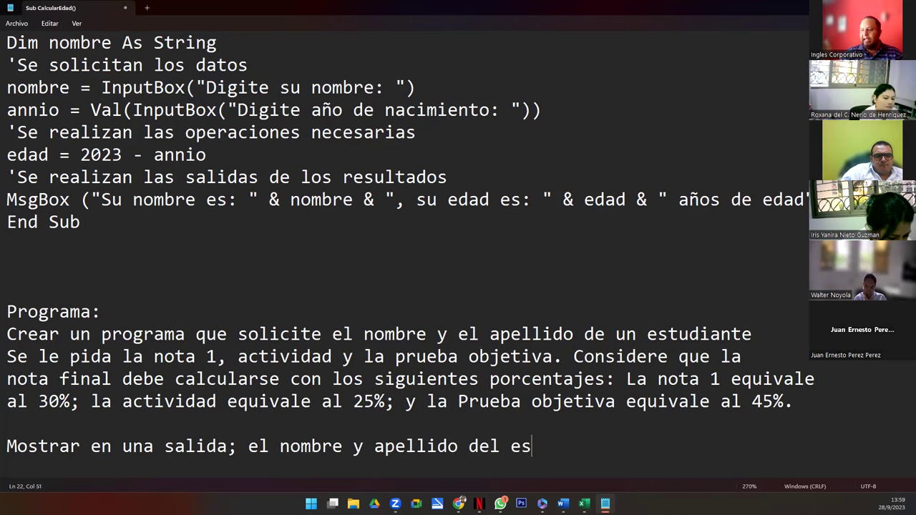
text(tudiante con su nota fi)
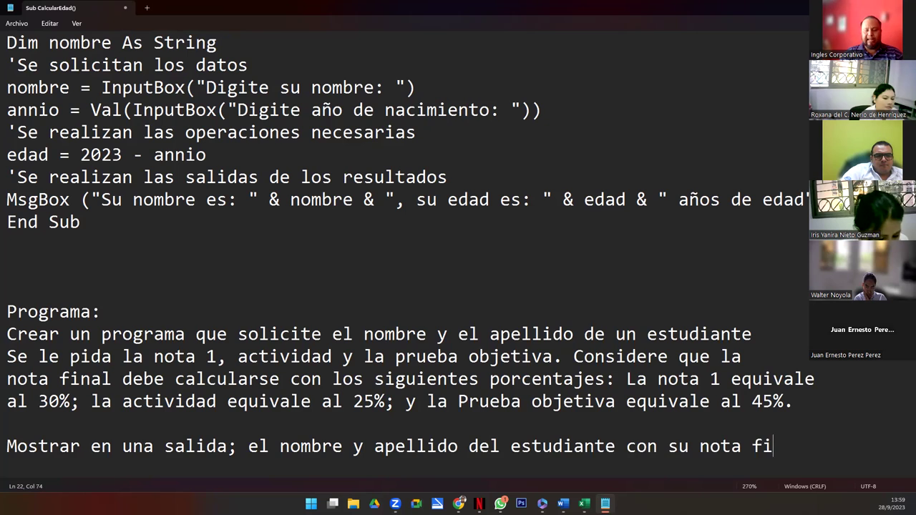
text(nal.)
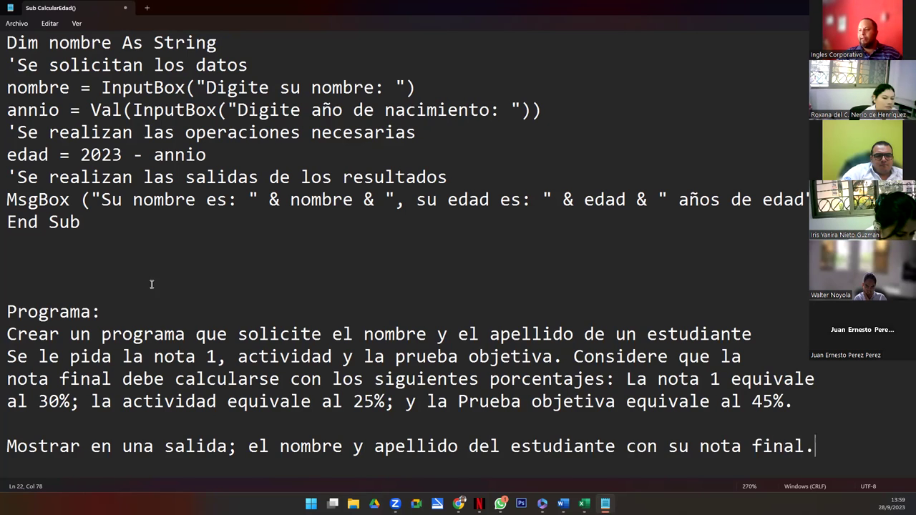
scroll(212, 268, up, 1)
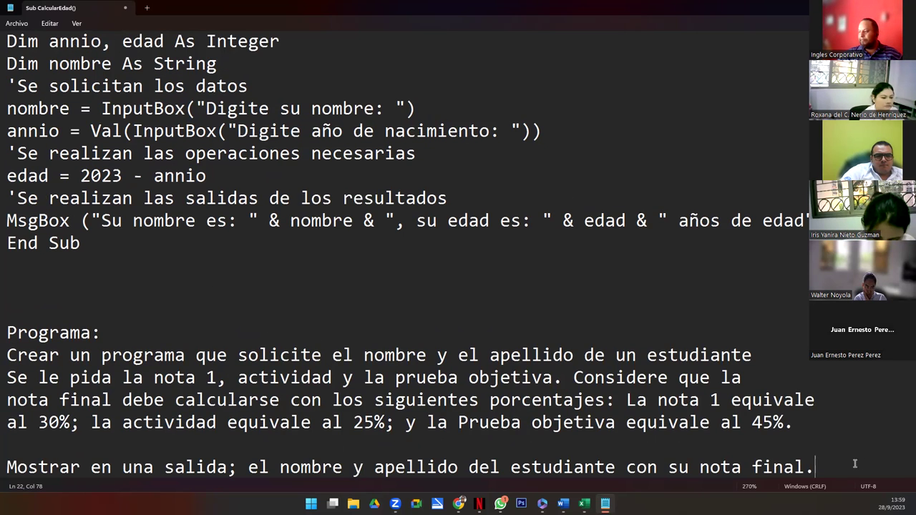
key(Return)
key(Return)
key(Return)
key(Return)
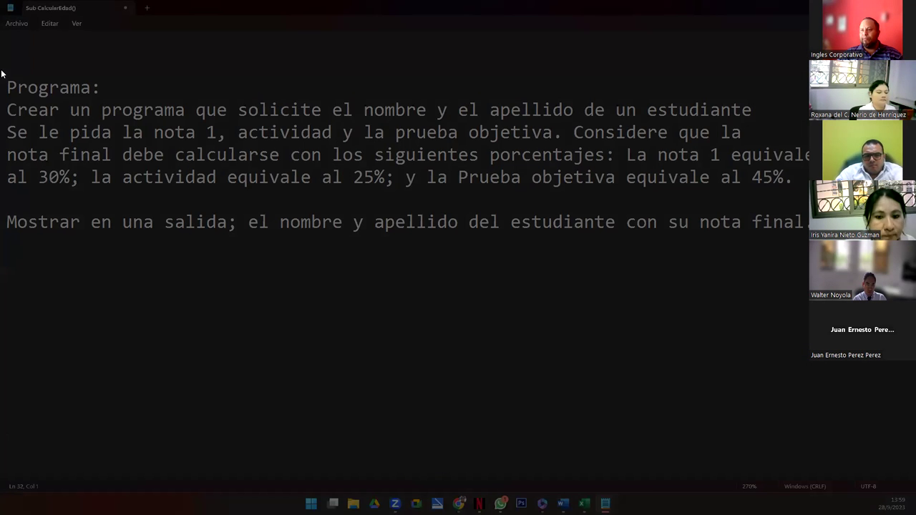
Step: Snip a rectangle over the exercise statement, then return the cursor to the end of the text
drag(2, 72, 776, 286)
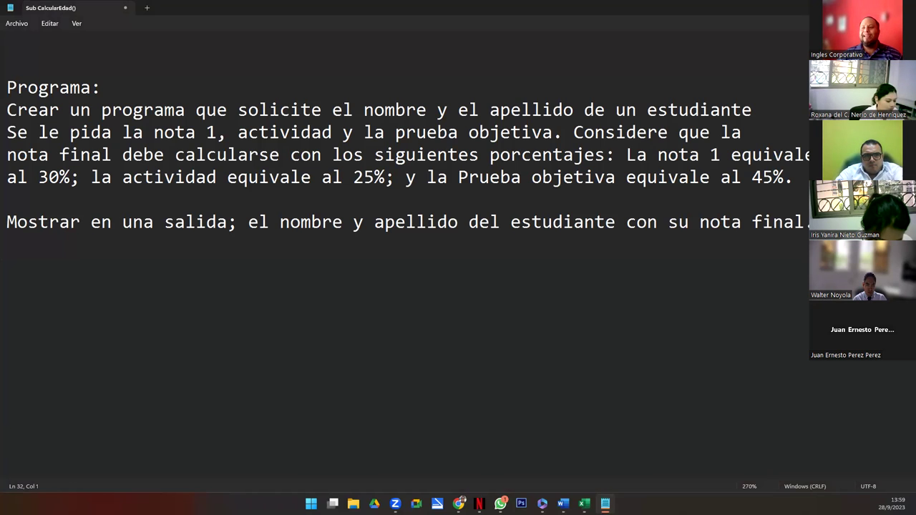
click(807, 222)
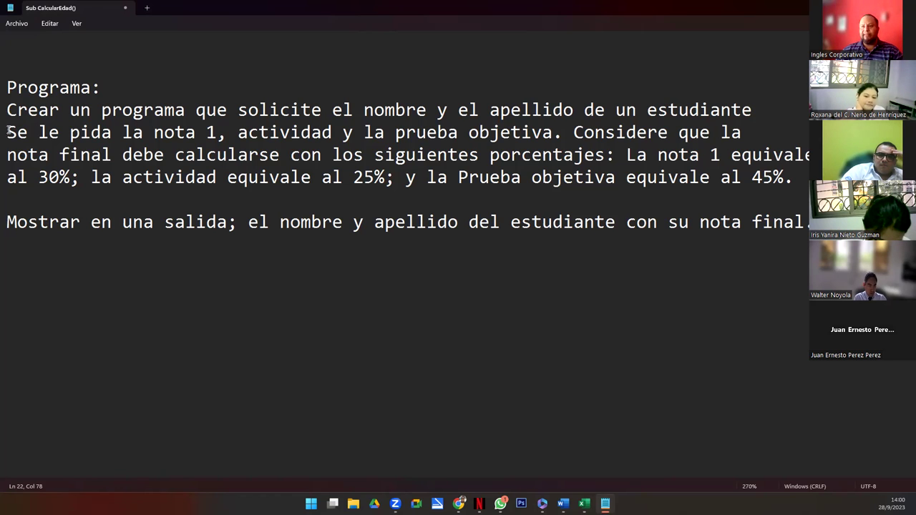
drag(153, 133, 331, 132)
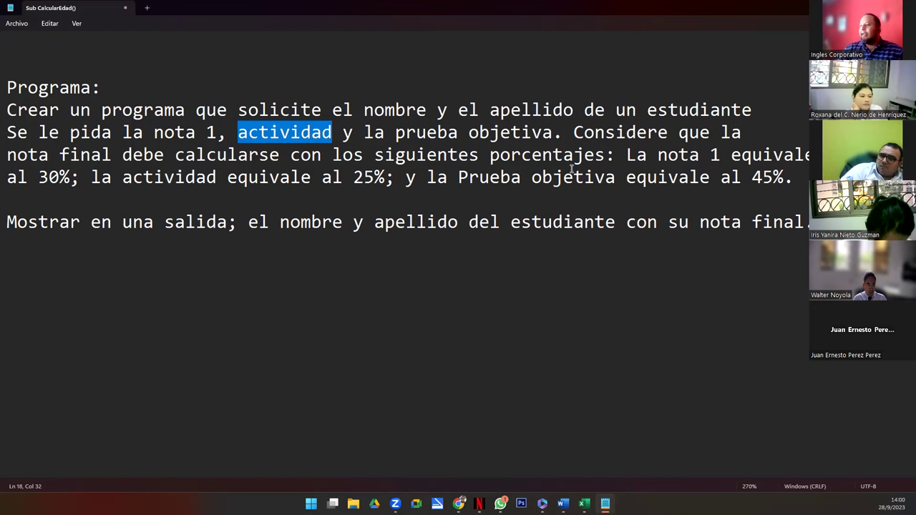
drag(574, 133, 799, 184)
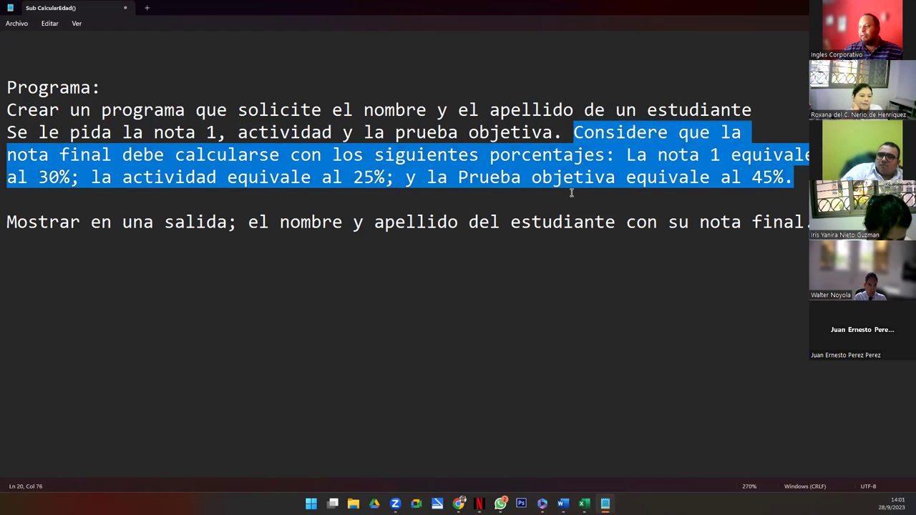
click(564, 178)
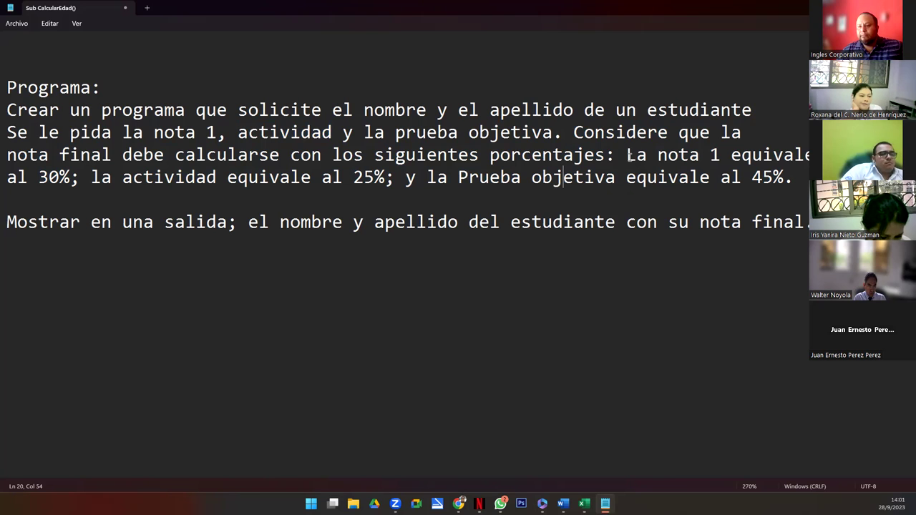
double_click(52, 177)
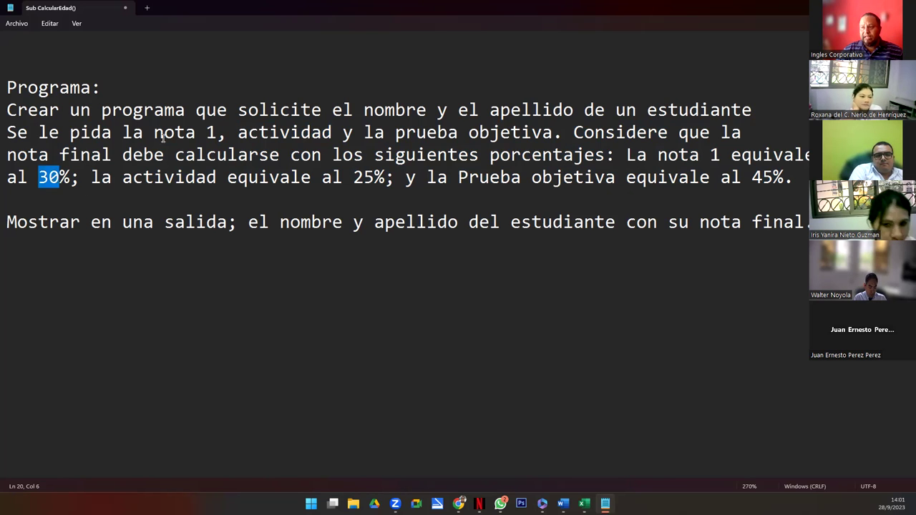
drag(155, 133, 216, 133)
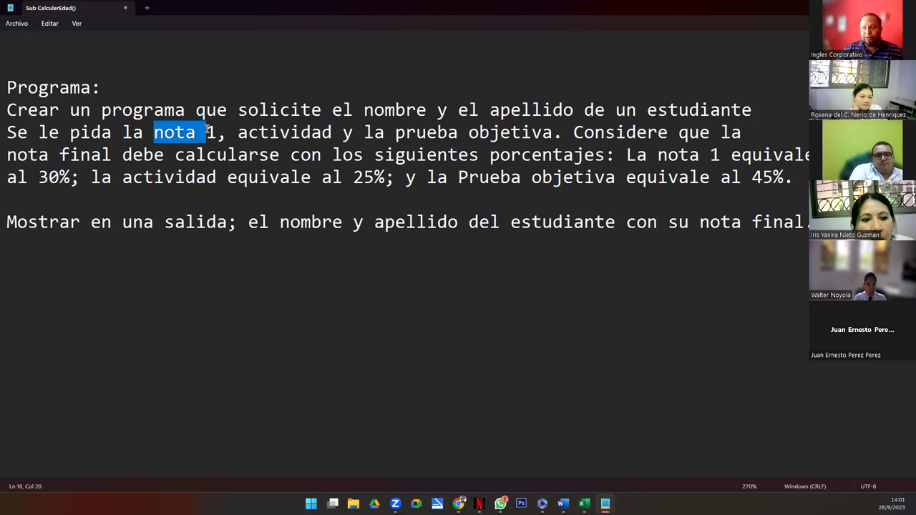
double_click(54, 178)
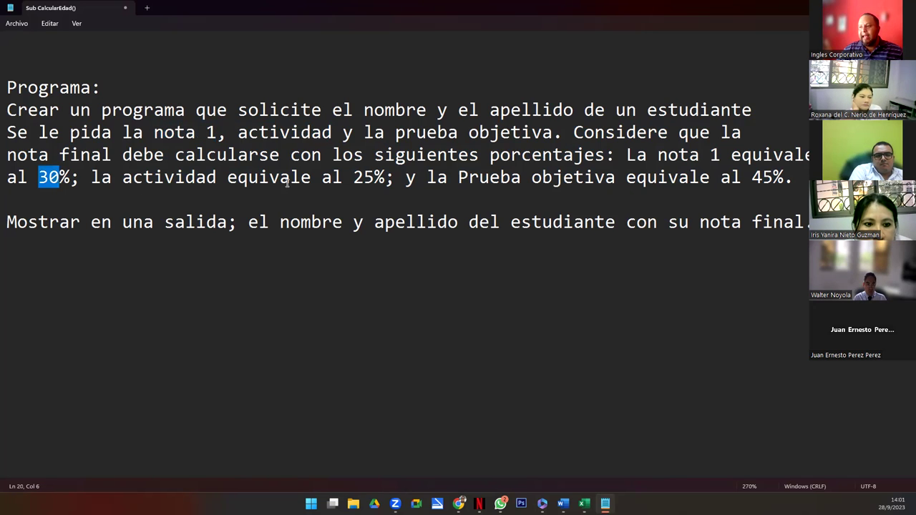
double_click(283, 134)
drag(351, 179, 393, 185)
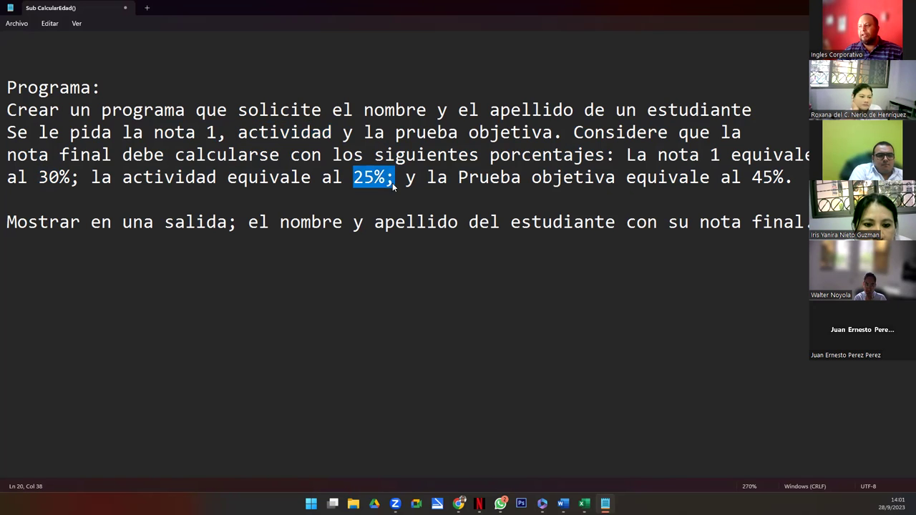
double_click(630, 179)
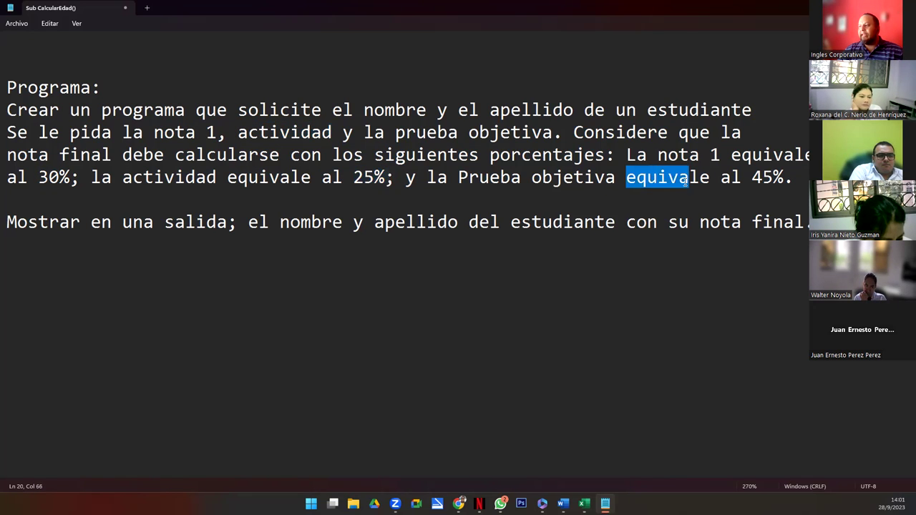
drag(459, 179, 595, 190)
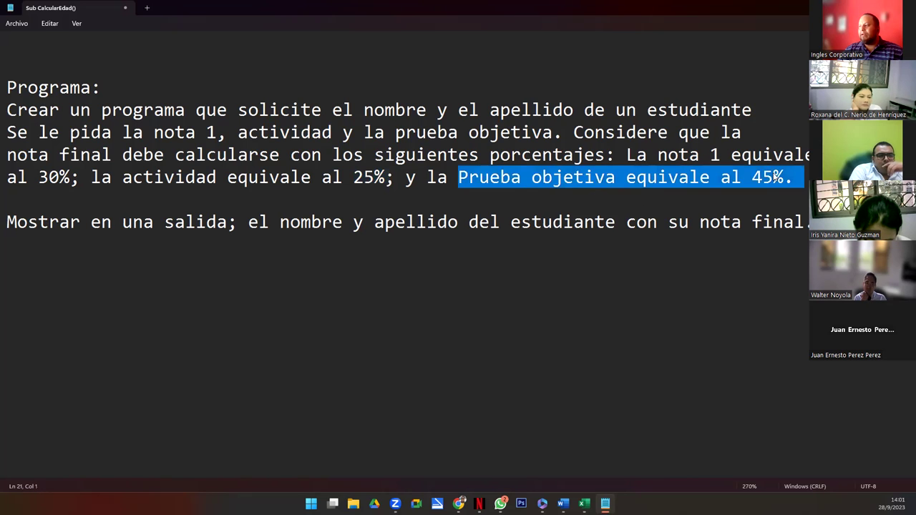
drag(773, 178, 793, 179)
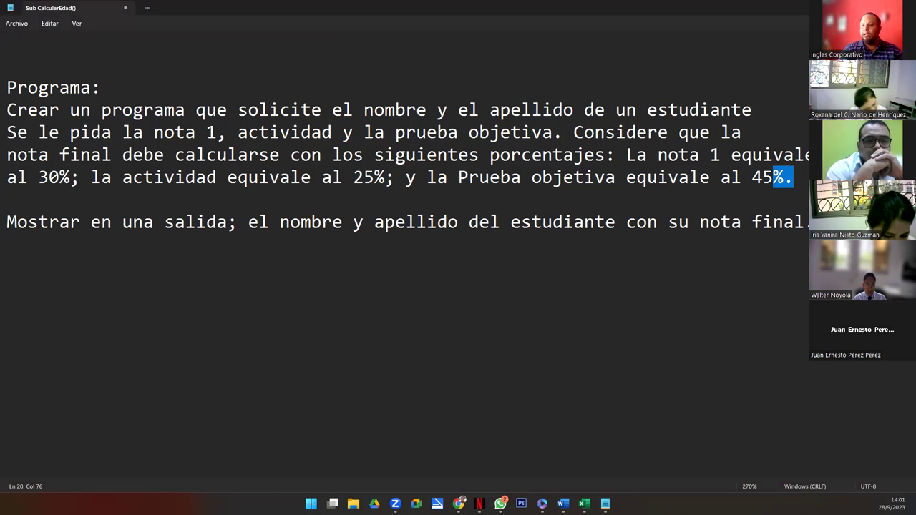
Step: End the 45% sentence with '?' and add a 'Resultado:' line giving a sample student's final grade 9.8
text(?)
key(Return)
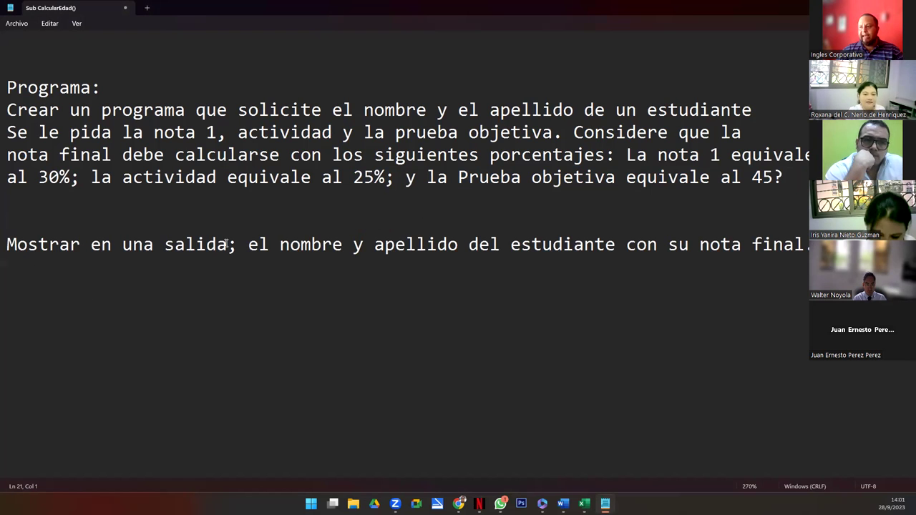
drag(258, 245, 290, 244)
click(416, 245)
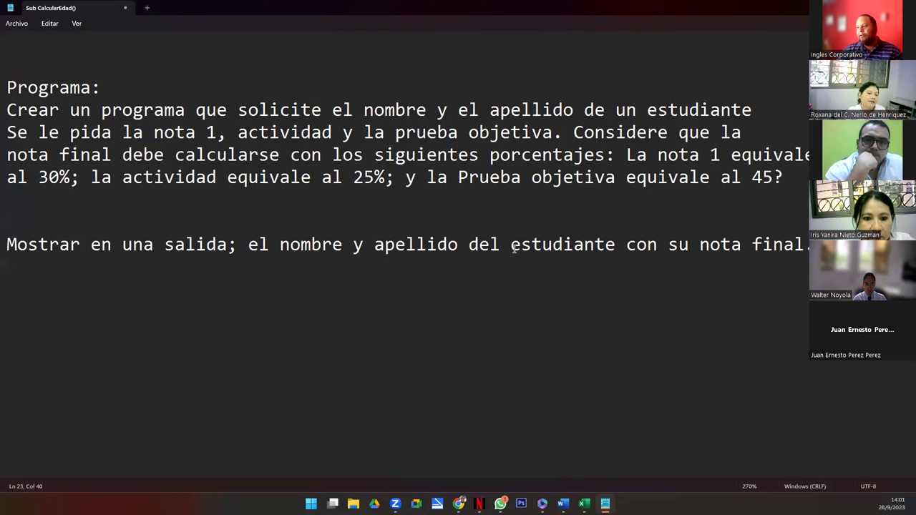
click(799, 252)
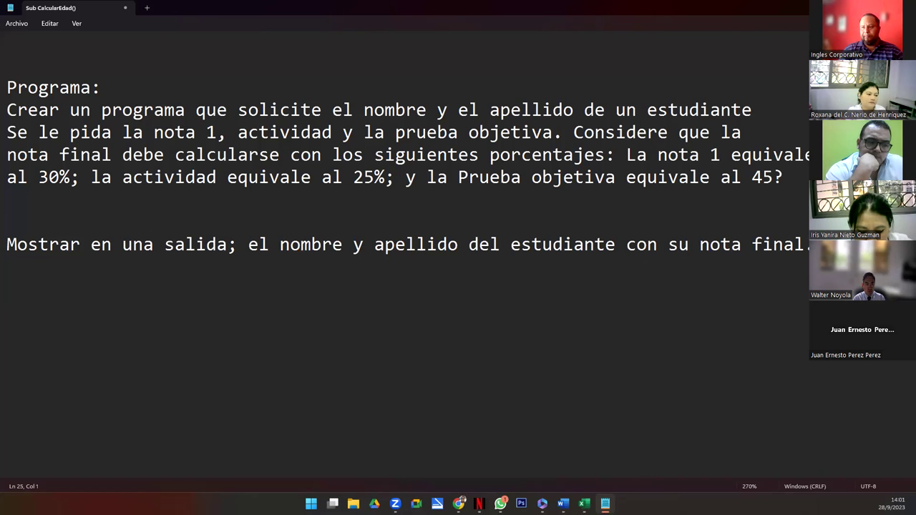
text(Resultado: )
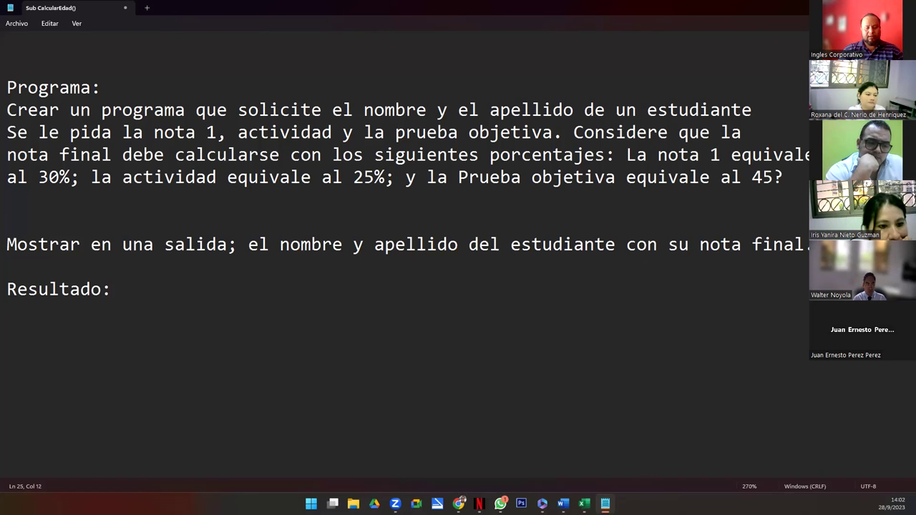
text(Ca)
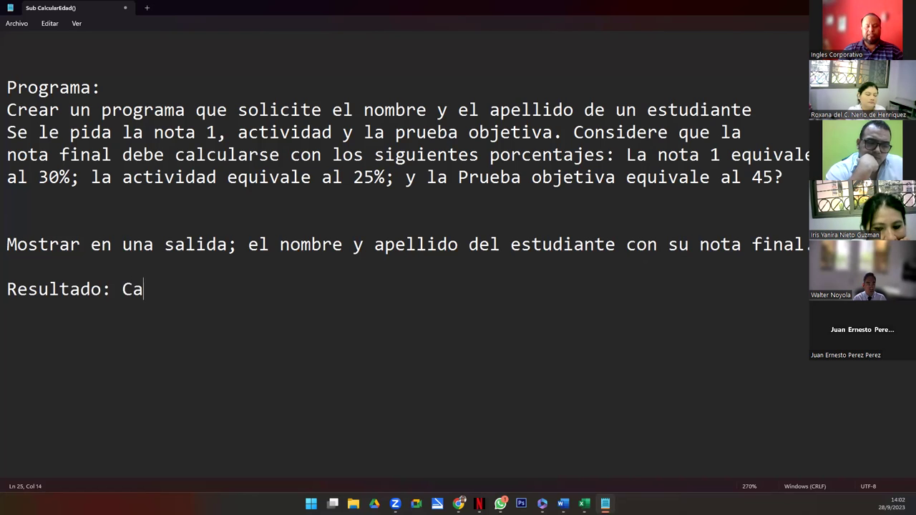
text(rlos Gal)
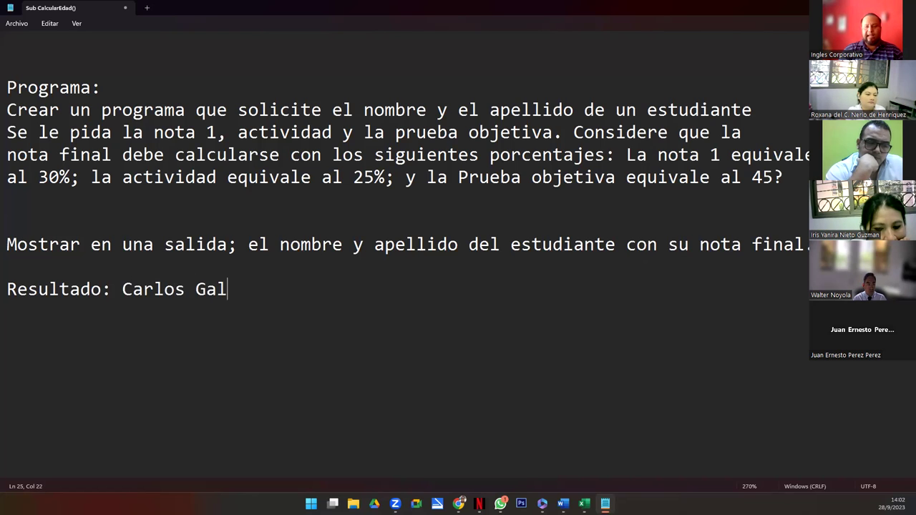
text(damez )
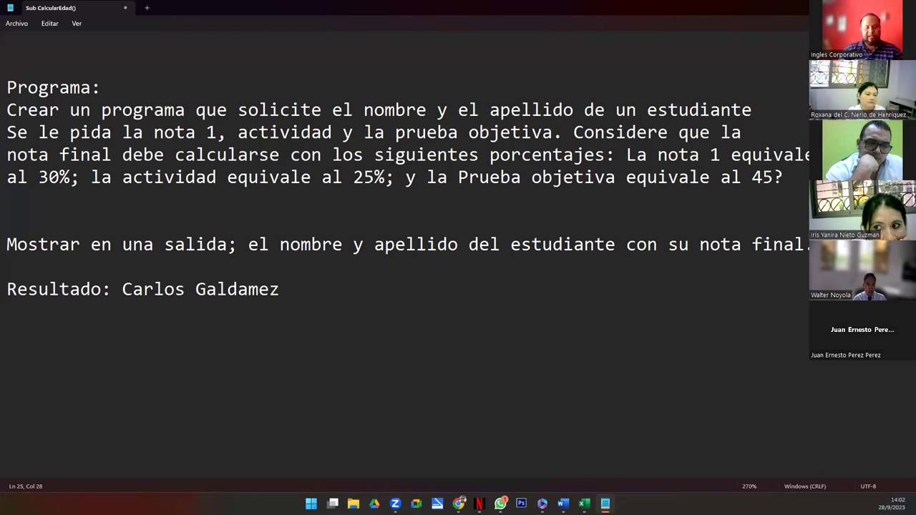
text(su nota final es: )
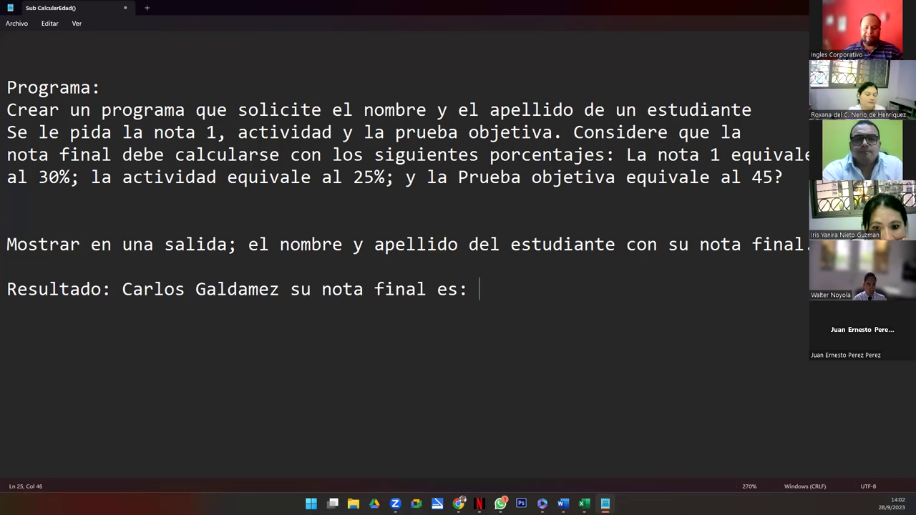
text(9.8)
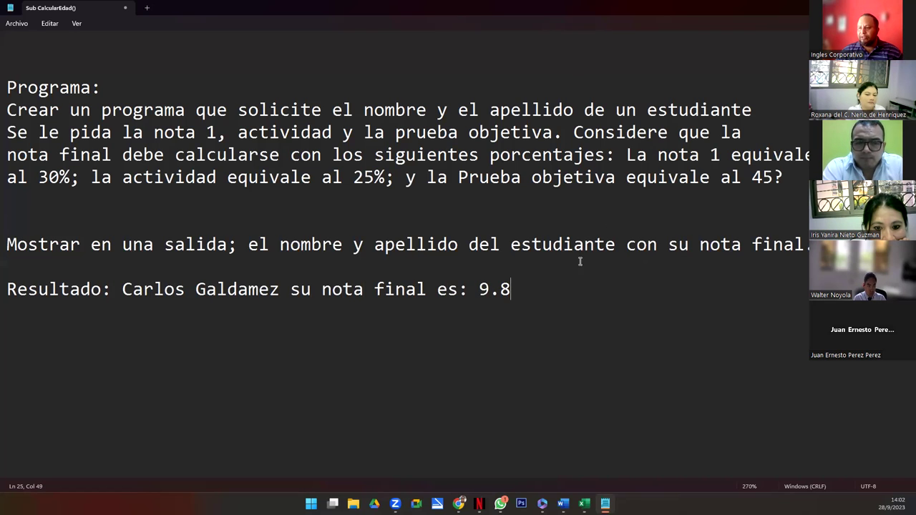
drag(123, 289, 512, 290)
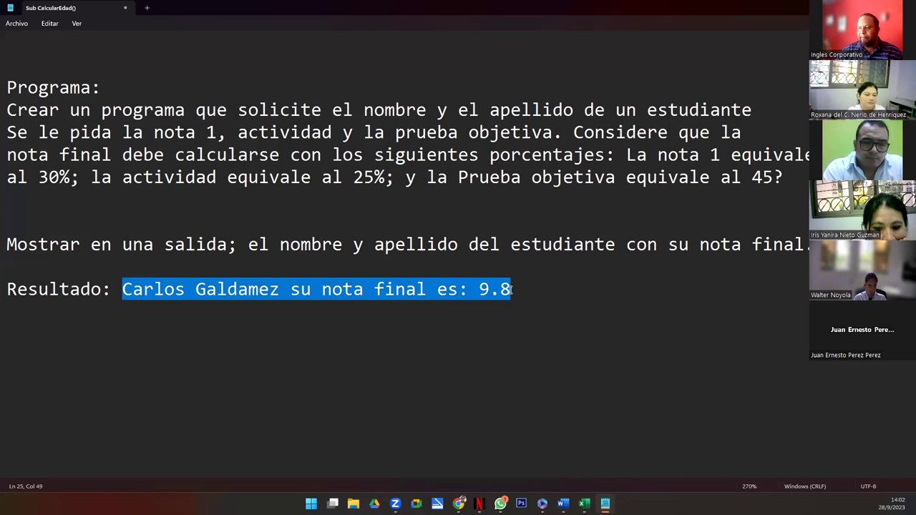
Step: Zoom the notes down to 180% and restore Notepad to a smaller window over the VBA editor
scroll(512, 290, up, 5)
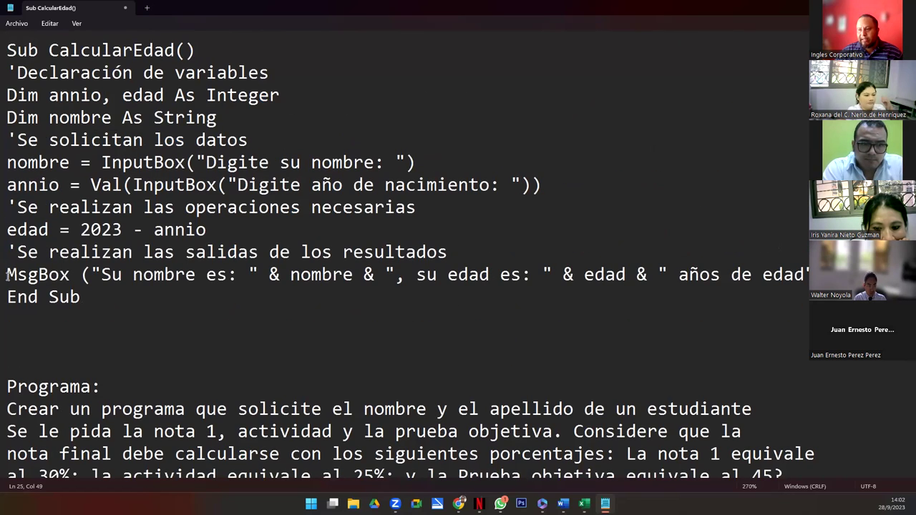
drag(7, 275, 795, 274)
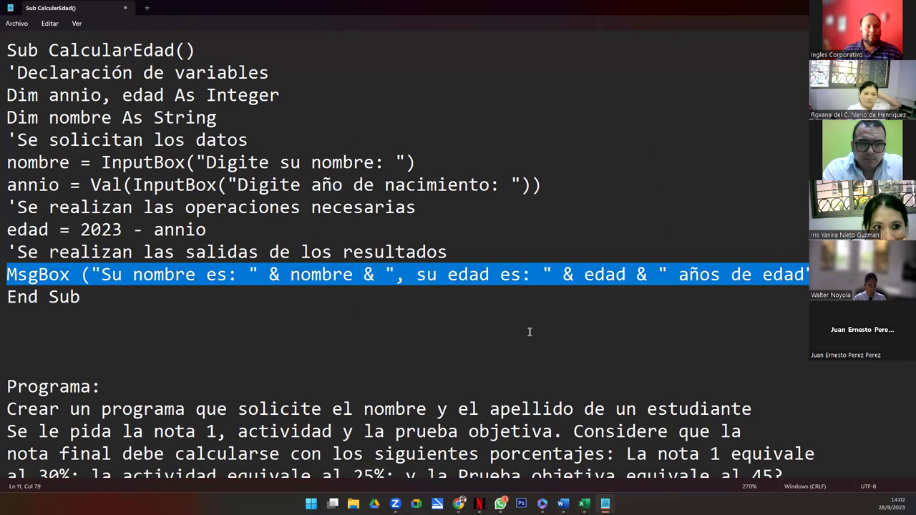
click(530, 332)
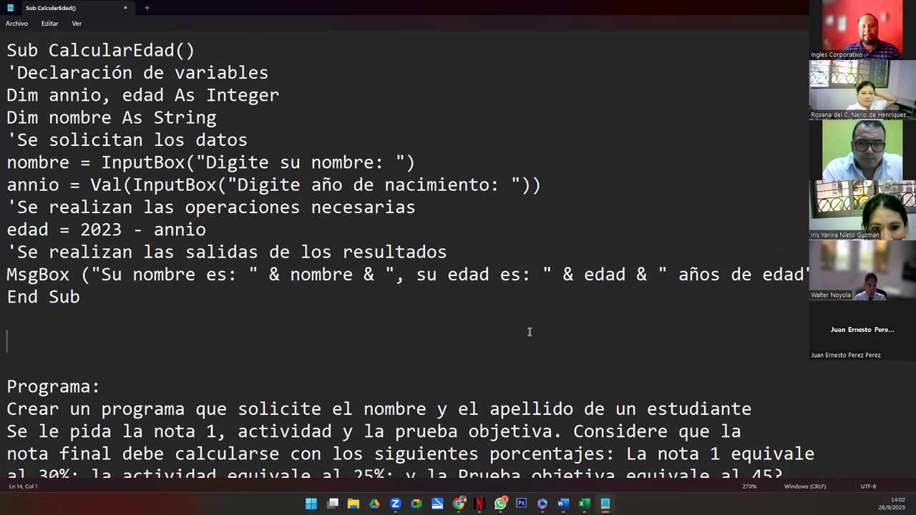
key(alt+Tab)
click(399, 279)
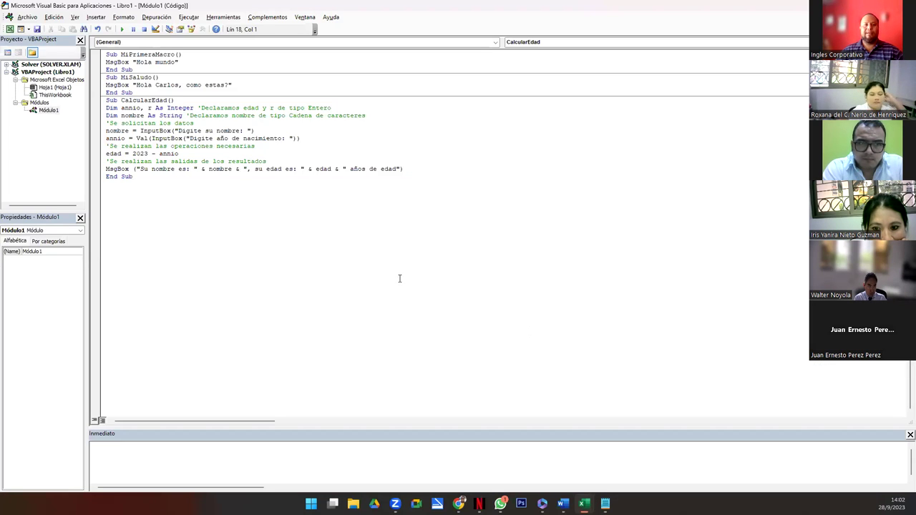
click(605, 503)
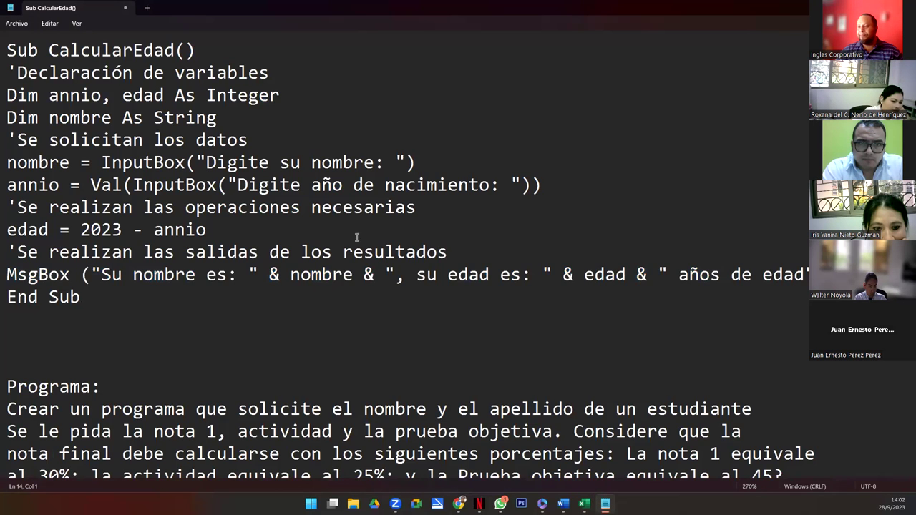
key(ctrl+minus)
key(ctrl+minus)
key(ctrl+minus)
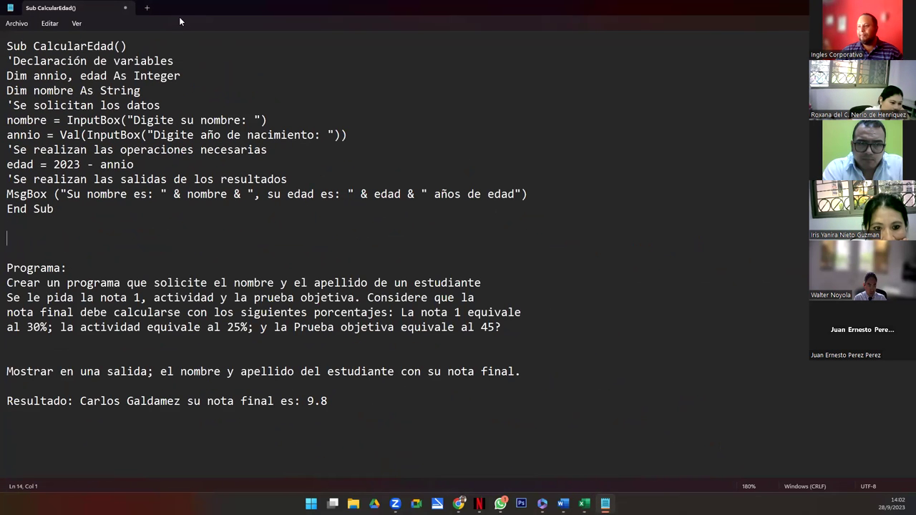
key(super+Down)
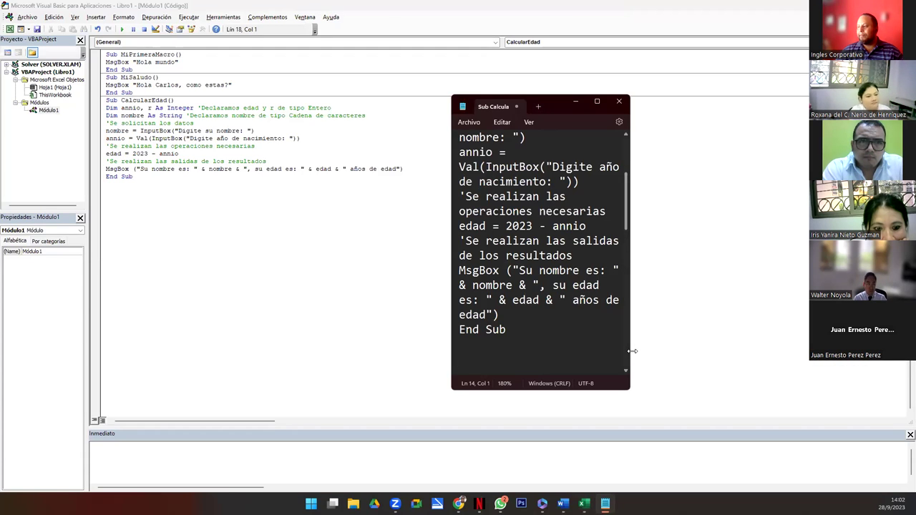
Step: Resize and position the Notepad window on the right, beside the VBA editor's CalcularEdad code
drag(633, 350, 891, 354)
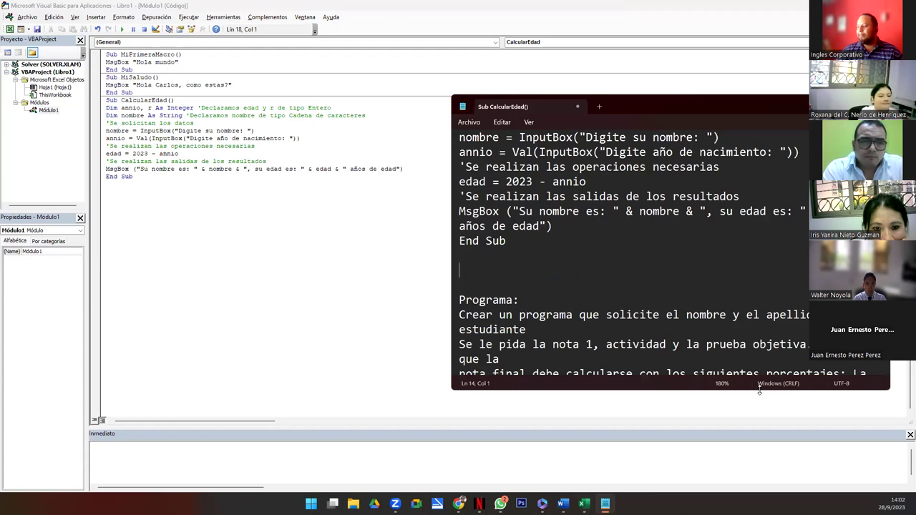
click(637, 429)
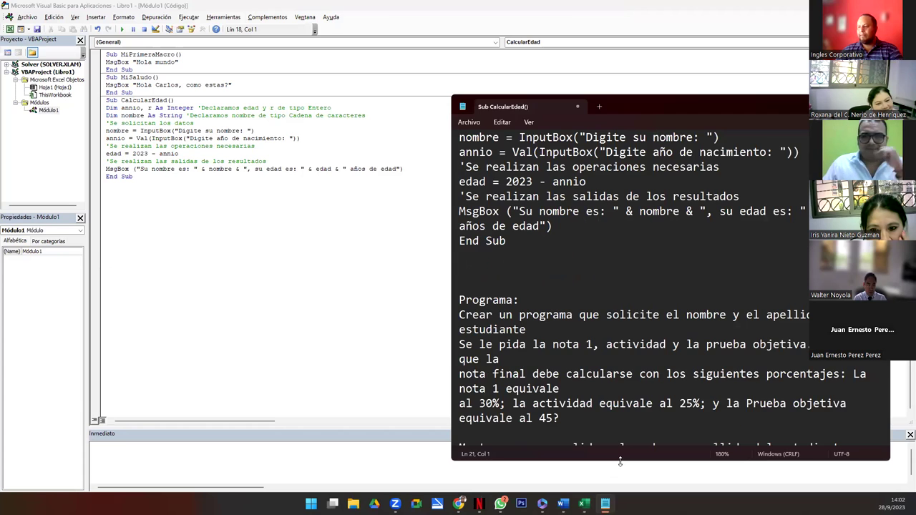
drag(620, 462, 620, 491)
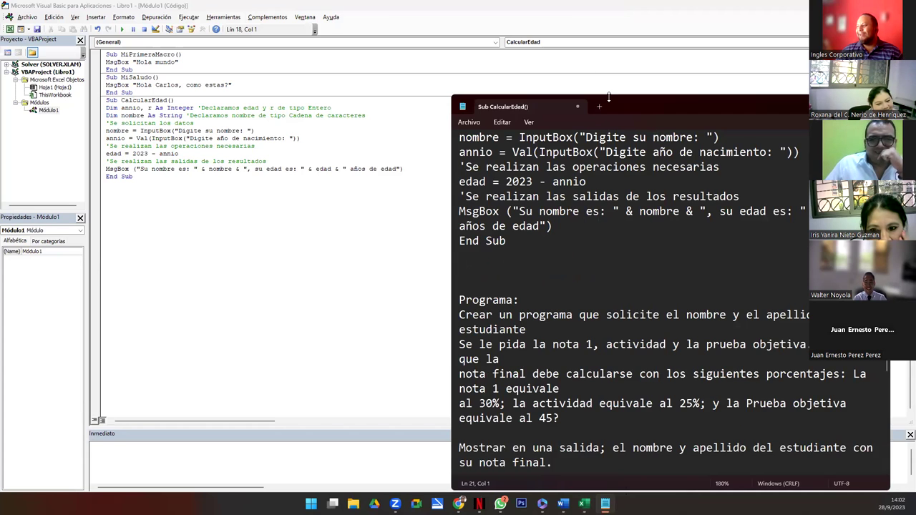
drag(609, 96, 609, 65)
key(ctrl+v)
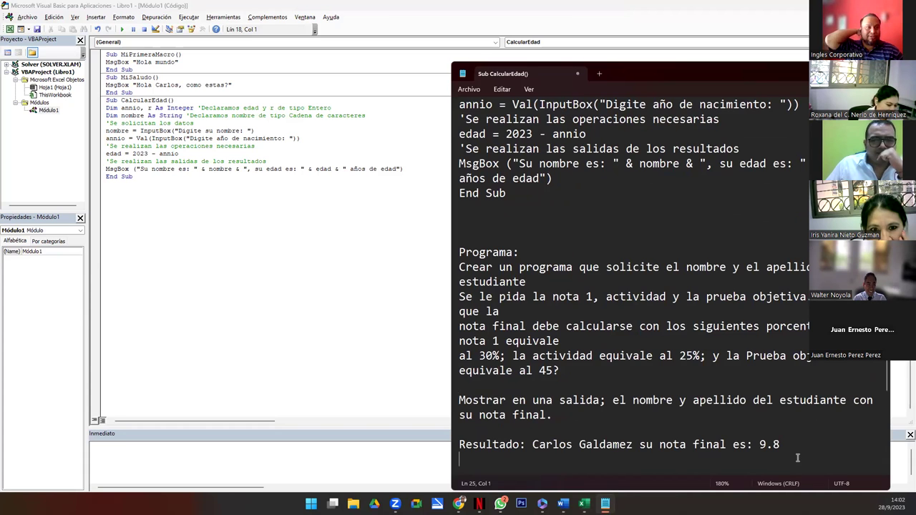
scroll(523, 267, up, 2)
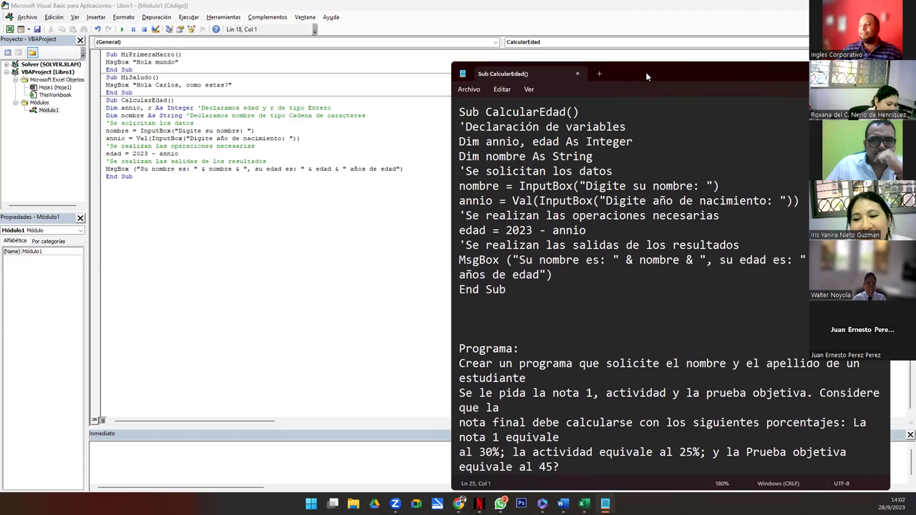
drag(645, 72, 626, 24)
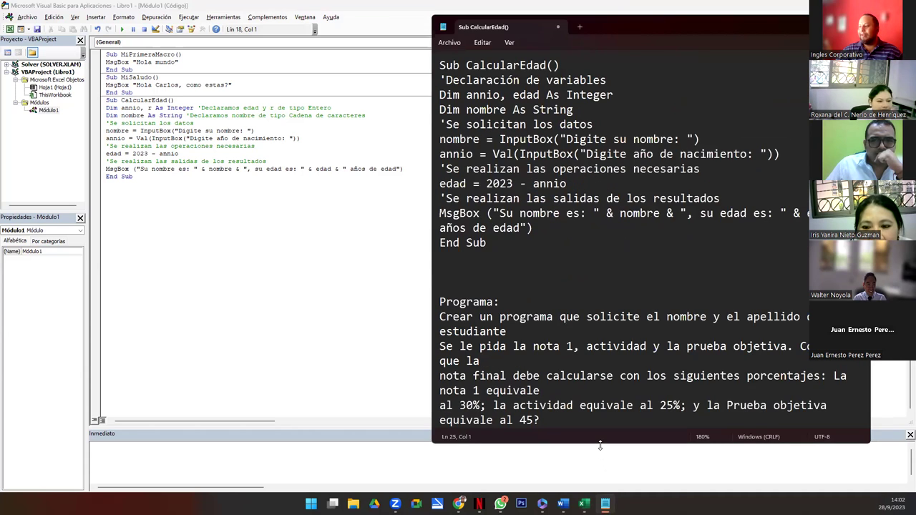
drag(600, 444, 602, 493)
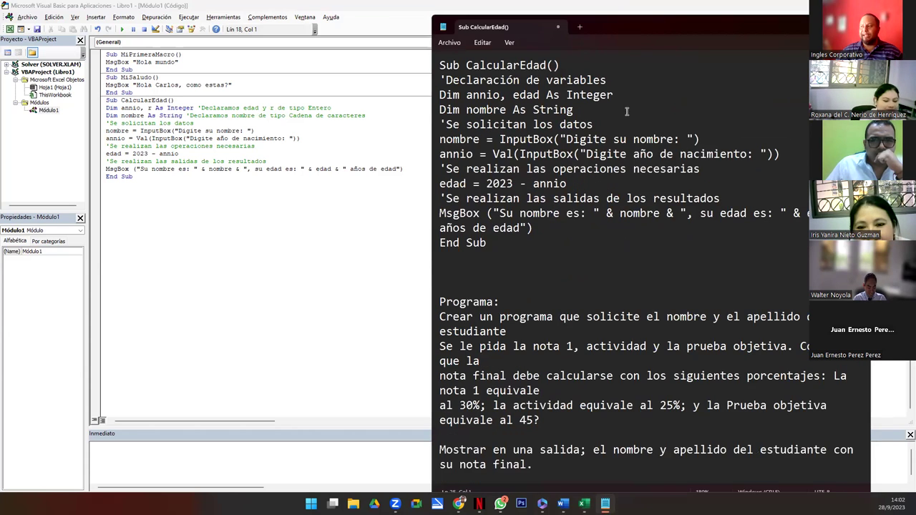
drag(632, 25, 644, 11)
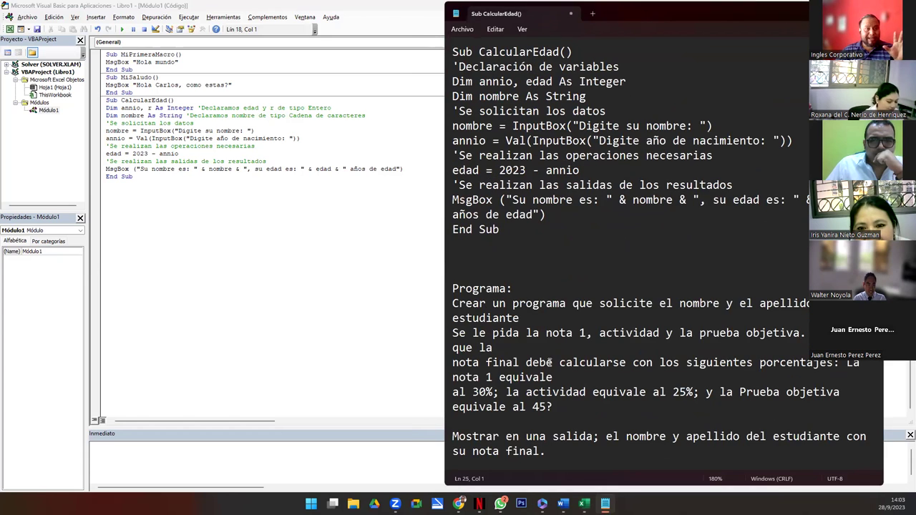
Step: Delete the extra blank lines below End Sub in the notes
drag(151, 190, 98, 104)
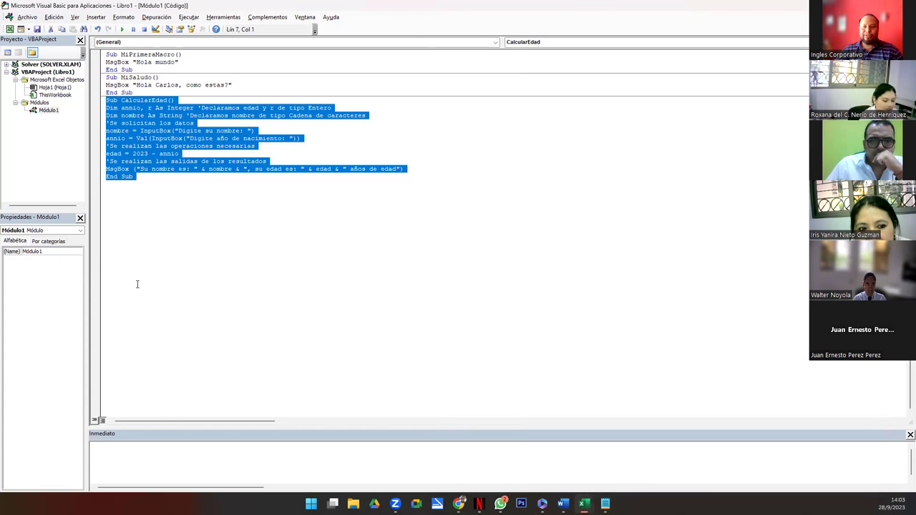
key(alt+Tab)
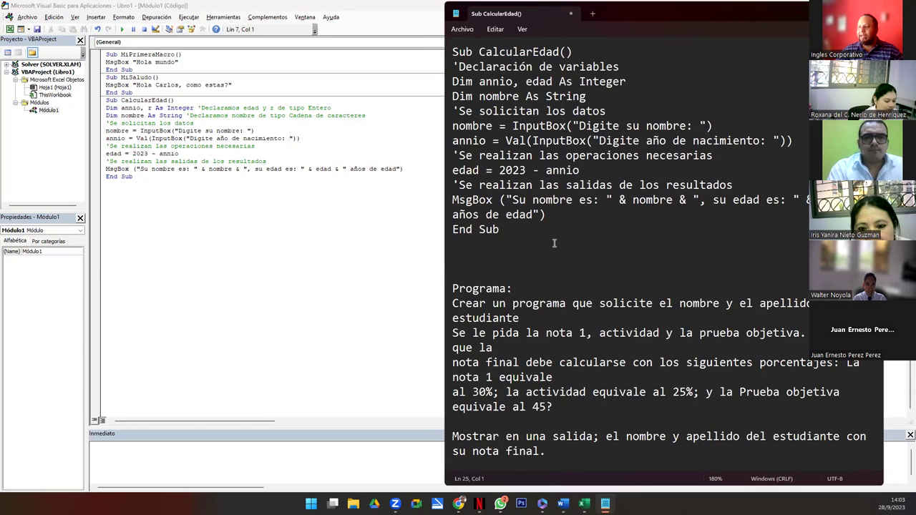
click(533, 243)
key(Delete)
key(Delete)
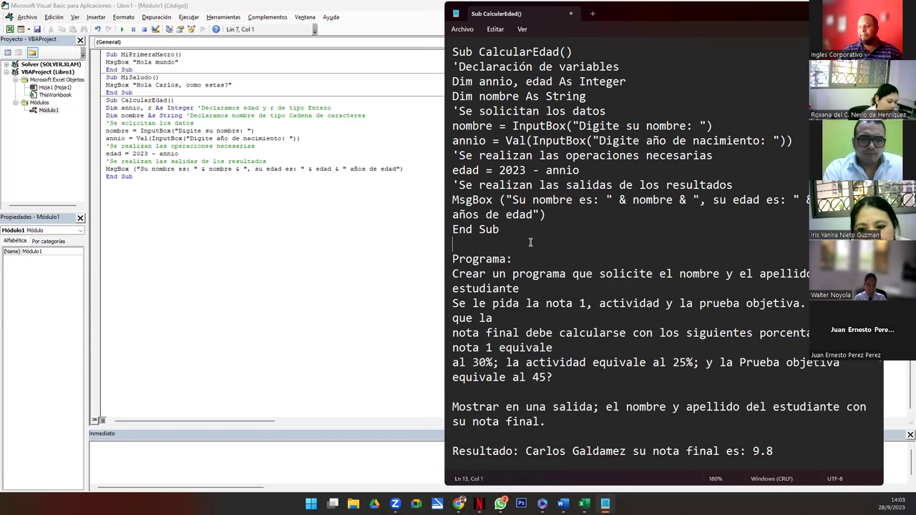
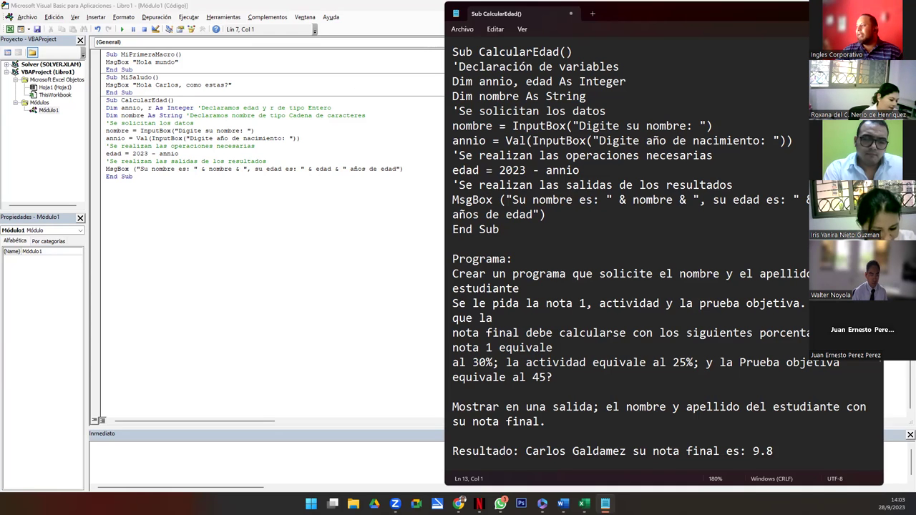
Step: Return to the full-screen Genially presentation and highlight the SUBRUTINAS EN VBA title
key(alt+Tab)
key(alt+F11)
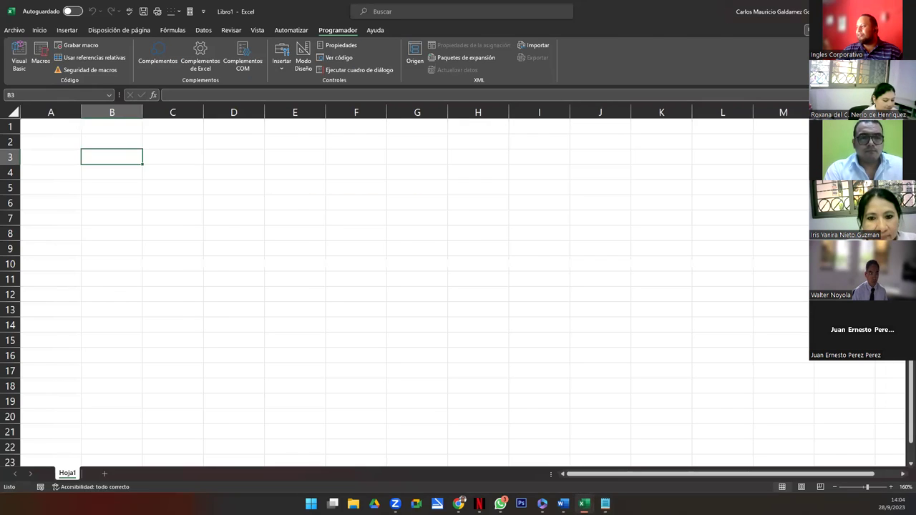
key(alt+Tab)
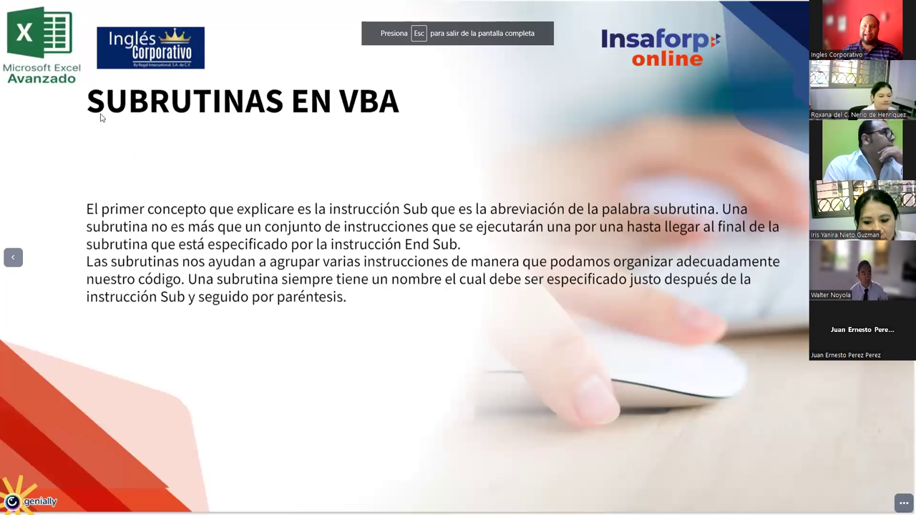
drag(87, 107, 401, 112)
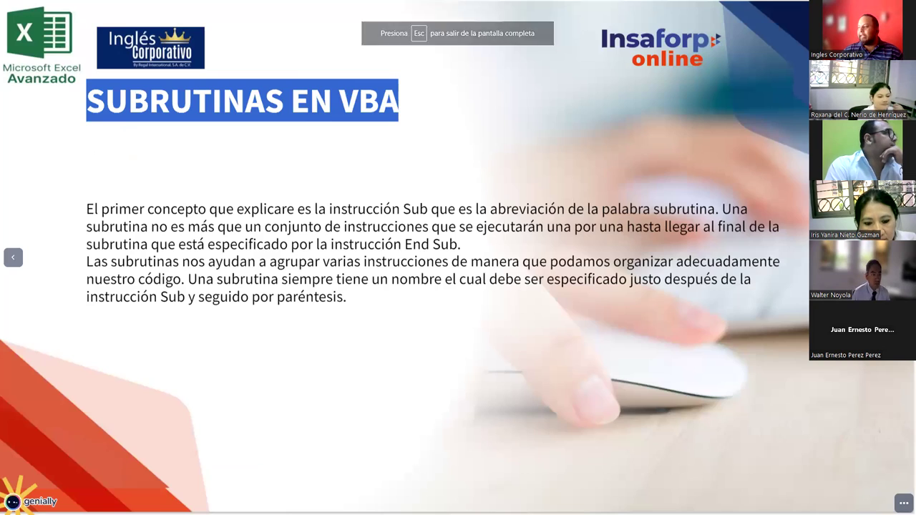
Step: Advance through the slides past DEMOSTRACIÓN and CONSULTAS to the ZONA DE CONSULTAS slide
key(Right)
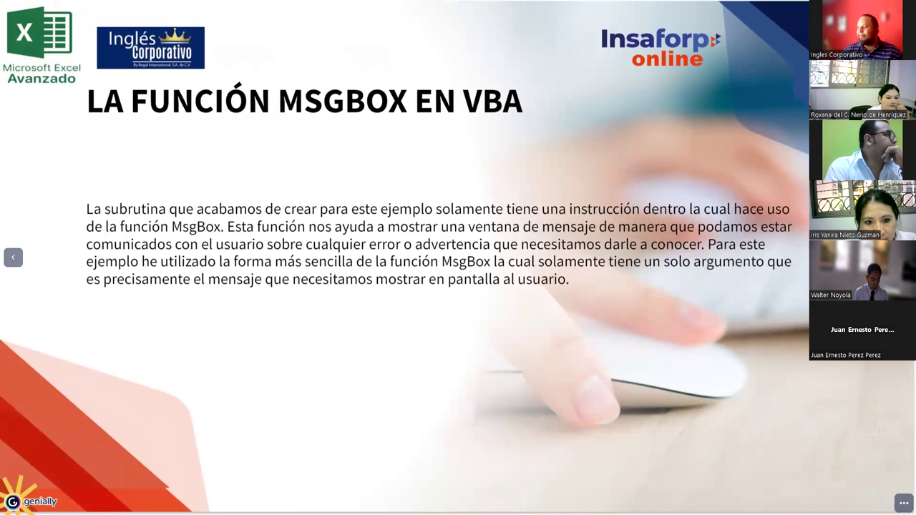
key(Right)
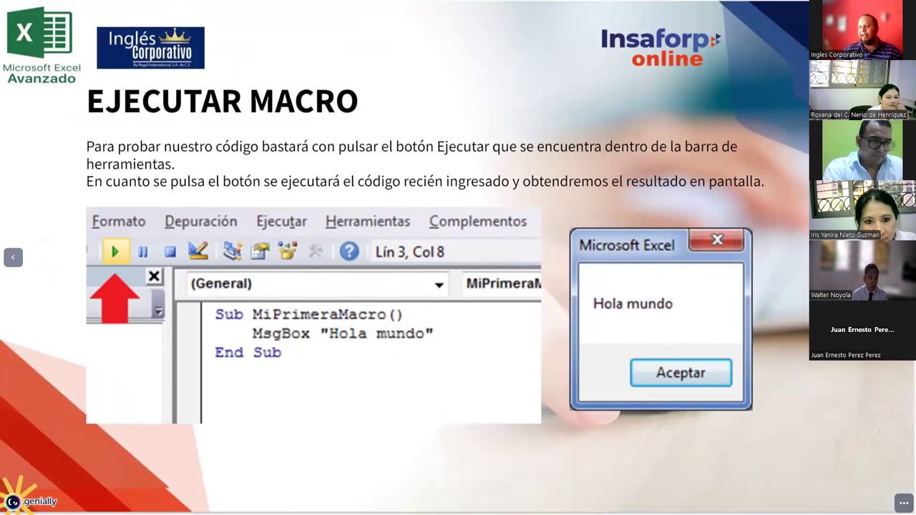
key(Right)
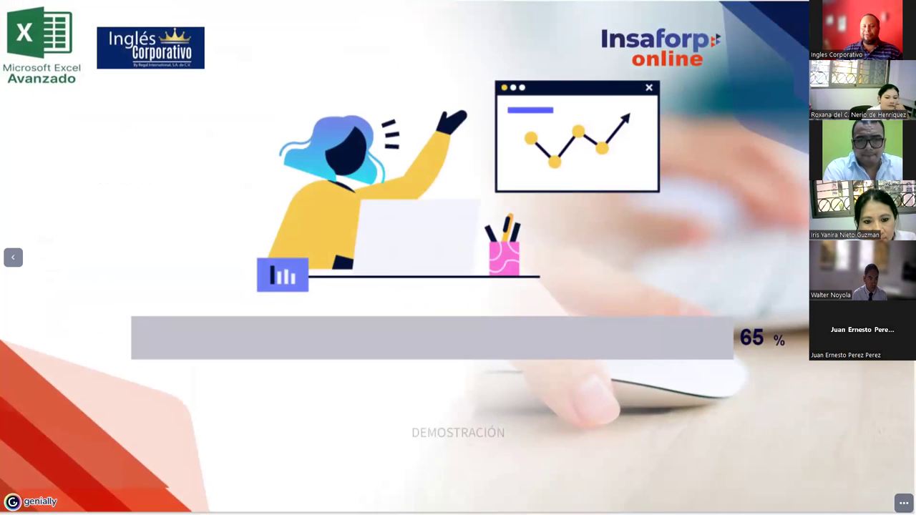
key(Right)
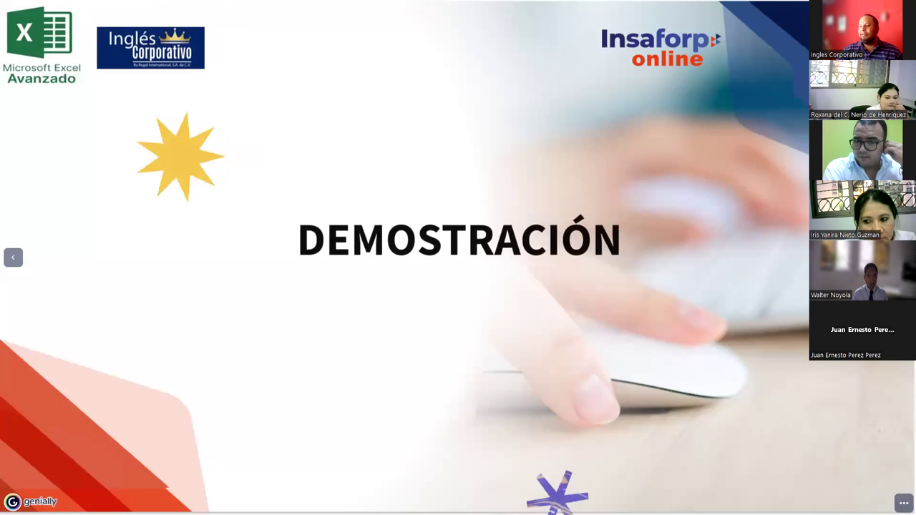
key(Right)
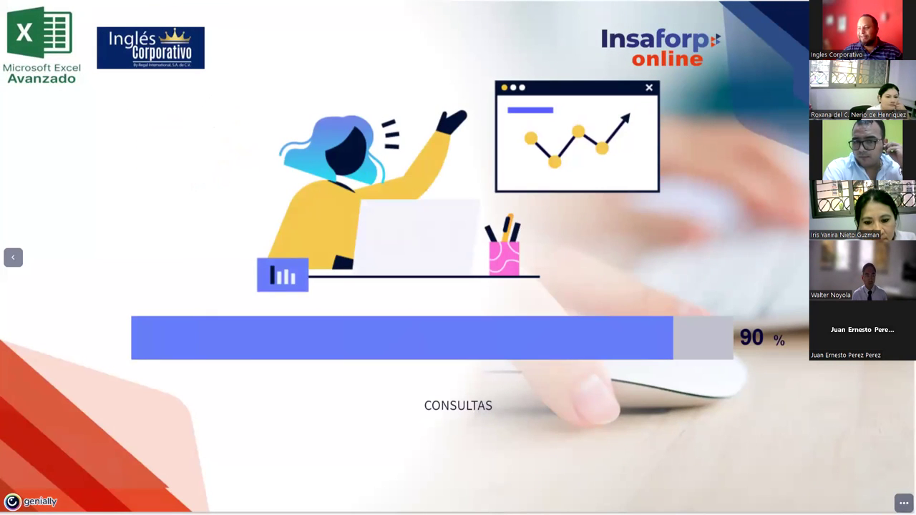
key(Right)
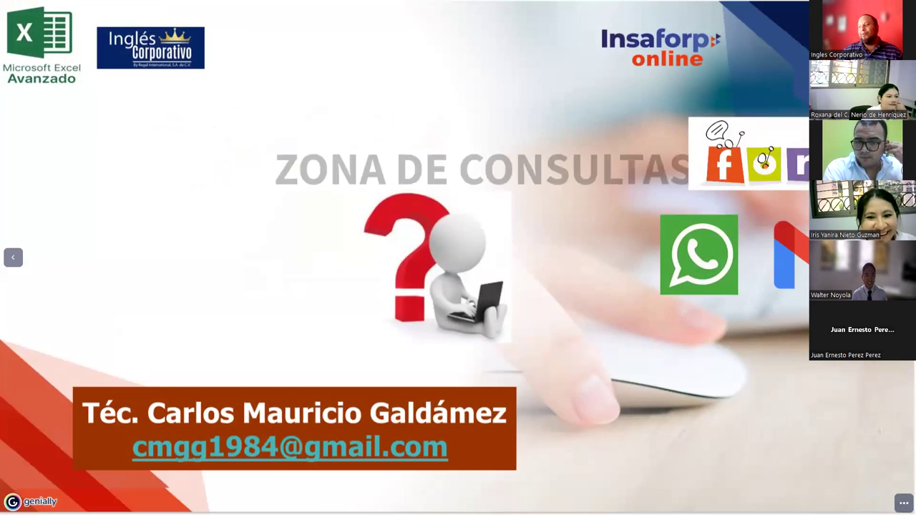
Step: Move on to the final FINALIZACIÓN slide, where progress reaches 100%
key(Right)
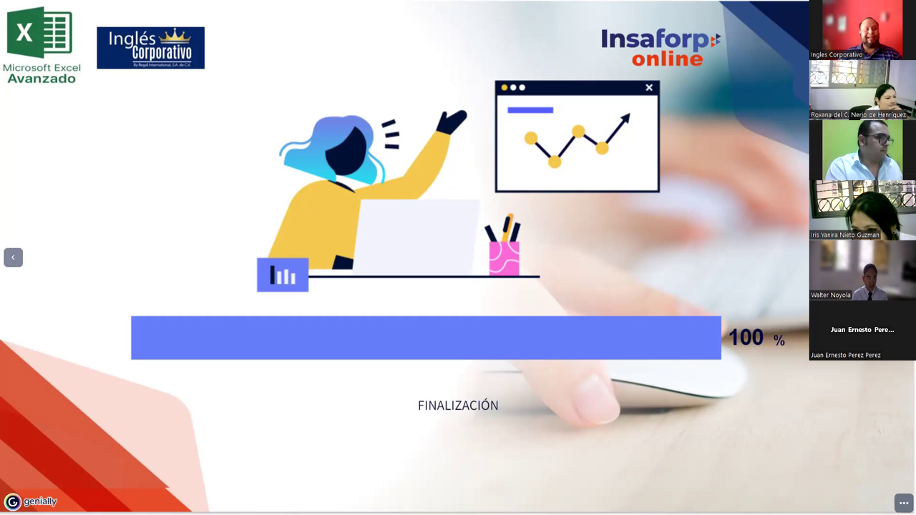
Step: Bring back the CalcularEdad notes window and adjust its size
key(alt+Tab)
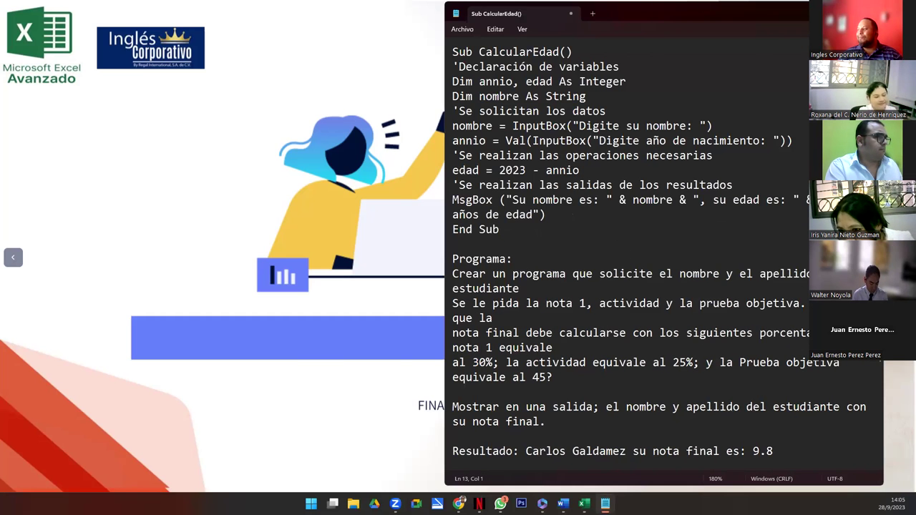
key(super+Up)
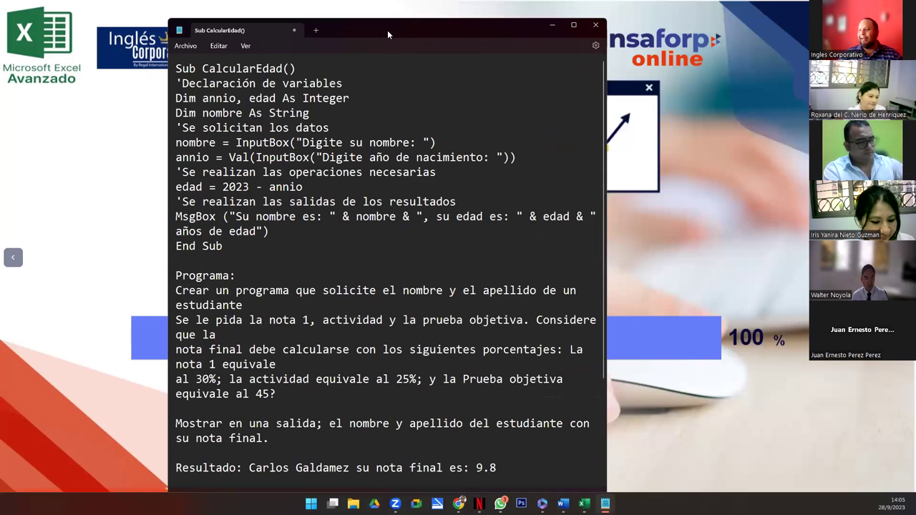
double_click(387, 13)
right_click(387, 30)
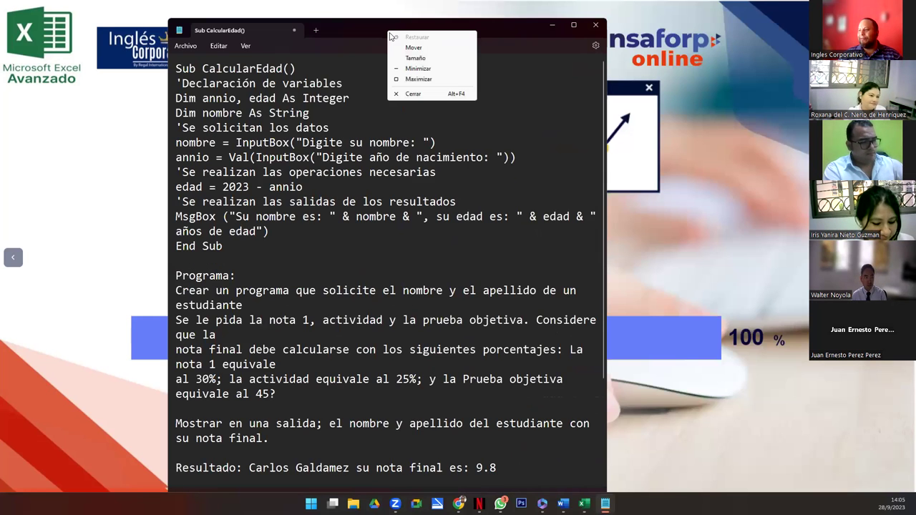
click(328, 32)
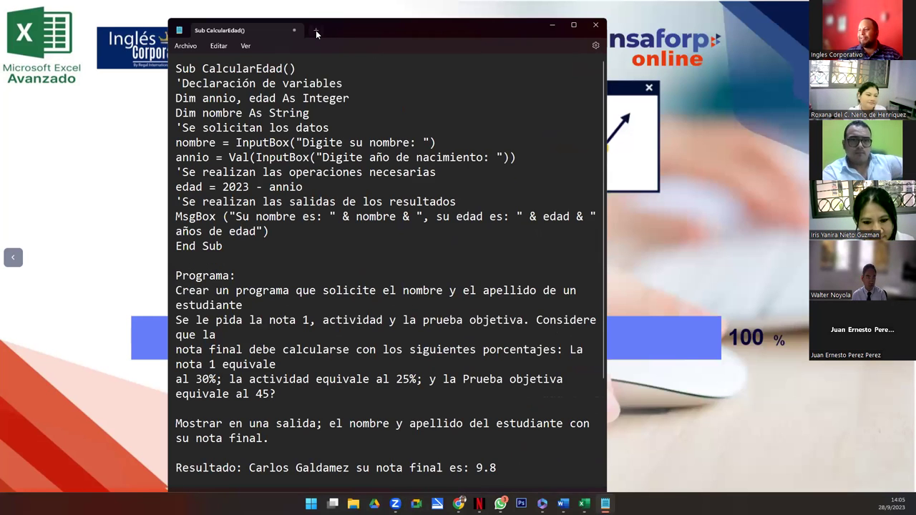
Step: Put a blank note in its own window, tiled full-height beside the CalcularEdad notes
click(316, 30)
drag(319, 30, 711, 121)
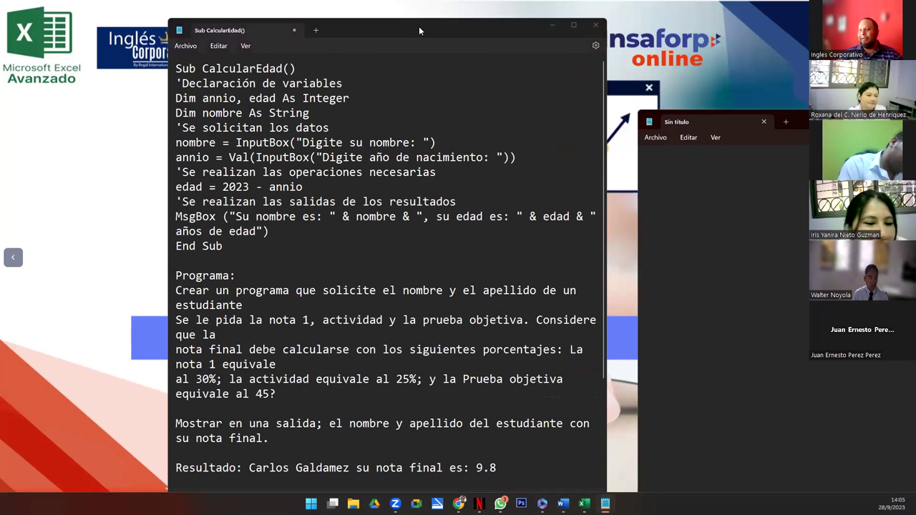
drag(419, 25, 444, 6)
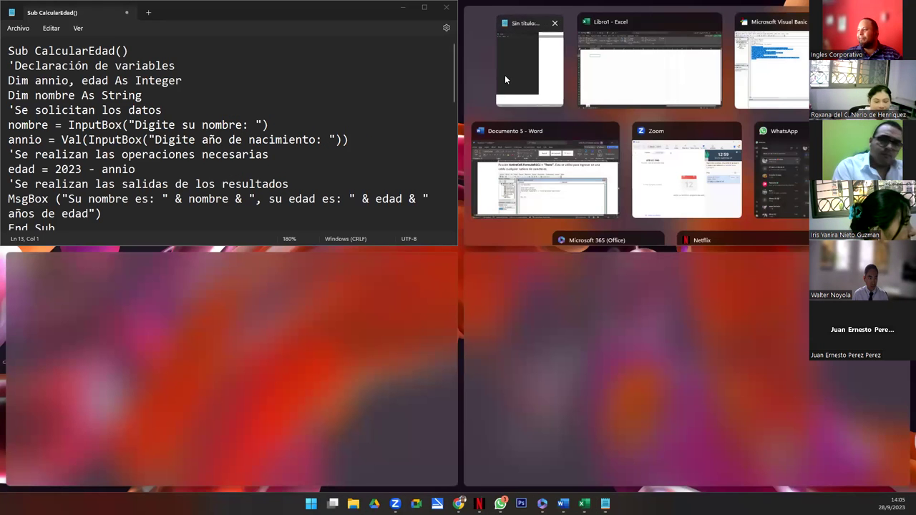
click(505, 75)
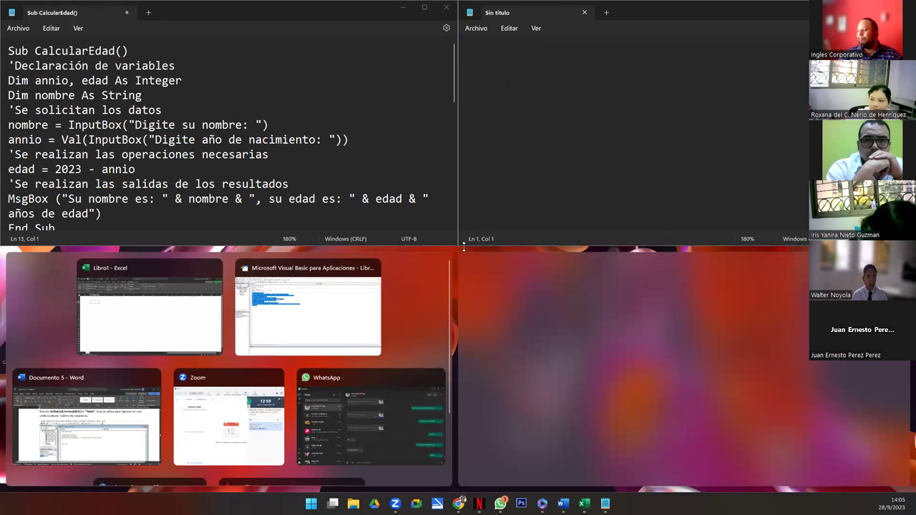
drag(464, 246, 464, 490)
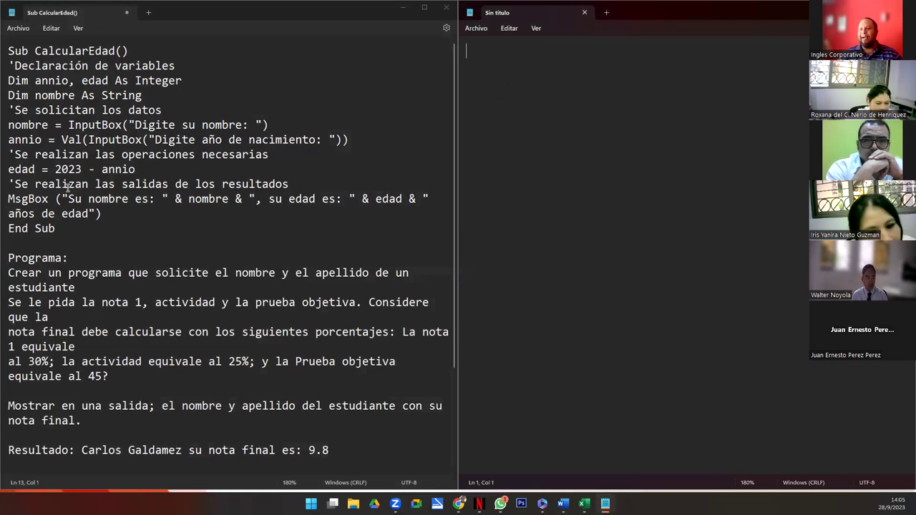
Step: Write the Sub CalculandoNotasDeEstudiante() header, modeled on Sub CalcularEdad(), with blank lines below
triple_click(13, 259)
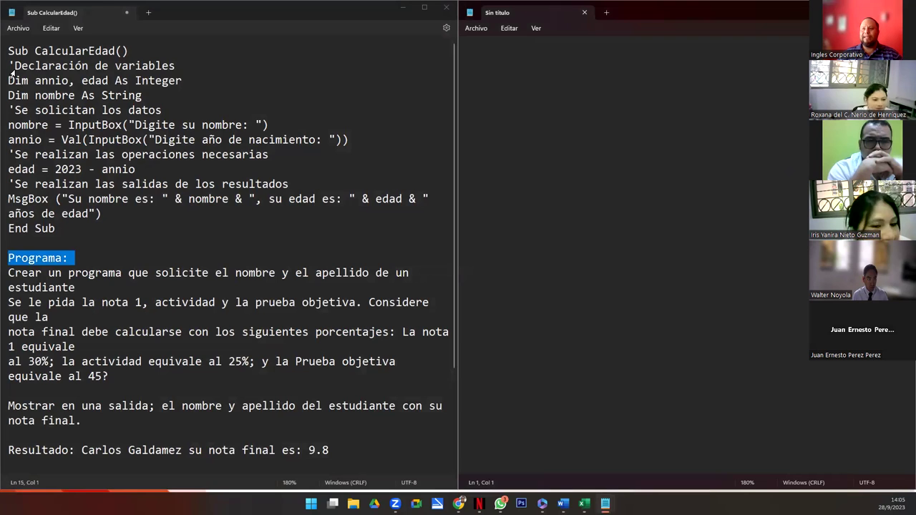
triple_click(71, 55)
click(587, 111)
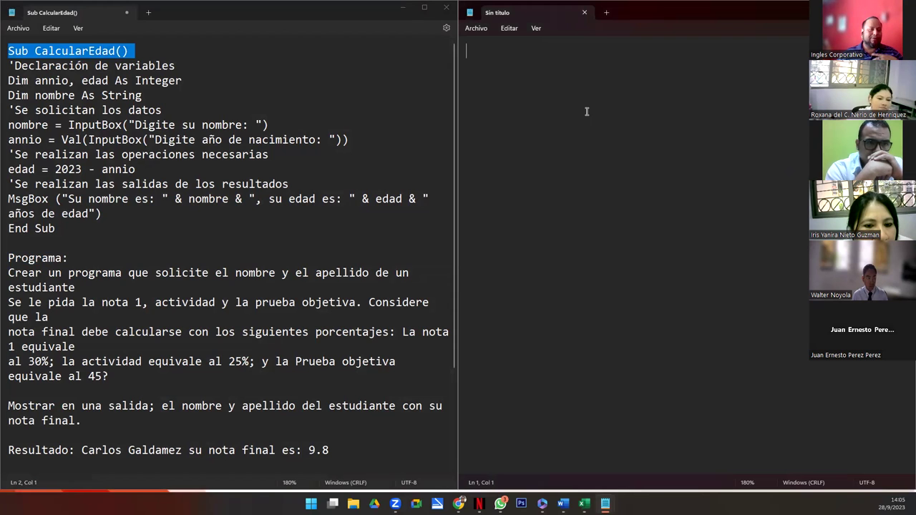
click(505, 56)
text(Sub)
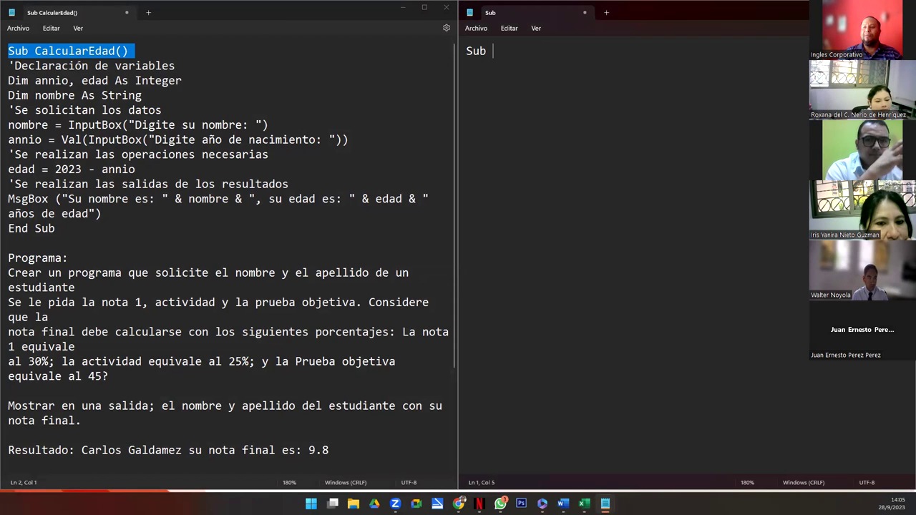
text(alculandoNotas)
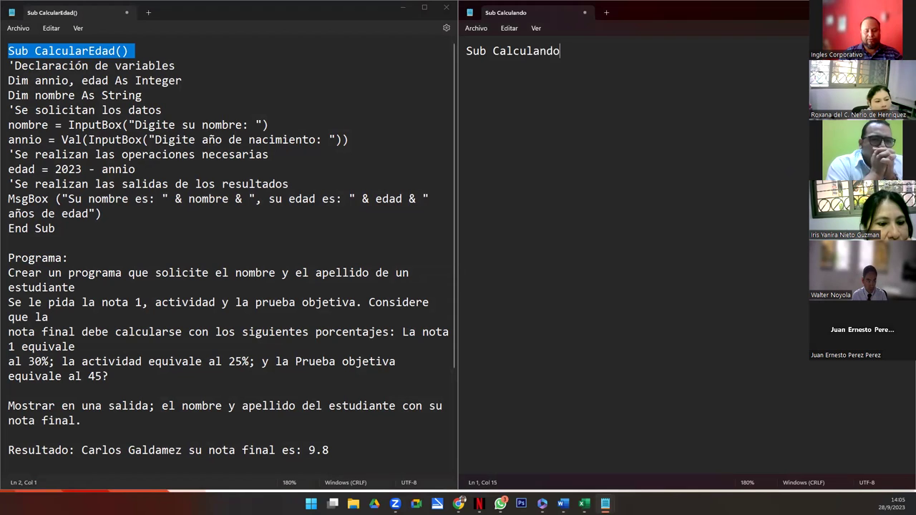
text(DeEstudiante)
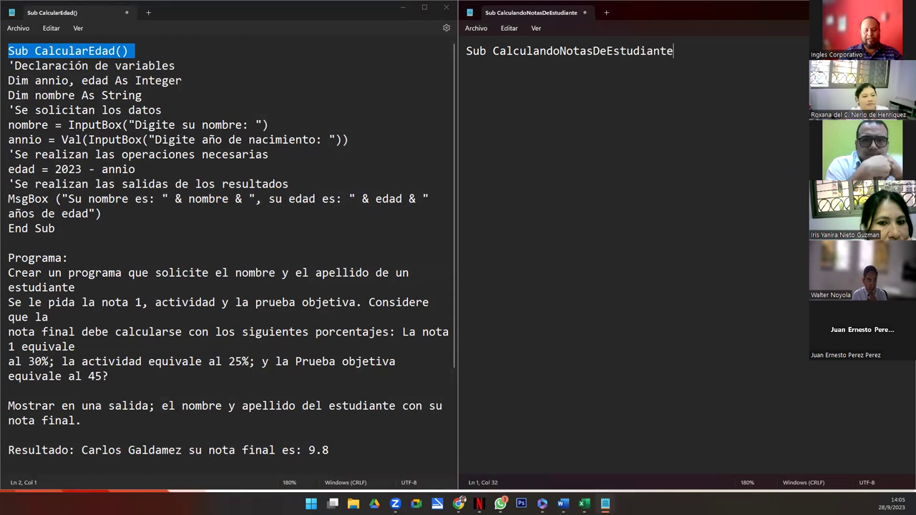
text(())
key(Return)
key(Return)
key(Return)
key(Return)
text(End Sub)
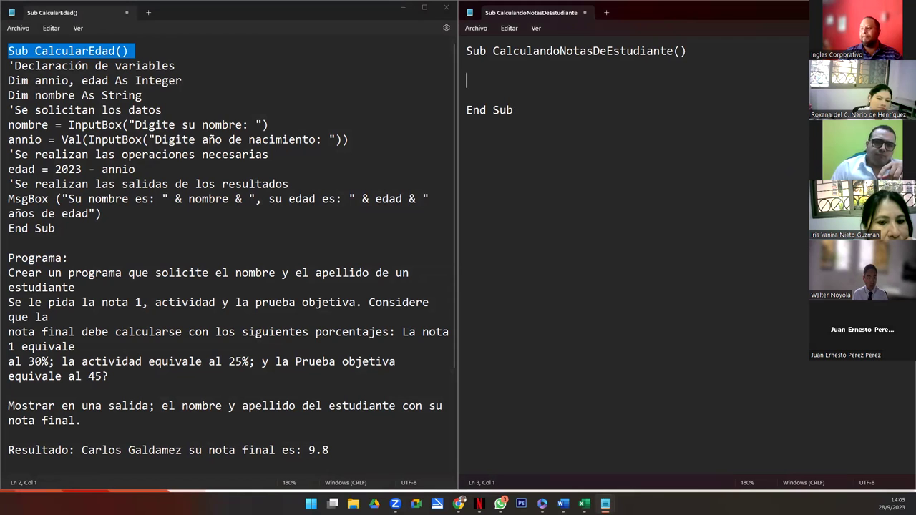
key(Return)
key(Return)
key(Return)
key(Return)
key(Return)
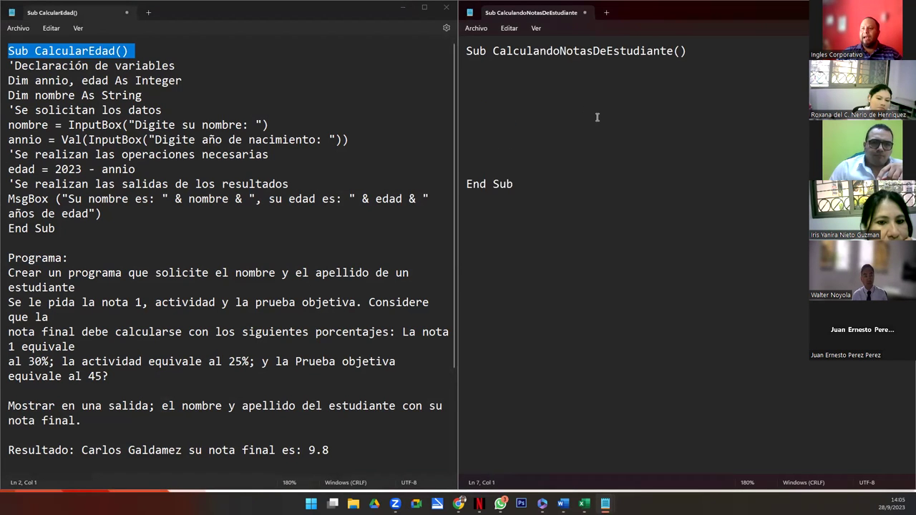
Step: Paste the 'Declaración de variables comment and declare 'Dim nombre, apellido As String' beneath it
drag(179, 65, 4, 69)
key(ctrl+c)
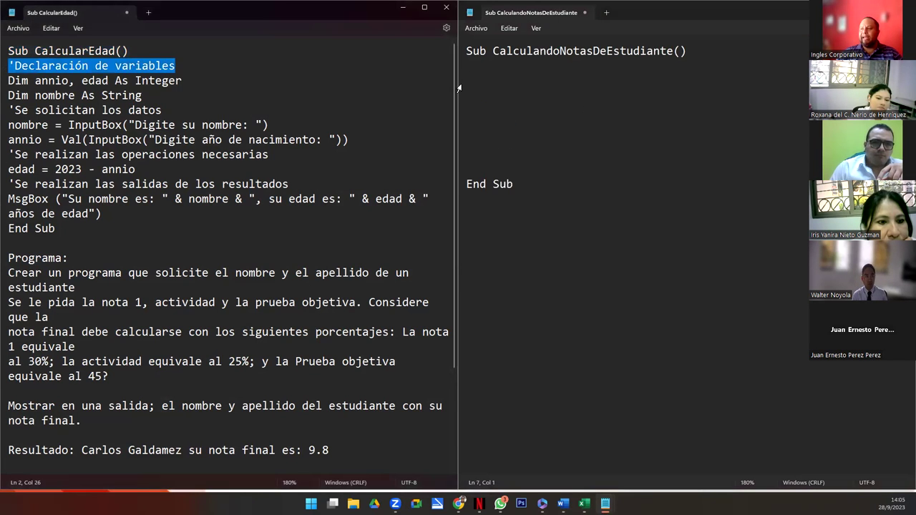
click(486, 70)
key(ctrl+v)
key(Return)
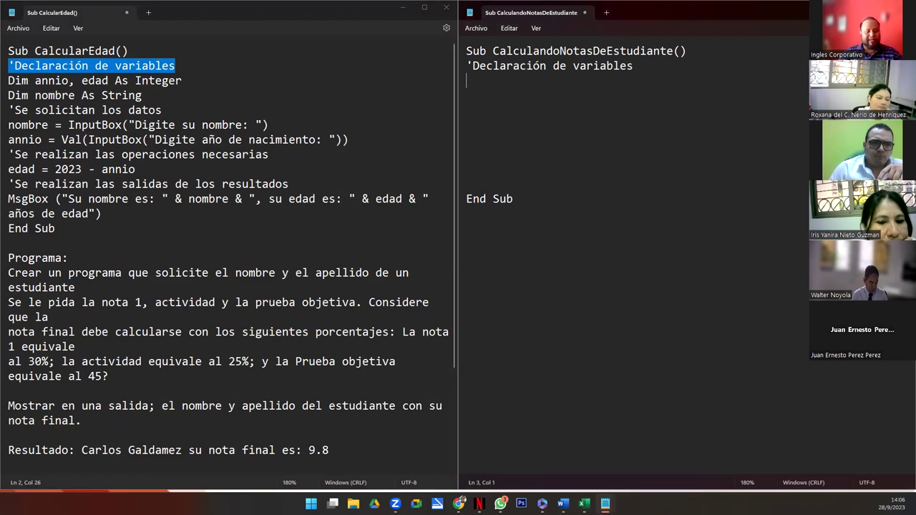
text(Dim nombre, apellido A)
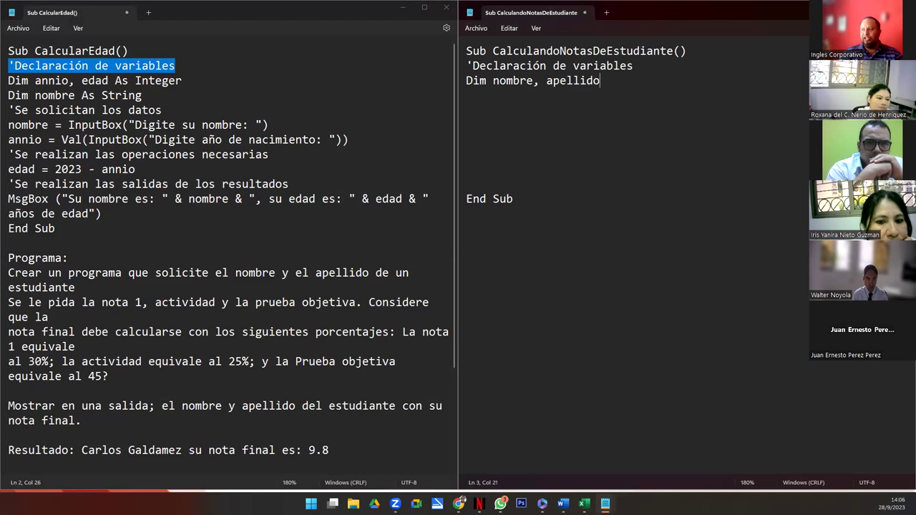
text(s String)
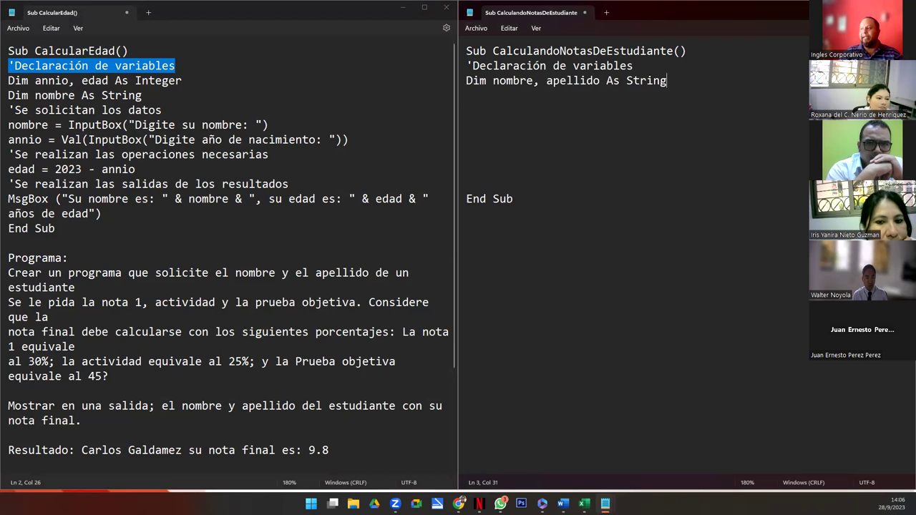
key(Return)
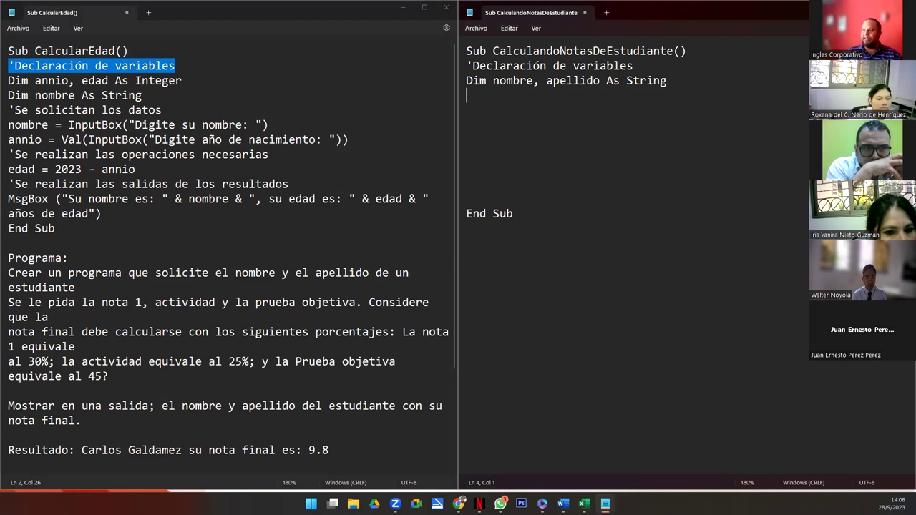
key(shift+Up)
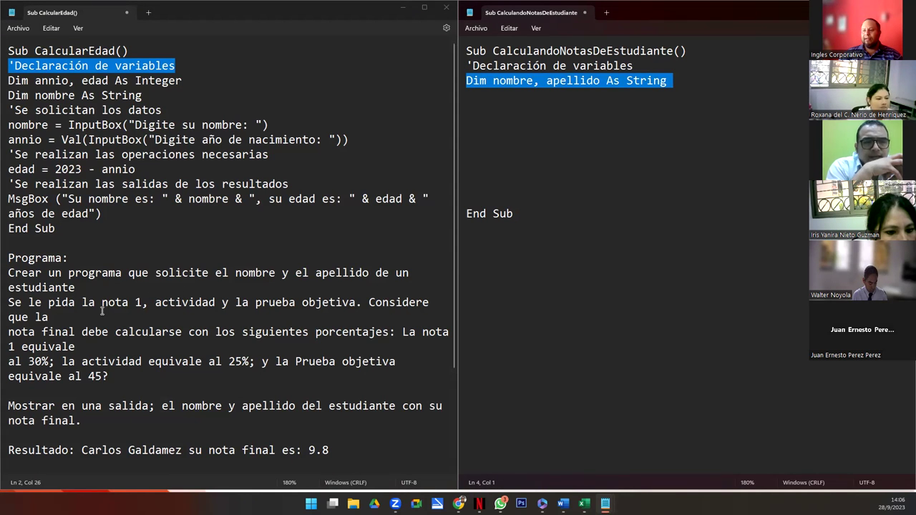
Step: Declare n1, n2, po and result As Double, deleting the lowercase 'double' to retype it
drag(88, 302, 48, 317)
click(486, 101)
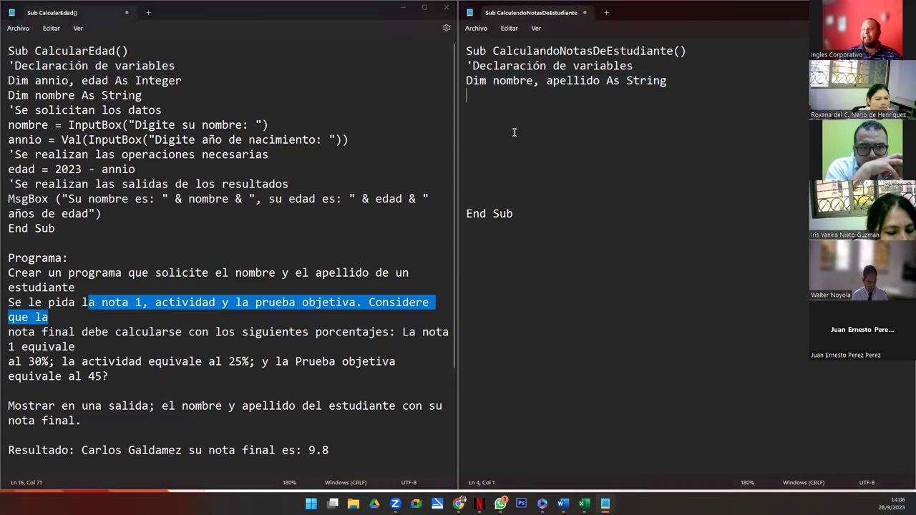
text(Dim )
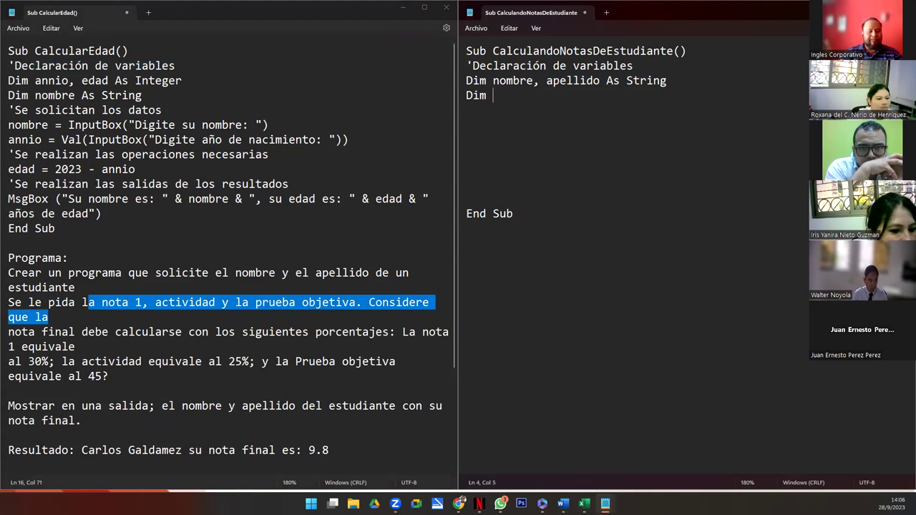
text(n1, n2, p)
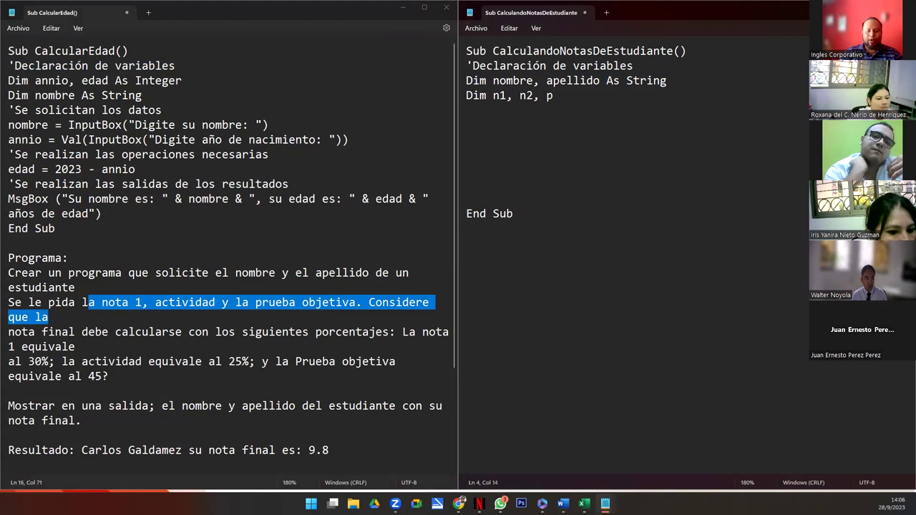
text(o, result)
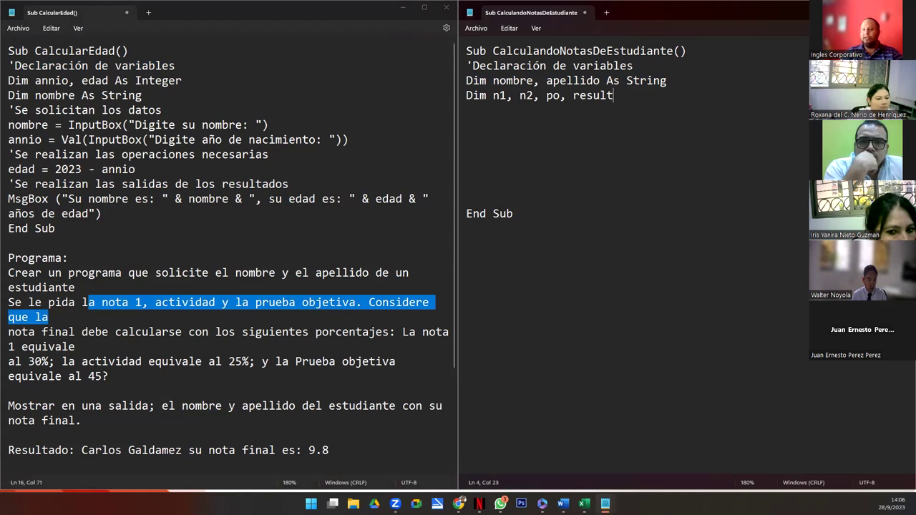
text( As )
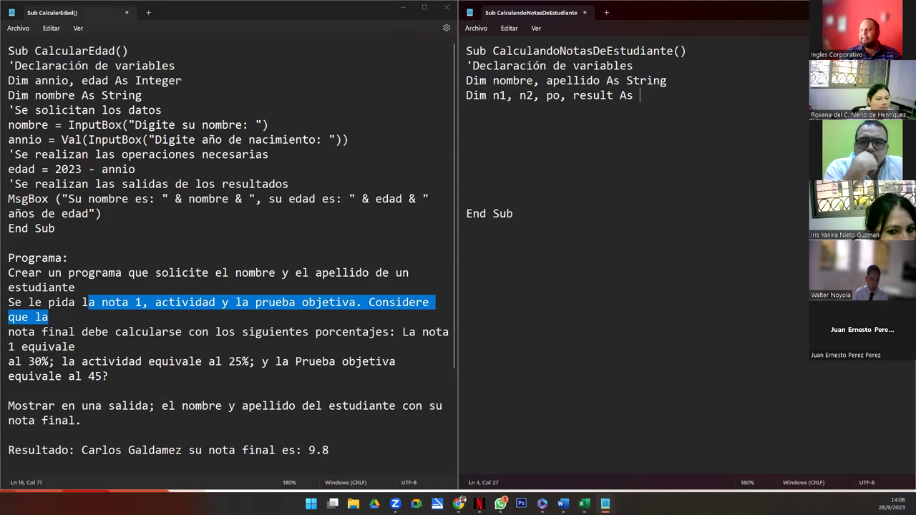
text(doub)
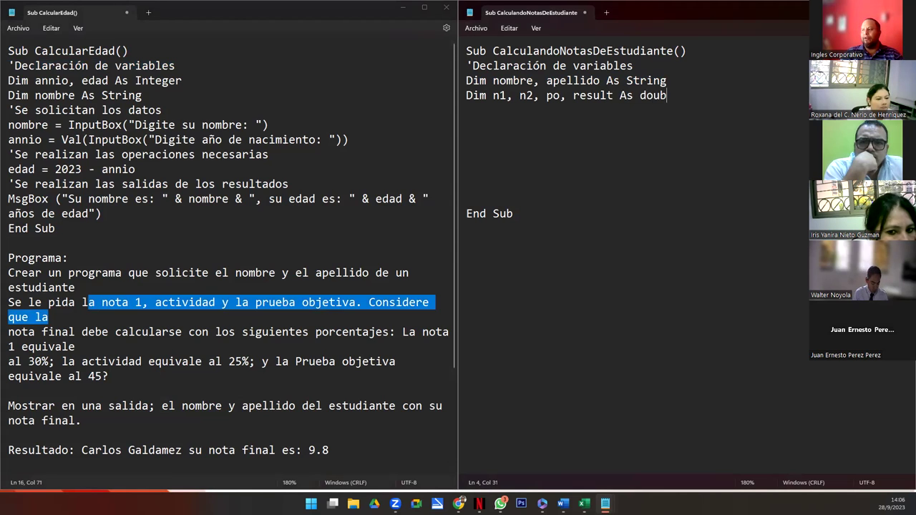
text(le)
key(ctrl+BackSpace)
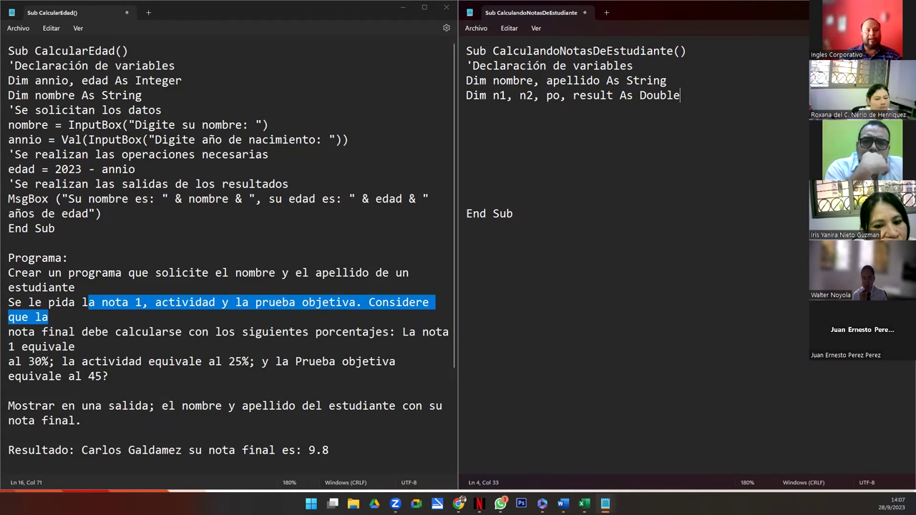
Step: Paste the 'Se solicitan los datos comment below the declarations, followed by blank lines
key(Return)
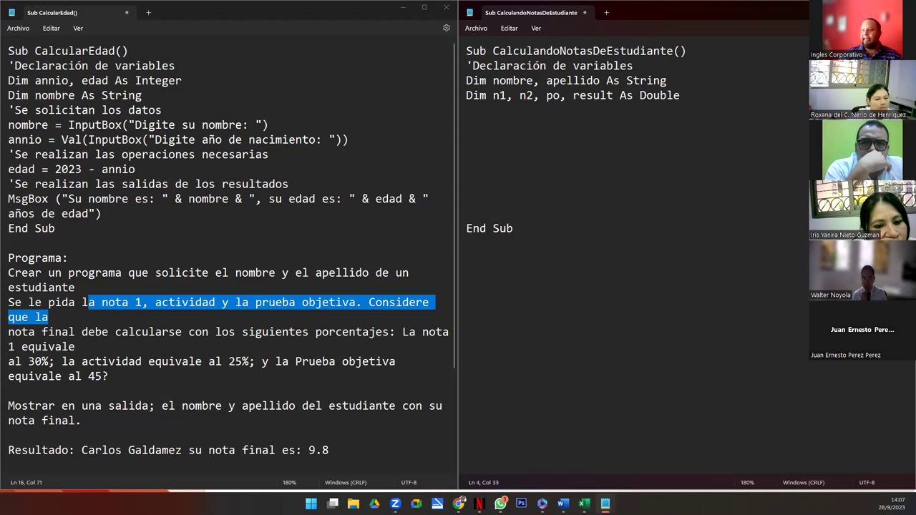
triple_click(161, 110)
key(ctrl+c)
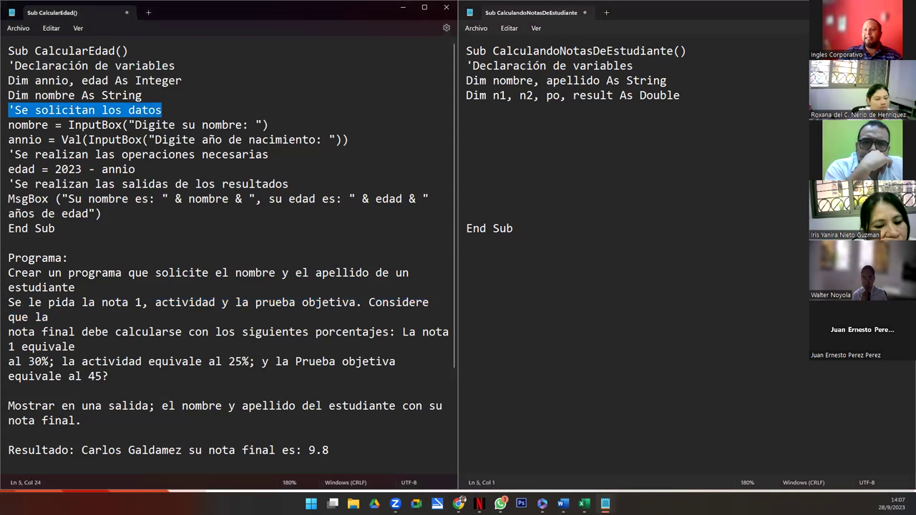
click(496, 121)
key(ctrl+v)
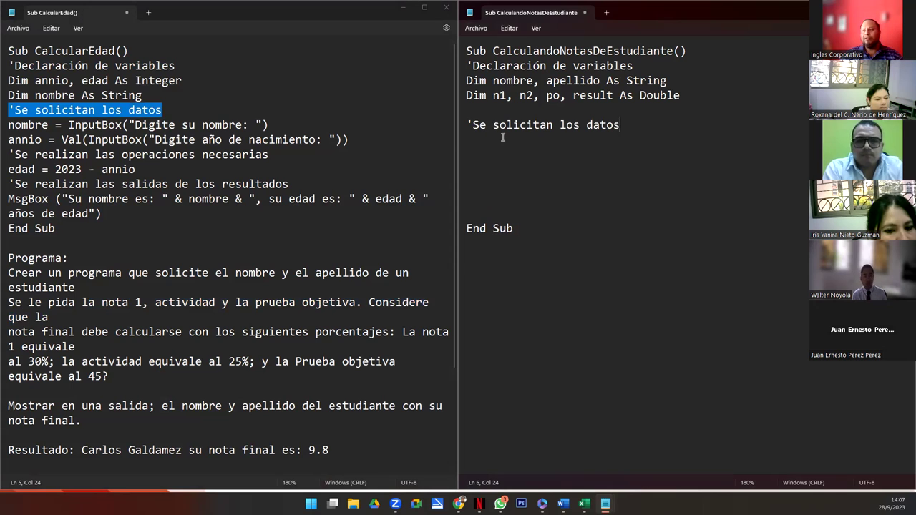
key(Return)
key(Return)
key(Return)
key(Return)
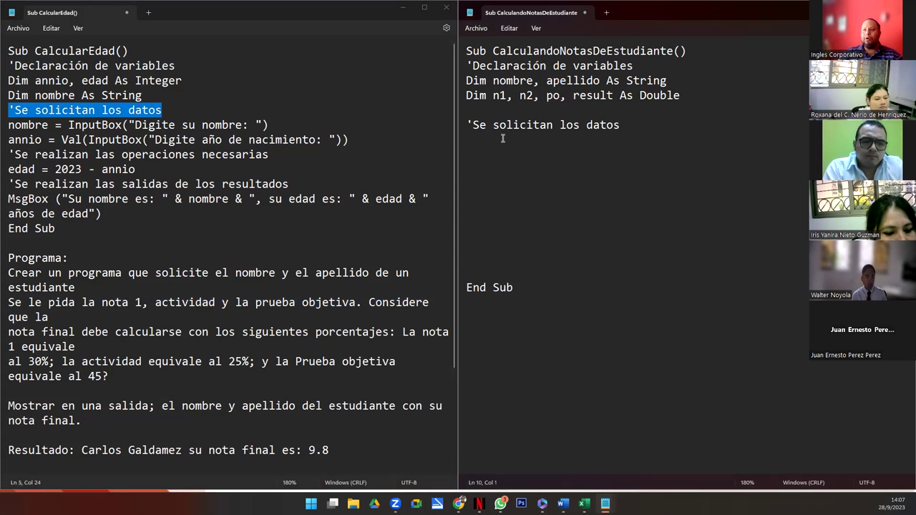
Step: Paste the operations and results-output comments from CalcularEdad, separated by blank lines
drag(282, 156, 11, 156)
key(ctrl+c)
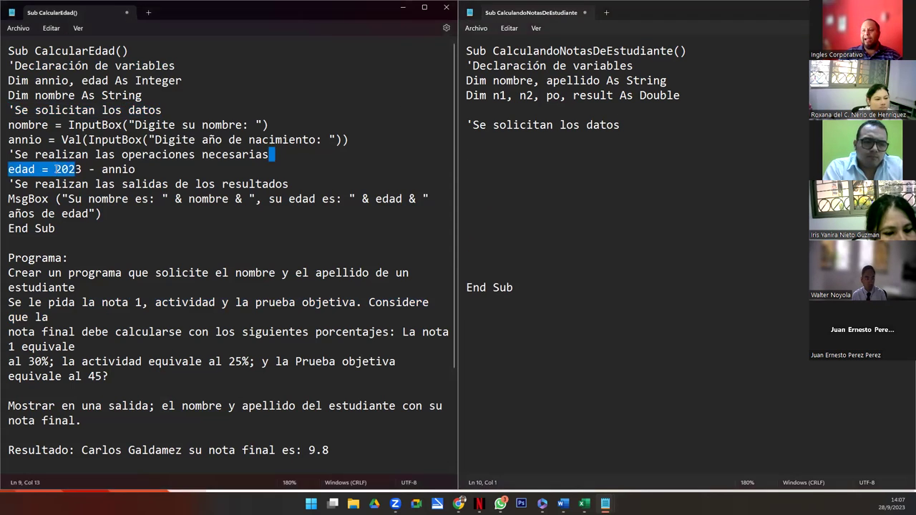
click(488, 199)
key(ctrl+v)
key(Return)
key(Return)
key(Return)
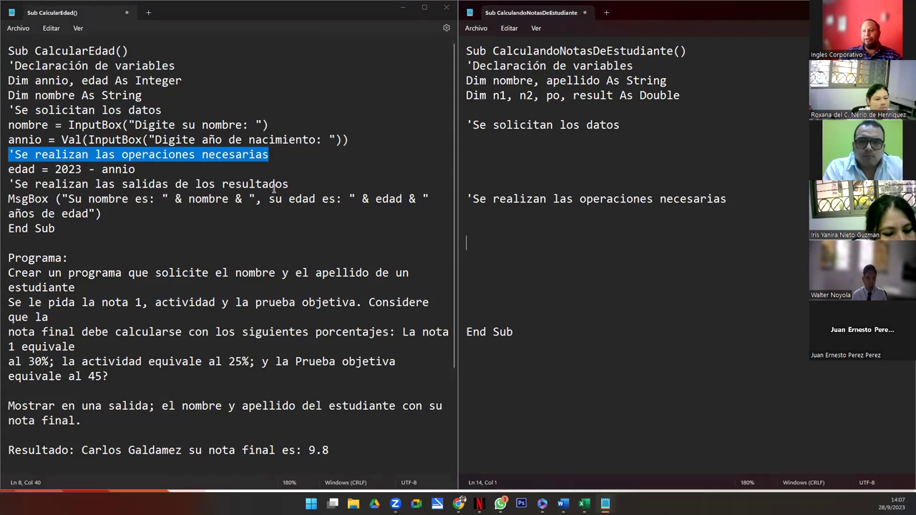
drag(301, 184, 10, 184)
key(ctrl+c)
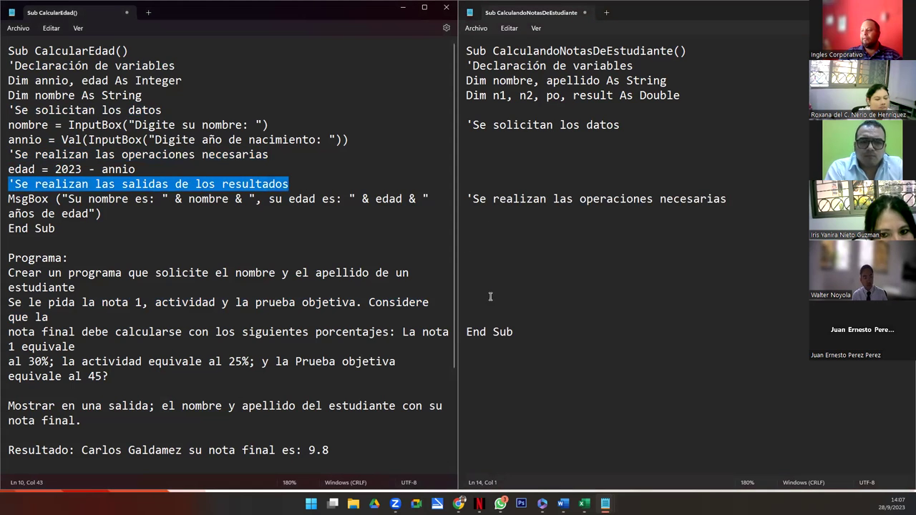
click(481, 275)
key(ctrl+v)
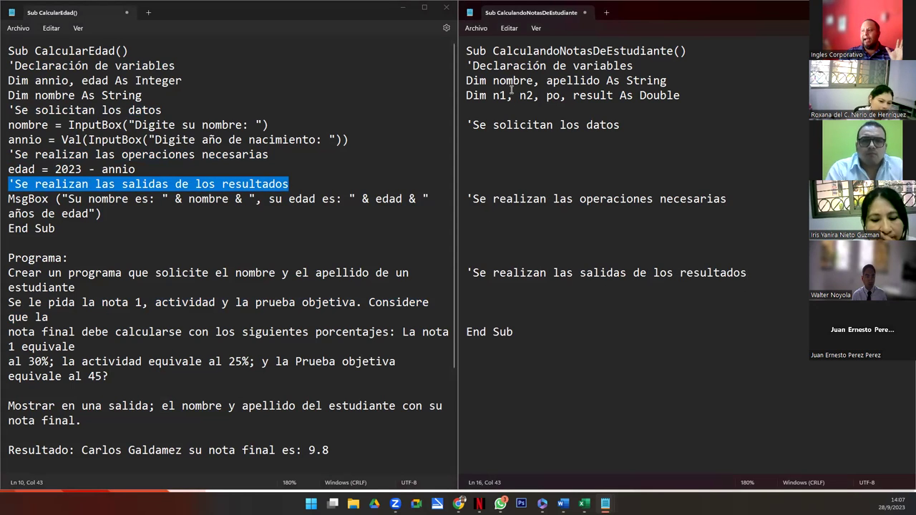
Step: Highlight the nombre/apellido and numeric grade variables to point them out
drag(492, 80, 602, 81)
drag(493, 95, 613, 95)
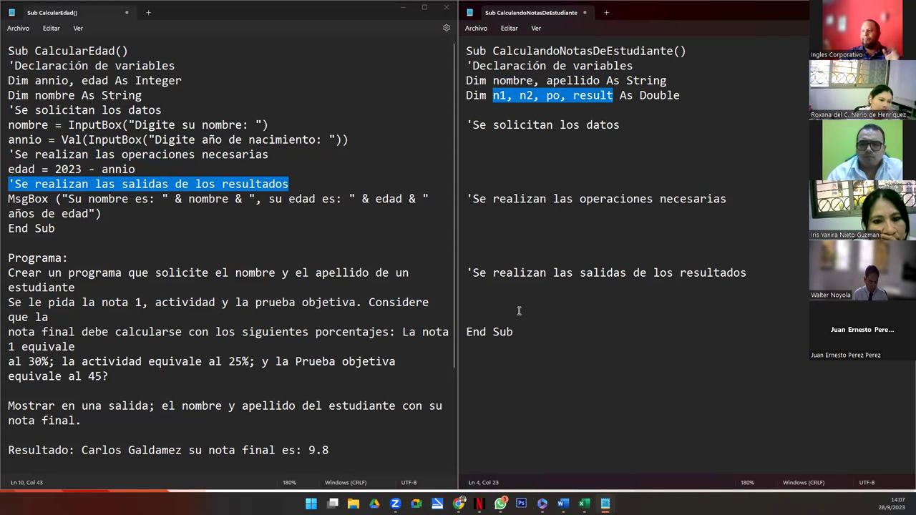
click(474, 459)
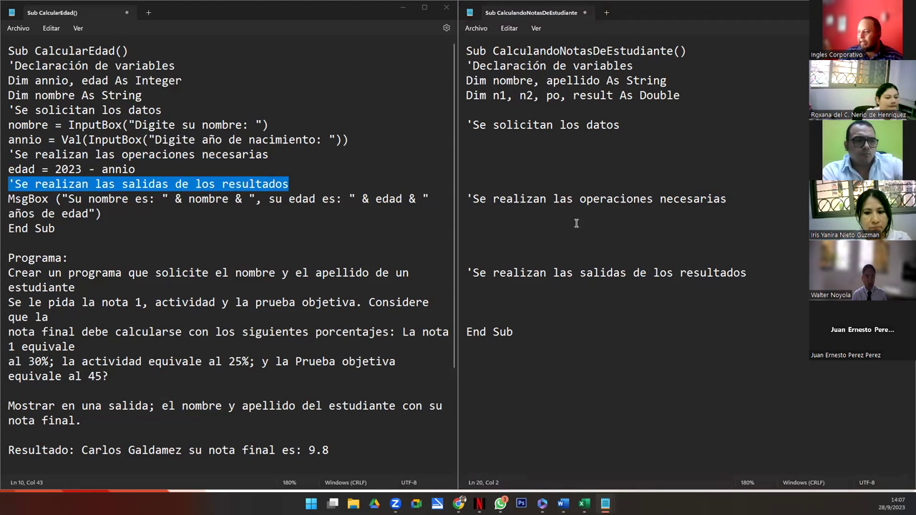
Step: Join the wrapped assignment sentences and delete the blank lines before the Resultado paragraph
click(94, 287)
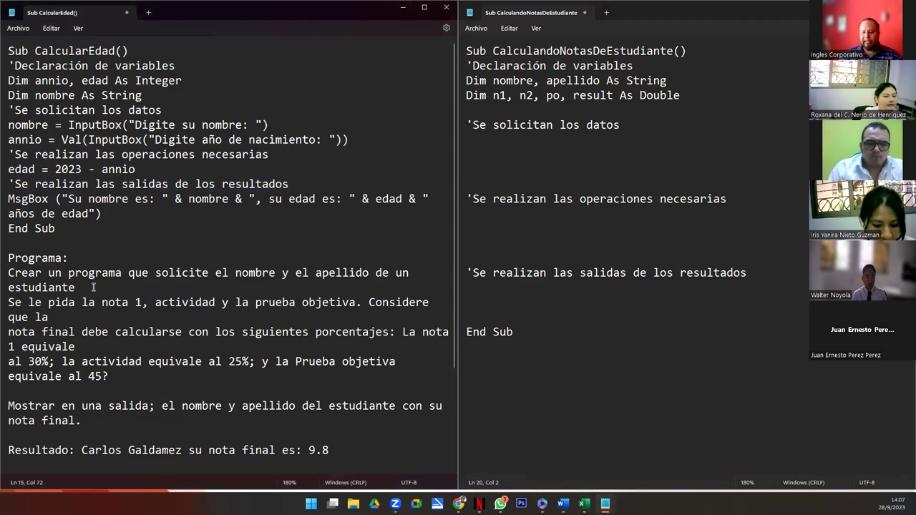
text(.)
key(Delete)
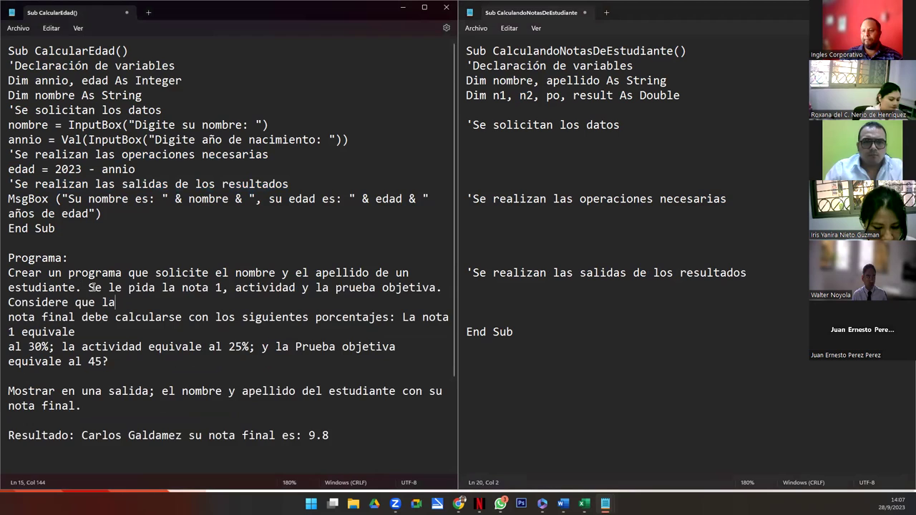
key(Delete)
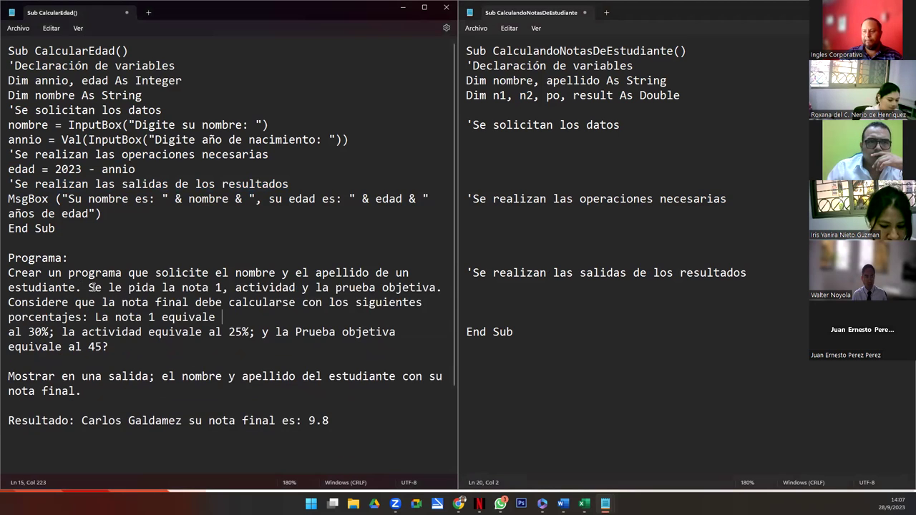
key(Delete)
key(Delete)
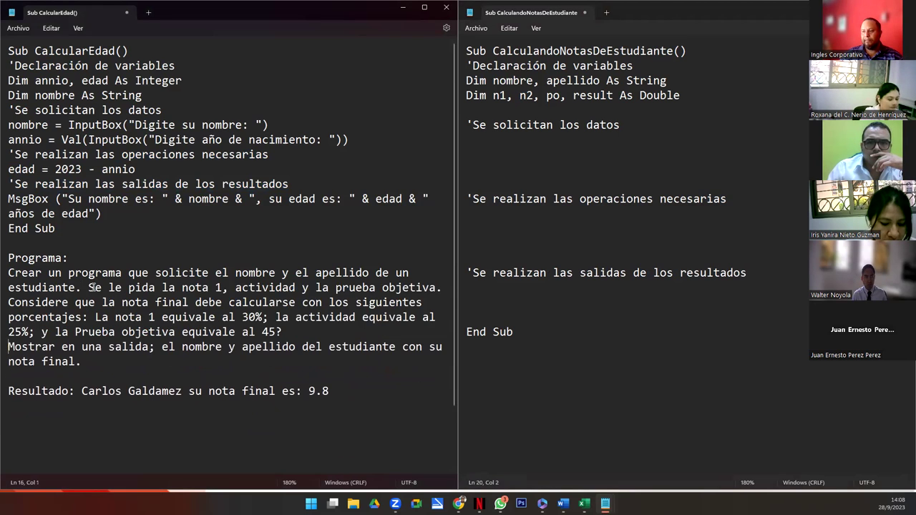
key(Down)
key(Delete)
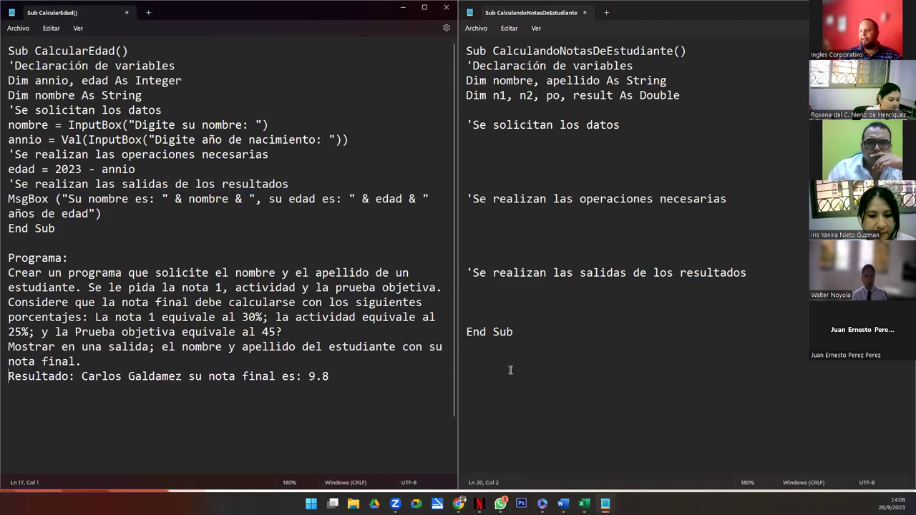
click(510, 370)
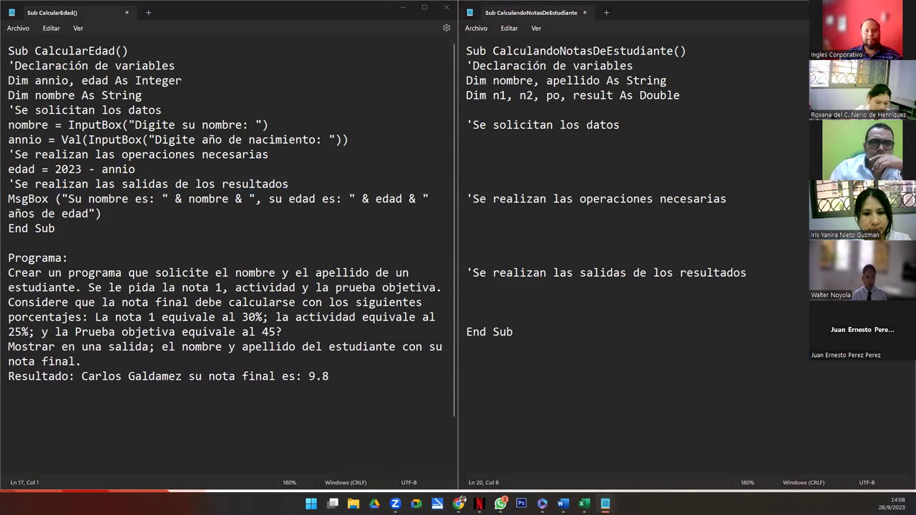
click(541, 353)
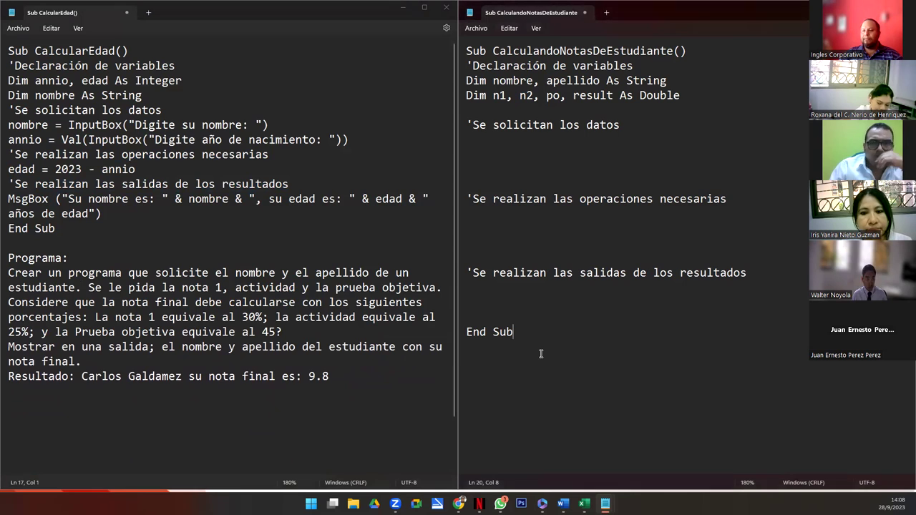